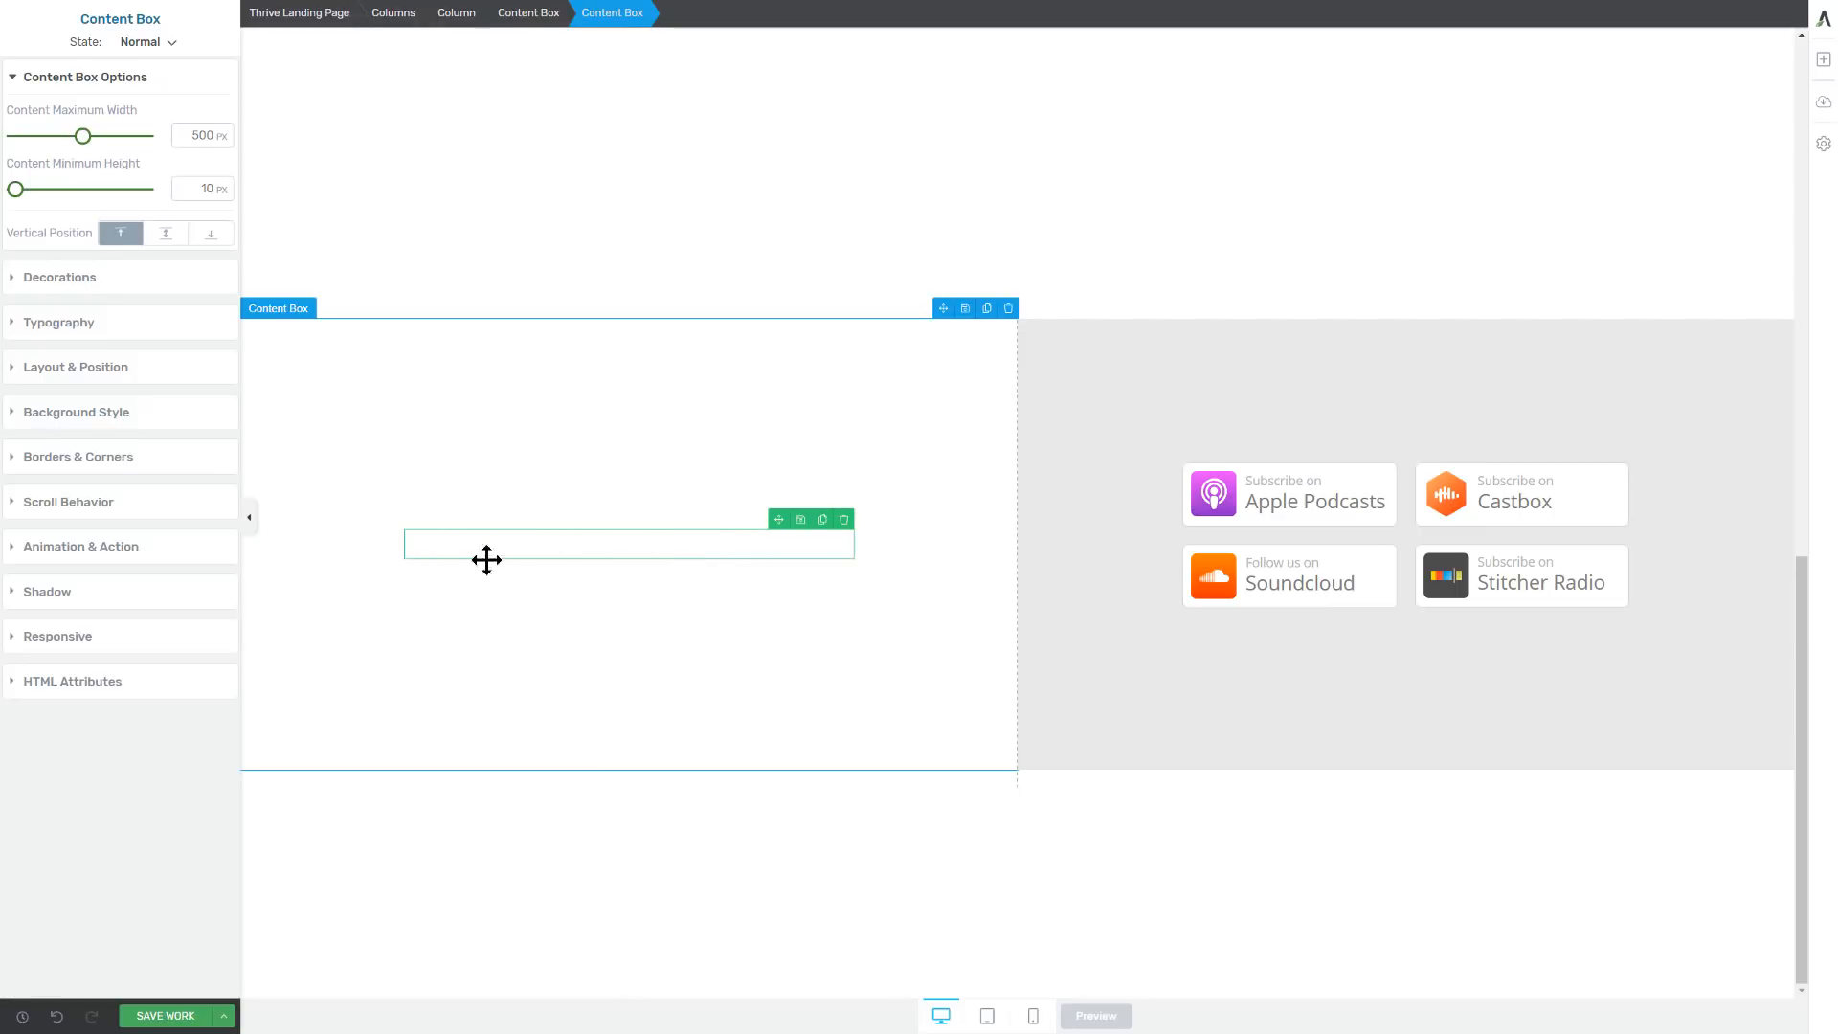
# Insert a Columns element with two equal halves (1/2 and 1/2) into the empty inner content box
pyautogui.click(1823, 59)
pyautogui.moveTo(1633, 270); pyautogui.dragTo(606, 567)
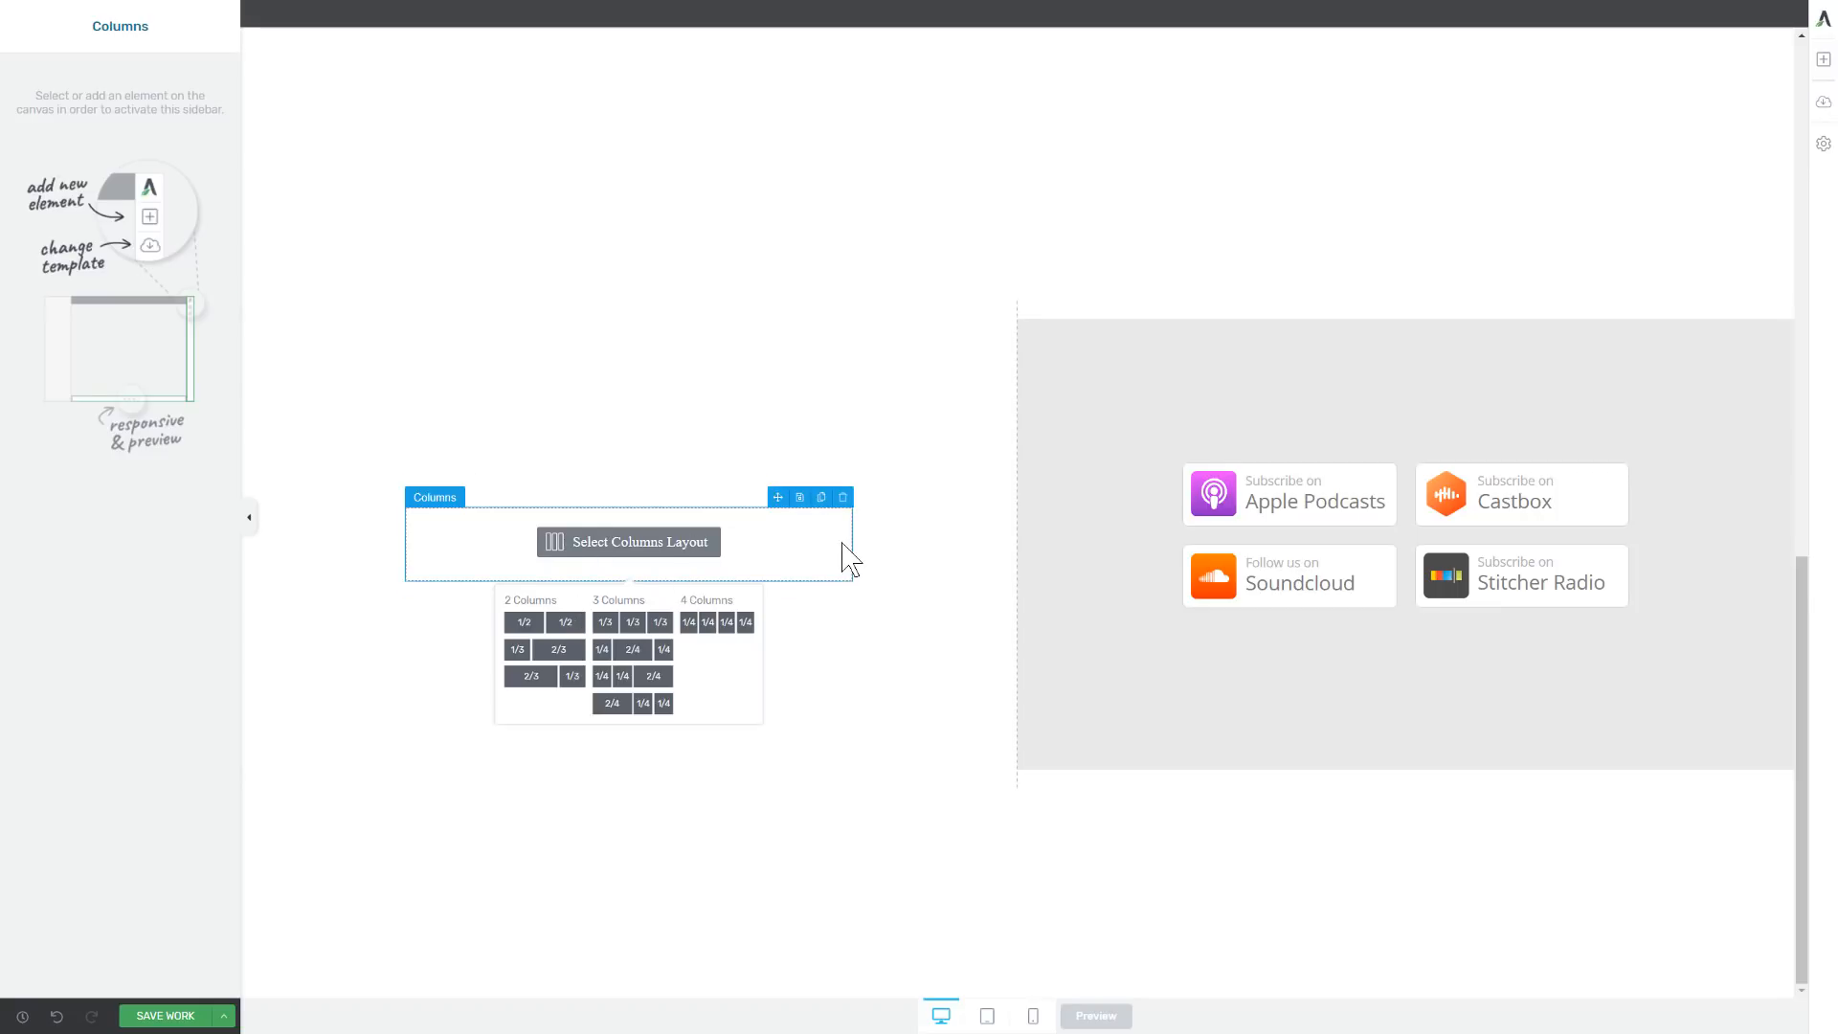
pyautogui.click(562, 637)
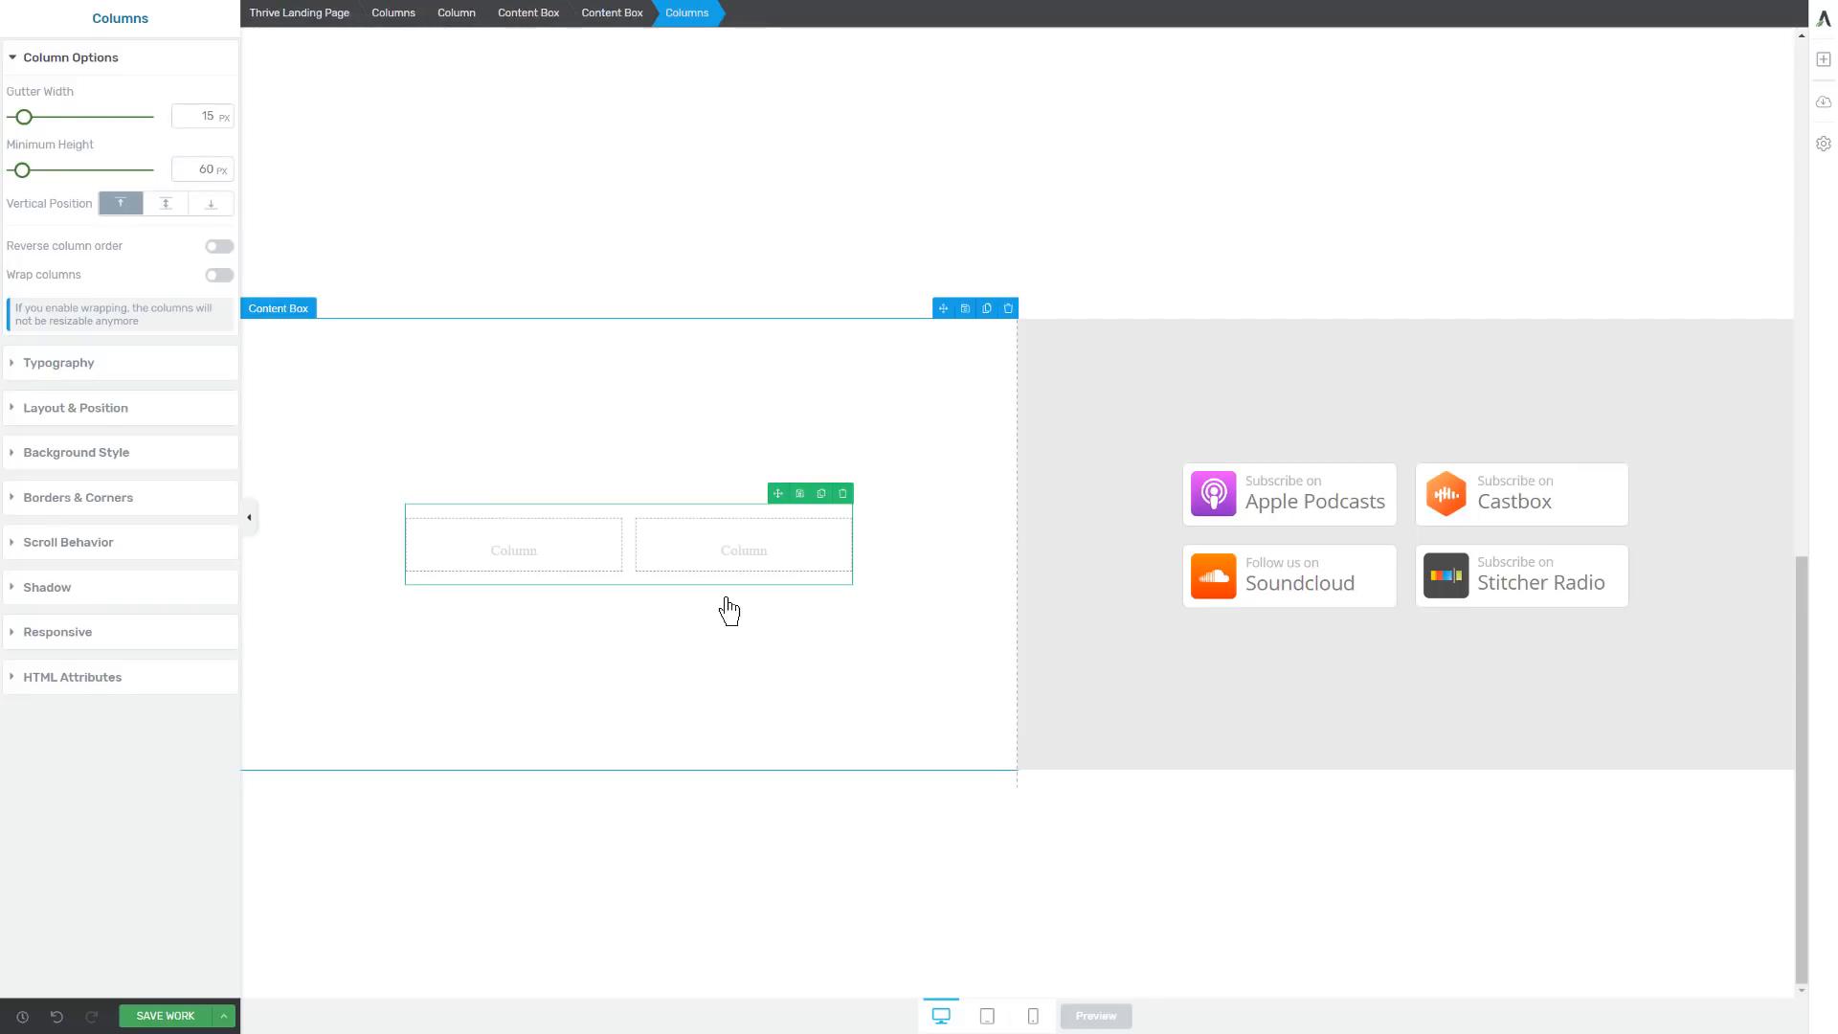
# Add a content box inside the first new column and set its top margin to 0
pyautogui.click(1824, 60)
pyautogui.moveTo(1666, 343); pyautogui.dragTo(534, 543)
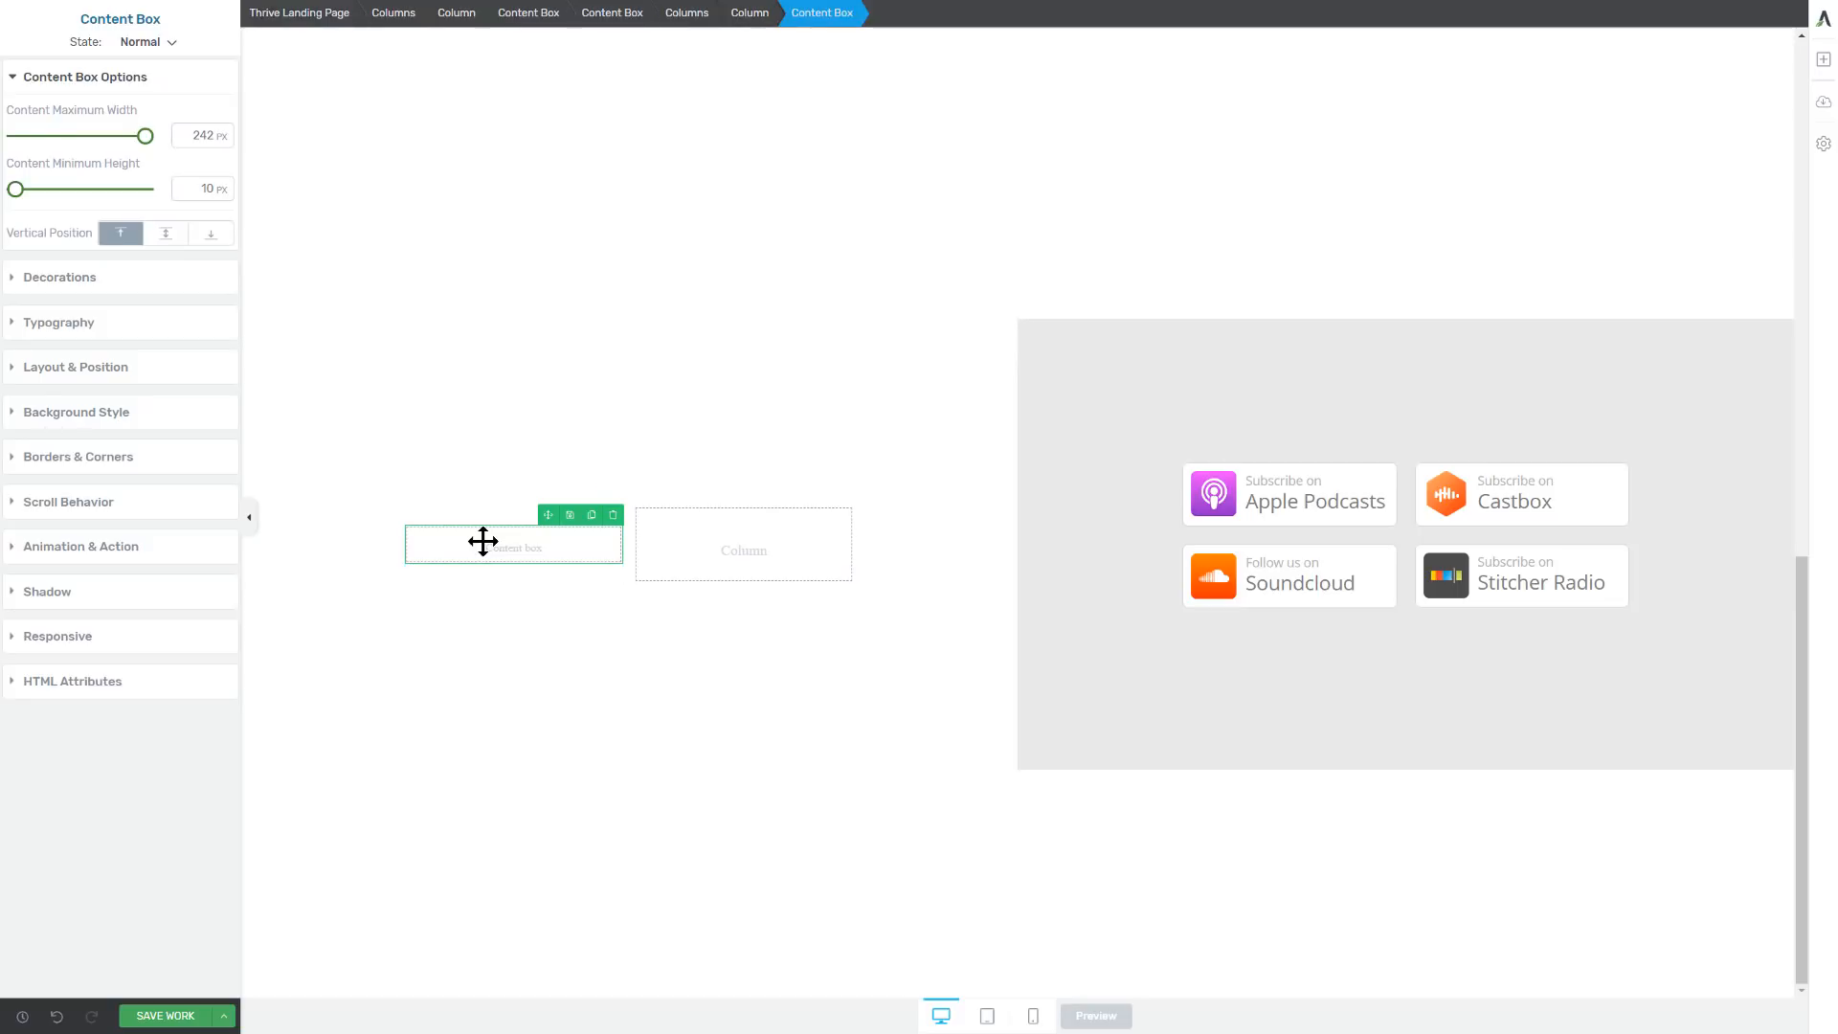
pyautogui.click(82, 374)
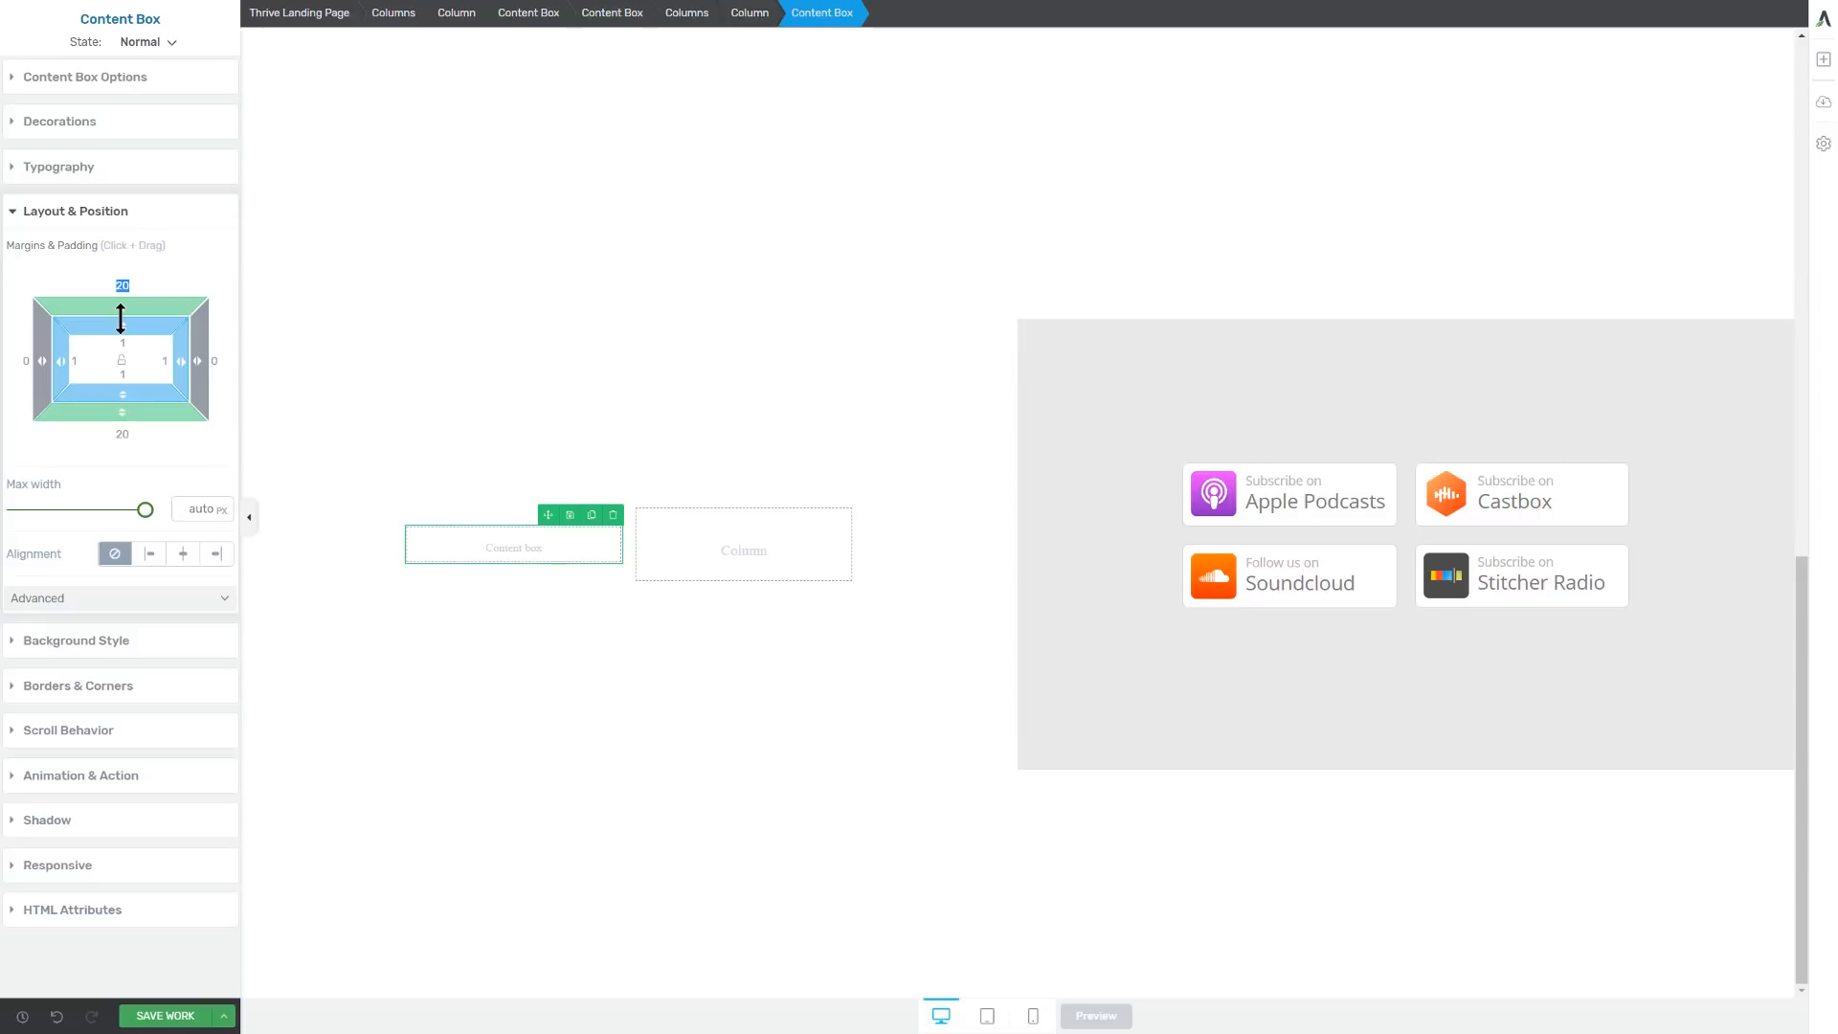
pyautogui.write('0')
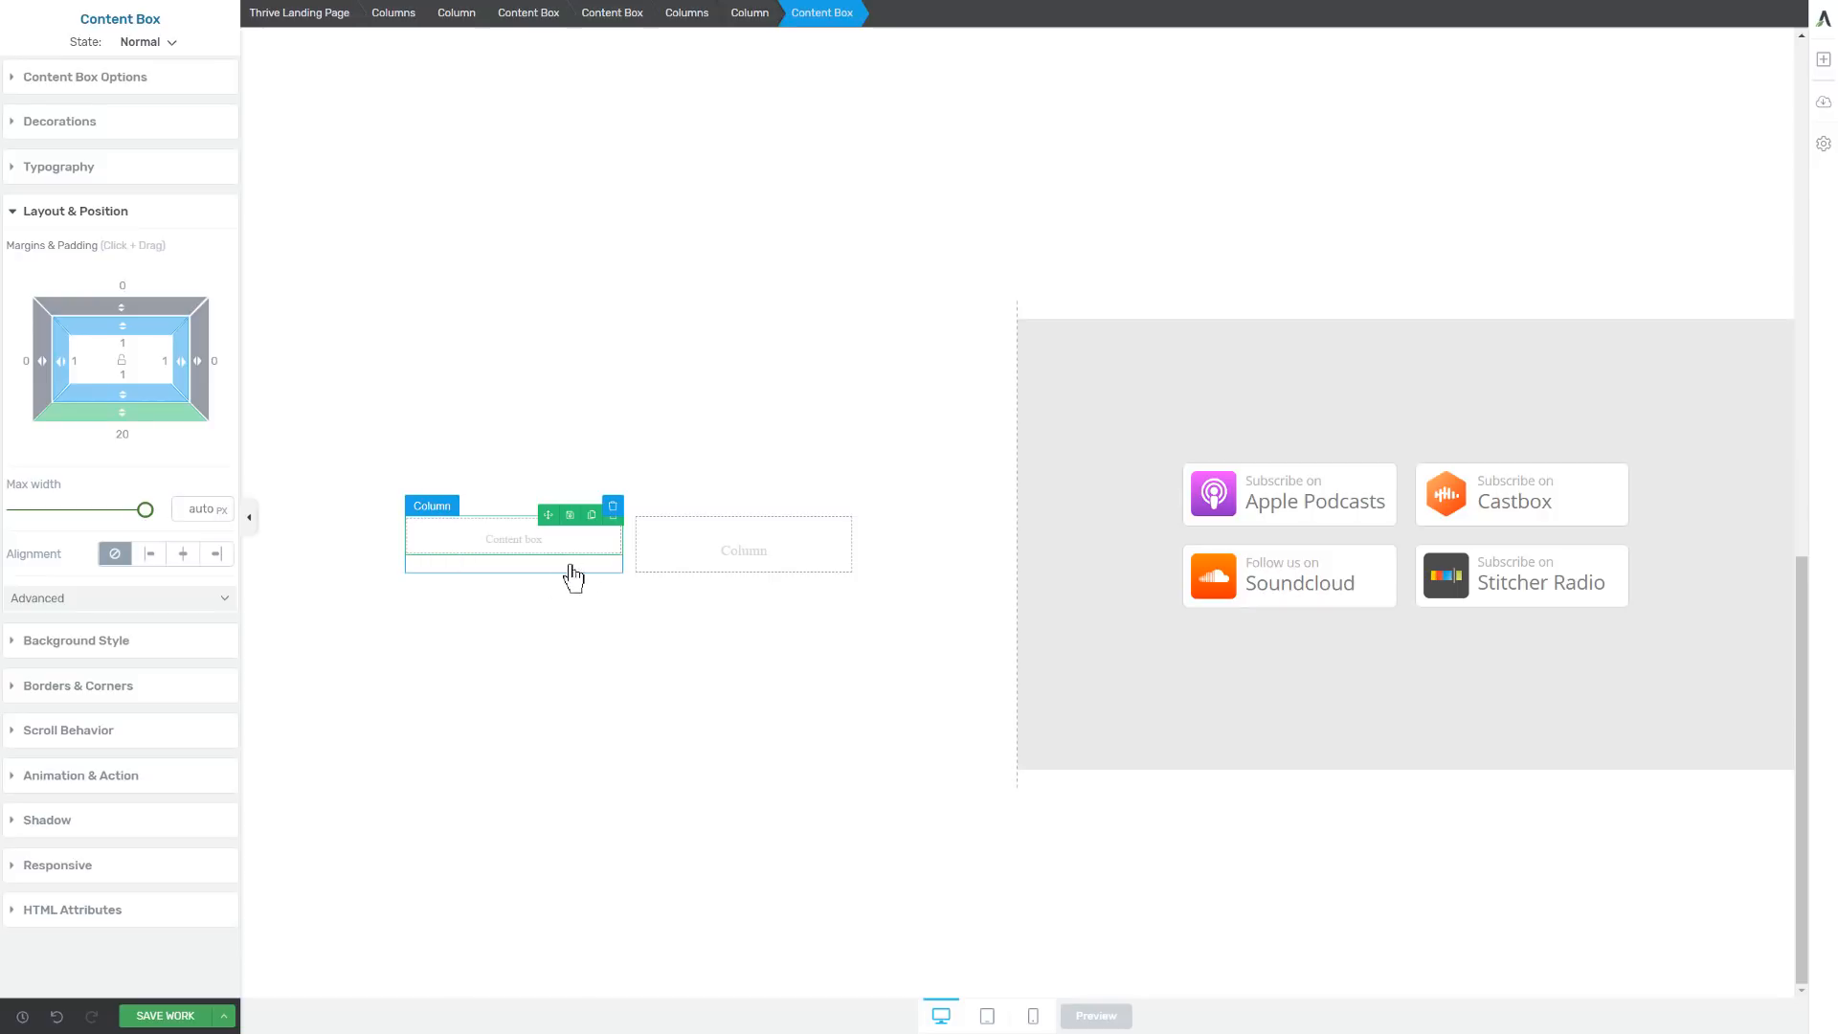
# Set the gutter width of the new two-column layout to 20 px
pyautogui.click(577, 574)
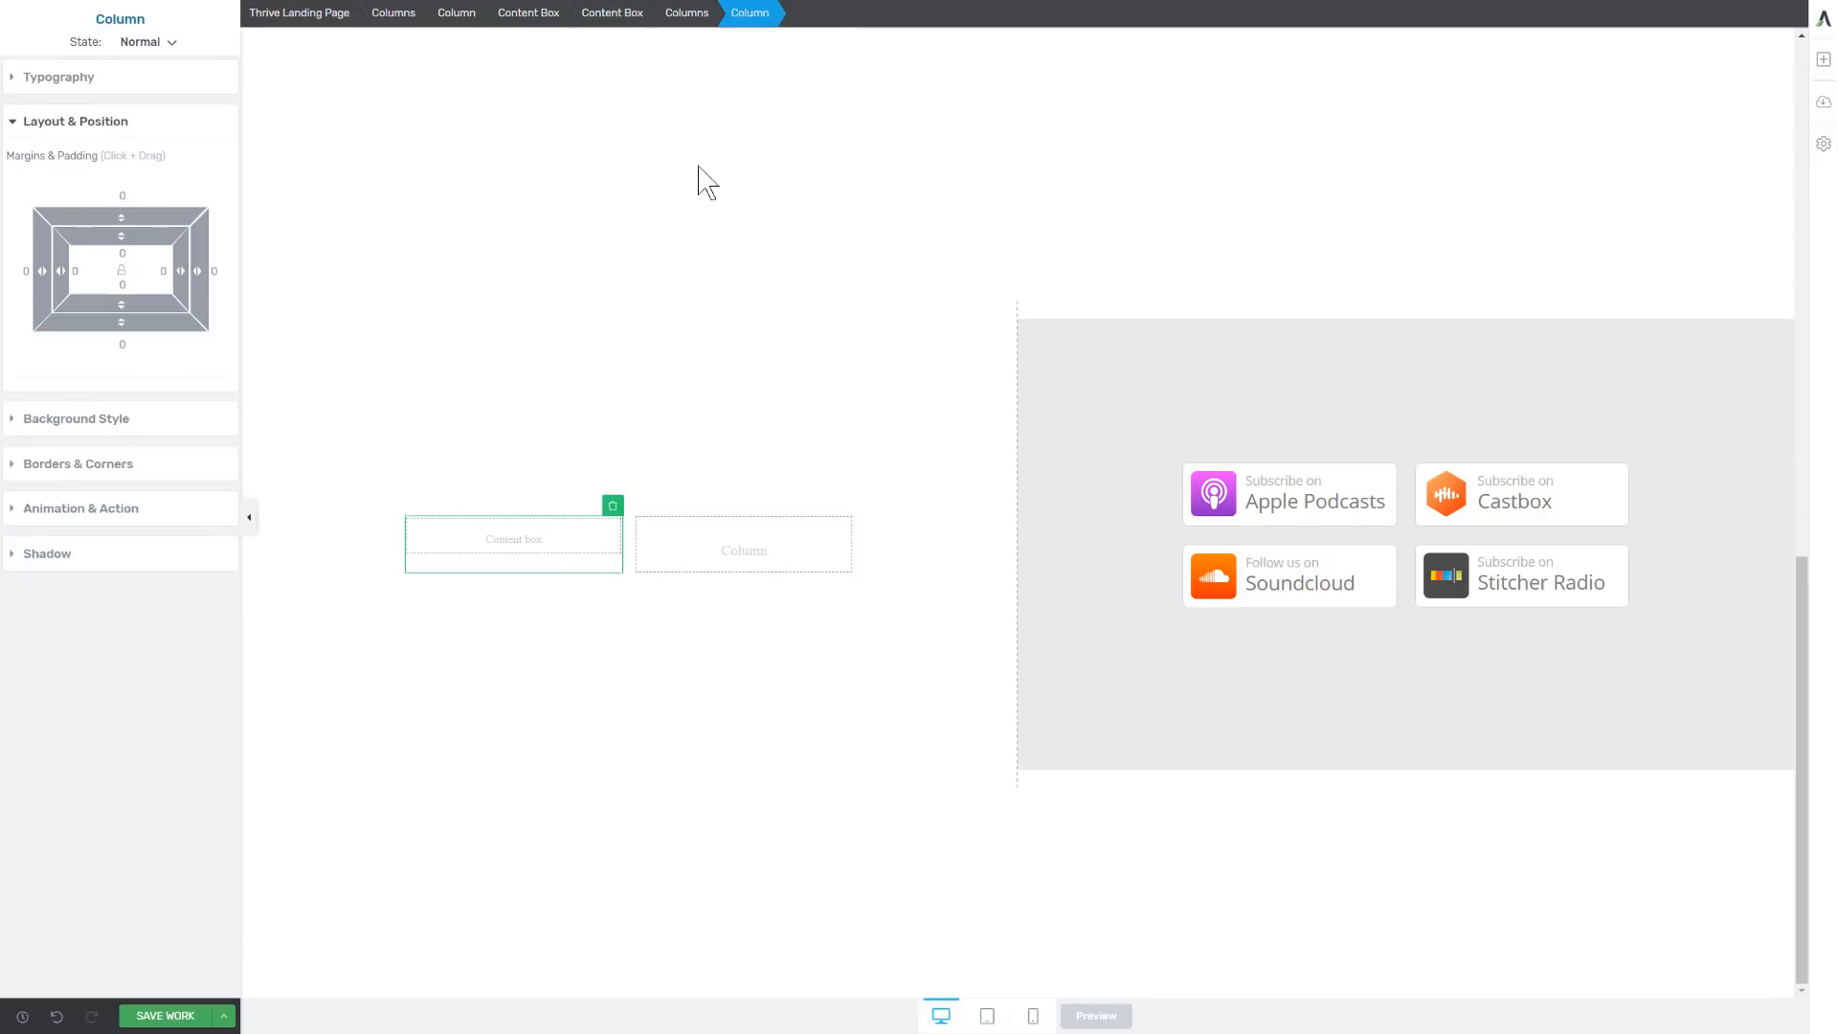
pyautogui.click(689, 13)
pyautogui.click(86, 63)
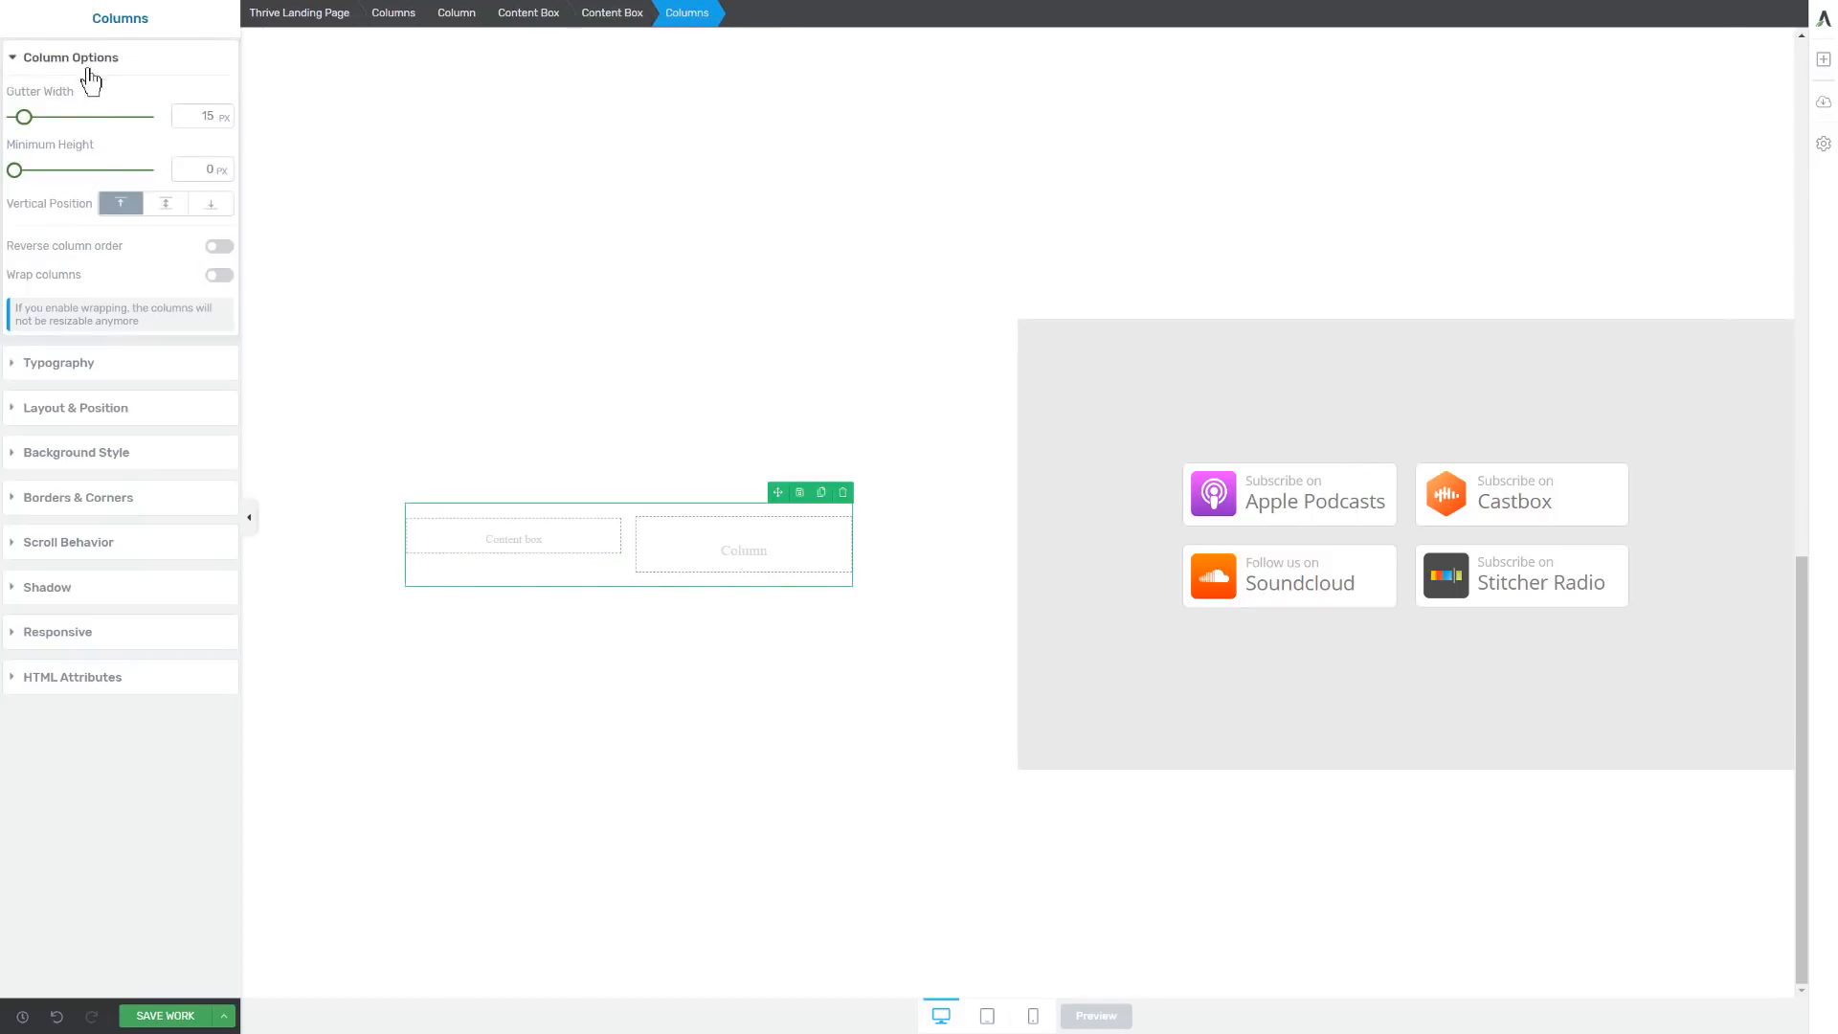
pyautogui.write('20')
# Give the content box in the first column a solid white (#ffffff) background
pyautogui.click(466, 558)
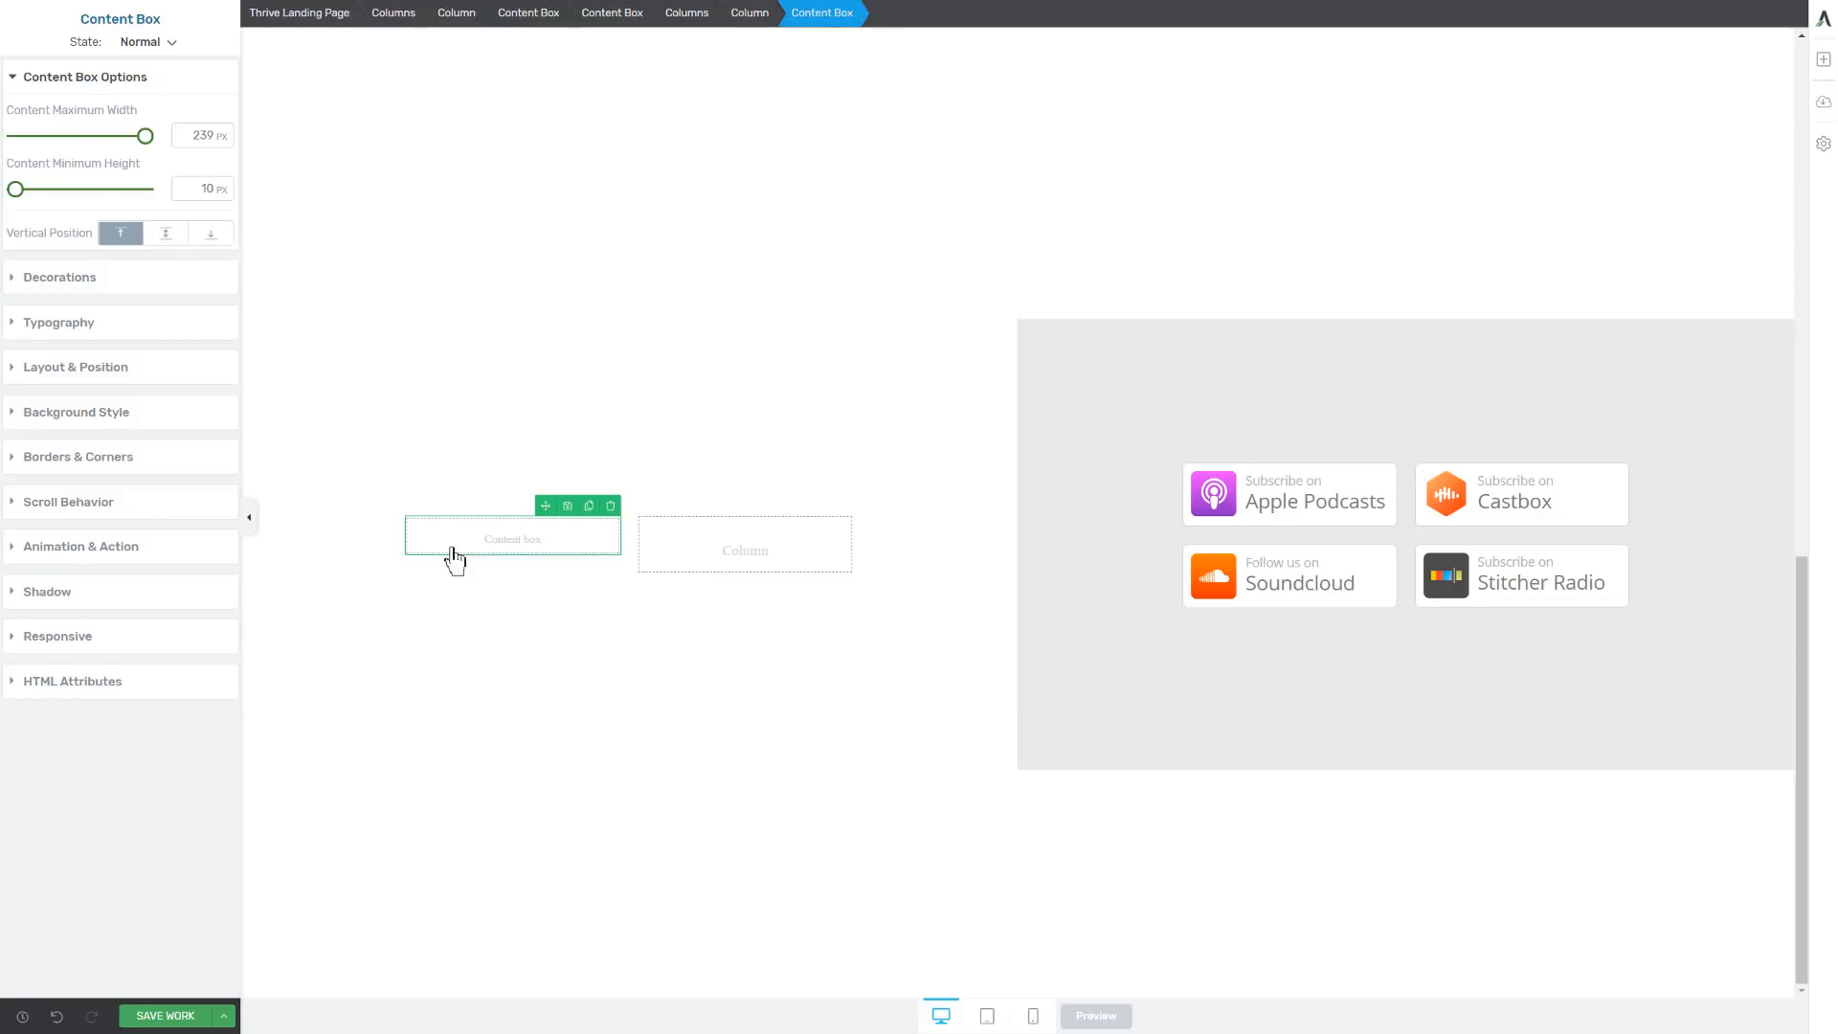
pyautogui.click(77, 414)
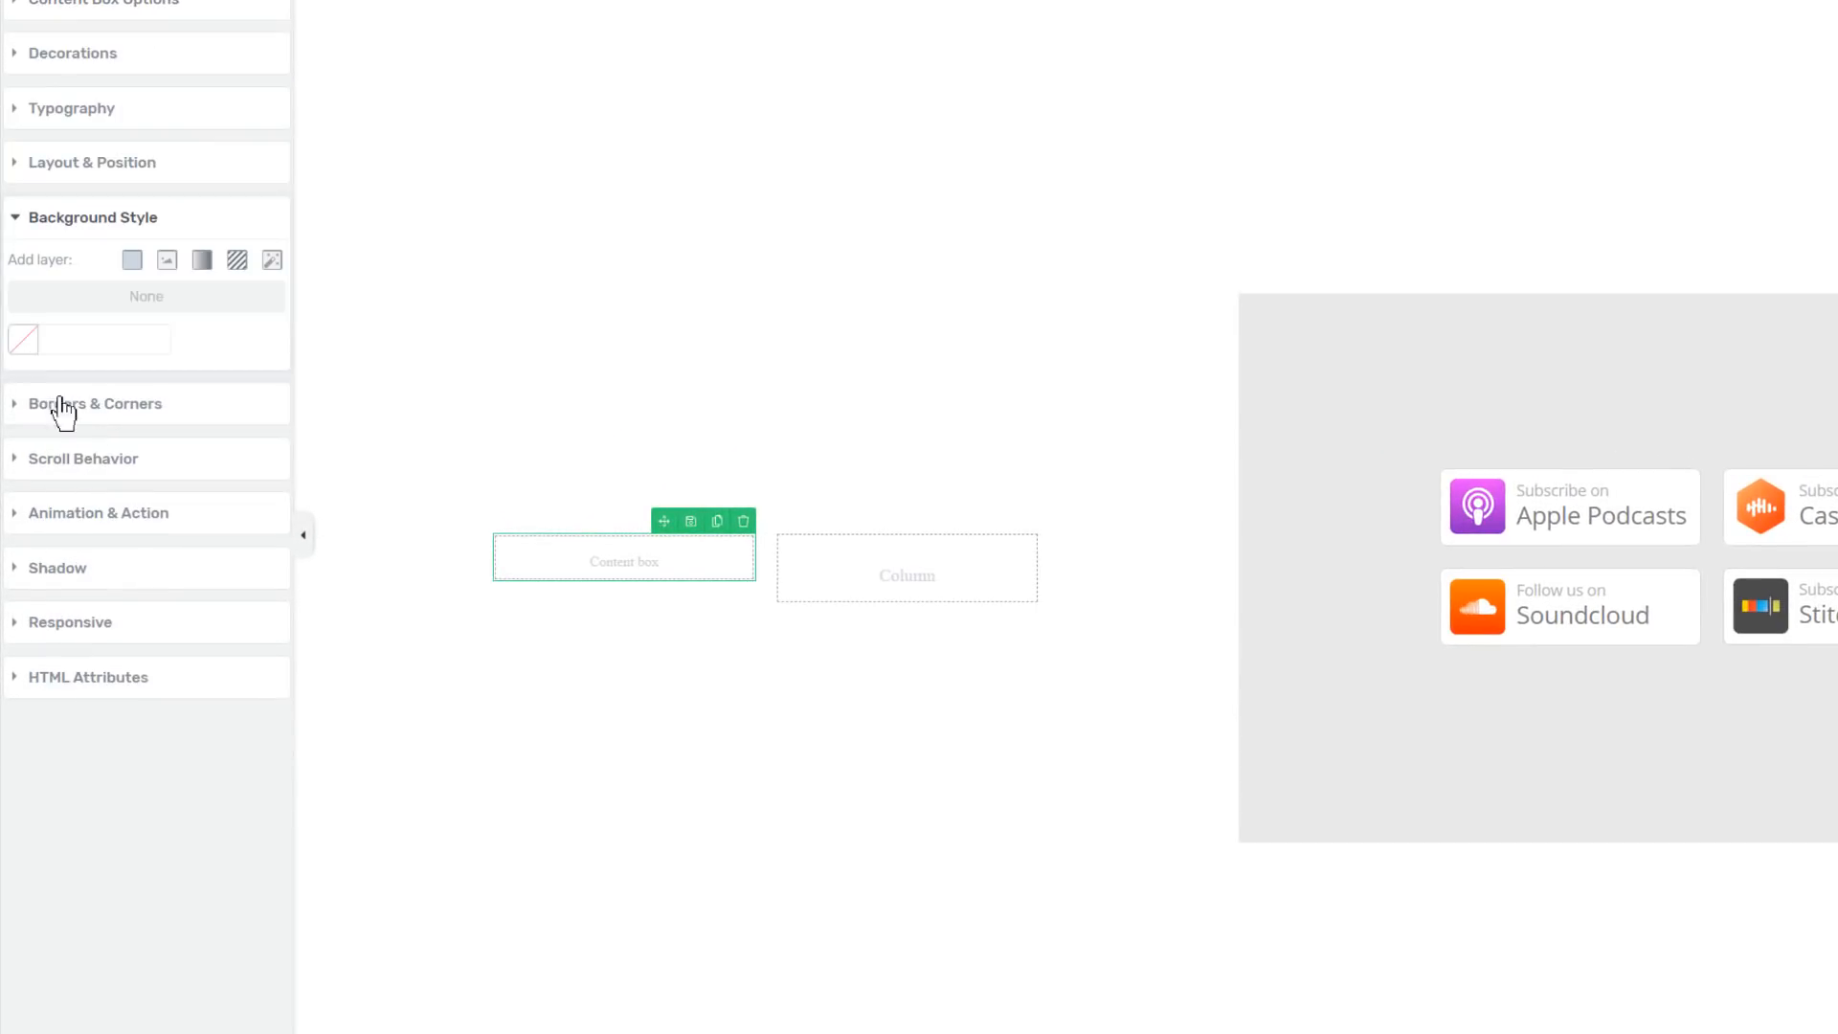
pyautogui.click(23, 349)
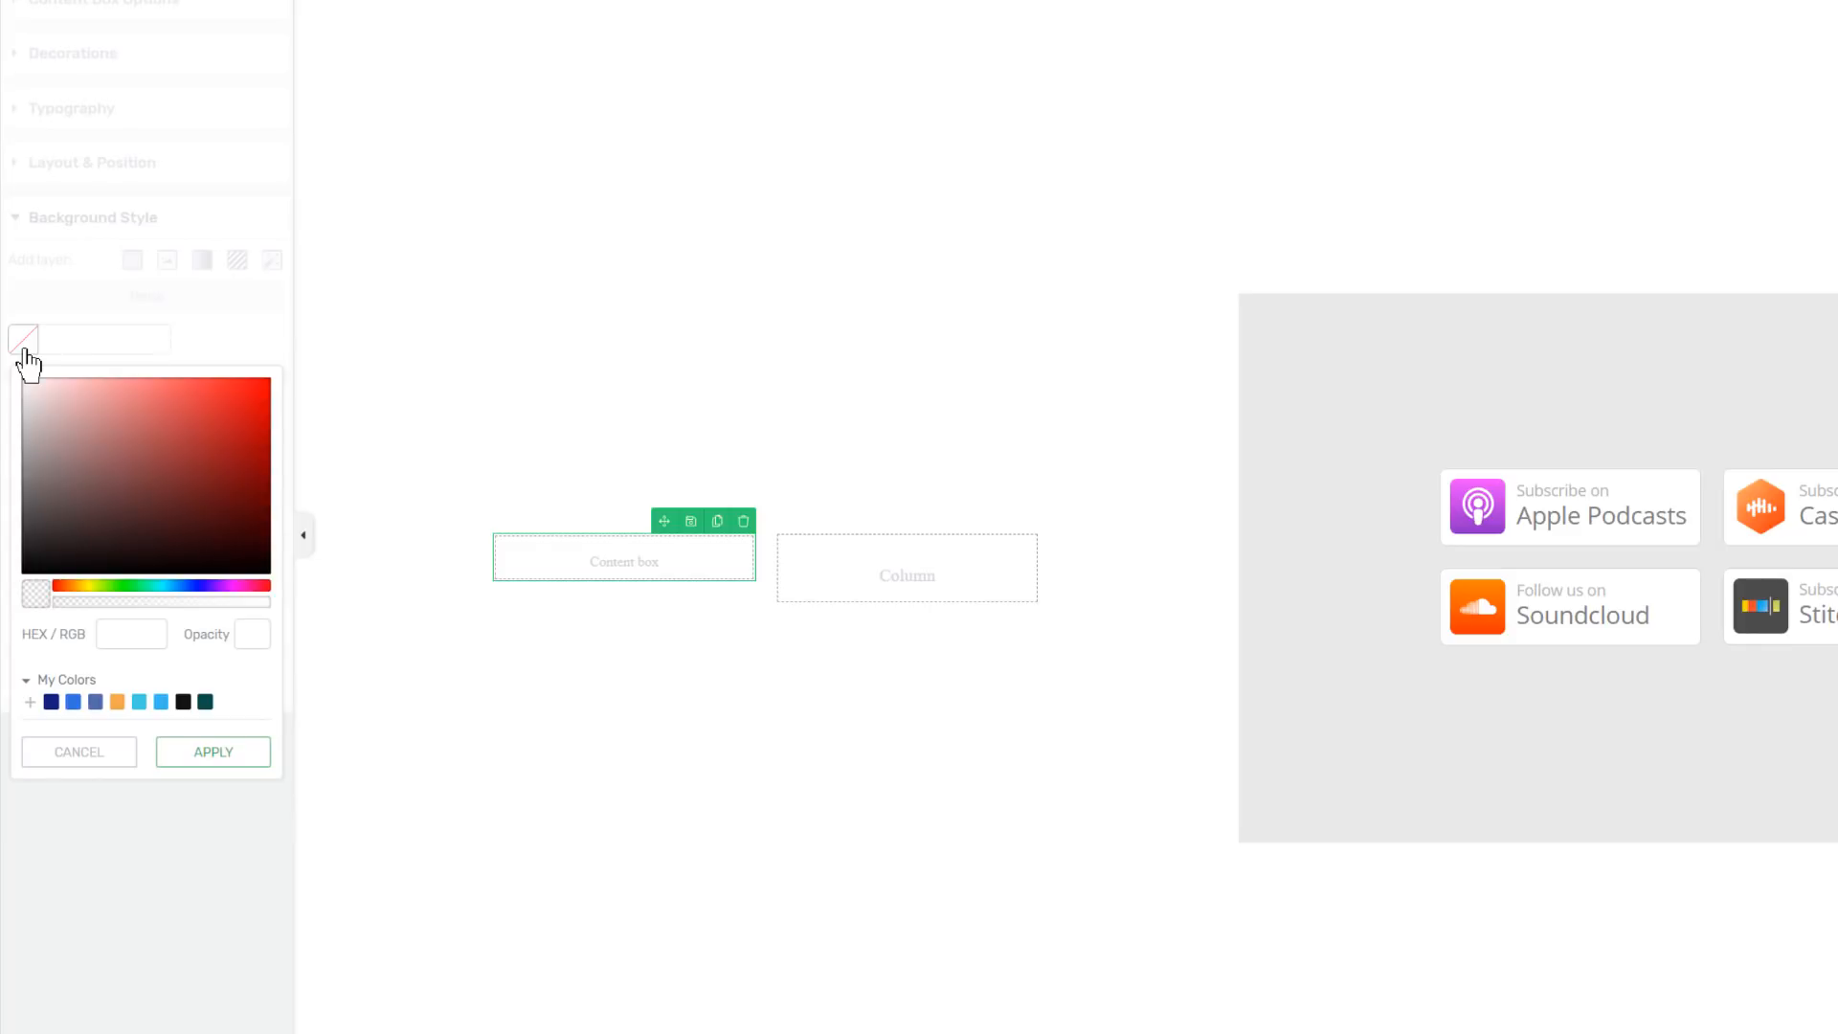
pyautogui.moveTo(57, 438); pyautogui.dragTo(8, 375)
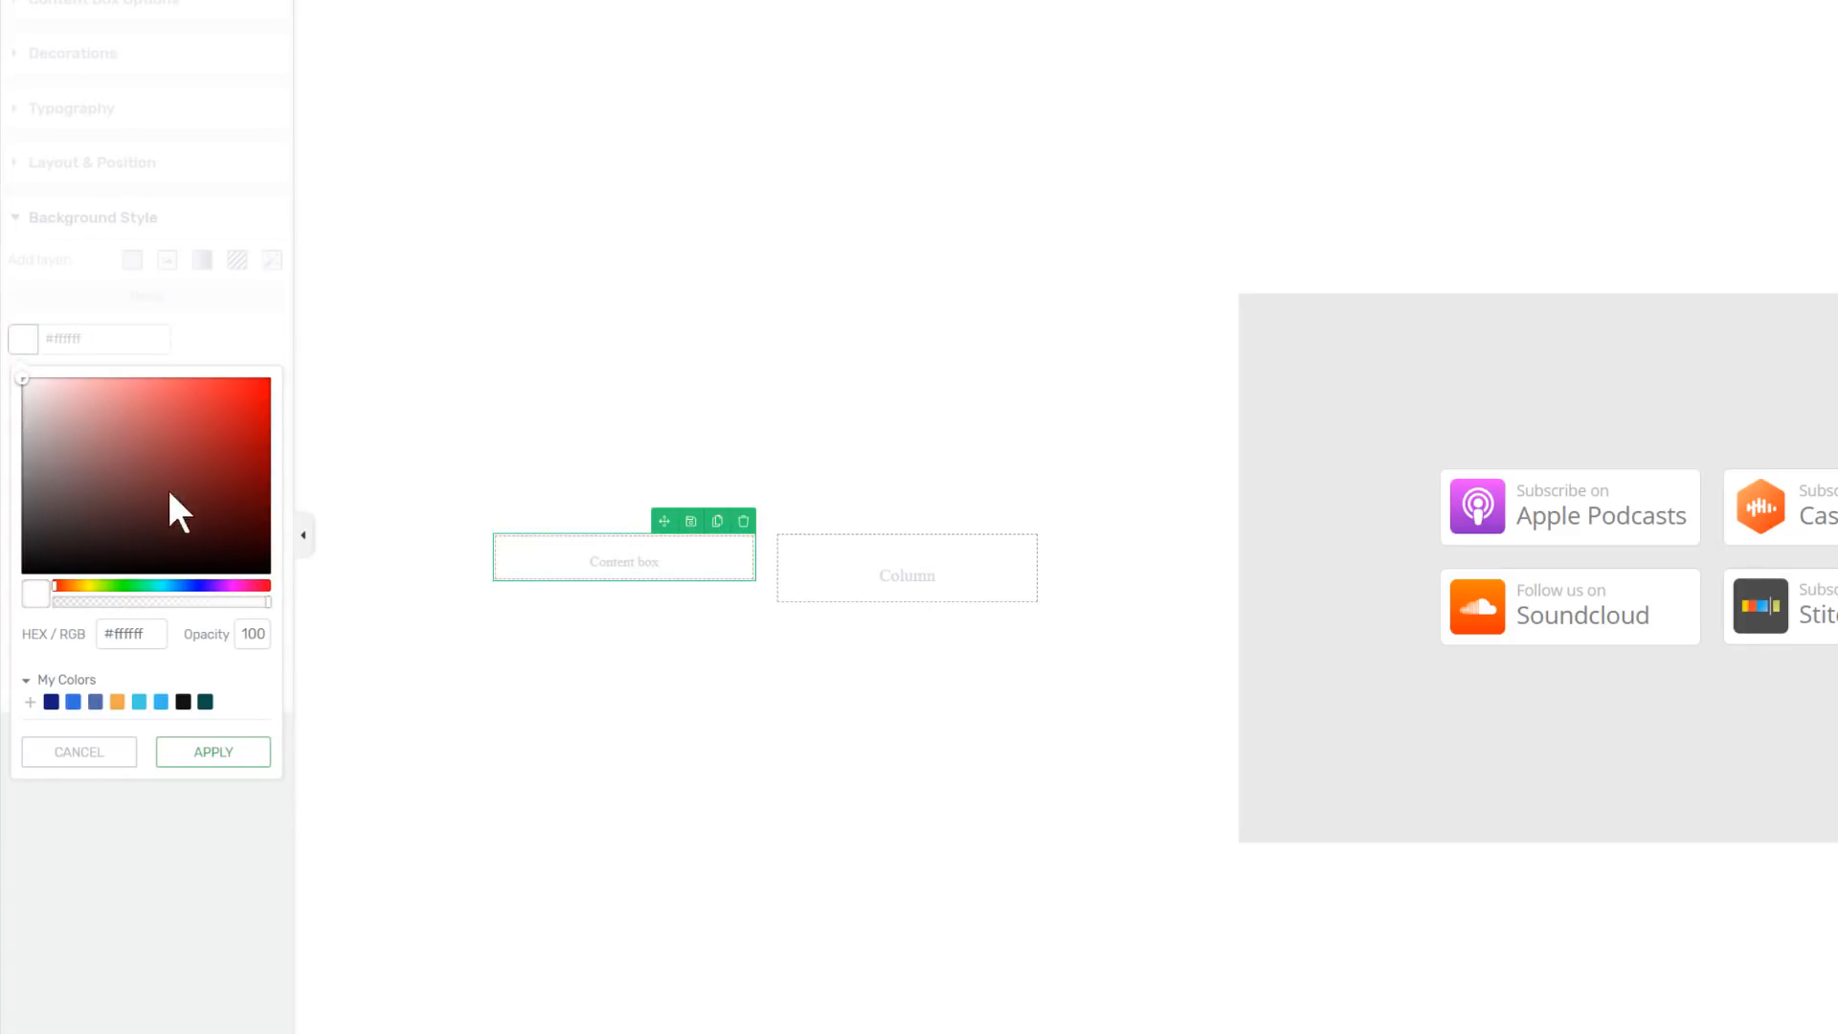
pyautogui.click(225, 756)
# Give the content box a 1 px solid #e8e8e8 border and a 6 px corner radius
pyautogui.click(74, 410)
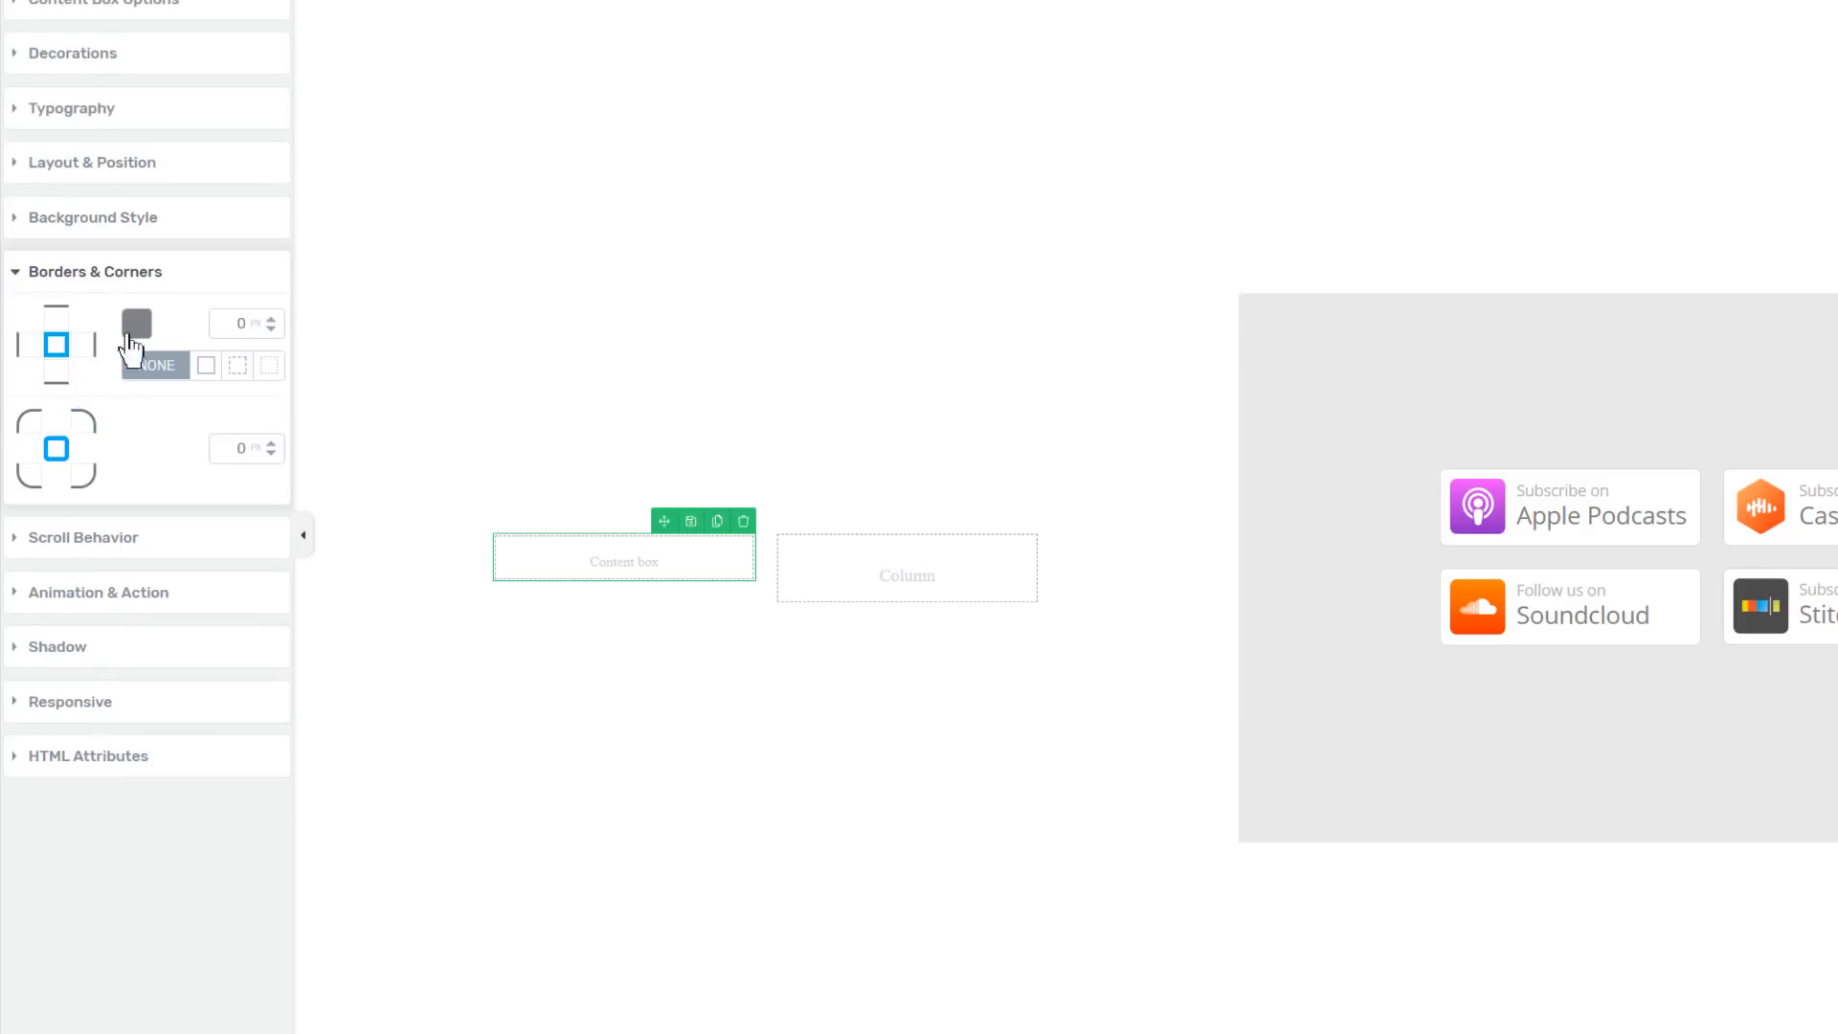
pyautogui.click(139, 325)
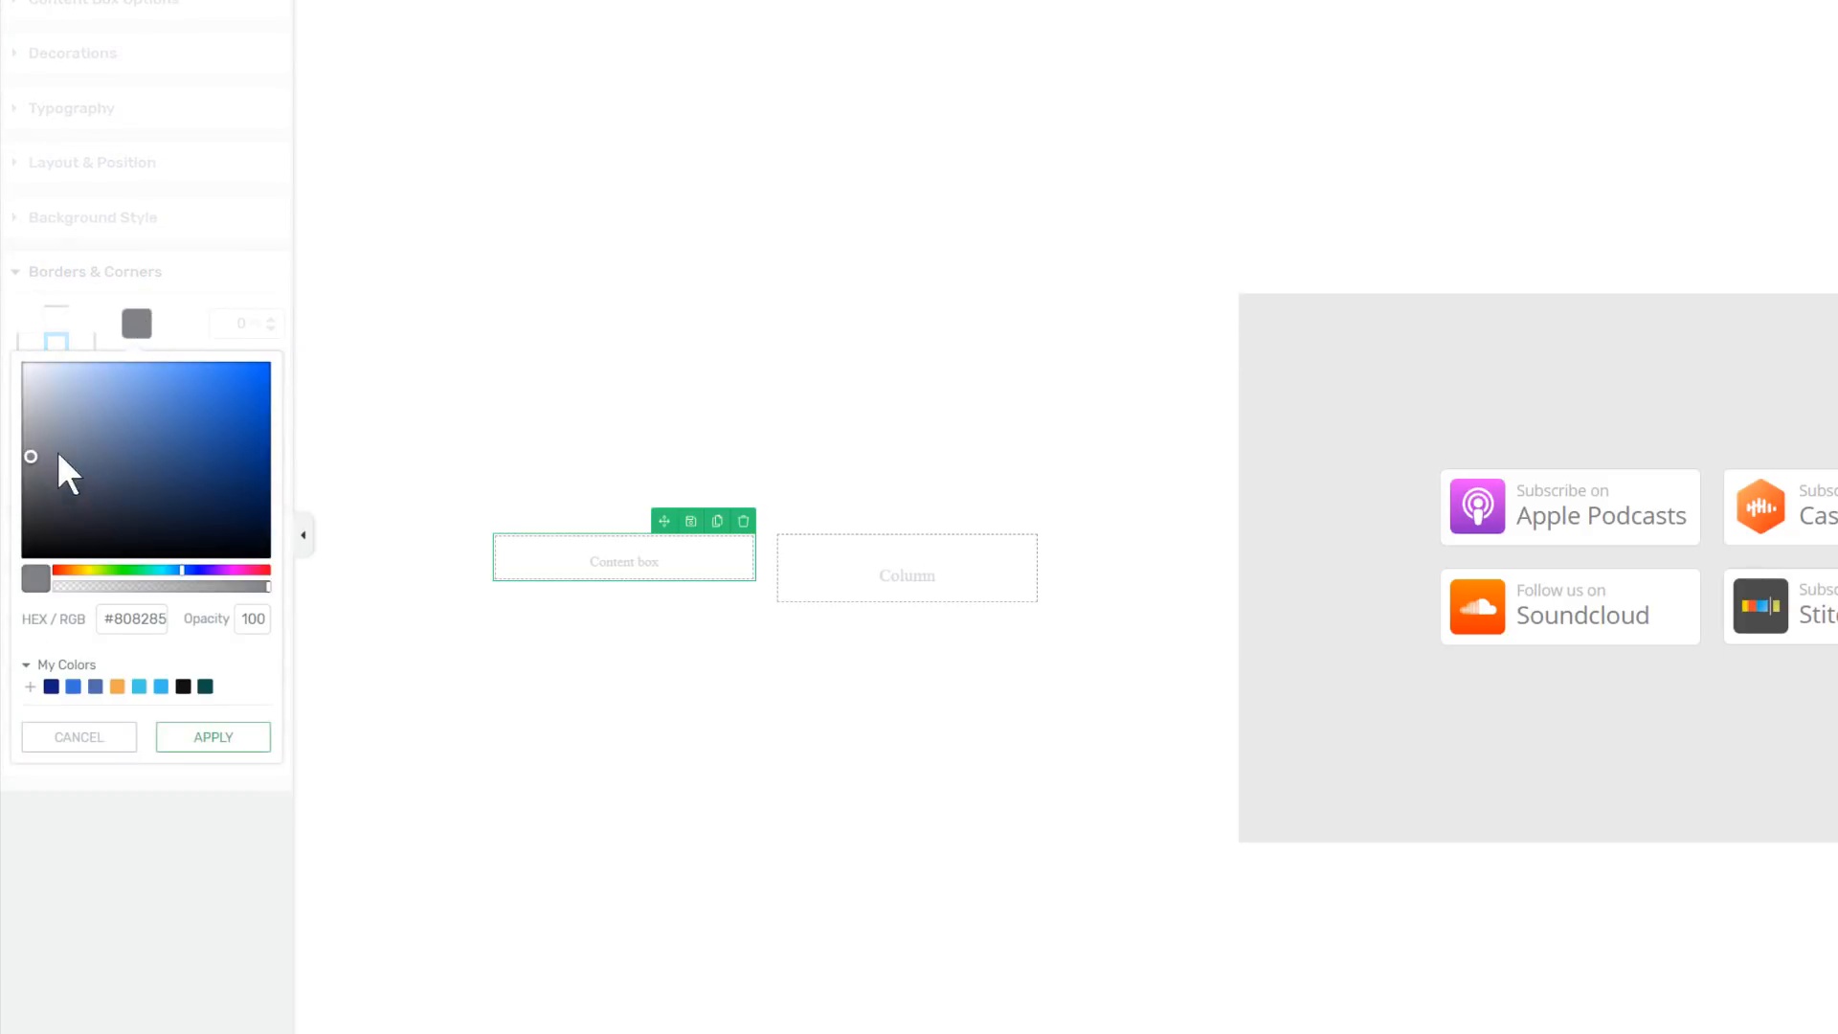
pyautogui.moveTo(44, 459); pyautogui.dragTo(3, 380)
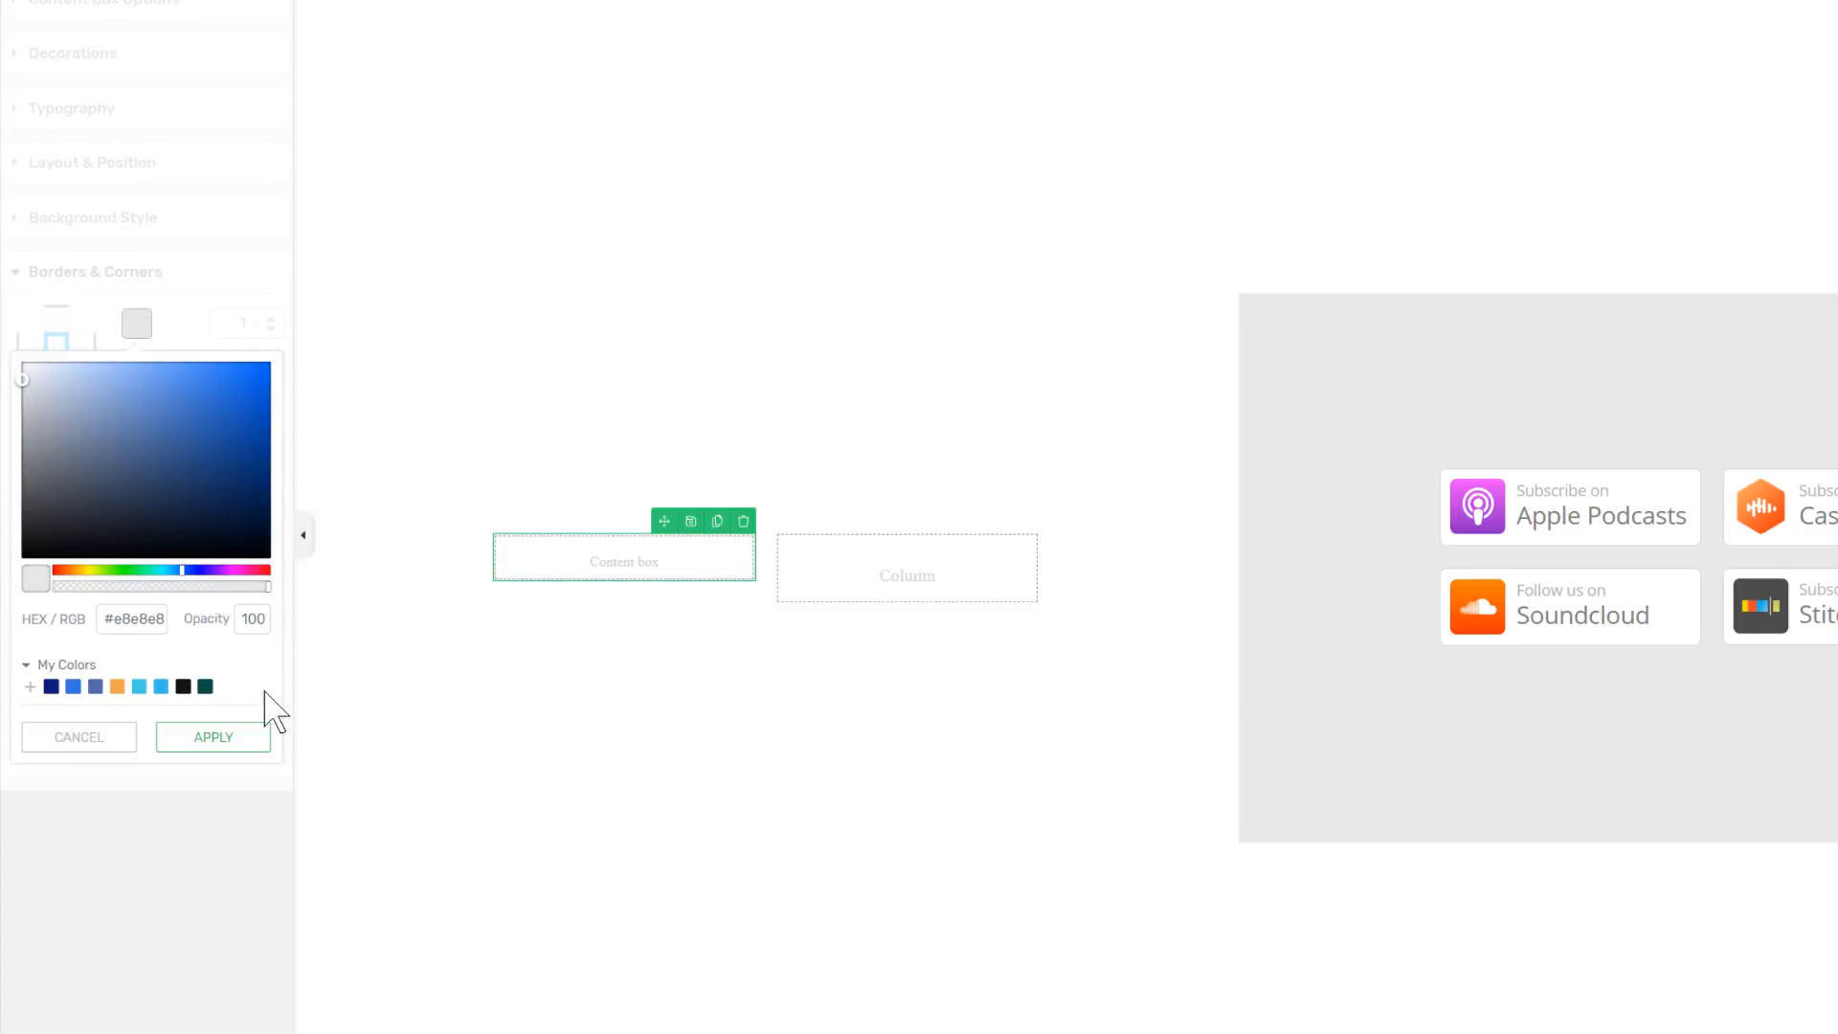
pyautogui.click(241, 743)
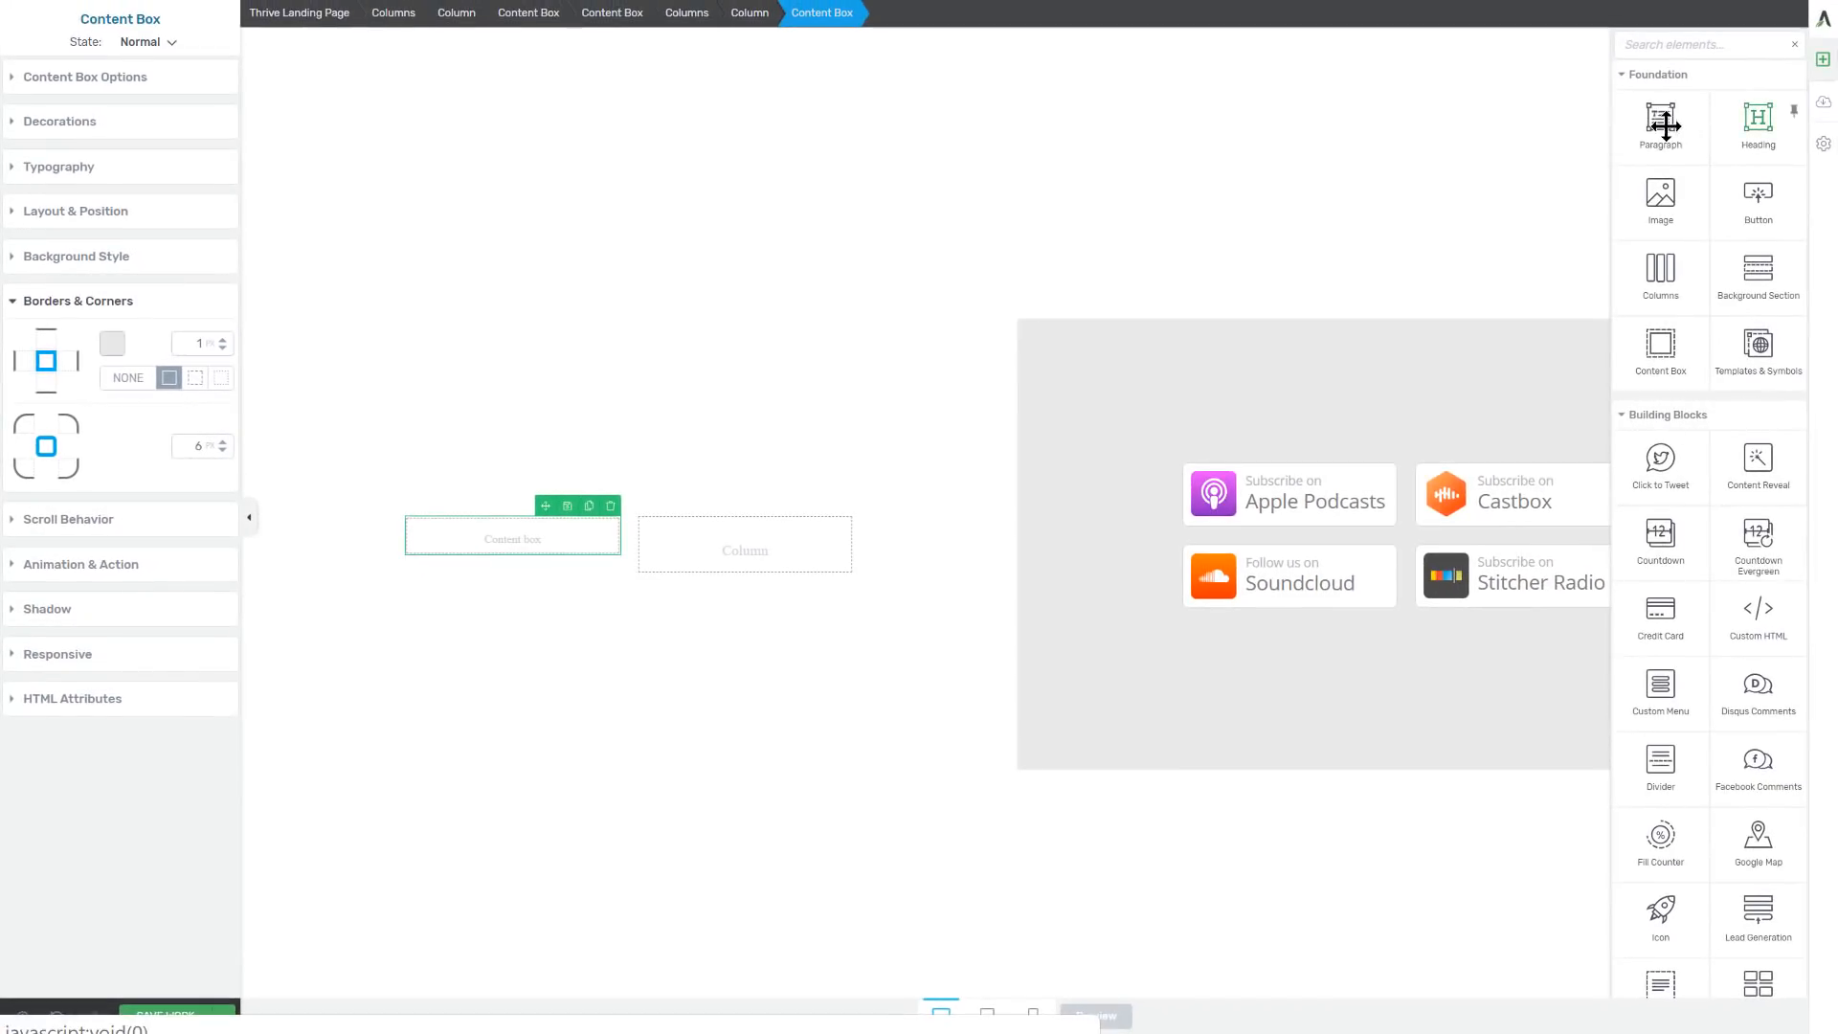
# Add a Plain Text element to the content box reading "Subscribe on" with "Apple Podcasts" on a second line
pyautogui.write('plain')
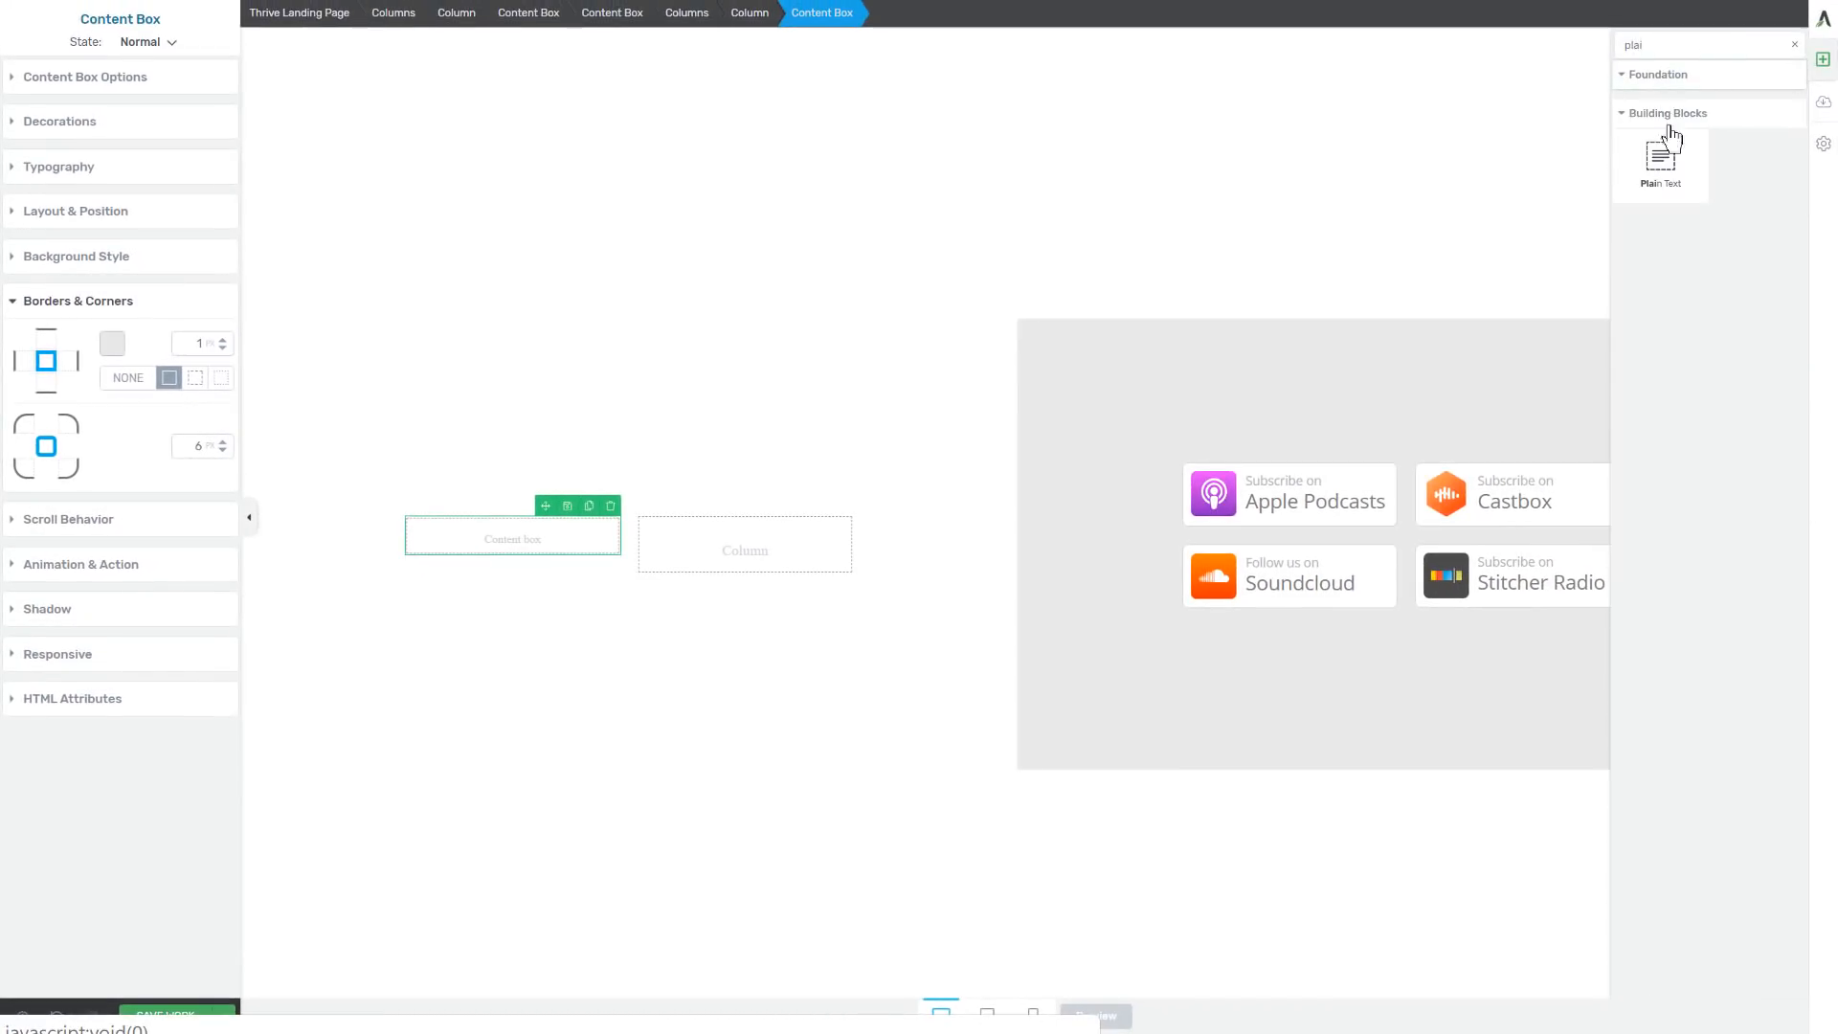
pyautogui.moveTo(1662, 144); pyautogui.dragTo(525, 548)
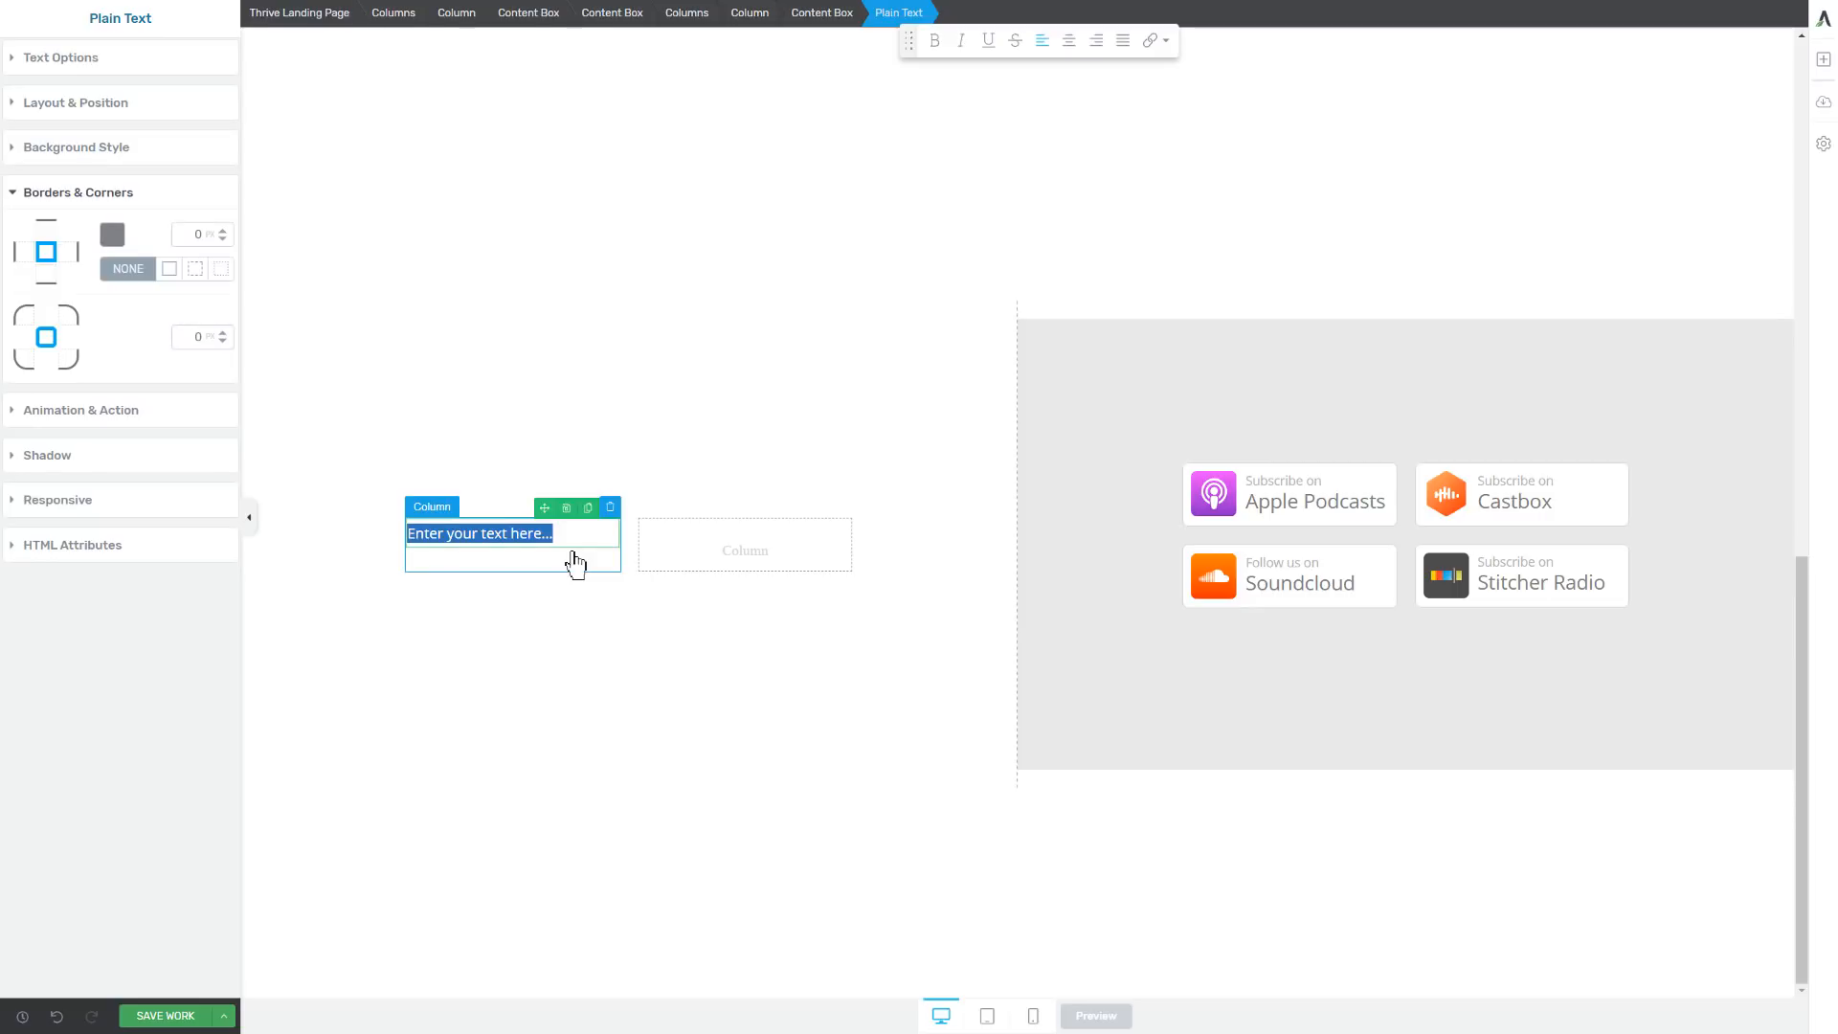
pyautogui.write('Subscrib')
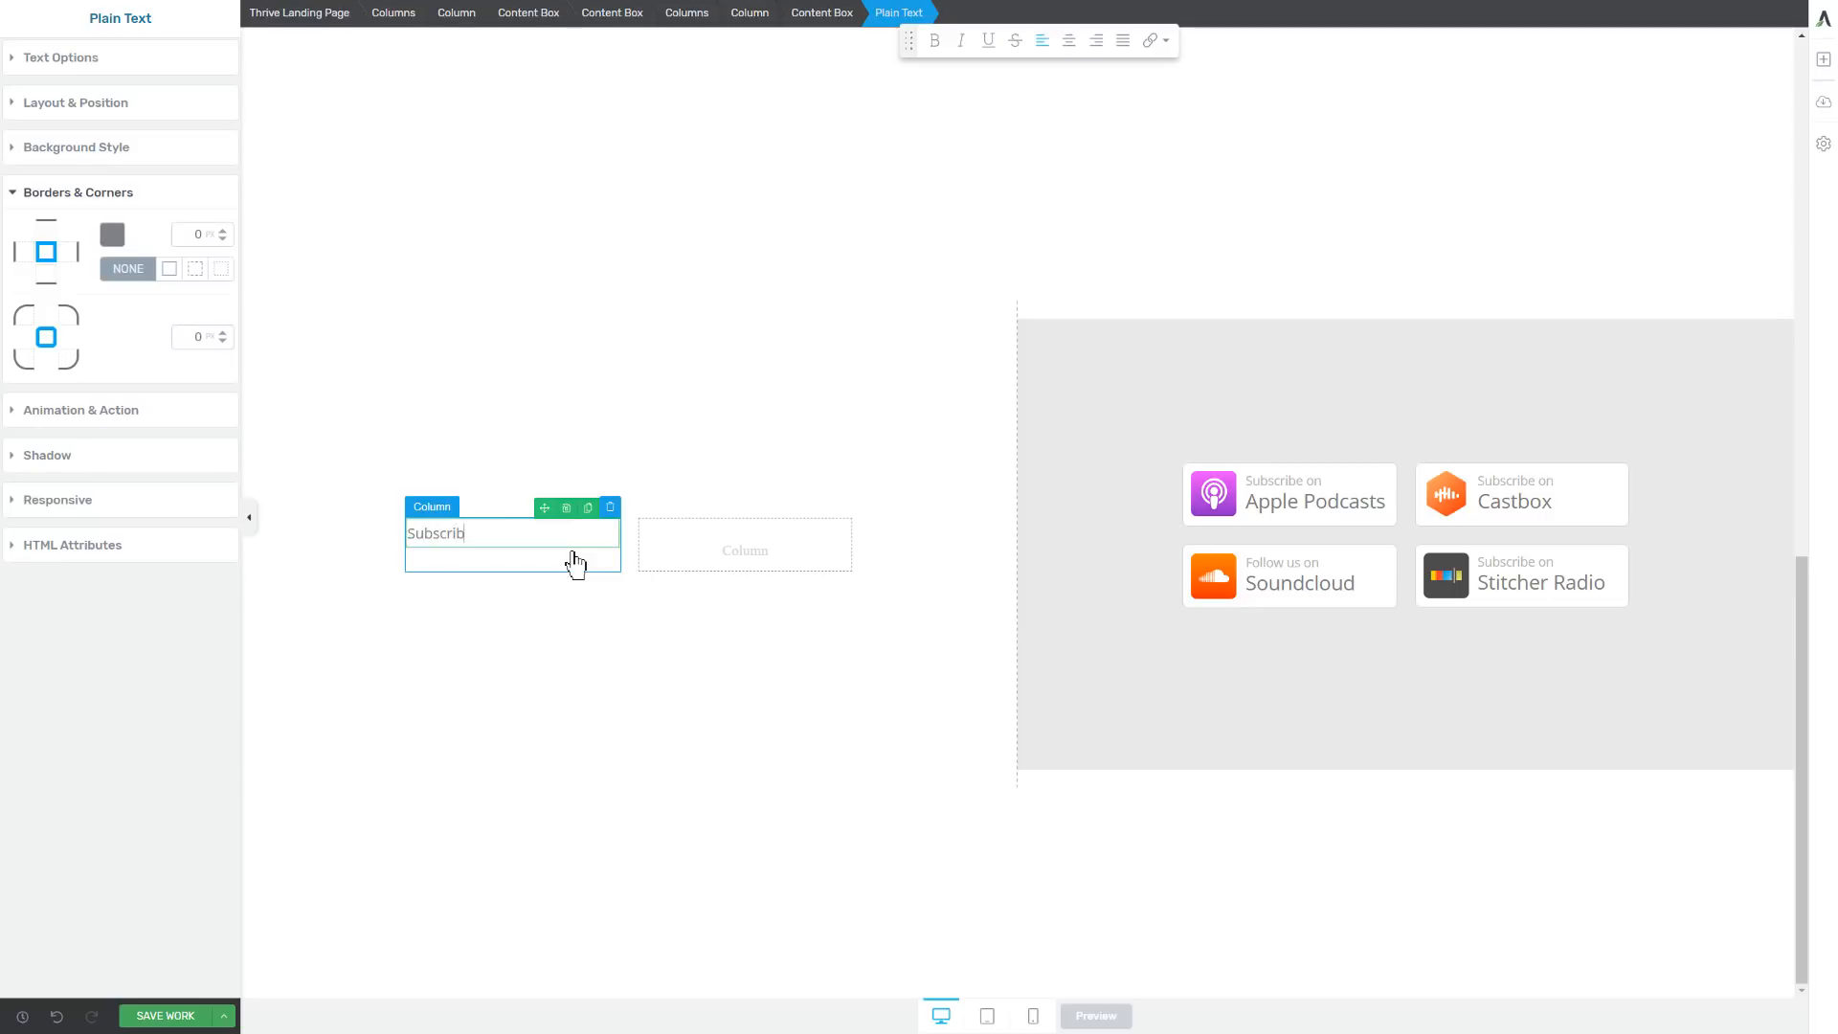
pyautogui.write('e on')
pyautogui.press('Return')
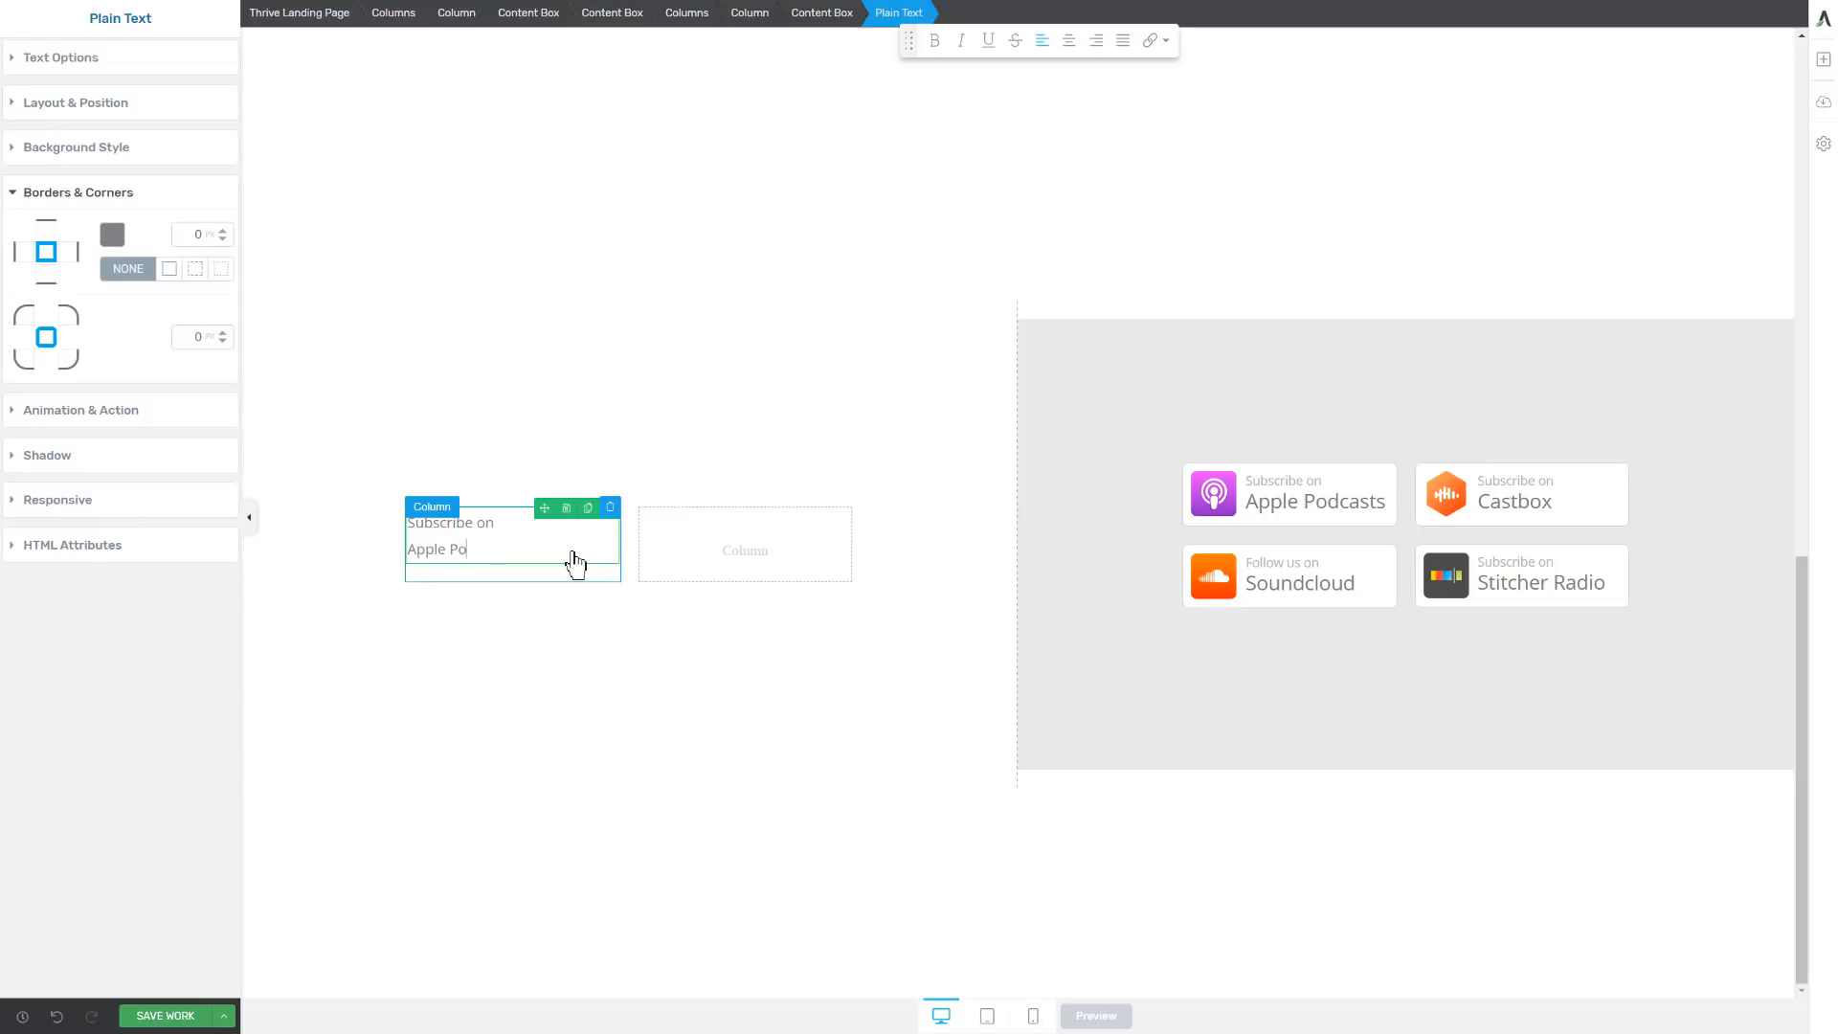
pyautogui.write('Apple Podcasts')
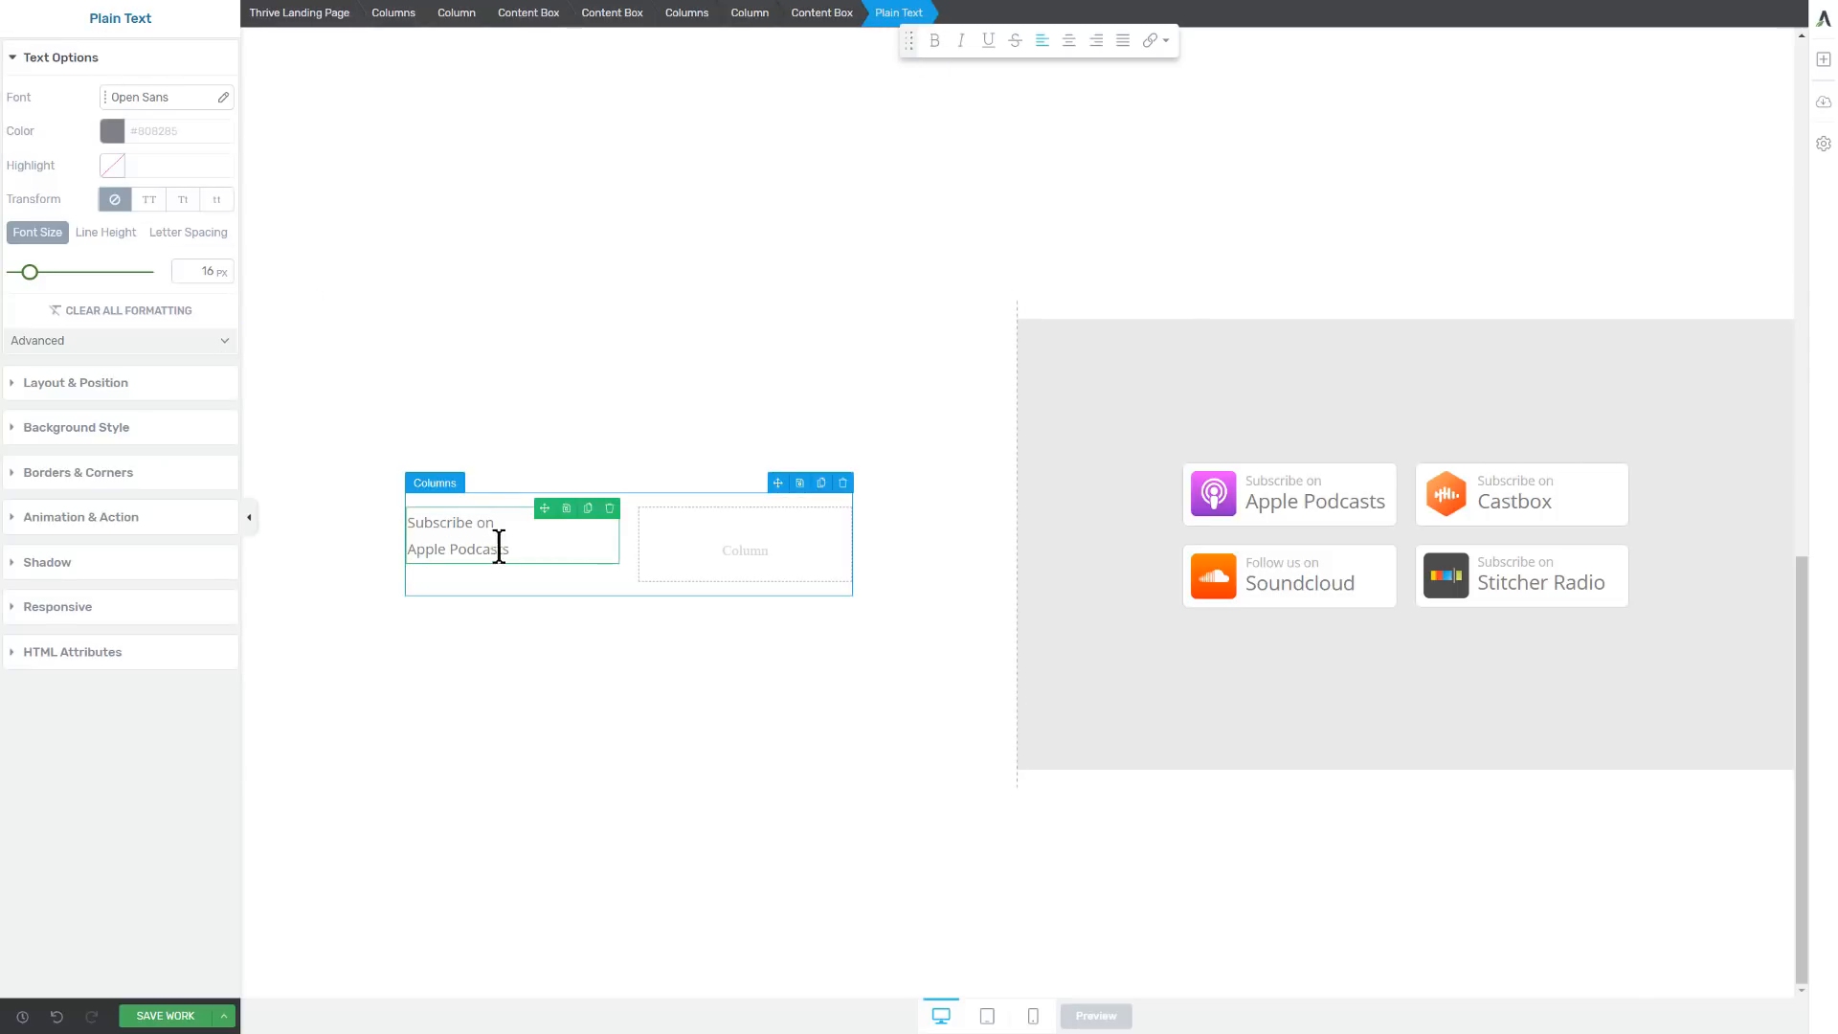
# Format the "Apple Podcasts" line with a 23 px font size and the text colour #767676
pyautogui.moveTo(509, 548); pyautogui.dragTo(438, 549)
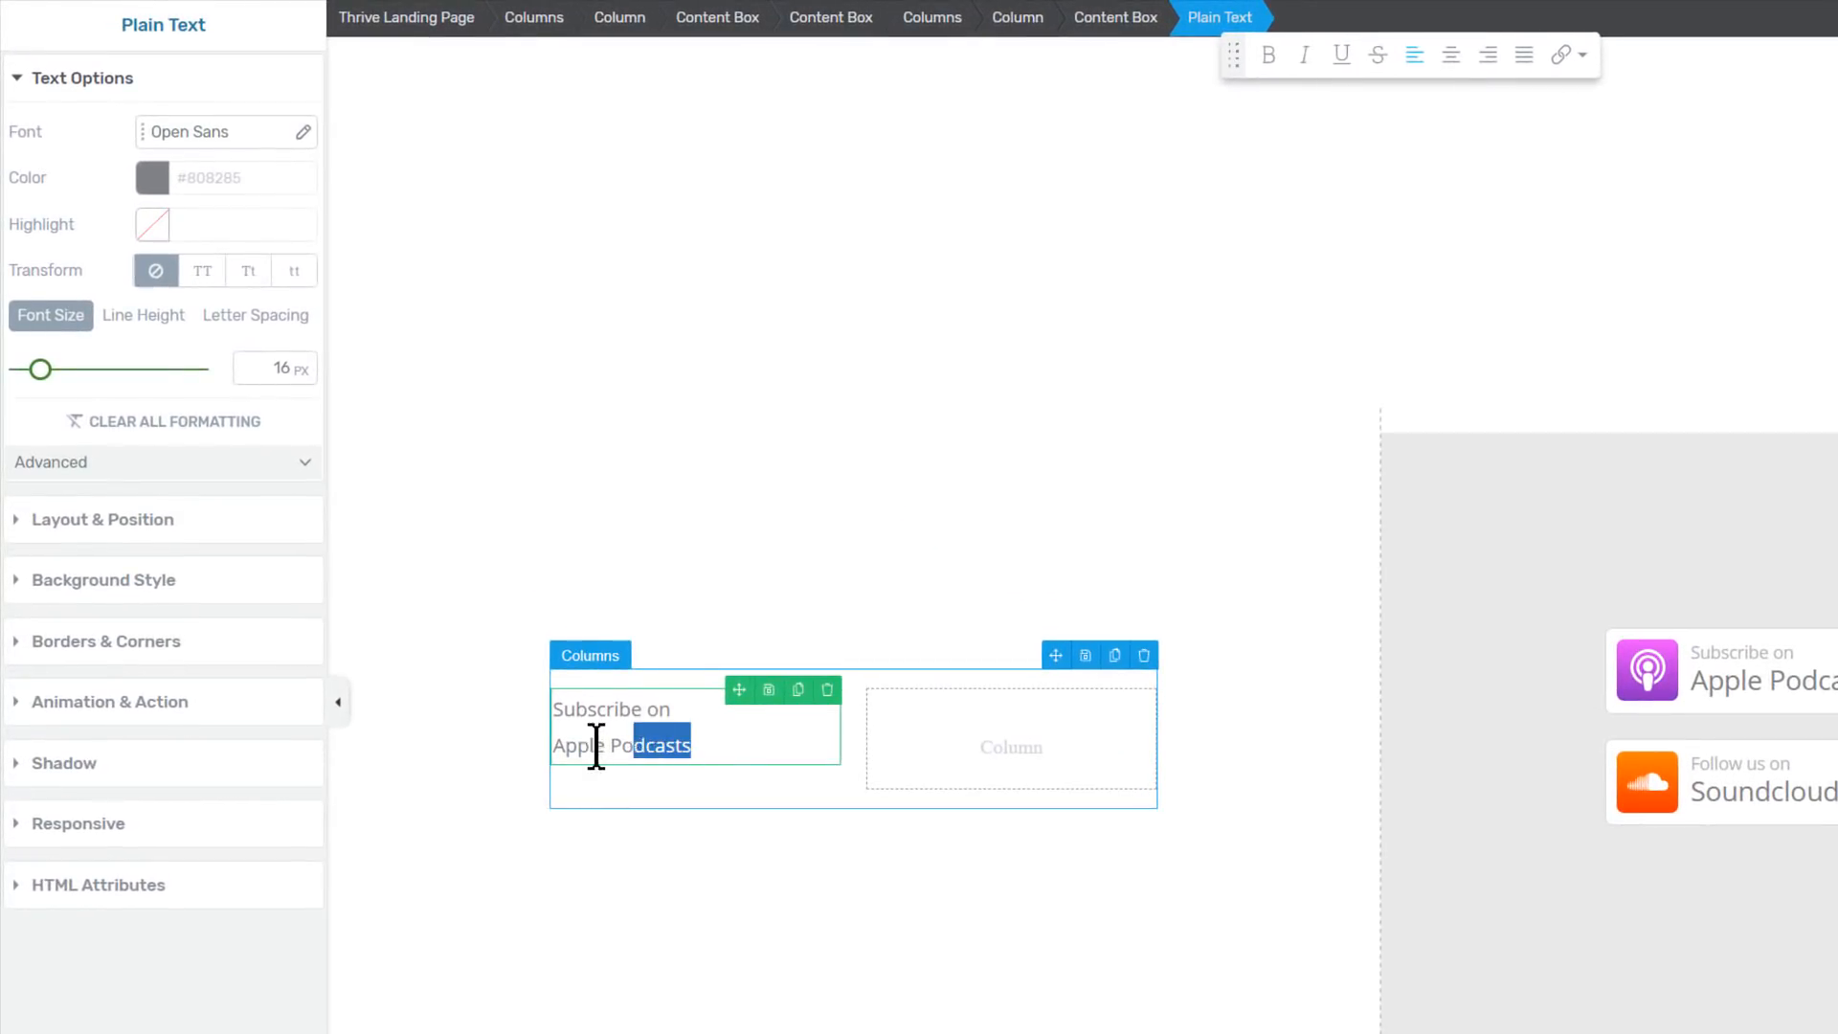
pyautogui.moveTo(595, 745); pyautogui.dragTo(549, 750)
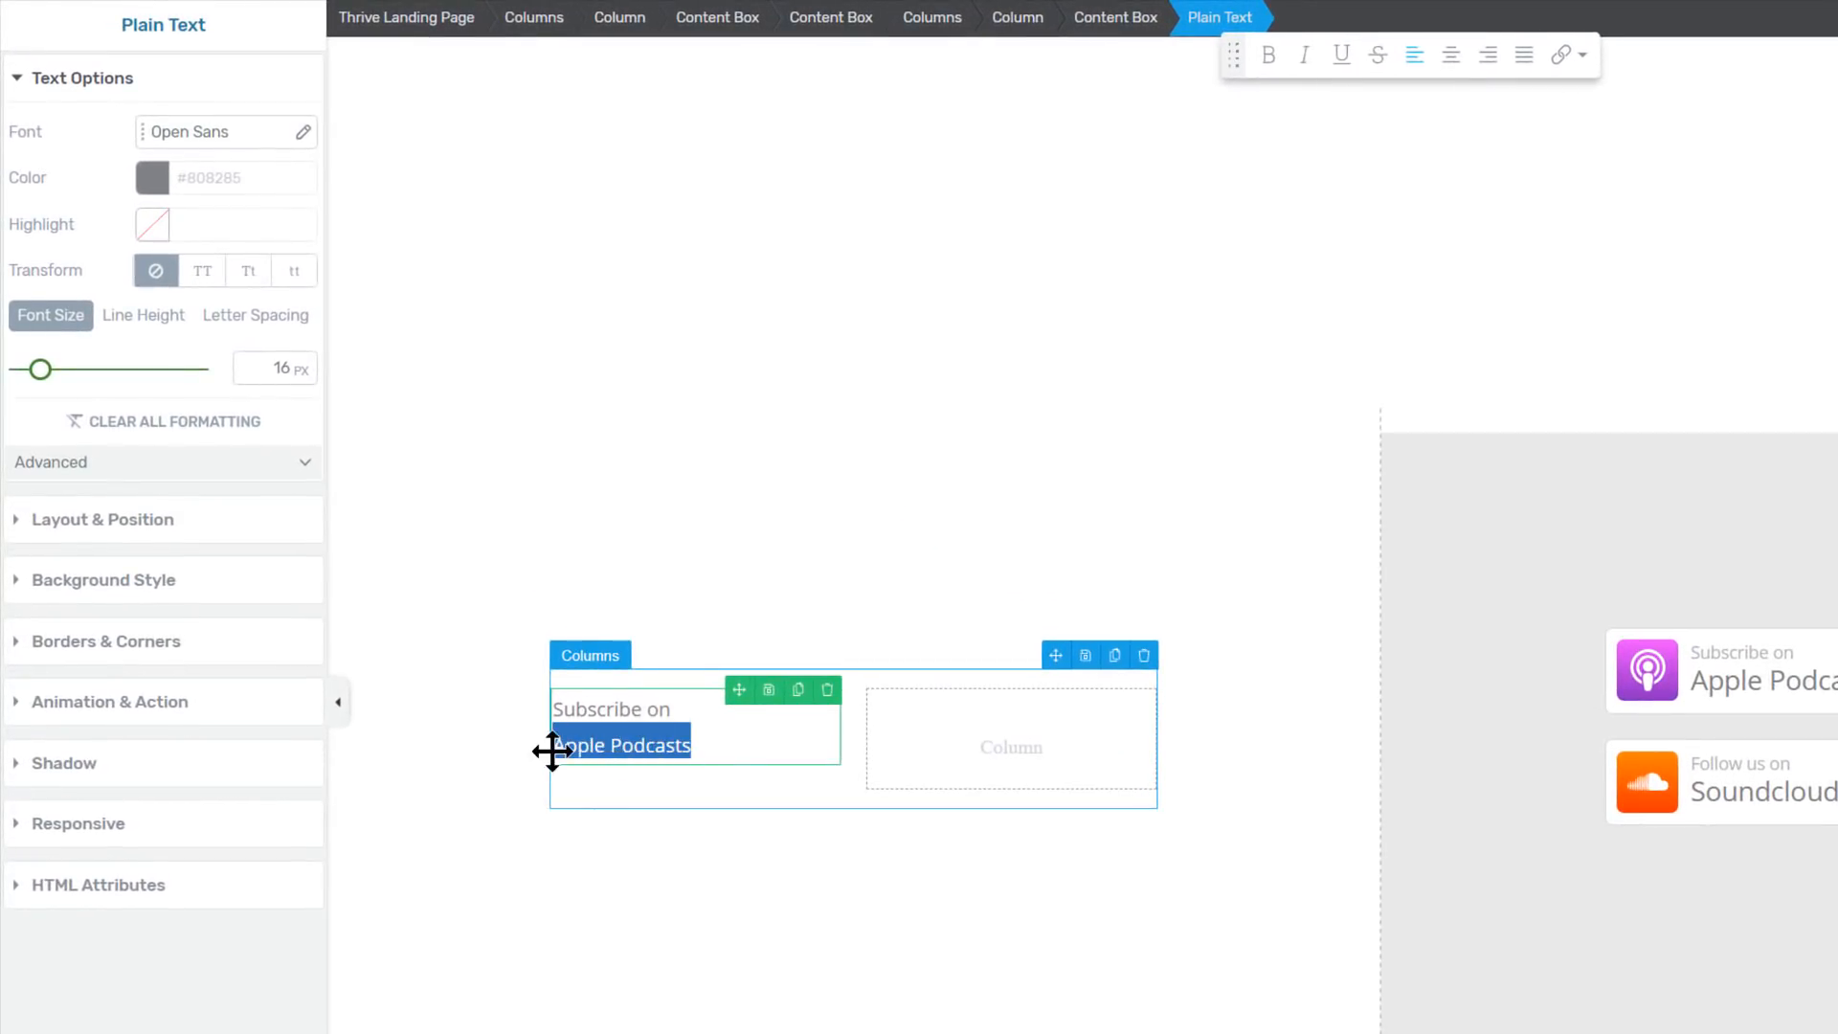
pyautogui.moveTo(40, 371); pyautogui.dragTo(51, 373)
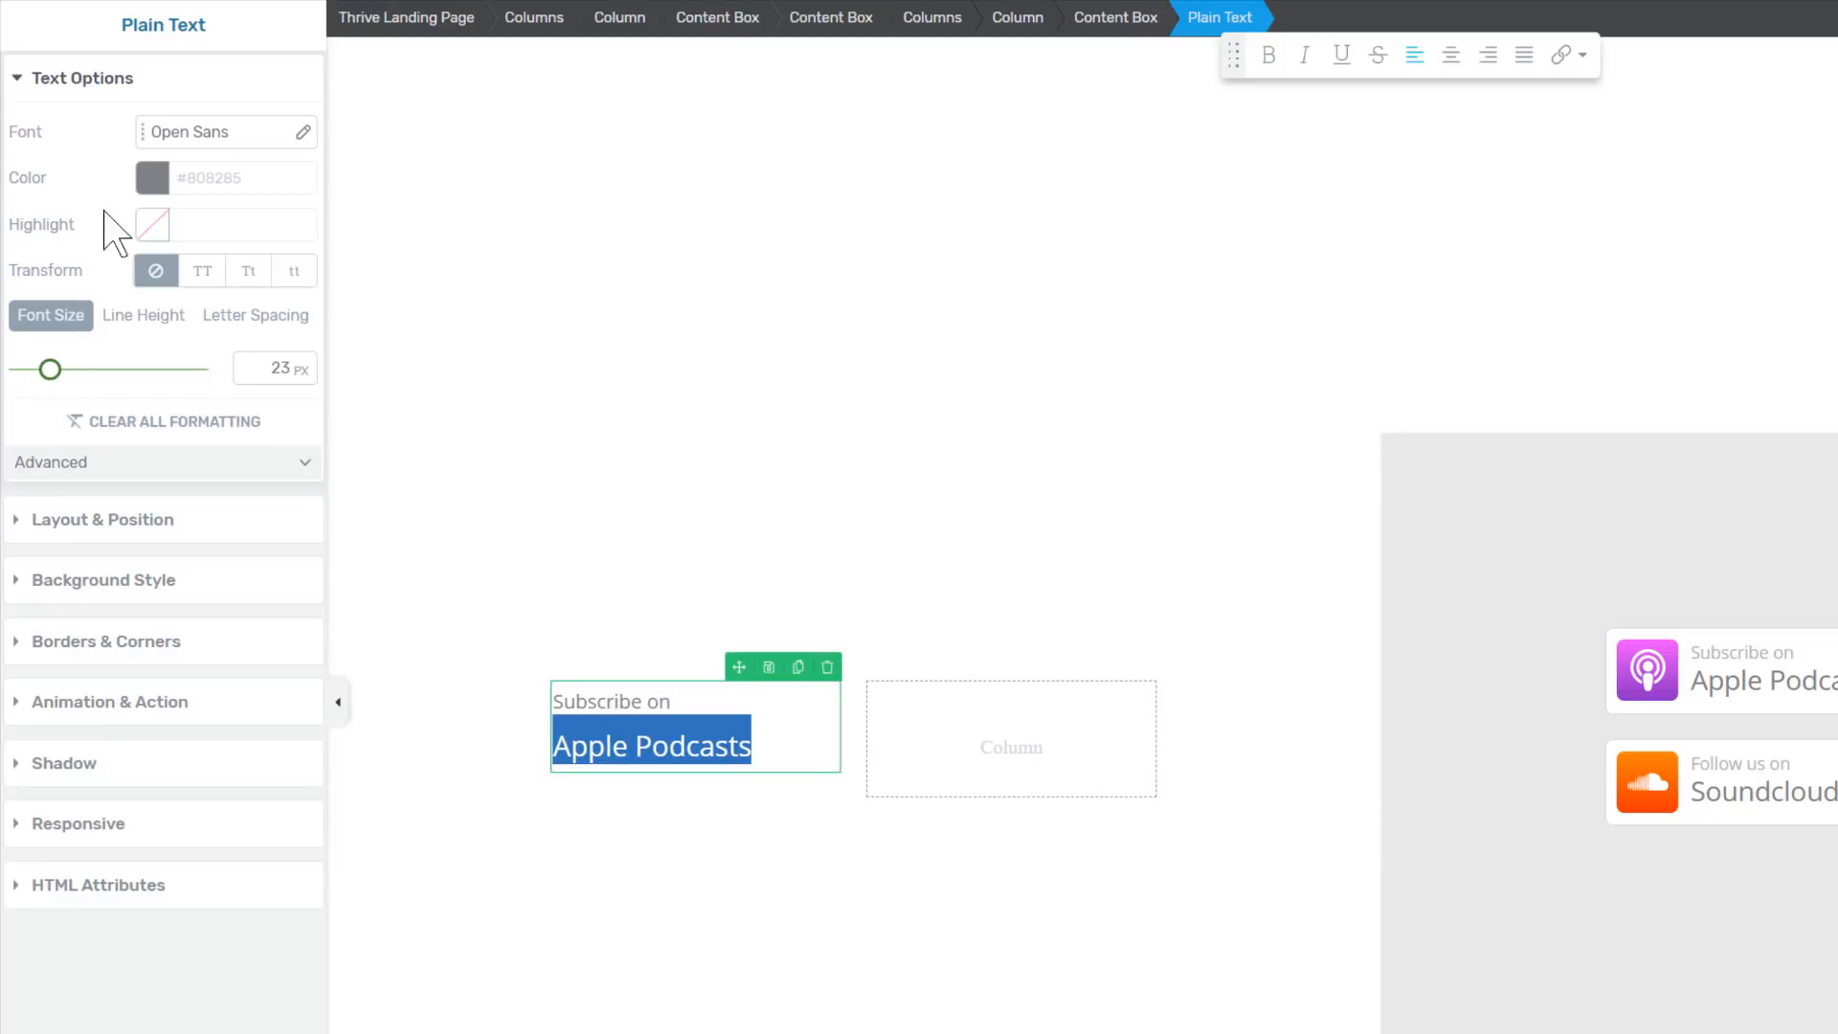
pyautogui.click(152, 178)
pyautogui.click(20, 335)
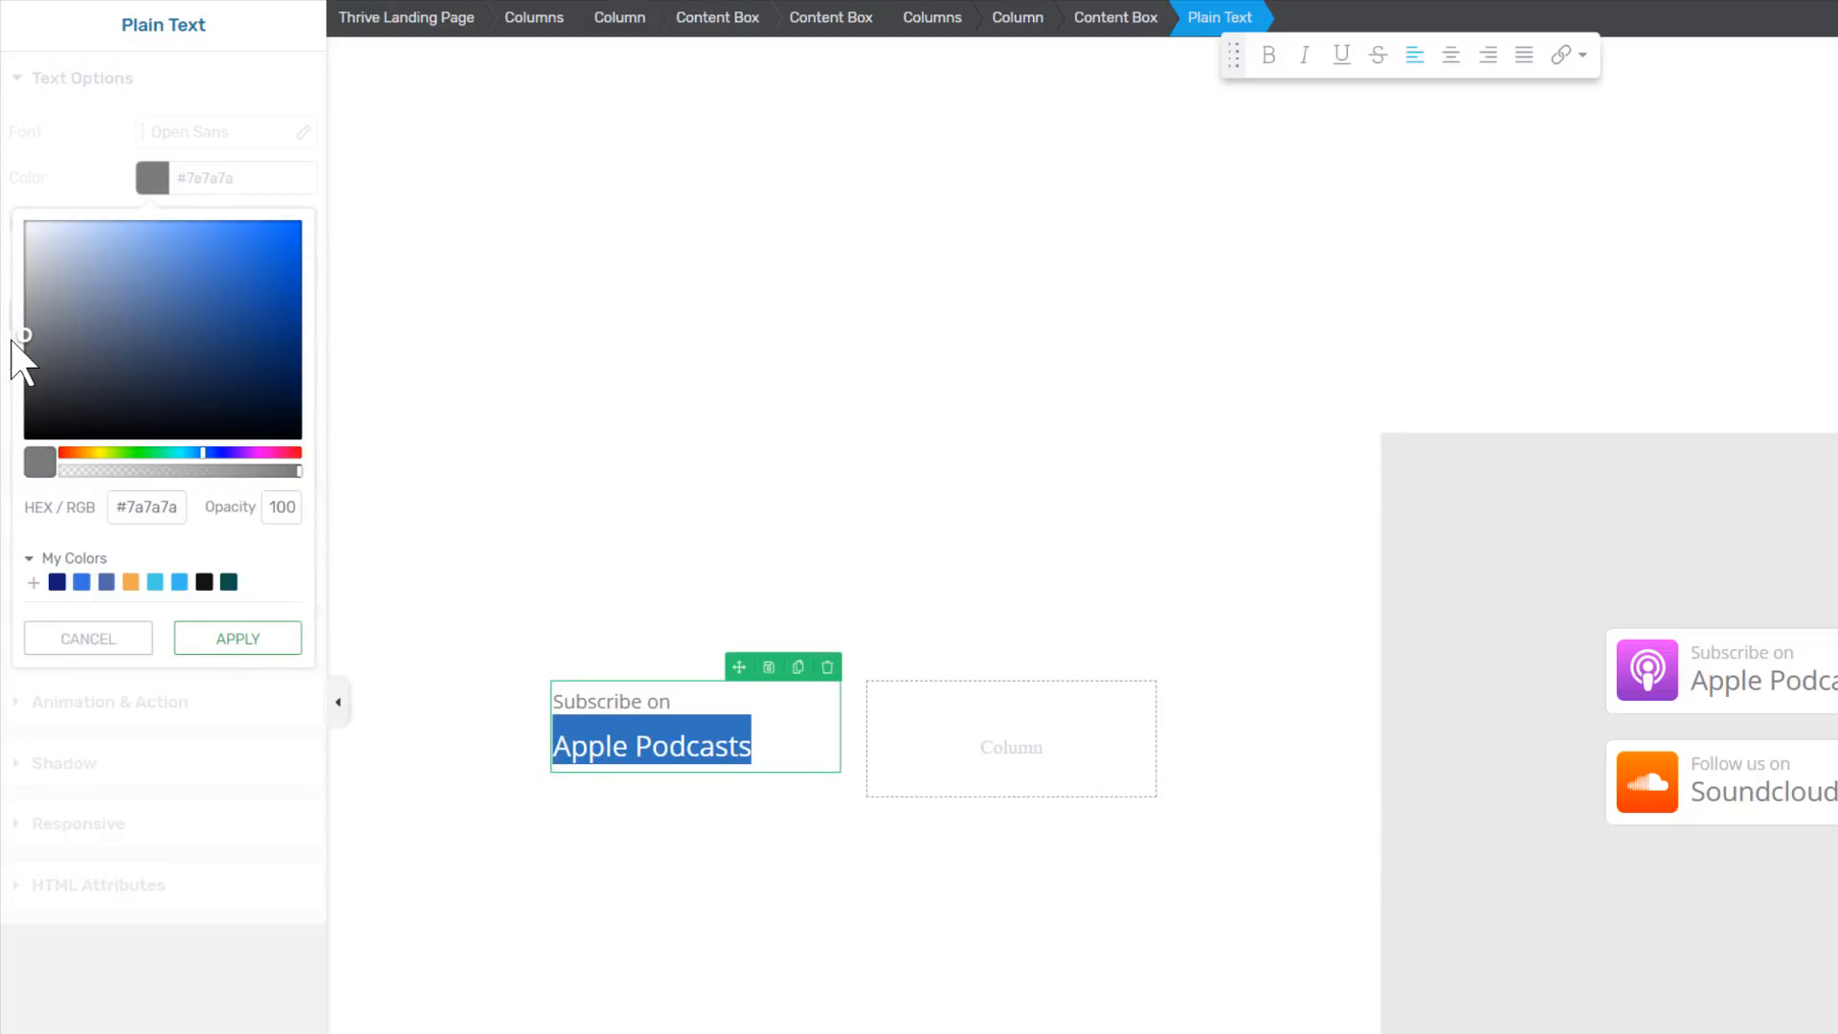
pyautogui.click(216, 647)
# Format the "Subscribe on" line with a 14 px font size and the text colour #9d9d9d
pyautogui.moveTo(681, 699); pyautogui.dragTo(537, 718)
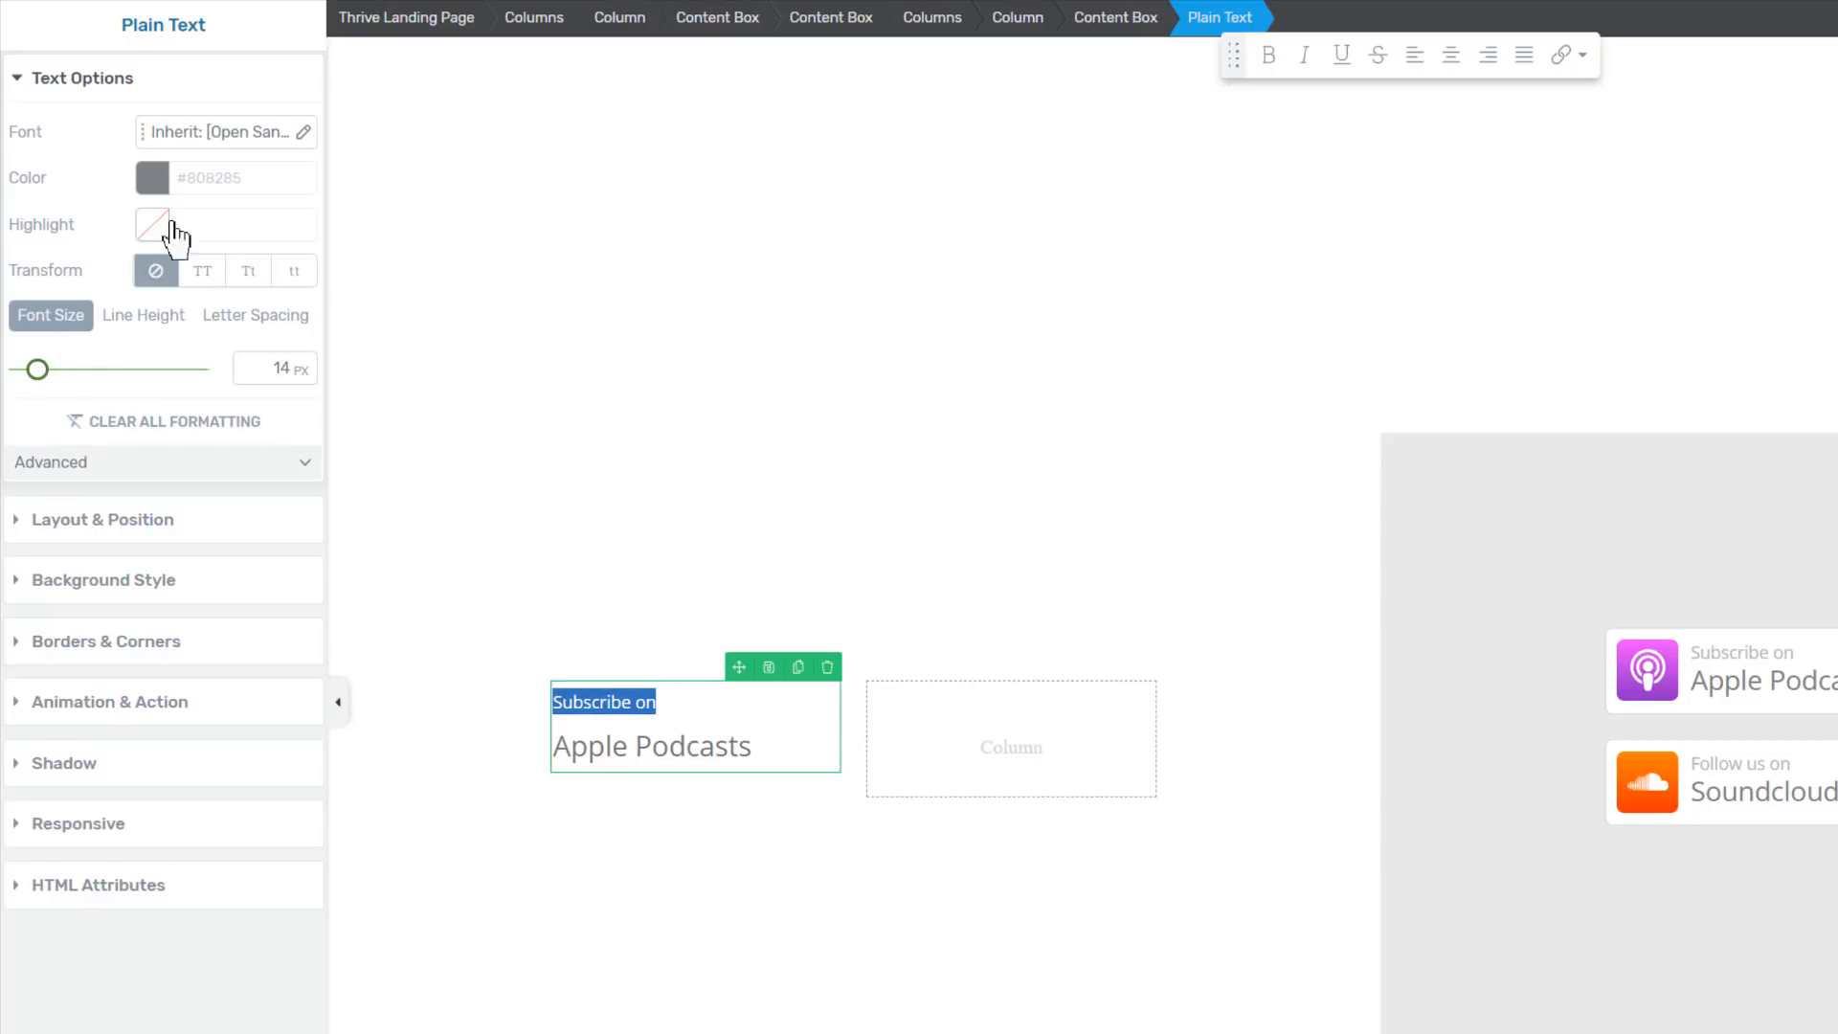
pyautogui.click(152, 178)
pyautogui.moveTo(34, 323); pyautogui.dragTo(2, 308)
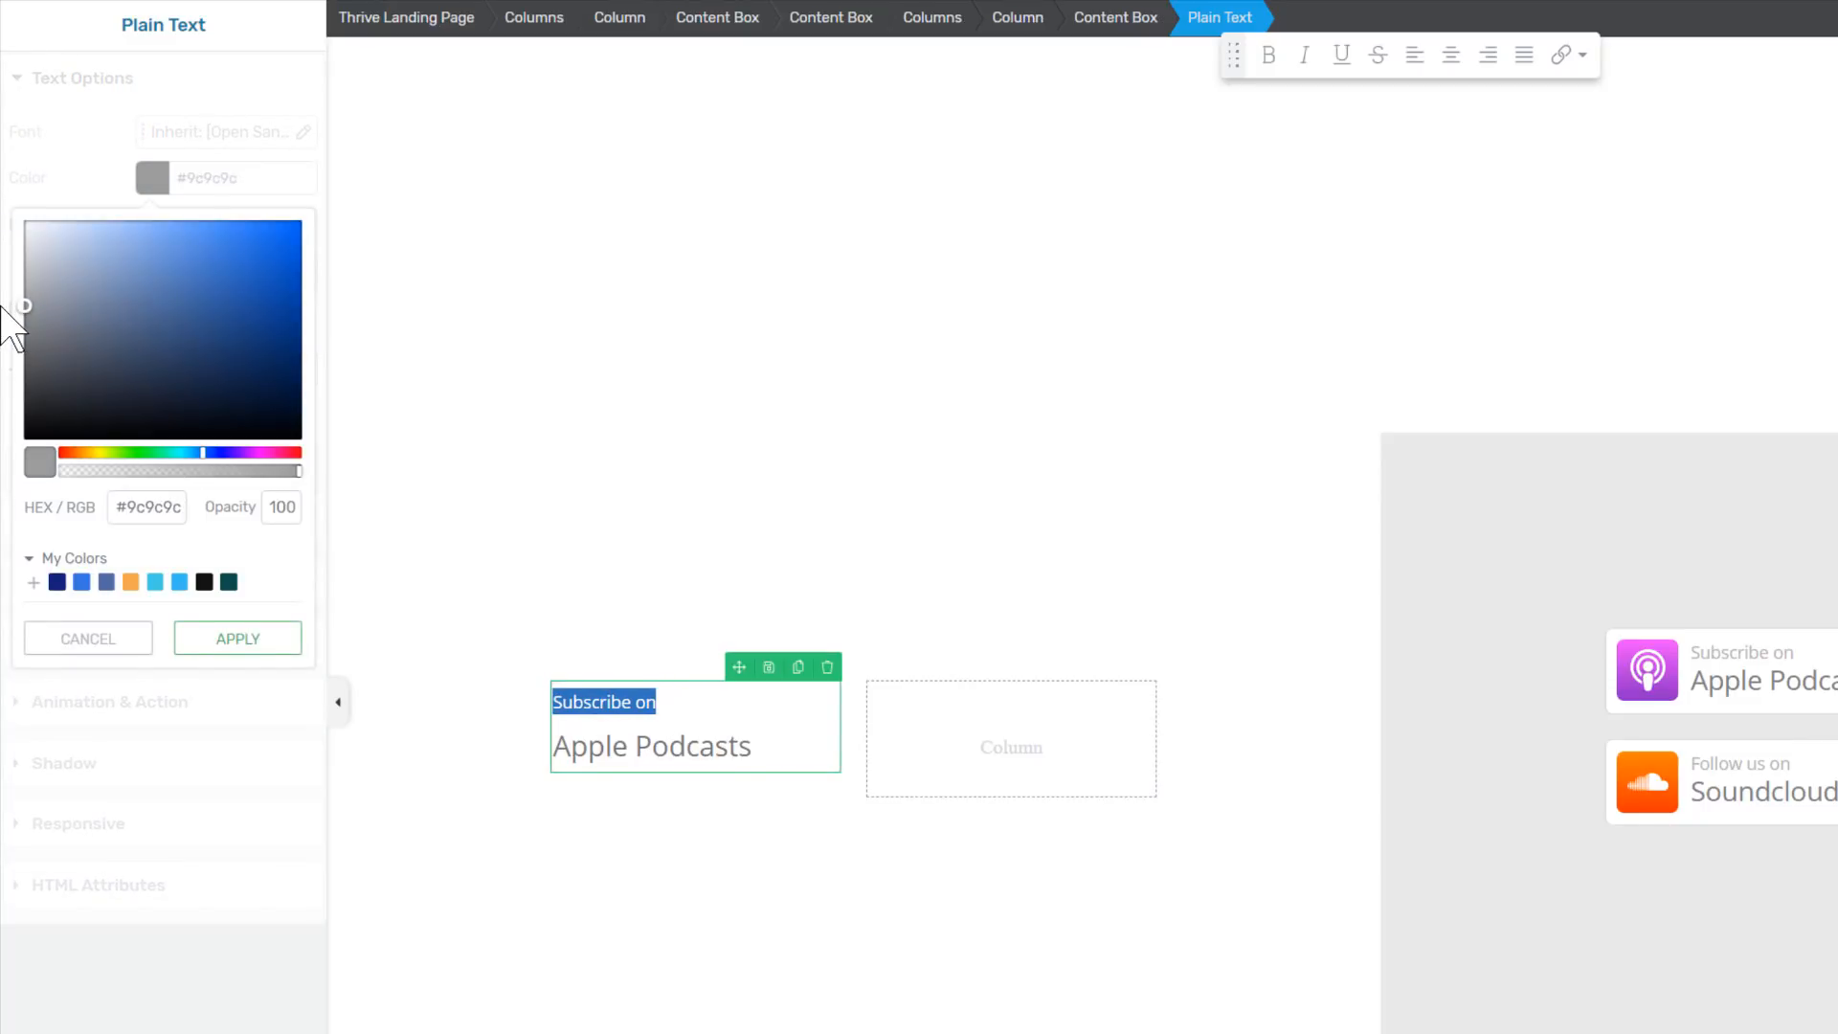
pyautogui.click(239, 642)
# Set the line height of both text lines to 1.50 em
pyautogui.tripleClick(578, 763)
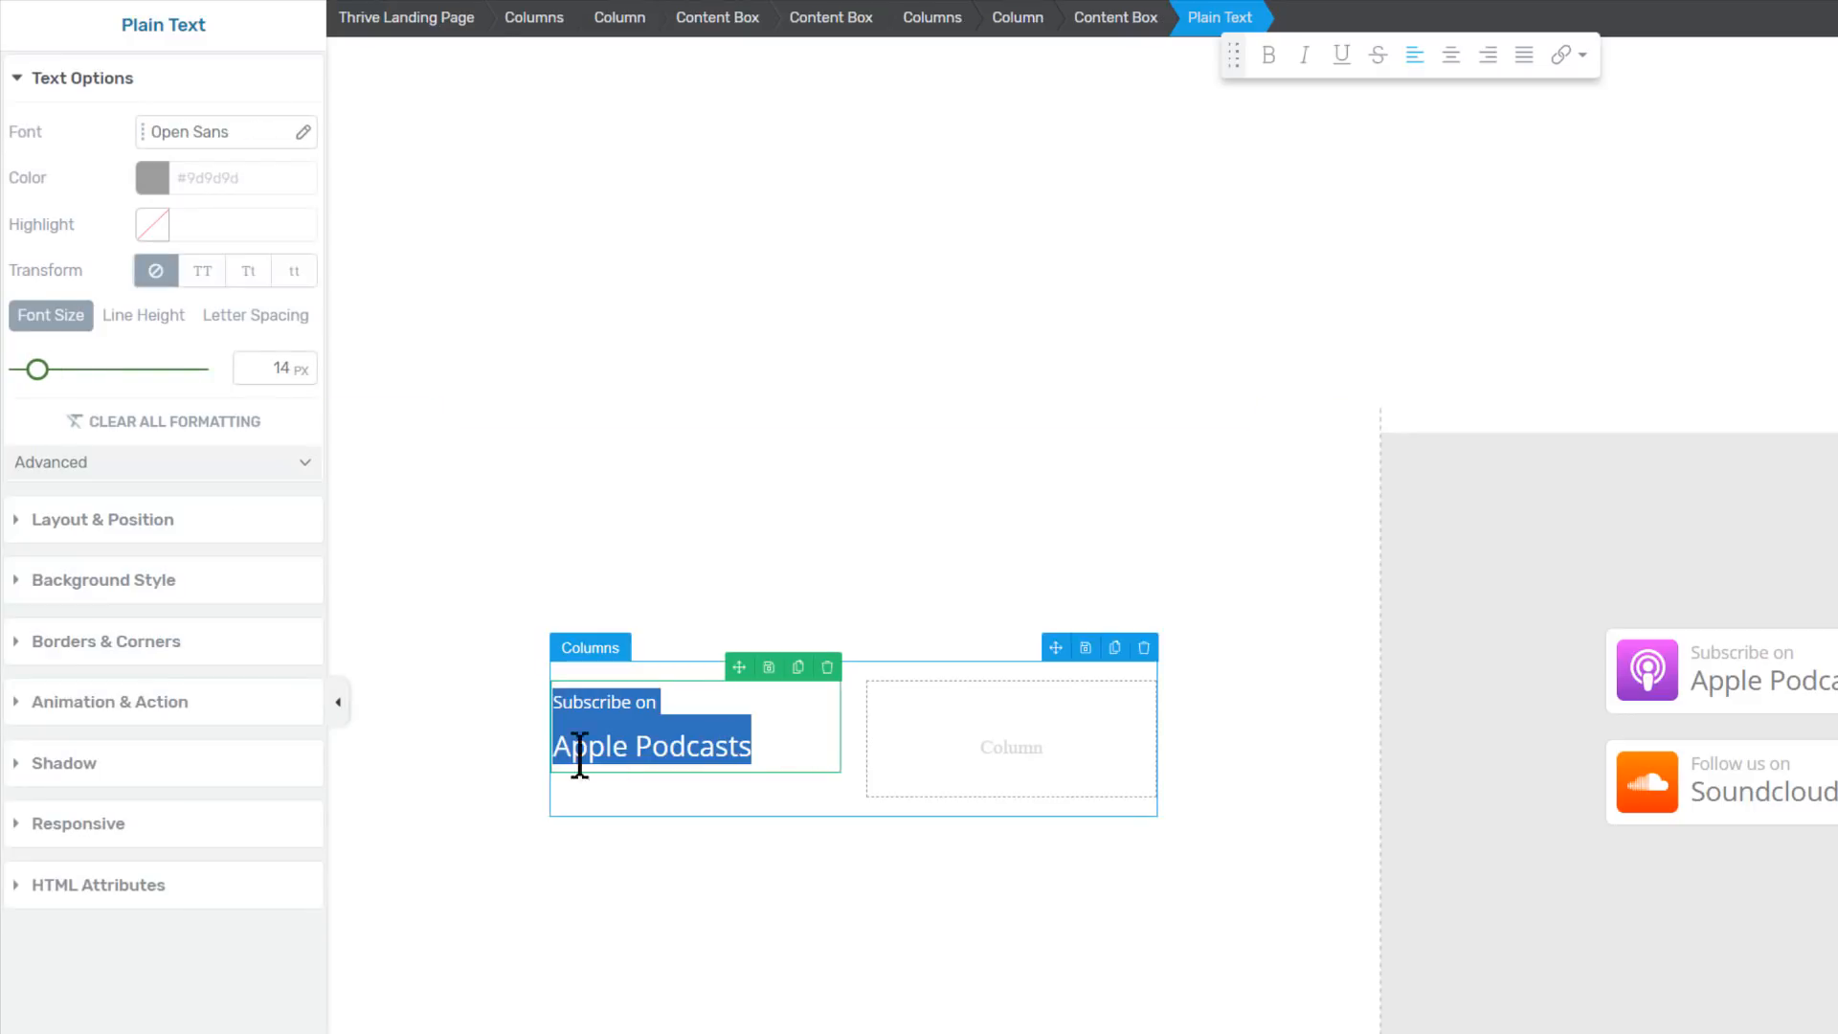
pyautogui.click(144, 315)
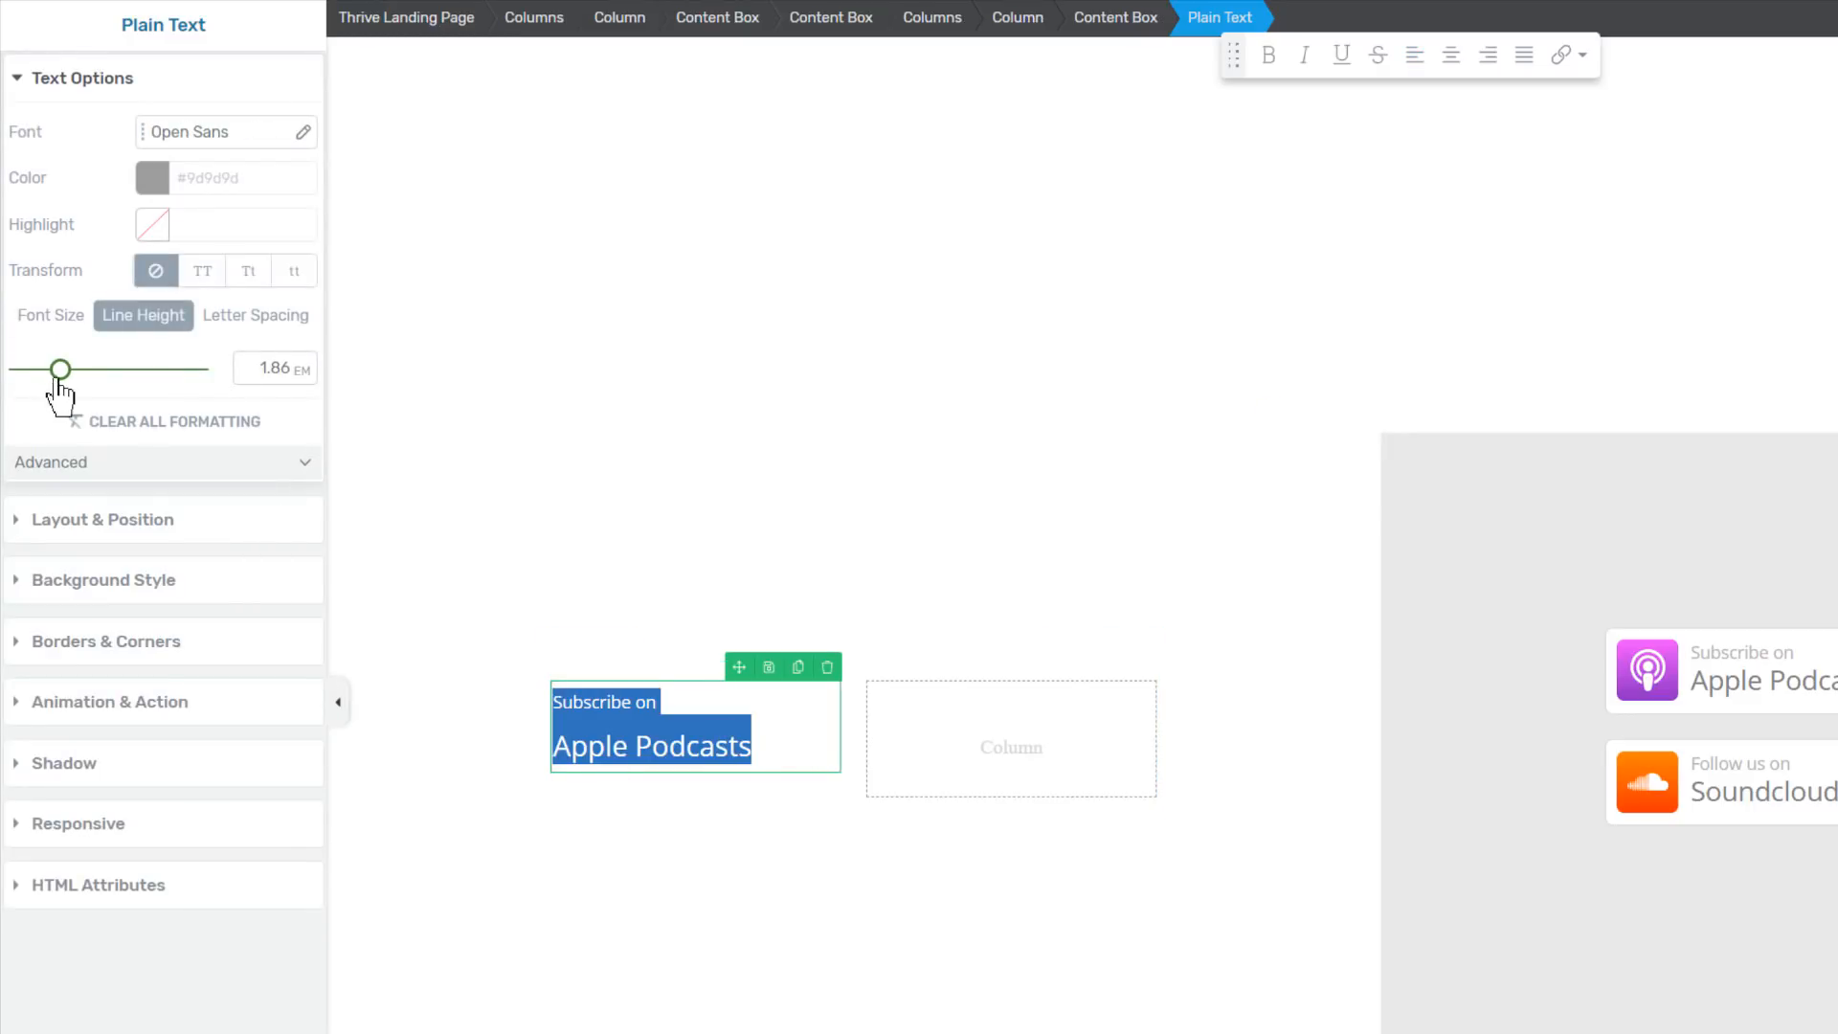
pyautogui.moveTo(60, 372); pyautogui.dragTo(54, 377)
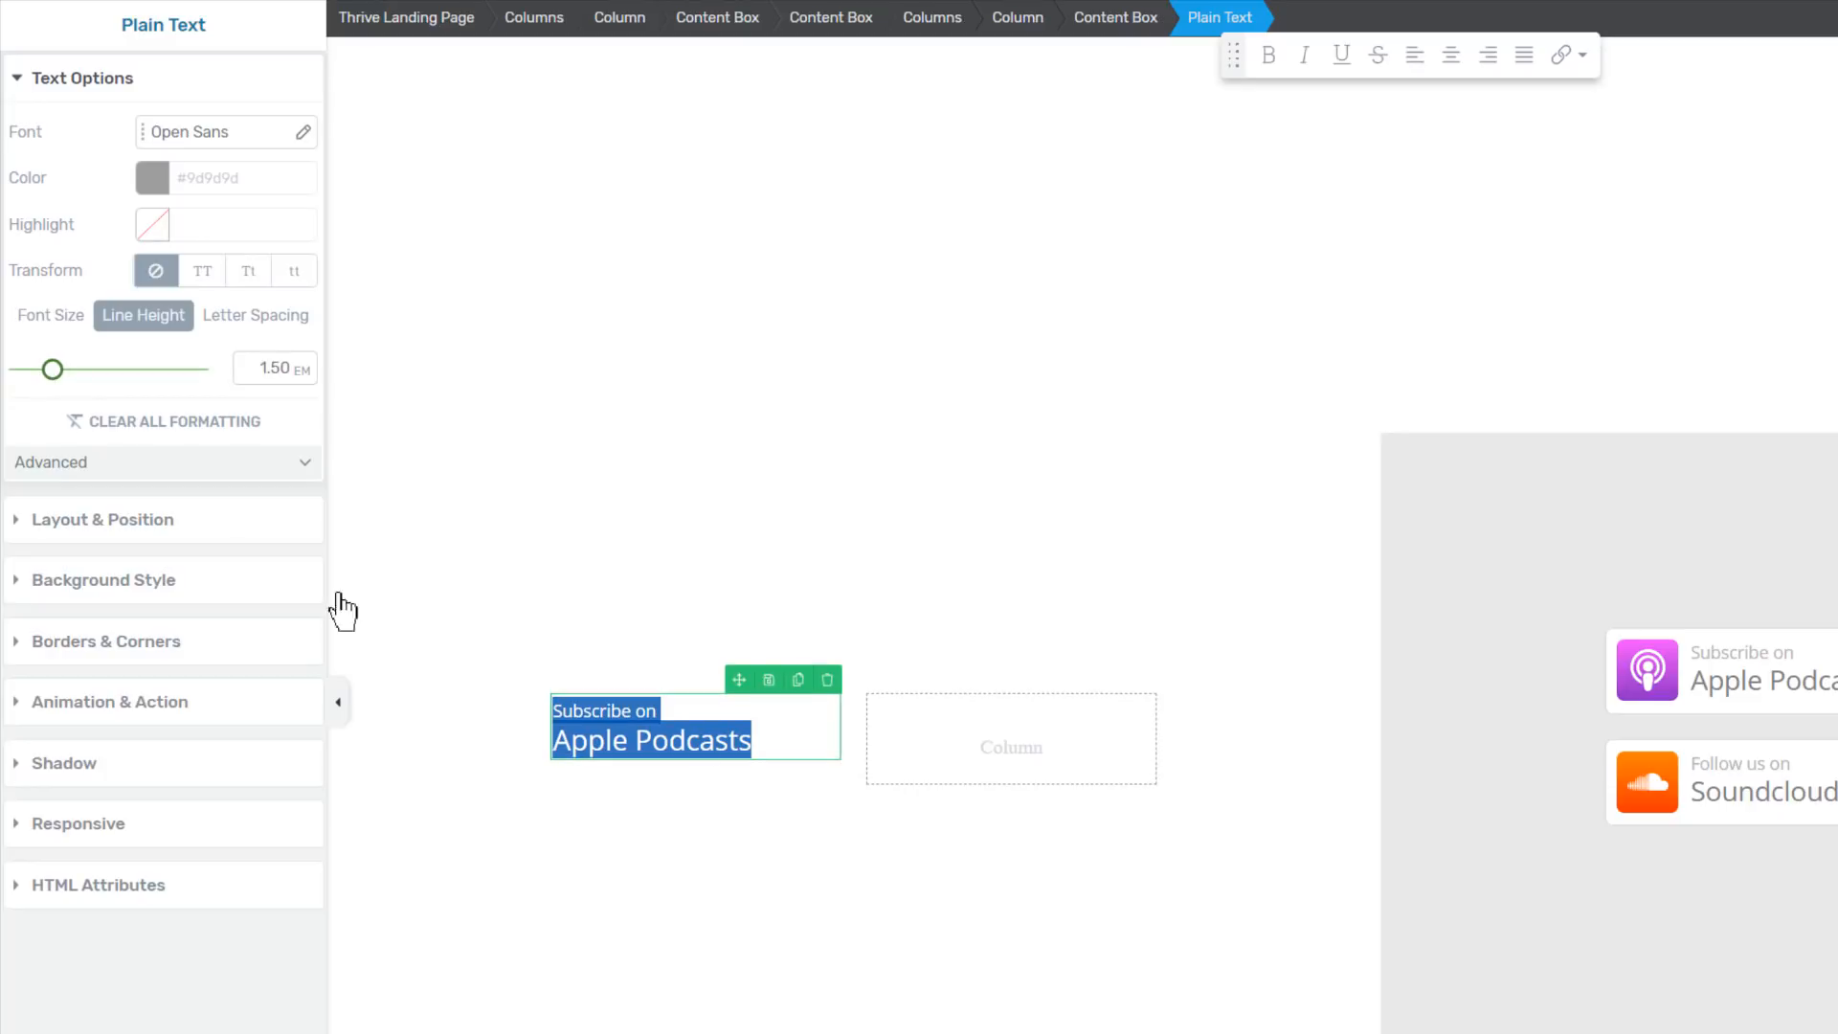
pyautogui.click(807, 842)
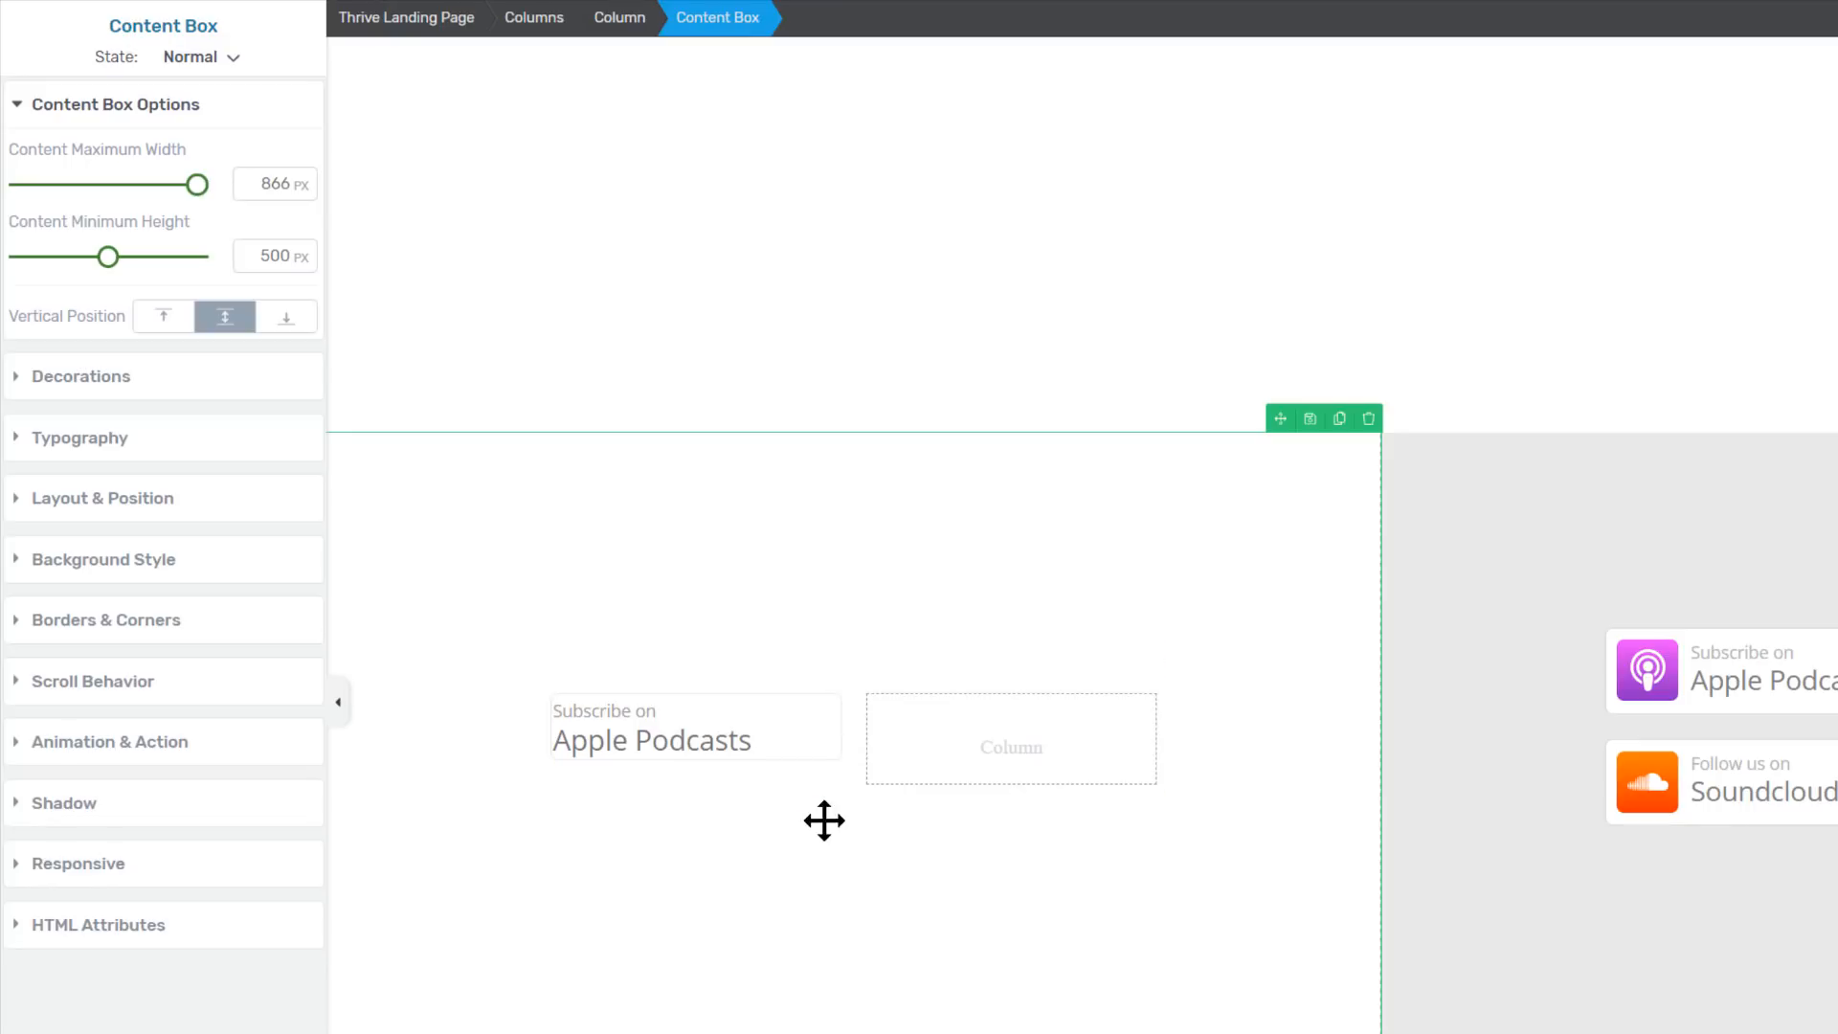
# Set the padding of the content box around the text to 10 px on all four sides
pyautogui.click(823, 742)
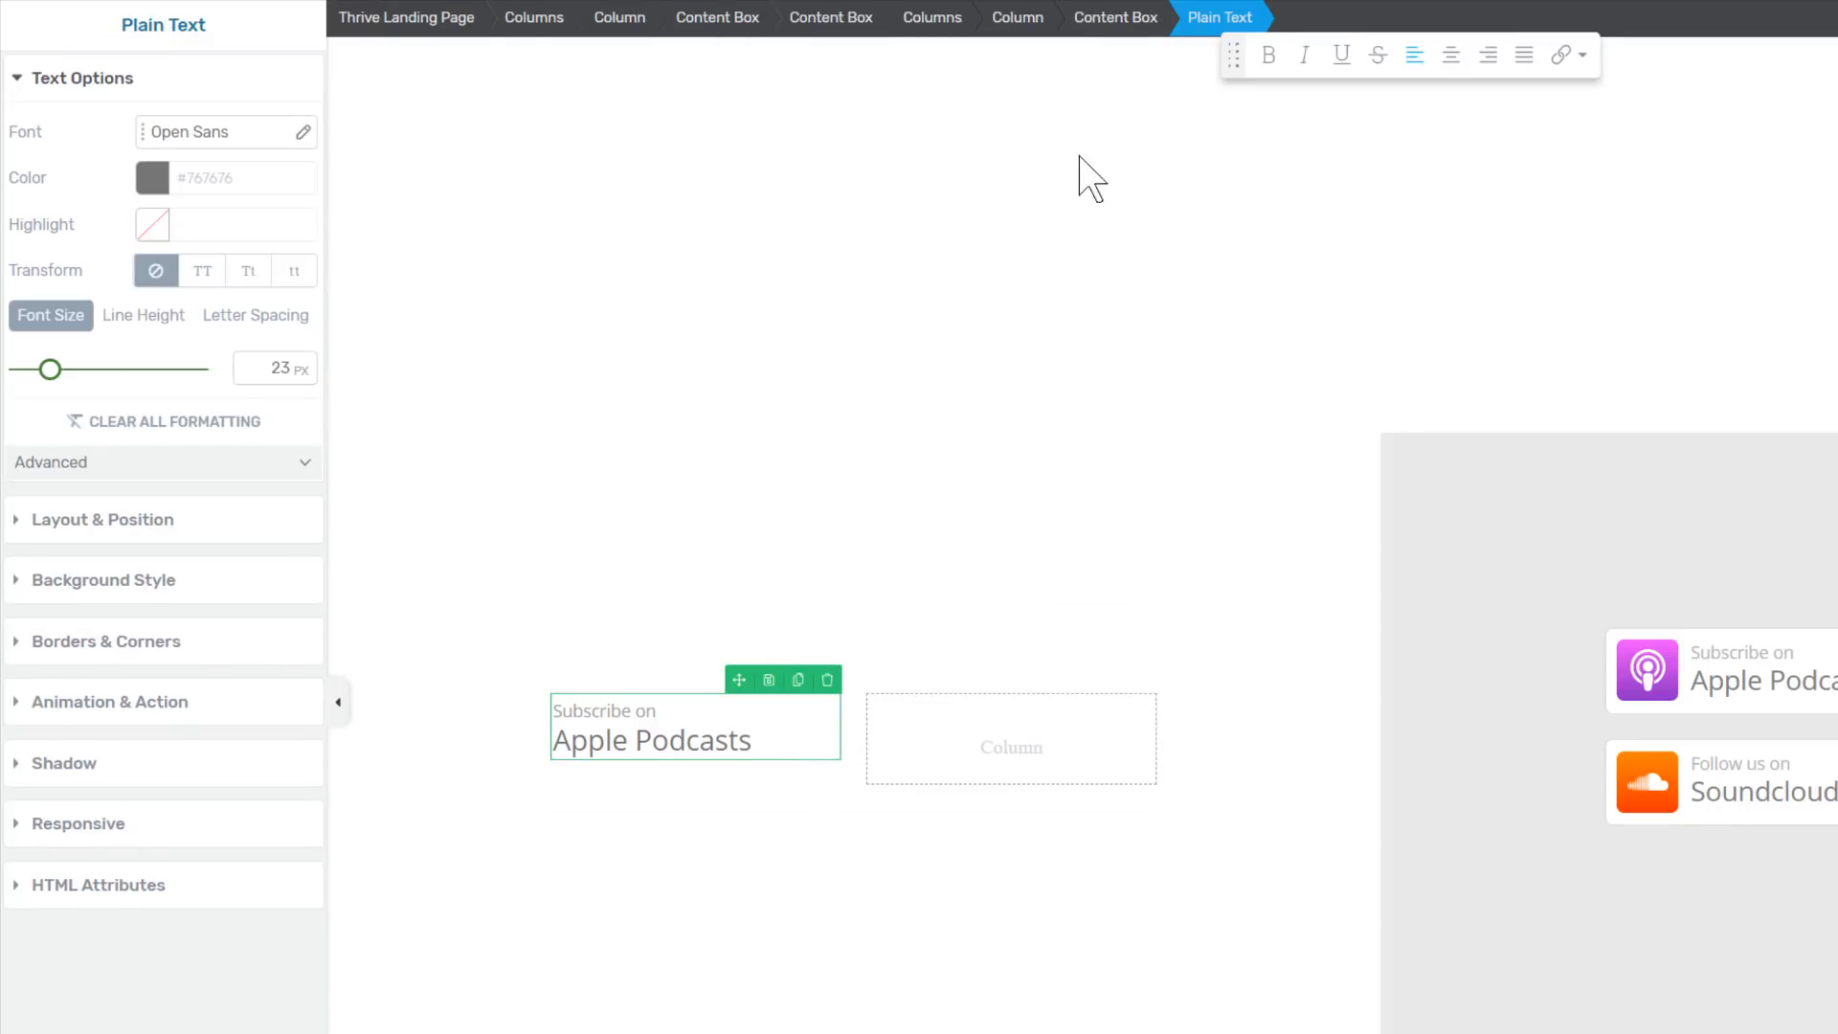
pyautogui.click(1126, 19)
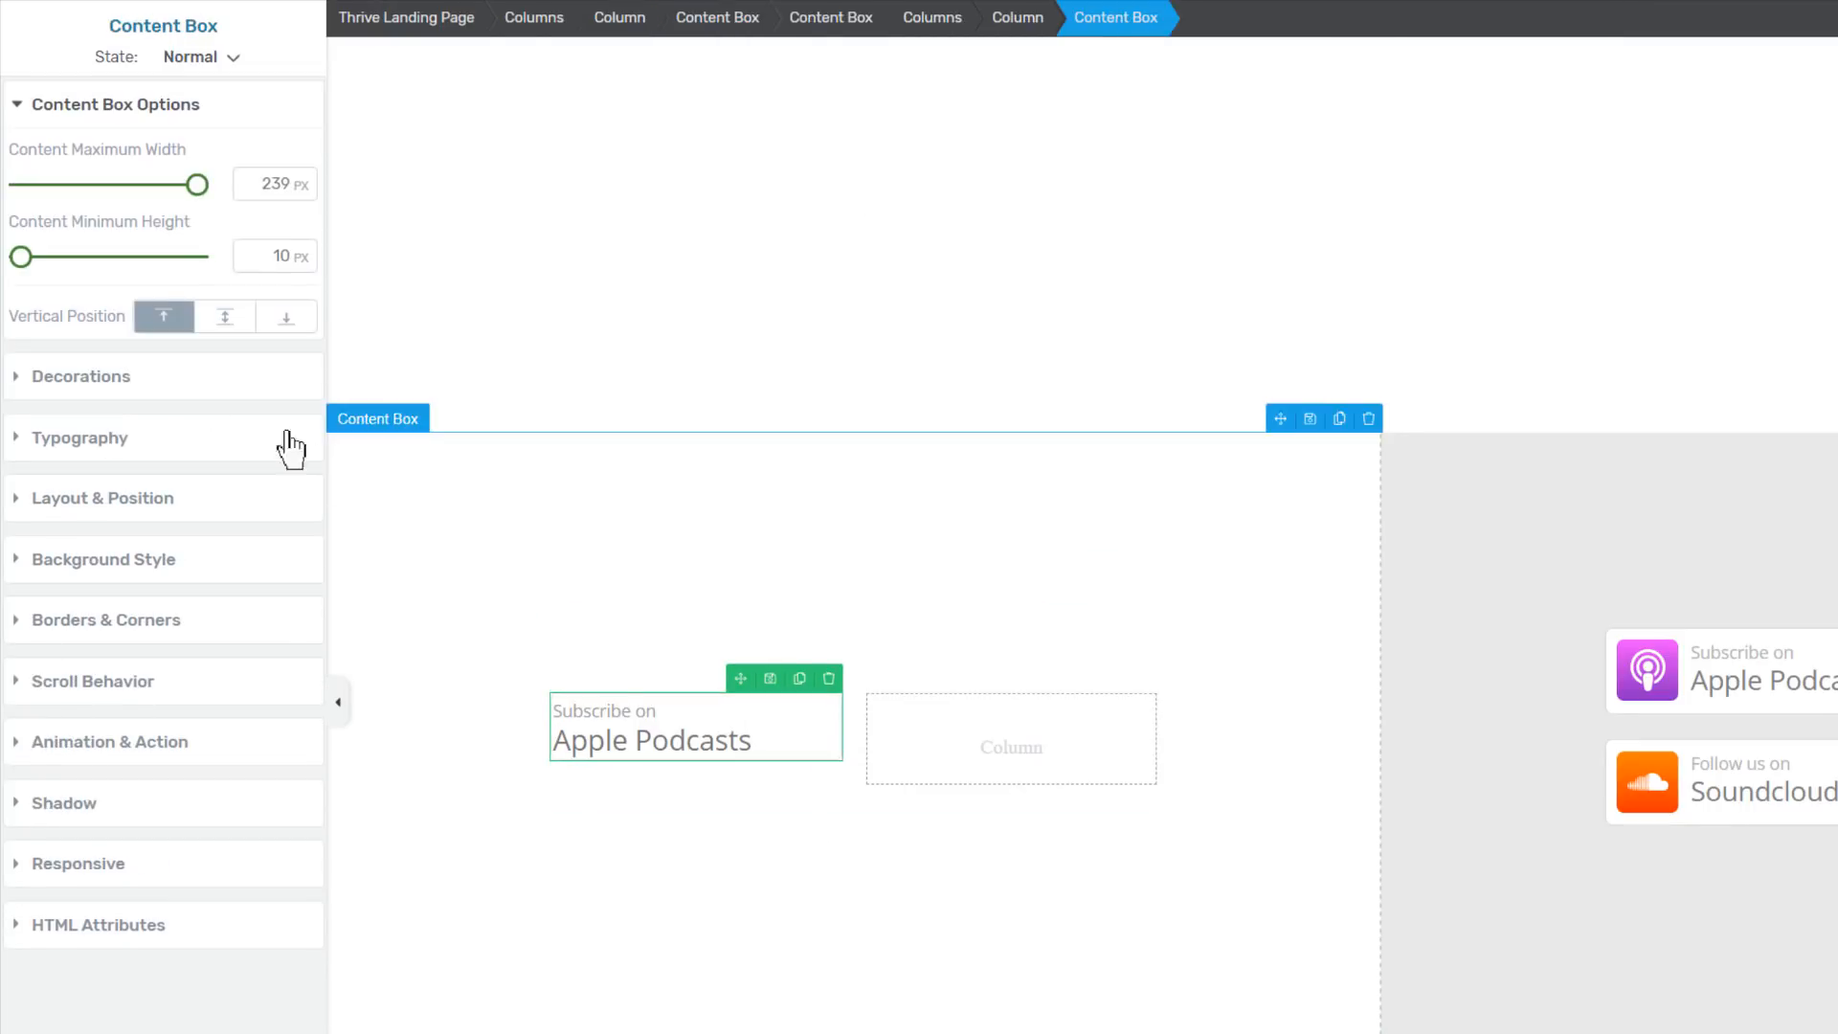
pyautogui.click(100, 499)
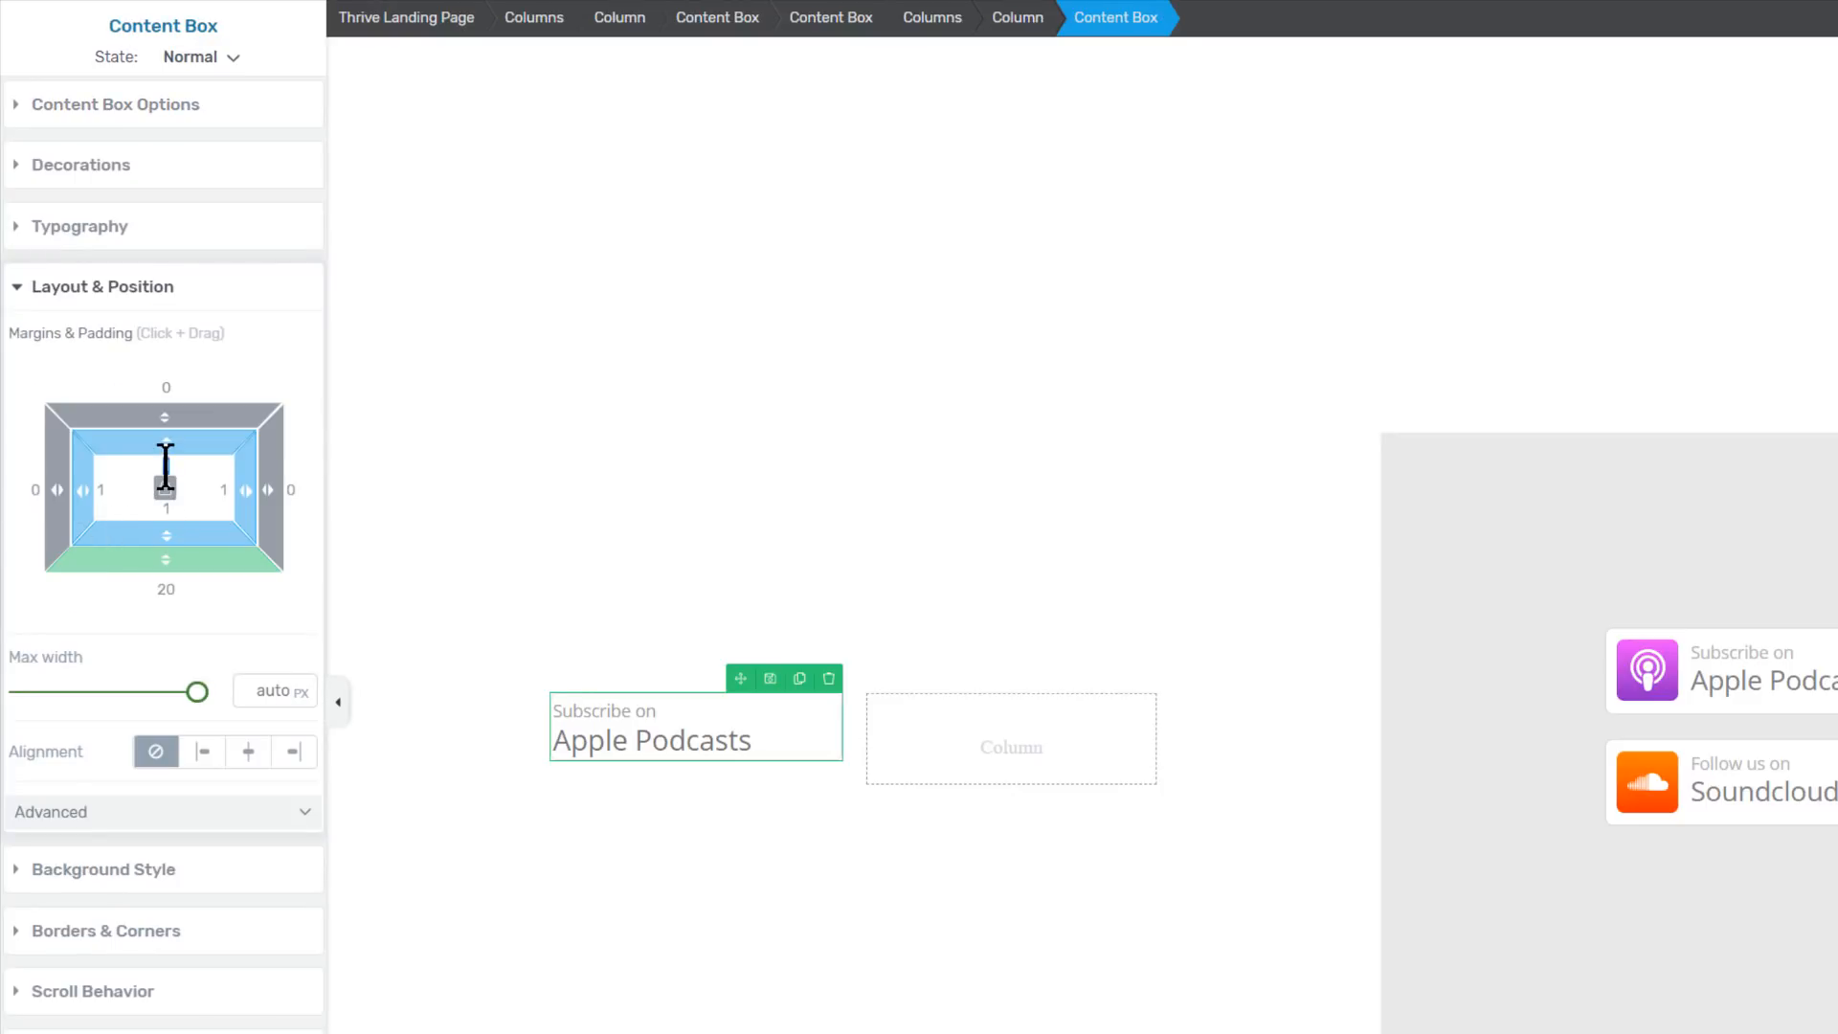
pyautogui.write('12')
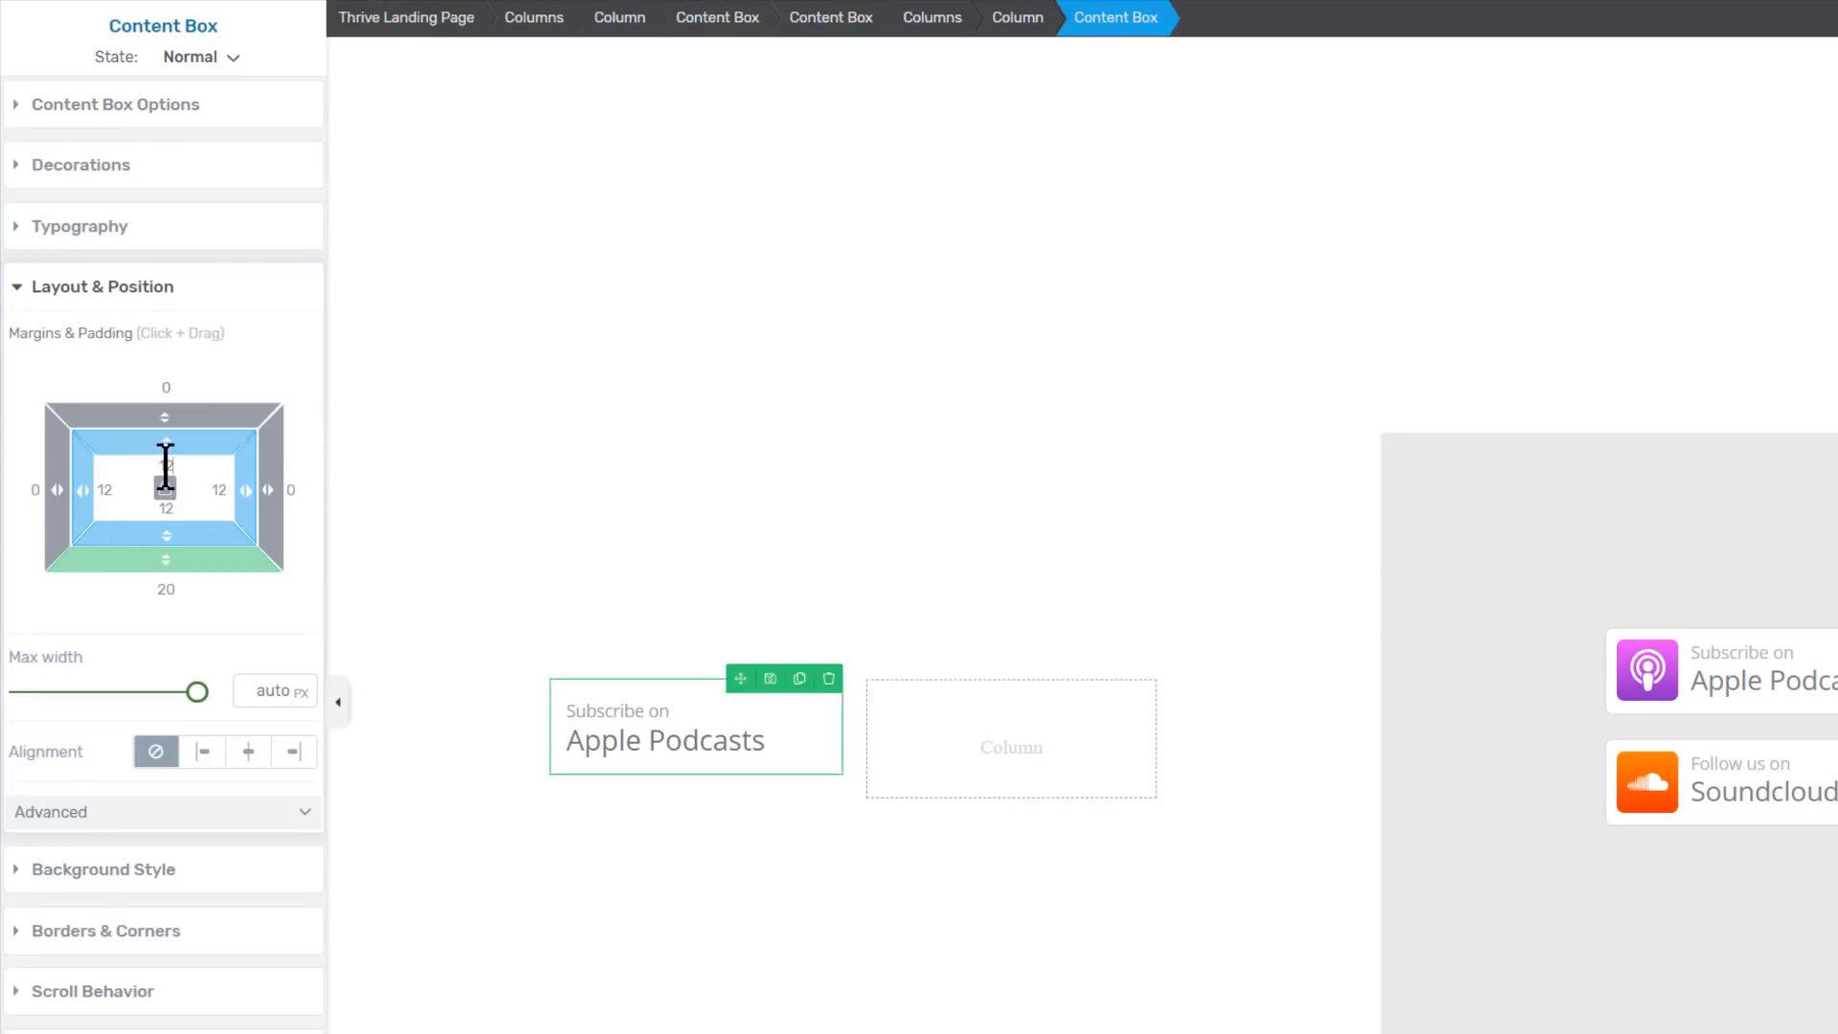
pyautogui.press('BackSpace')
pyautogui.write('0')
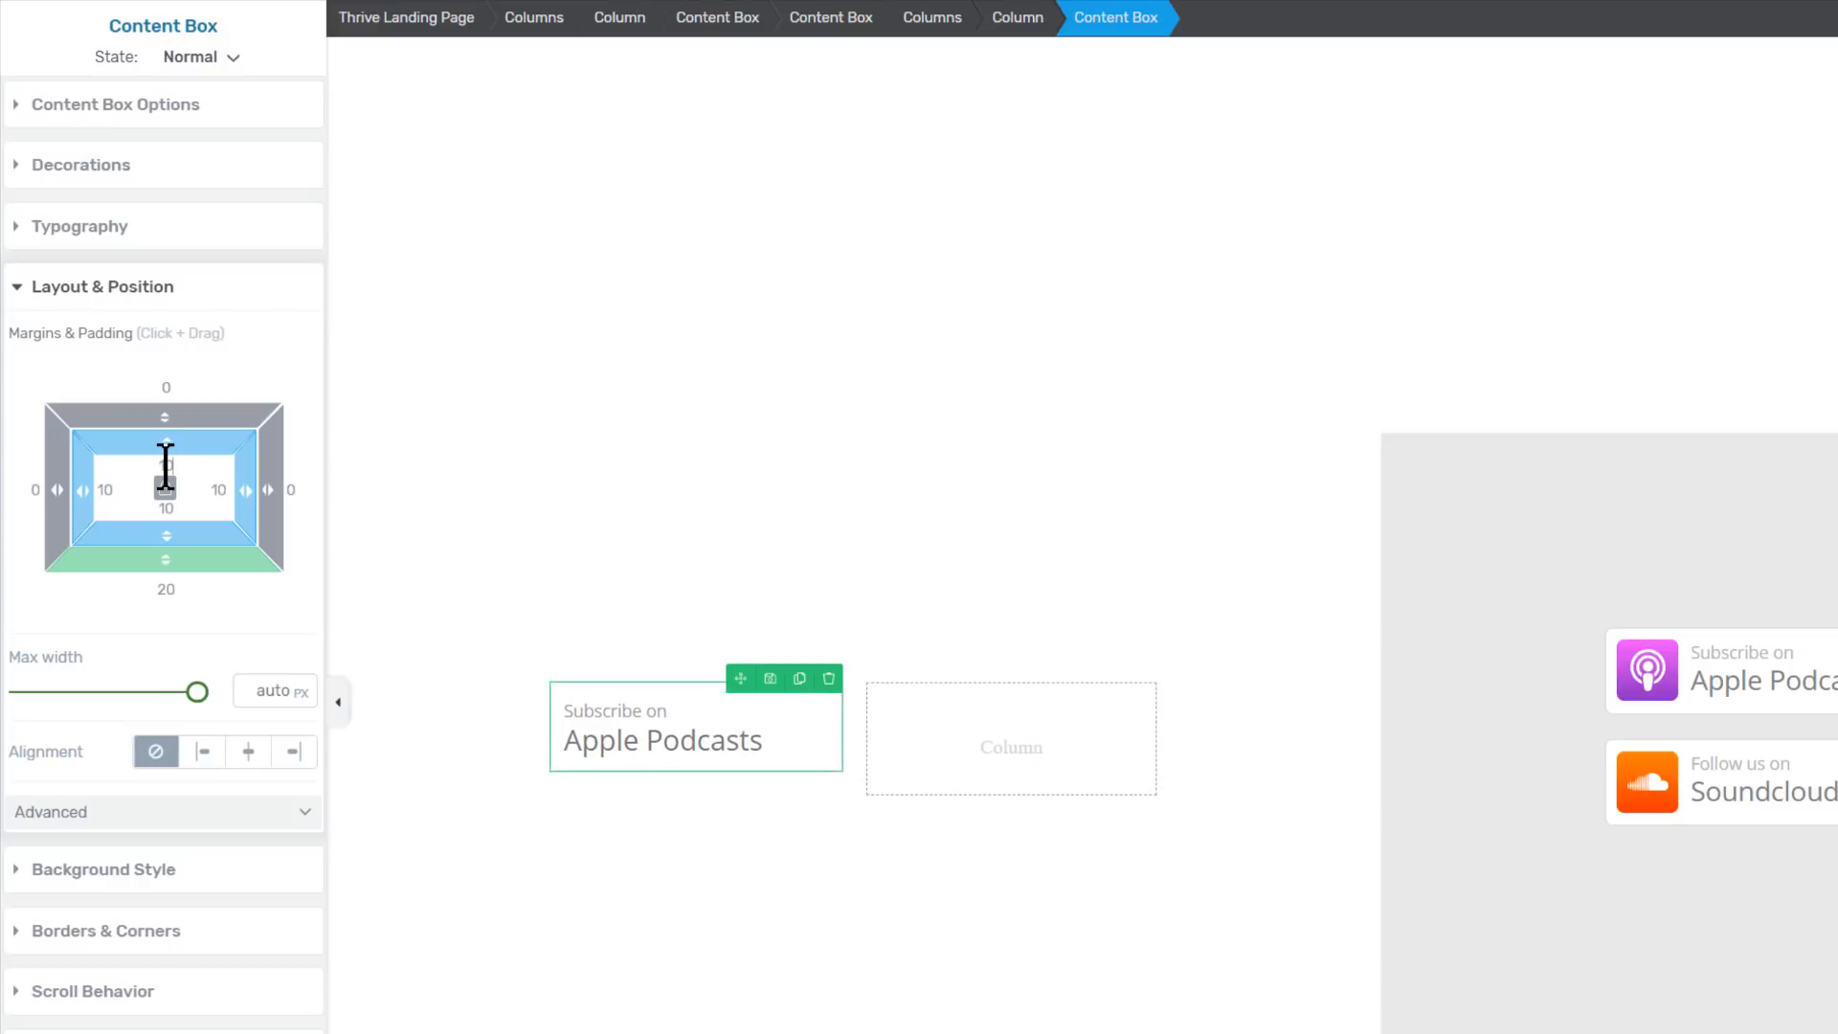
# Give the Apple Podcasts content box a hover background colour of #efefef and return to its normal state
pyautogui.click(823, 846)
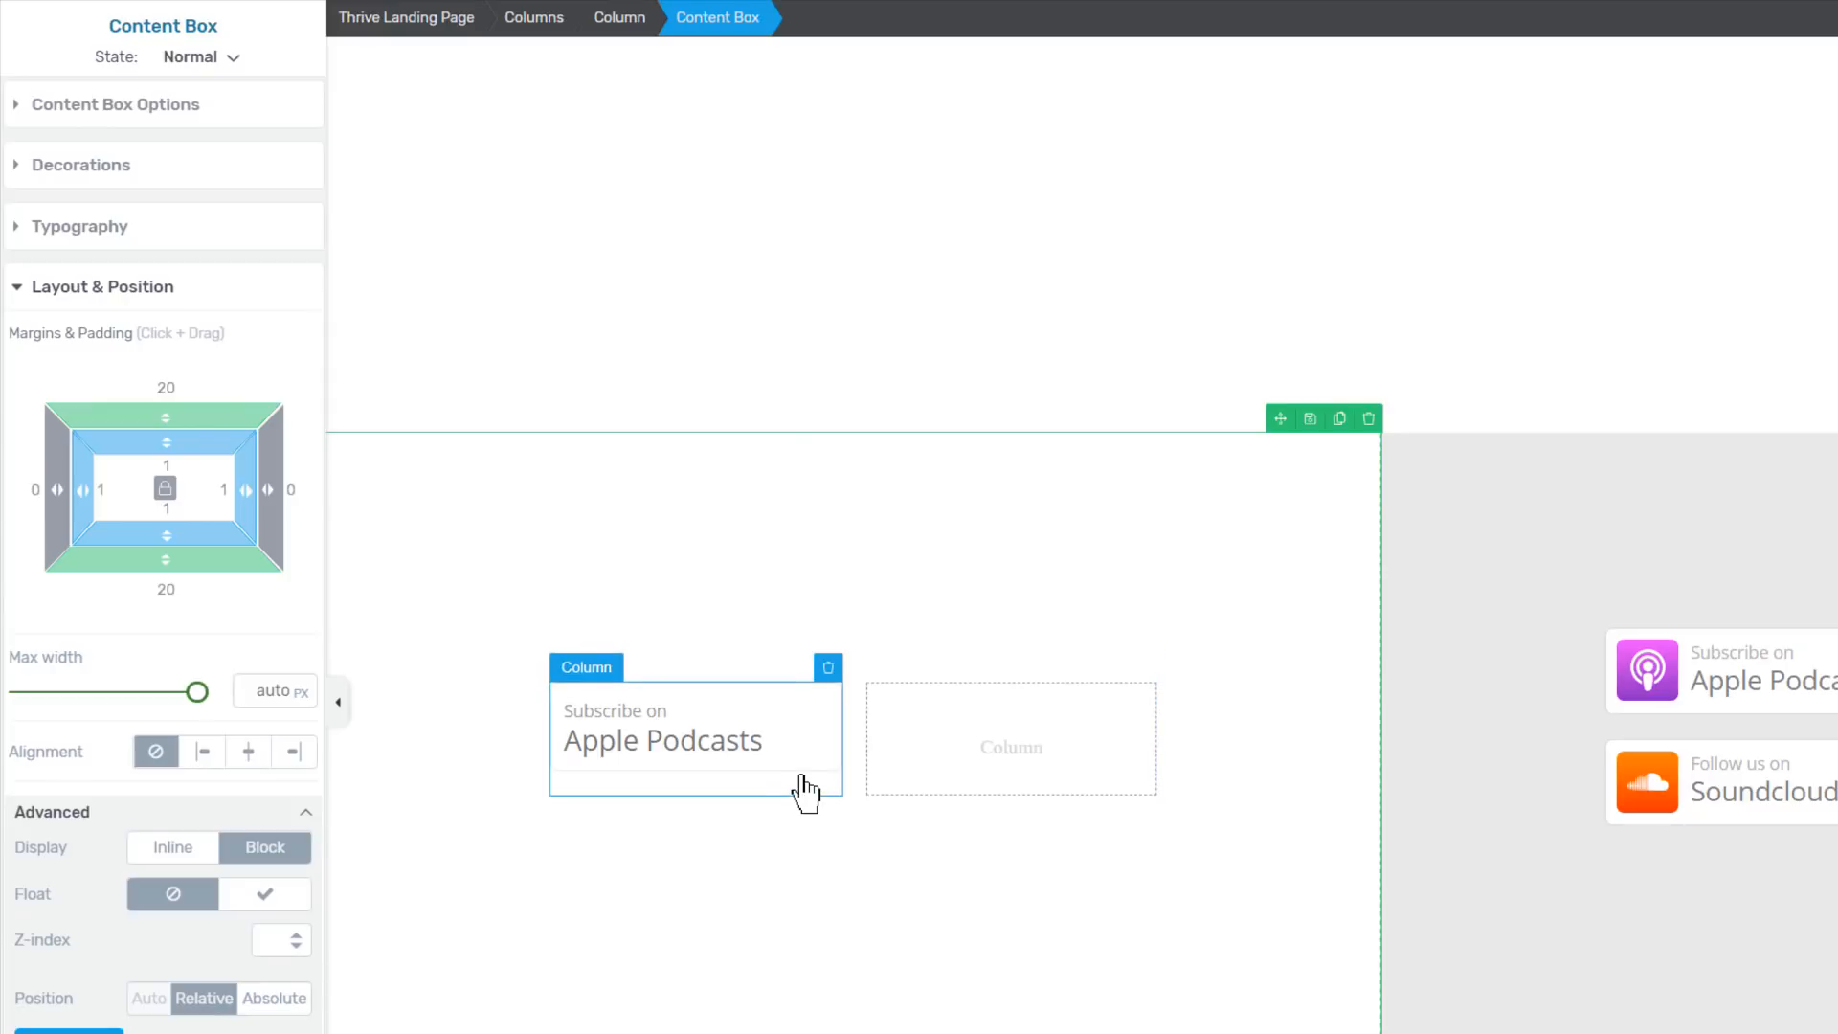
pyautogui.click(813, 783)
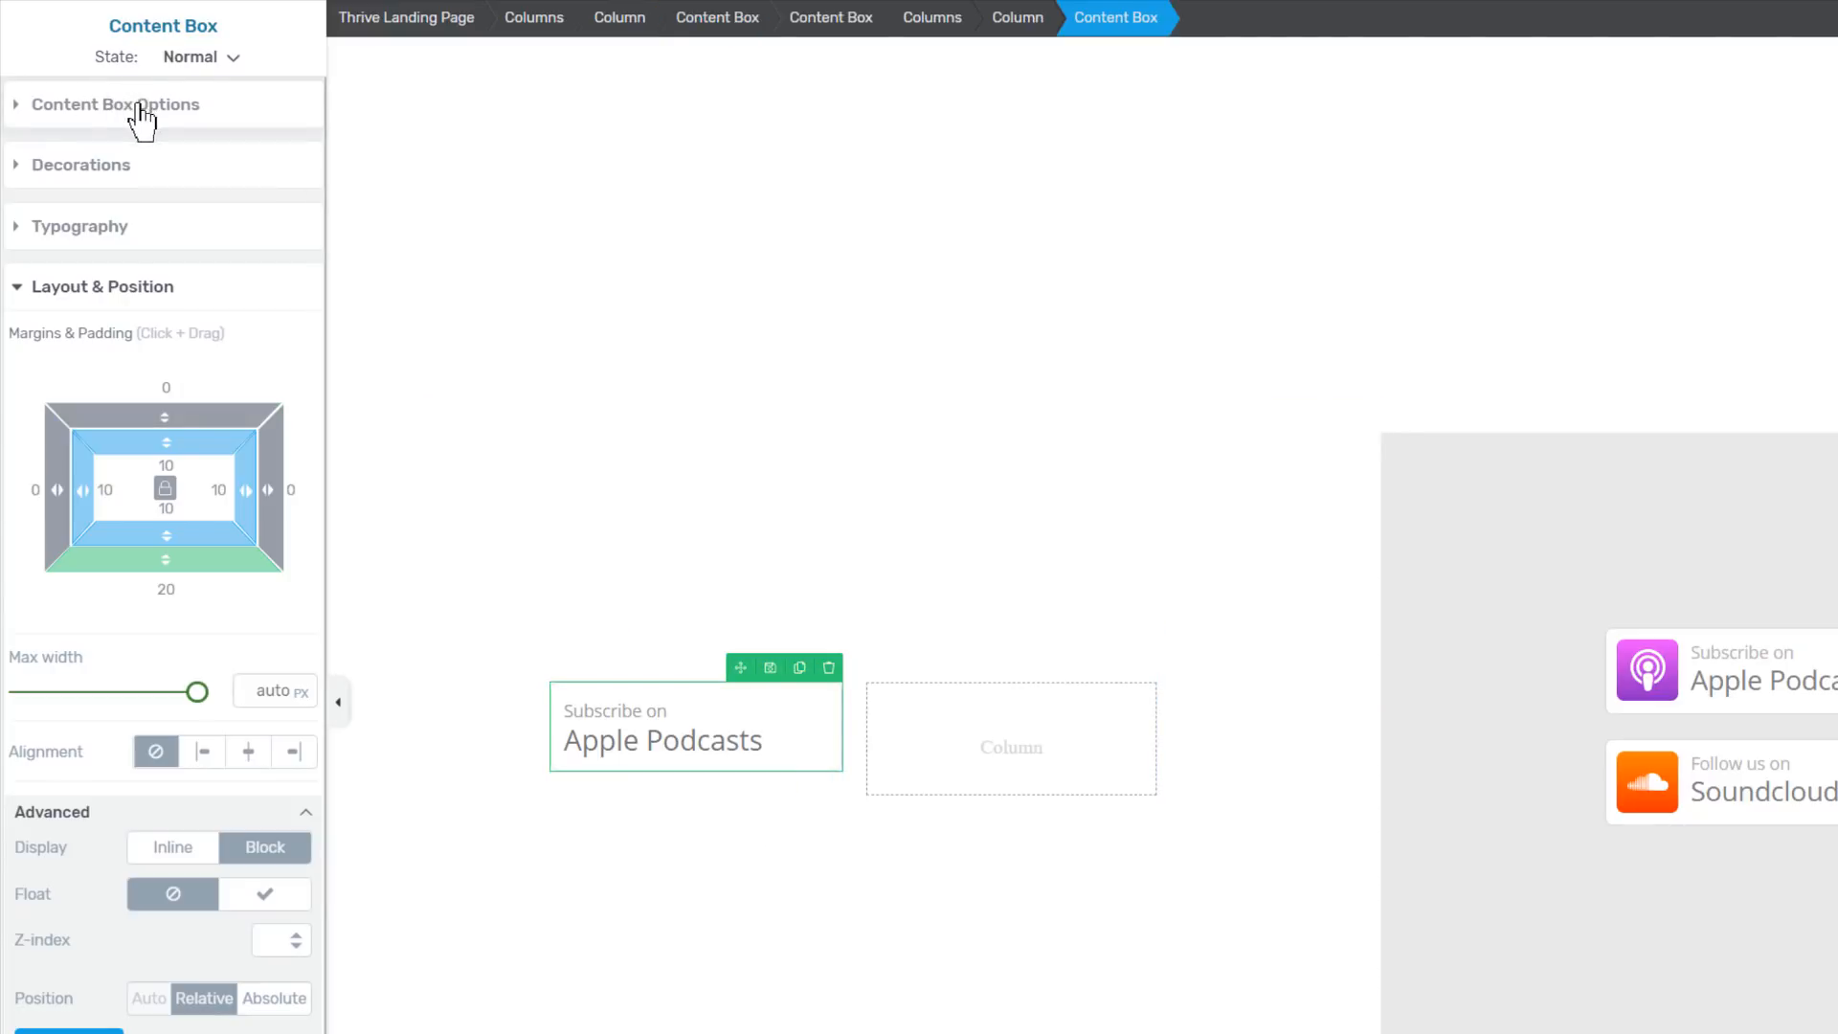
pyautogui.click(186, 66)
pyautogui.click(176, 136)
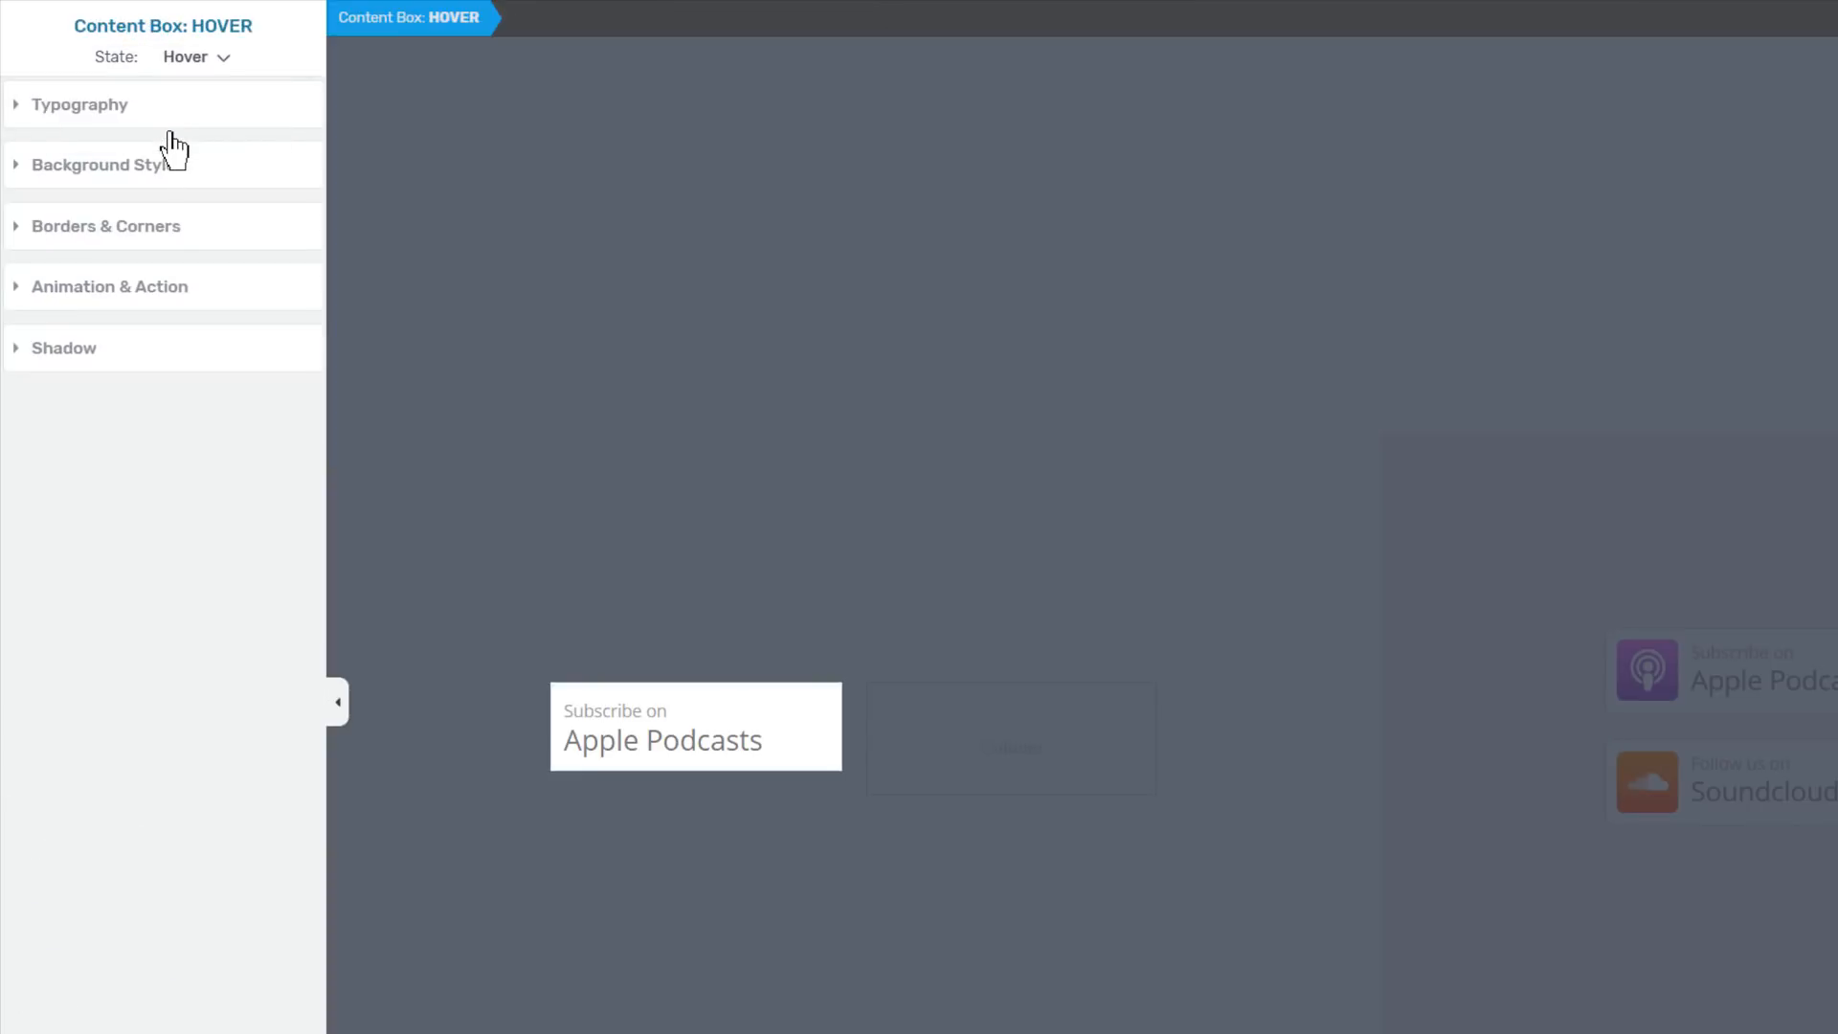
pyautogui.click(122, 169)
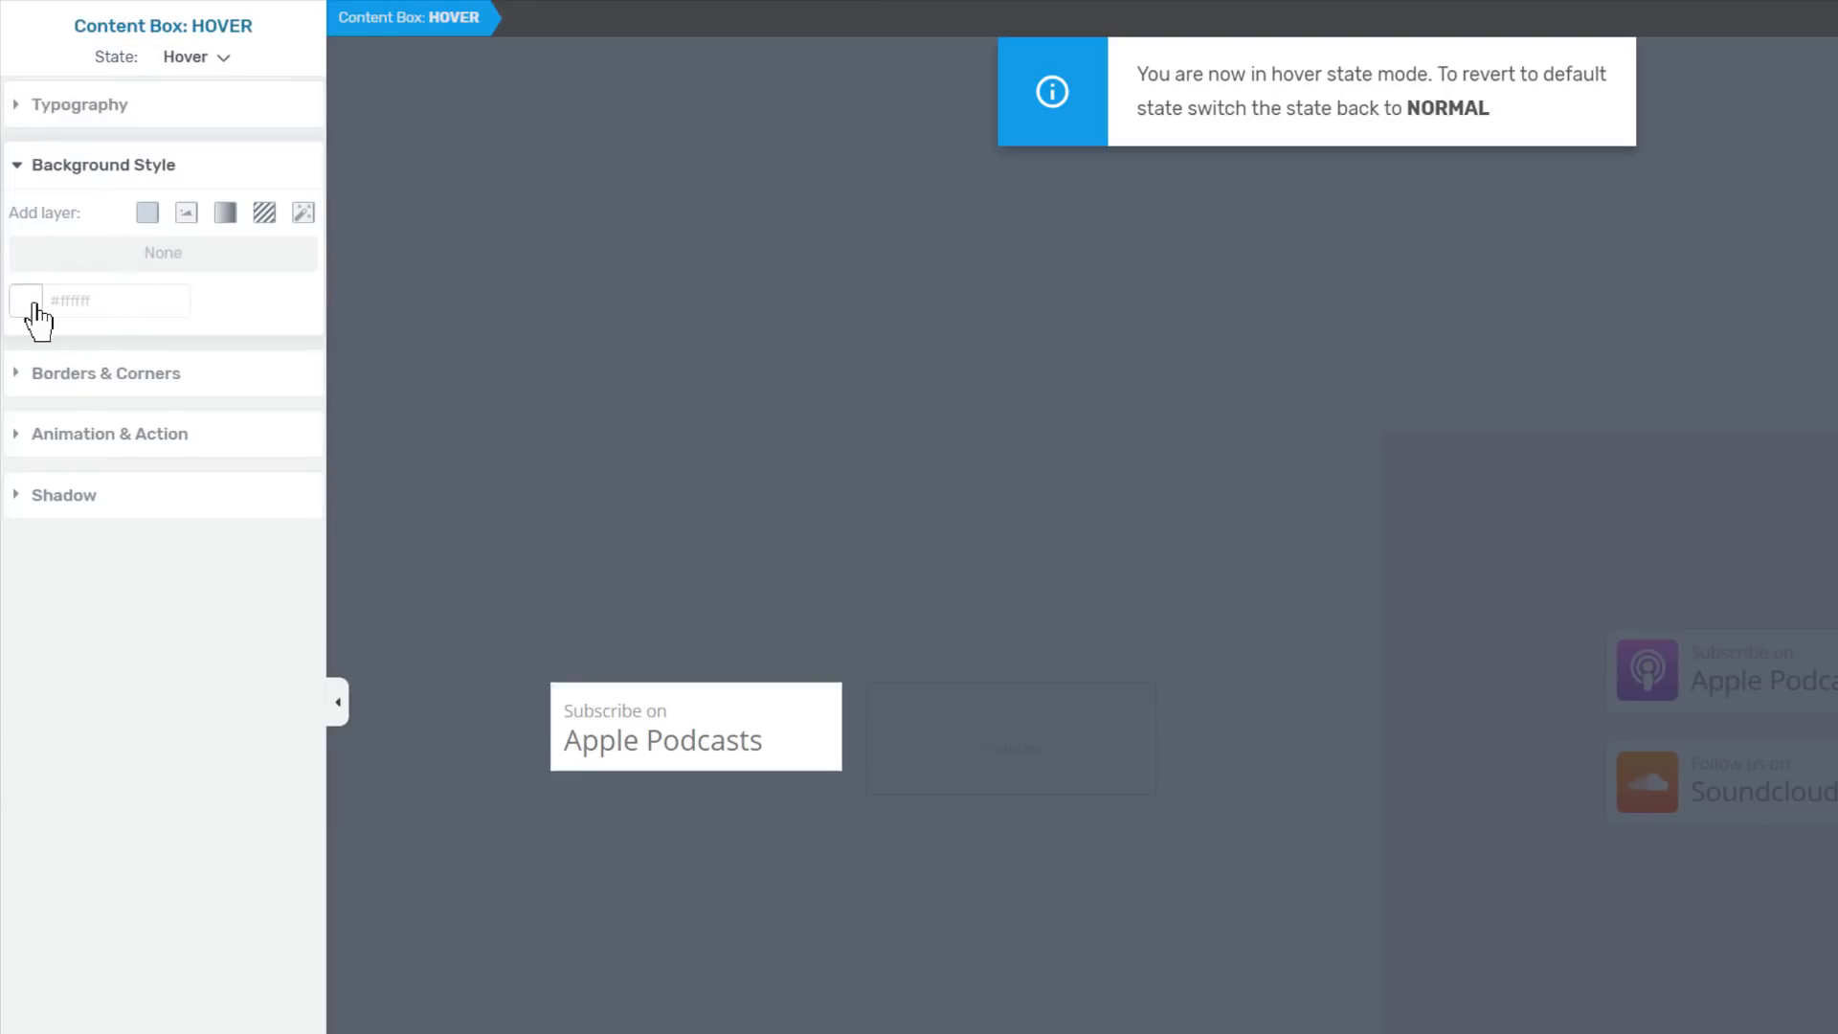
pyautogui.click(29, 304)
pyautogui.moveTo(25, 348); pyautogui.dragTo(3, 357)
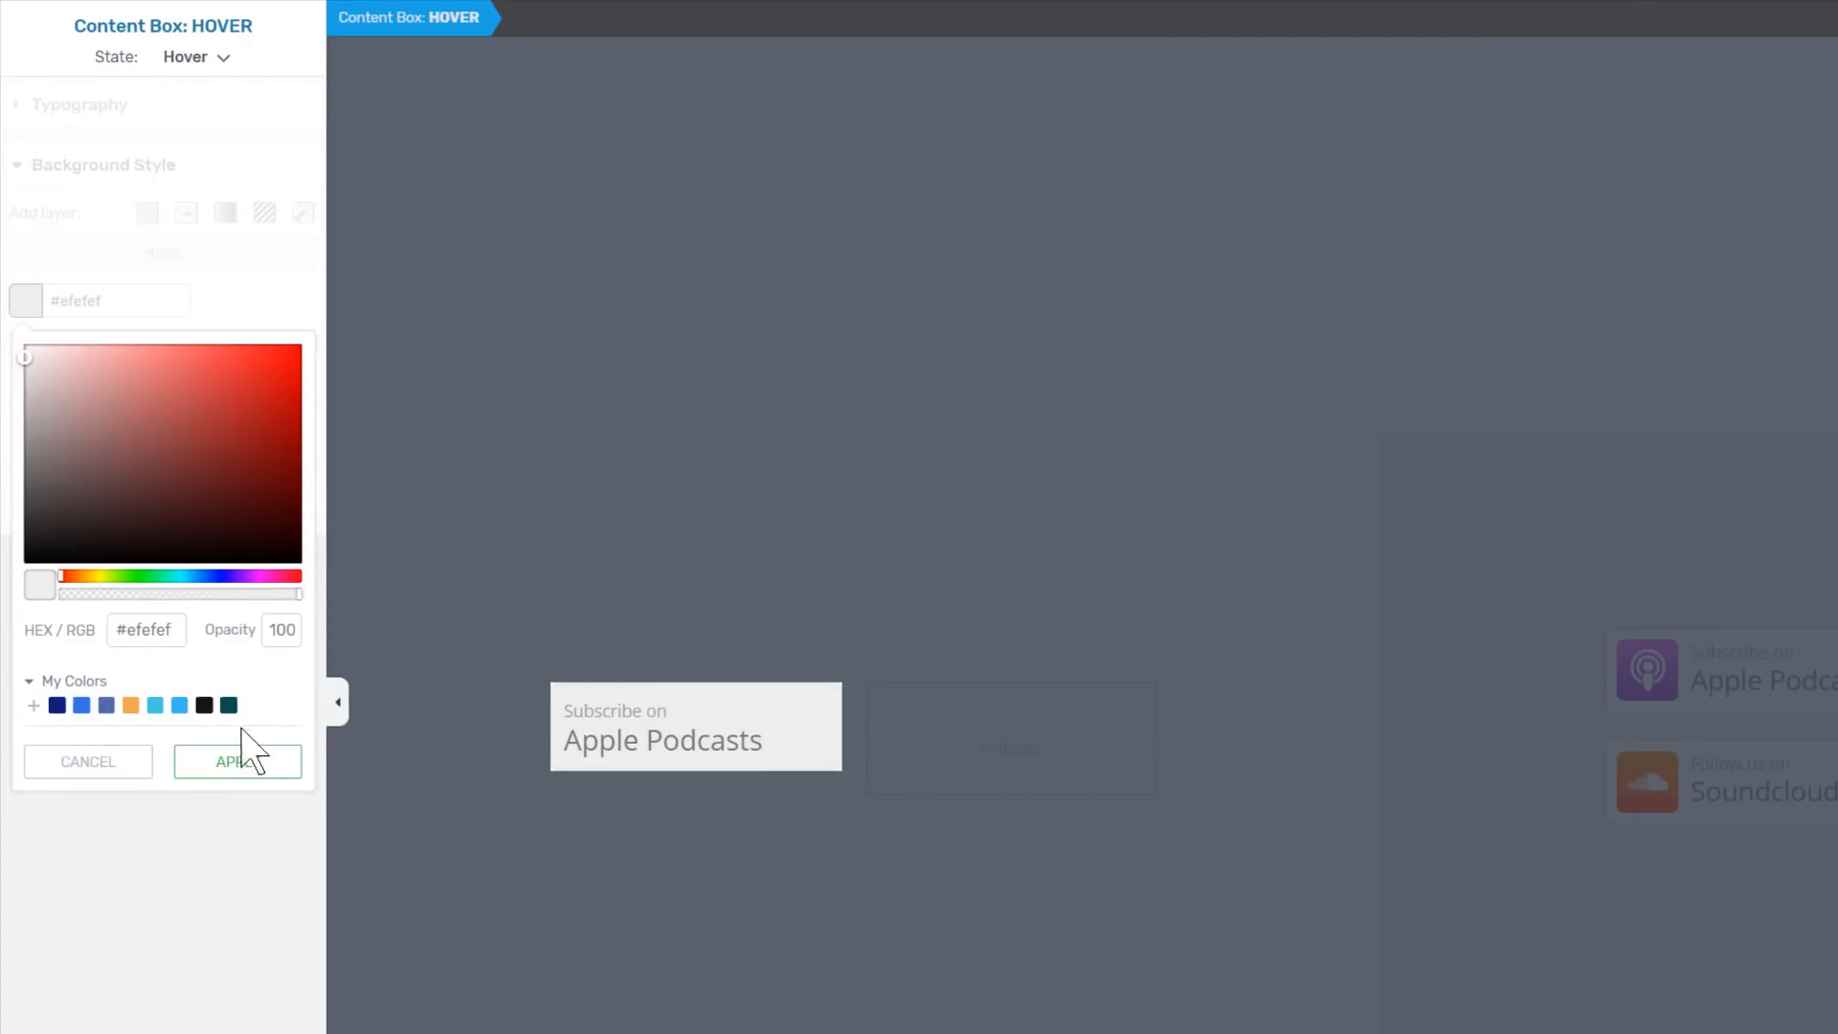
pyautogui.click(242, 756)
pyautogui.click(186, 59)
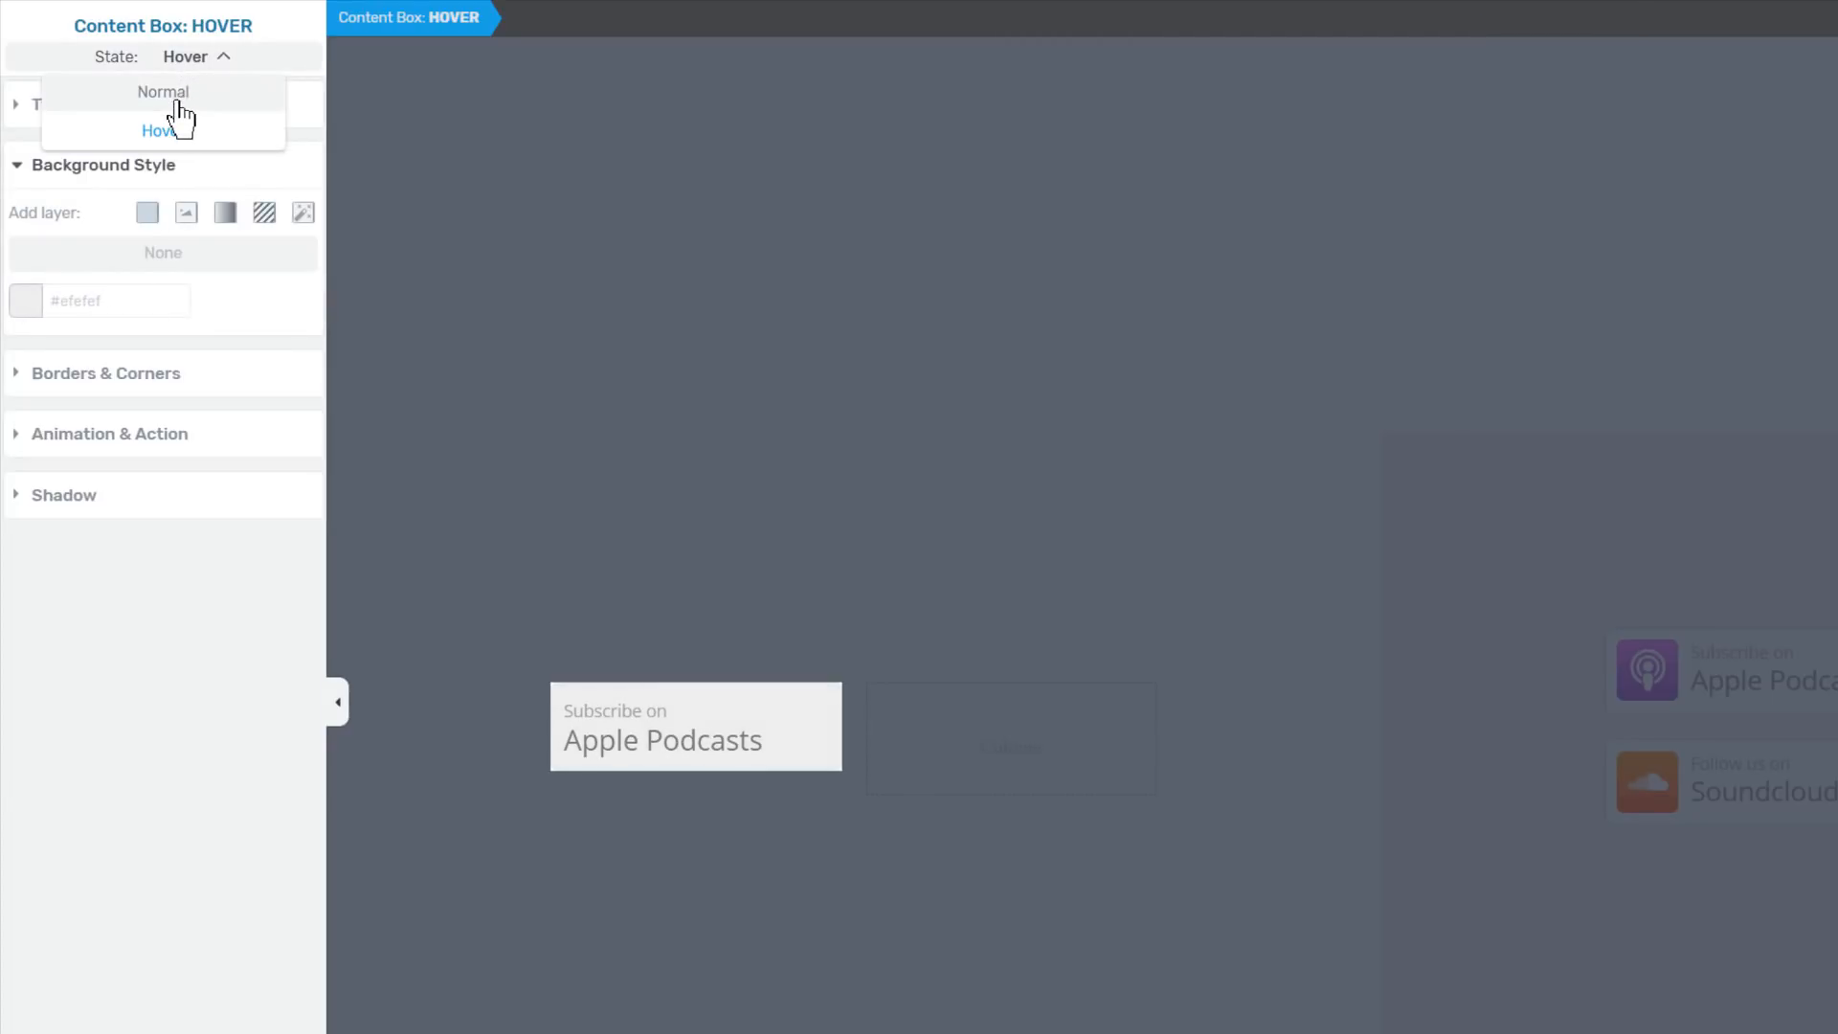
pyautogui.click(178, 96)
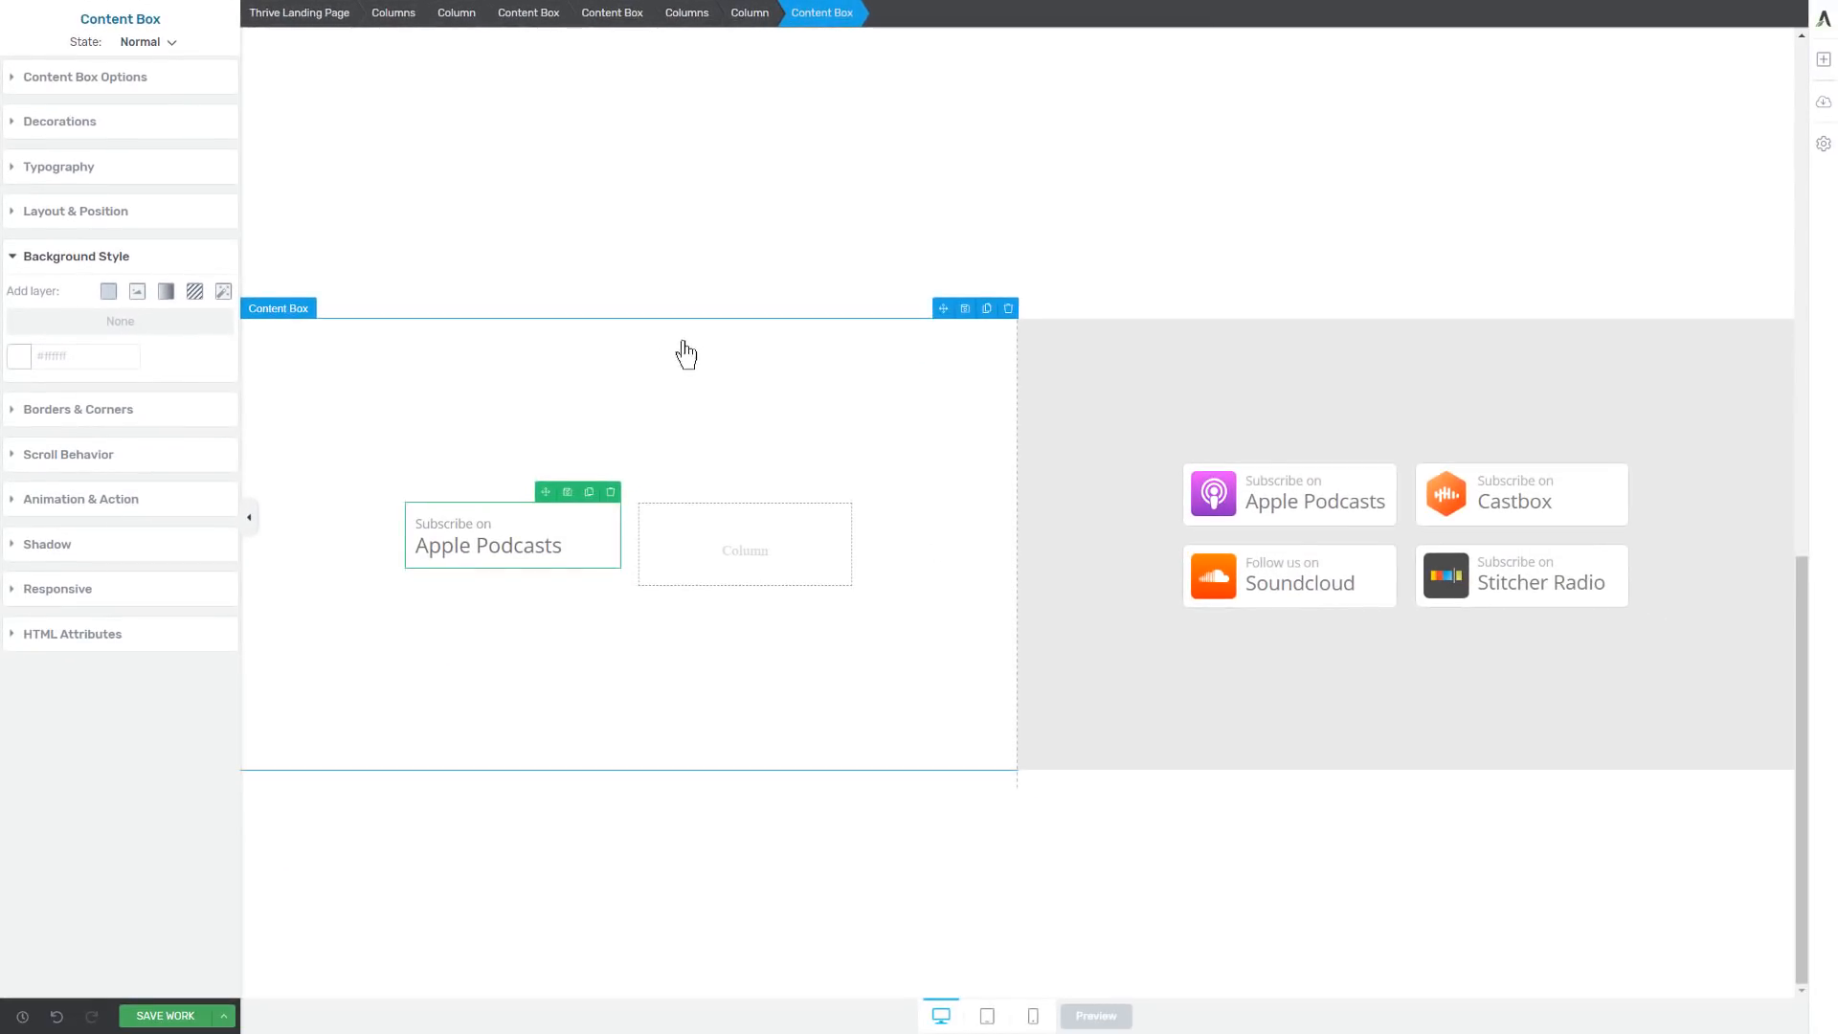
# Save the purple linear gradient of the finished Apple Podcasts icon as a favourite gradient
pyautogui.click(1235, 517)
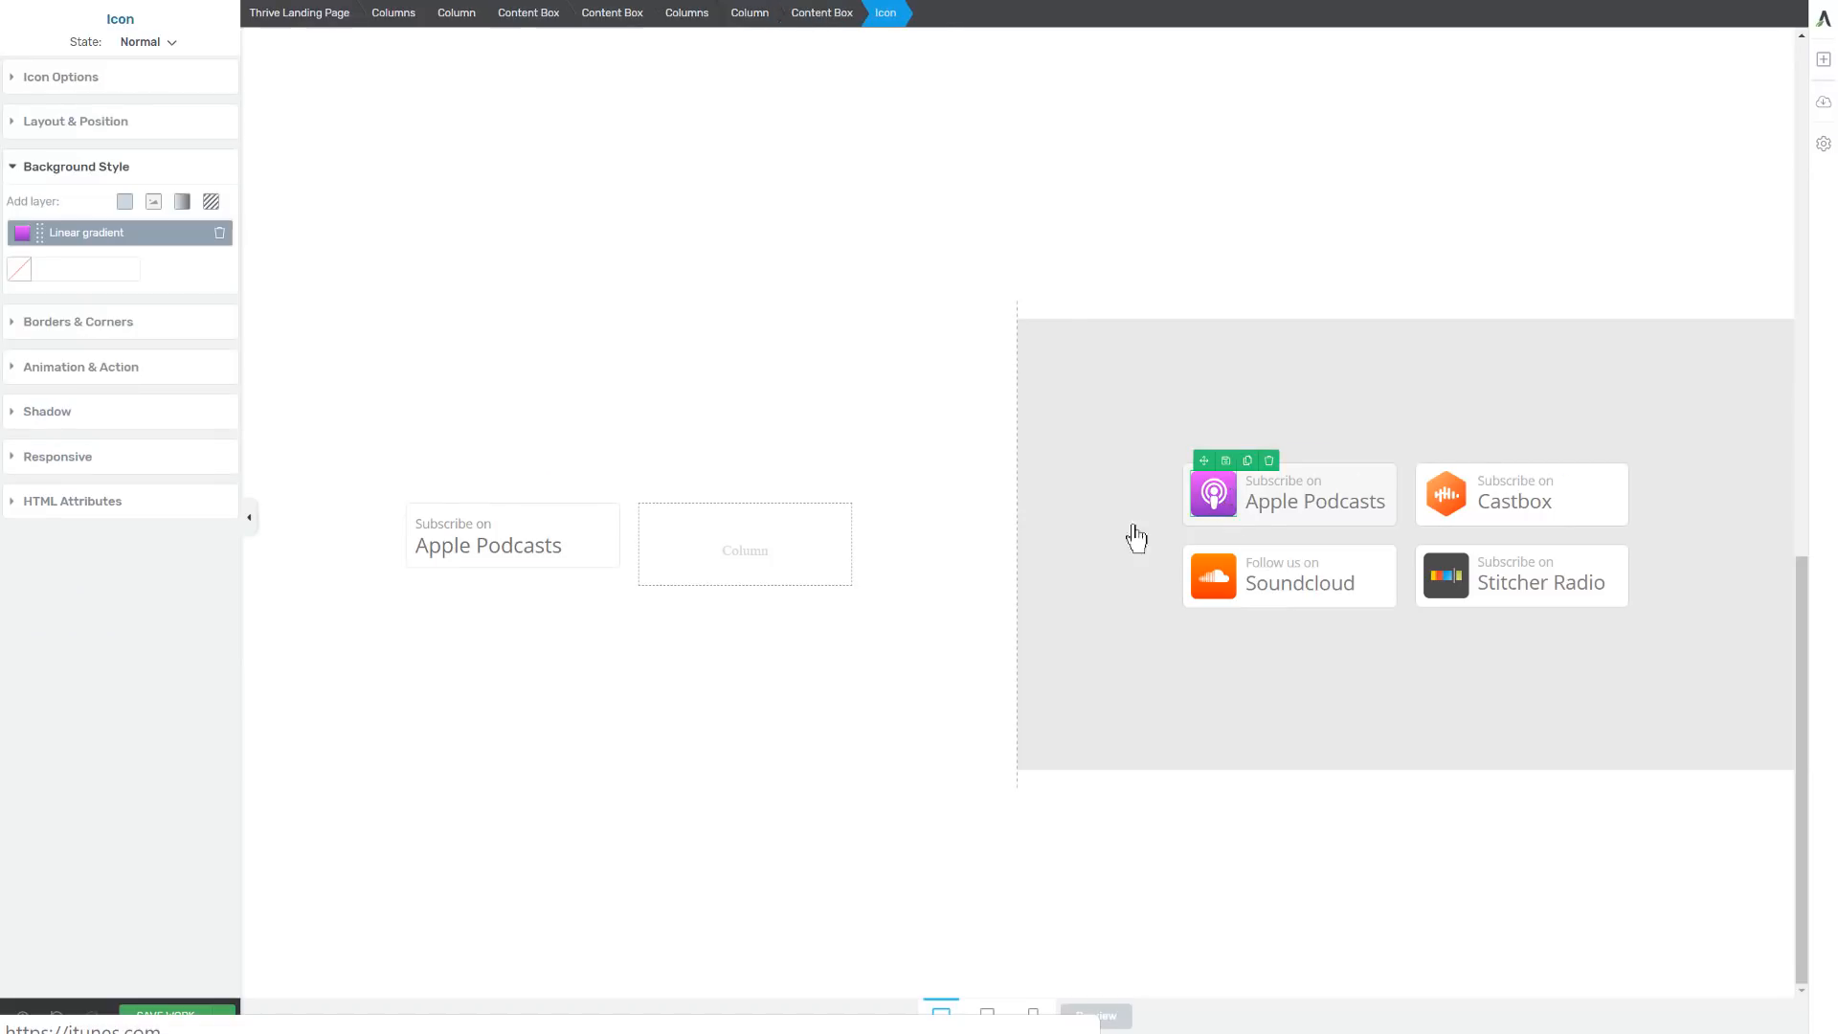
pyautogui.click(105, 244)
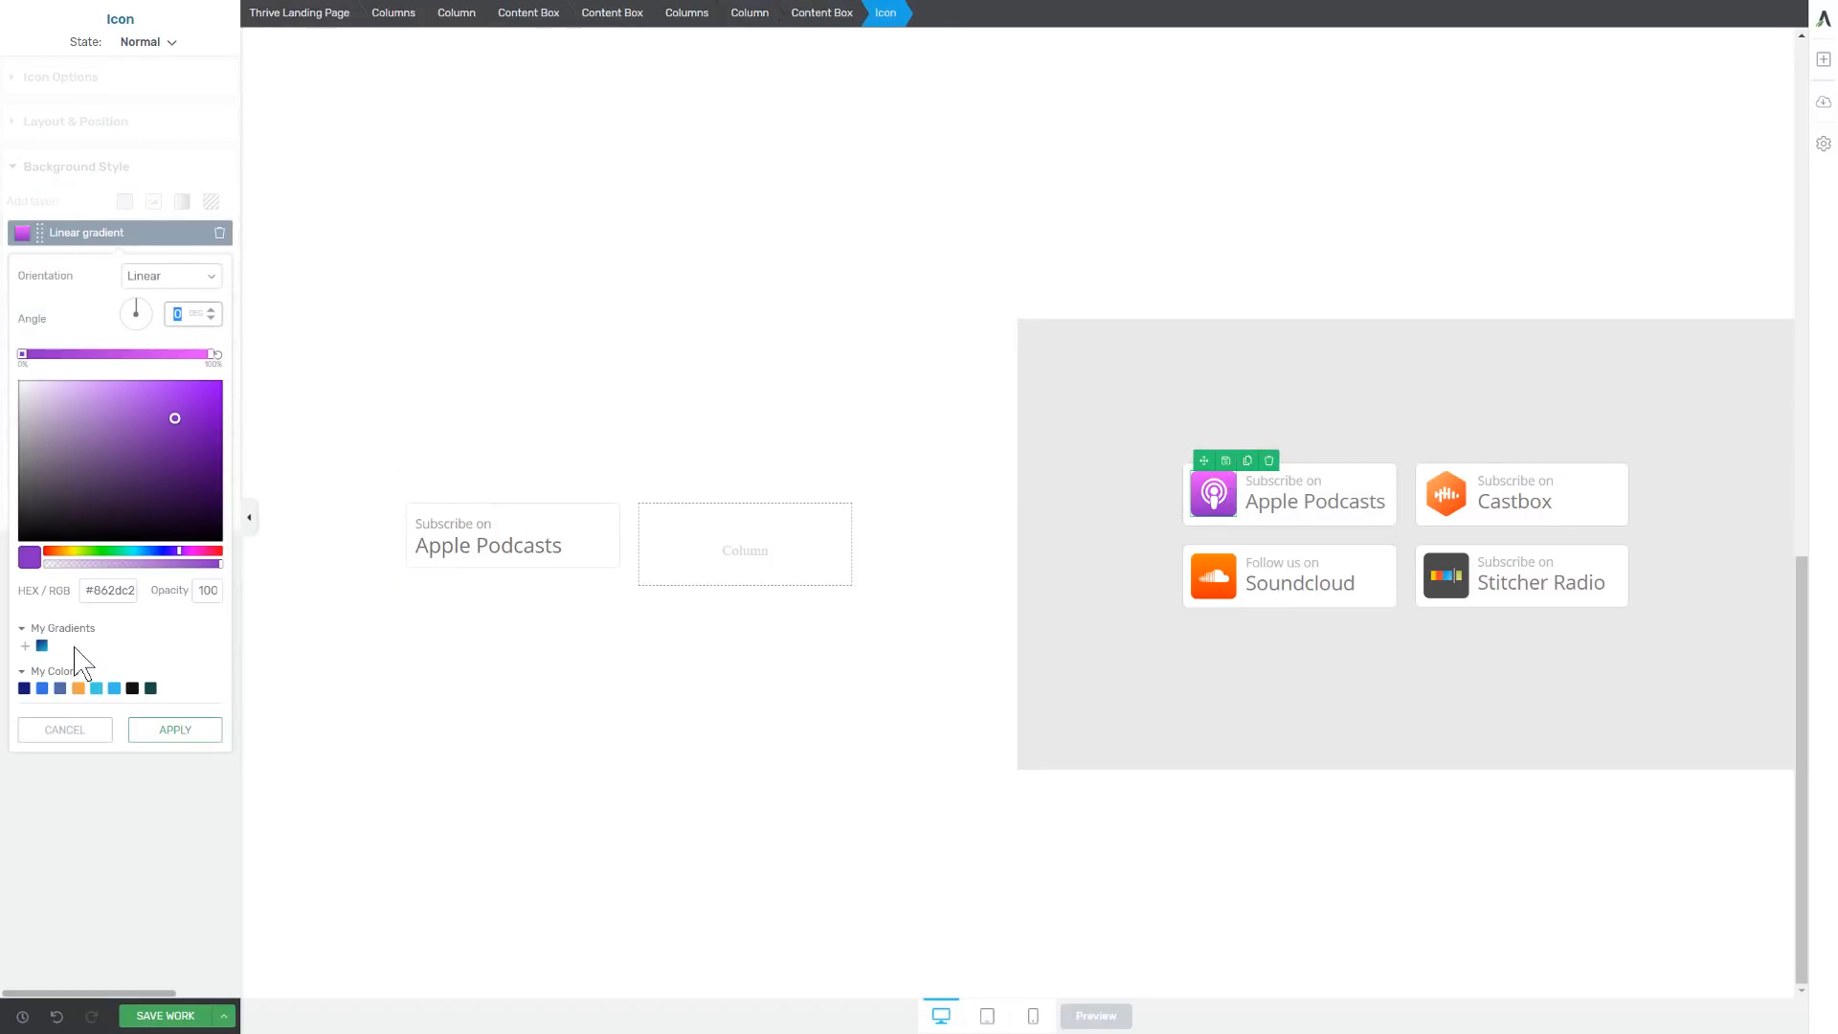
pyautogui.click(25, 647)
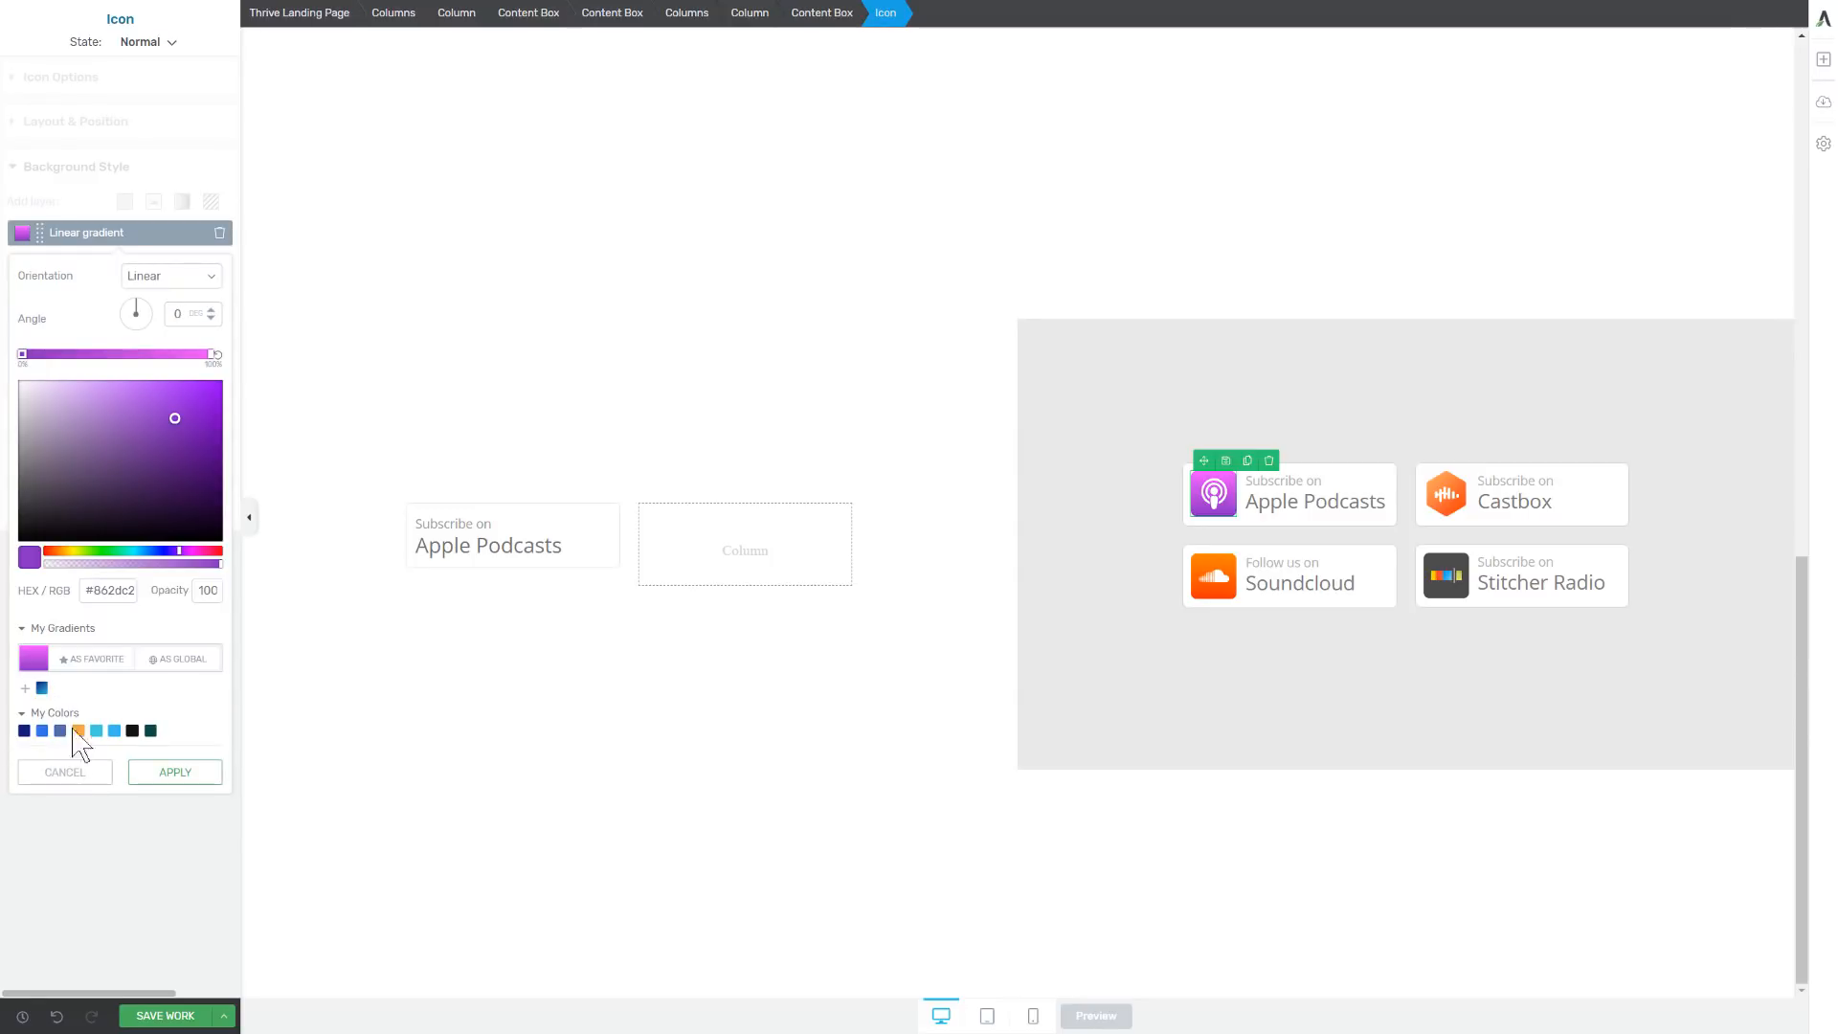
pyautogui.click(92, 661)
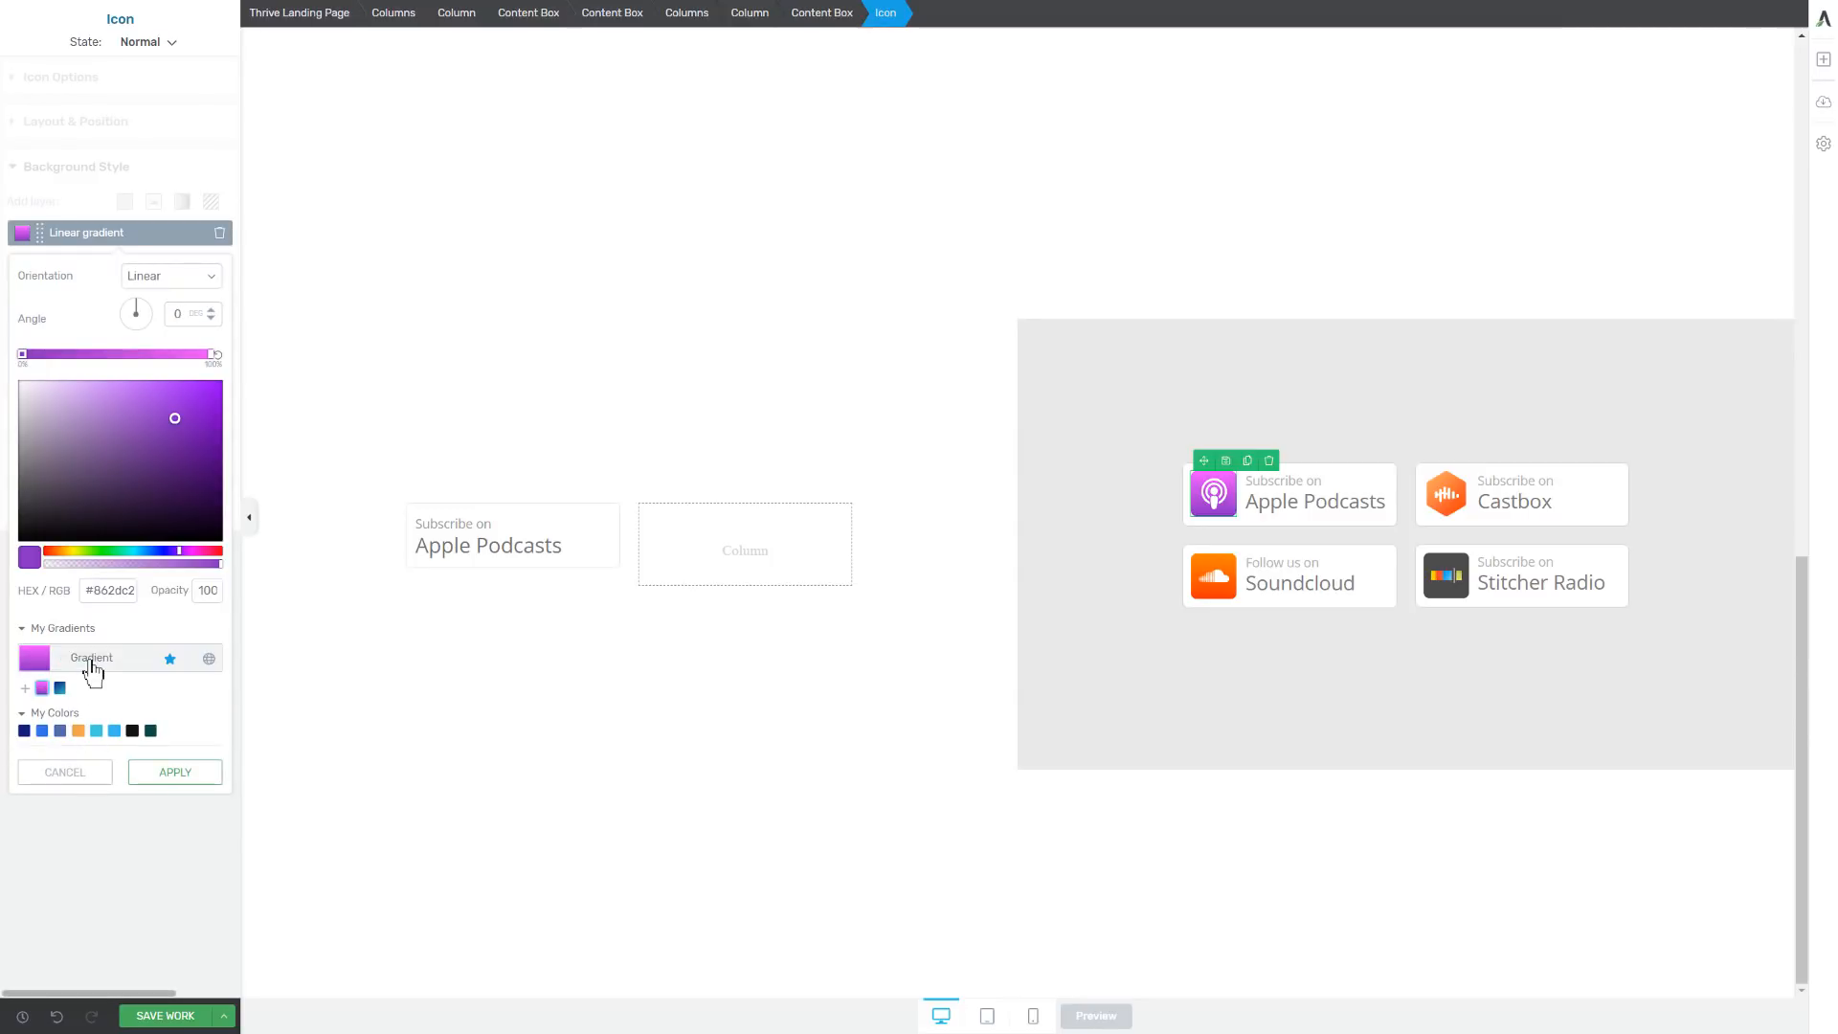
pyautogui.click(176, 774)
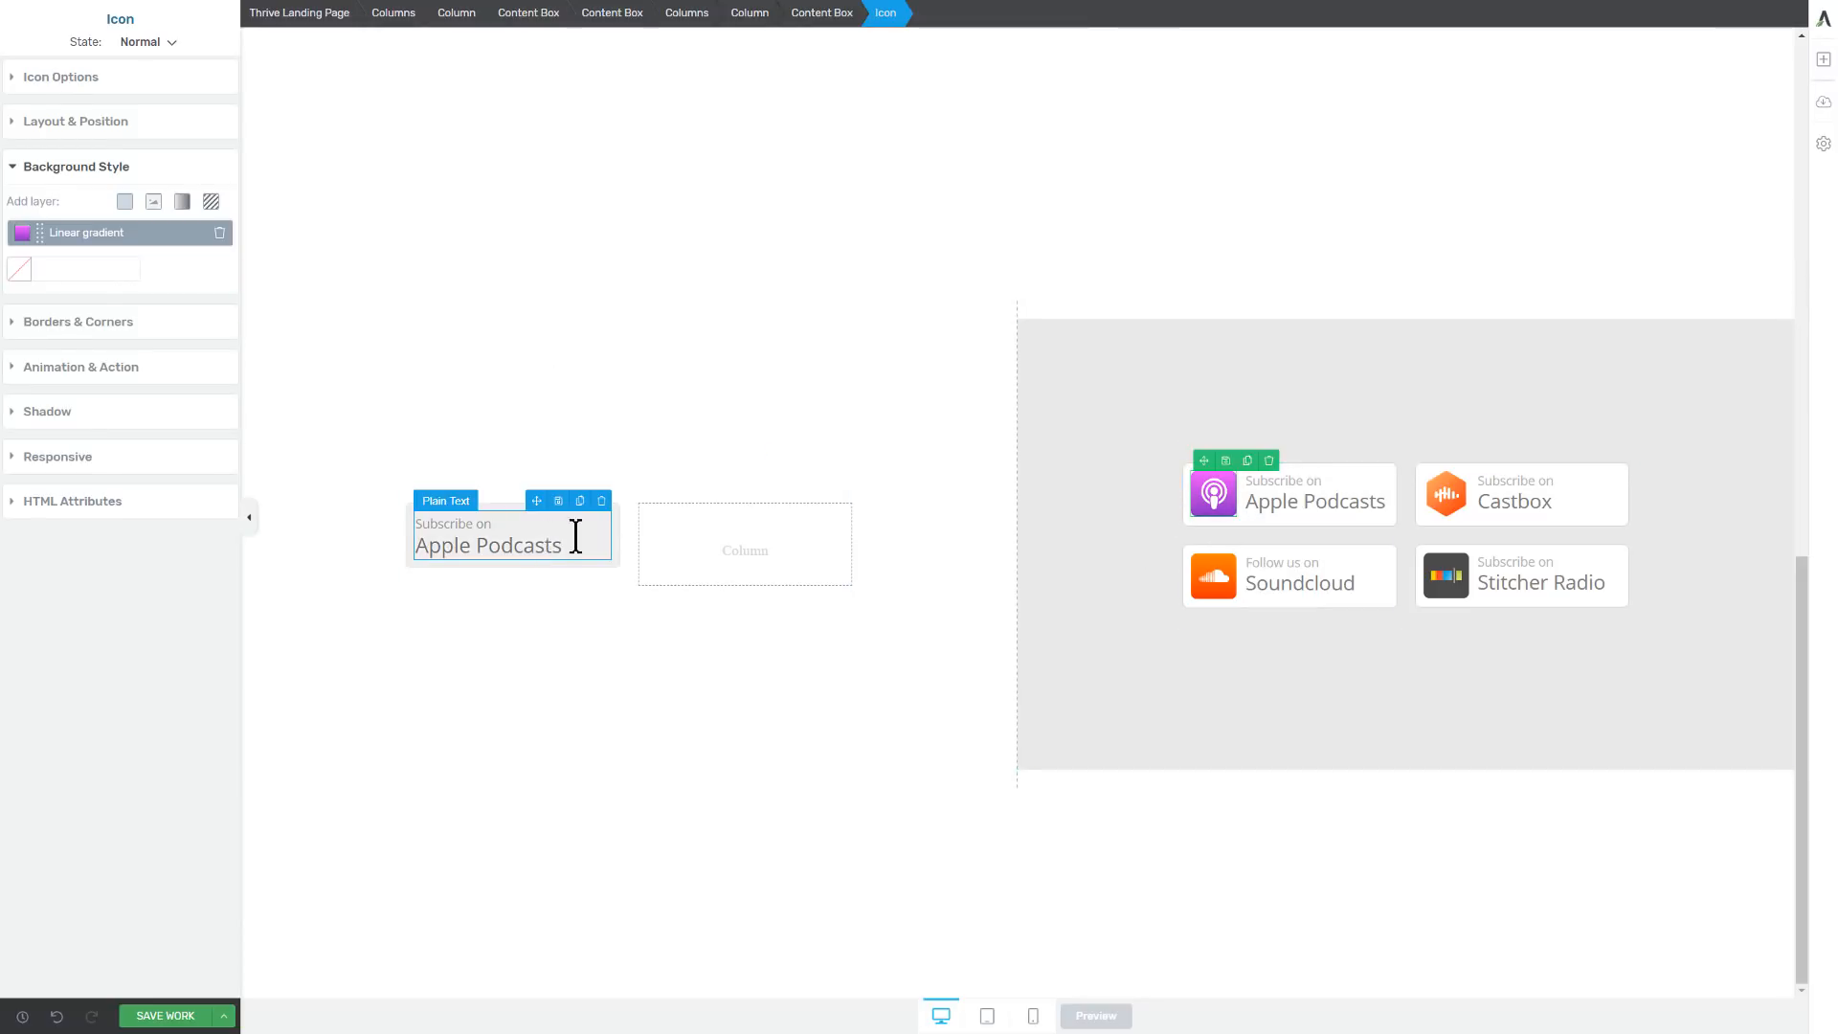
# Add an Icon element above the text in the new Apple Podcasts content box, using the podcast-regular icon
pyautogui.click(615, 573)
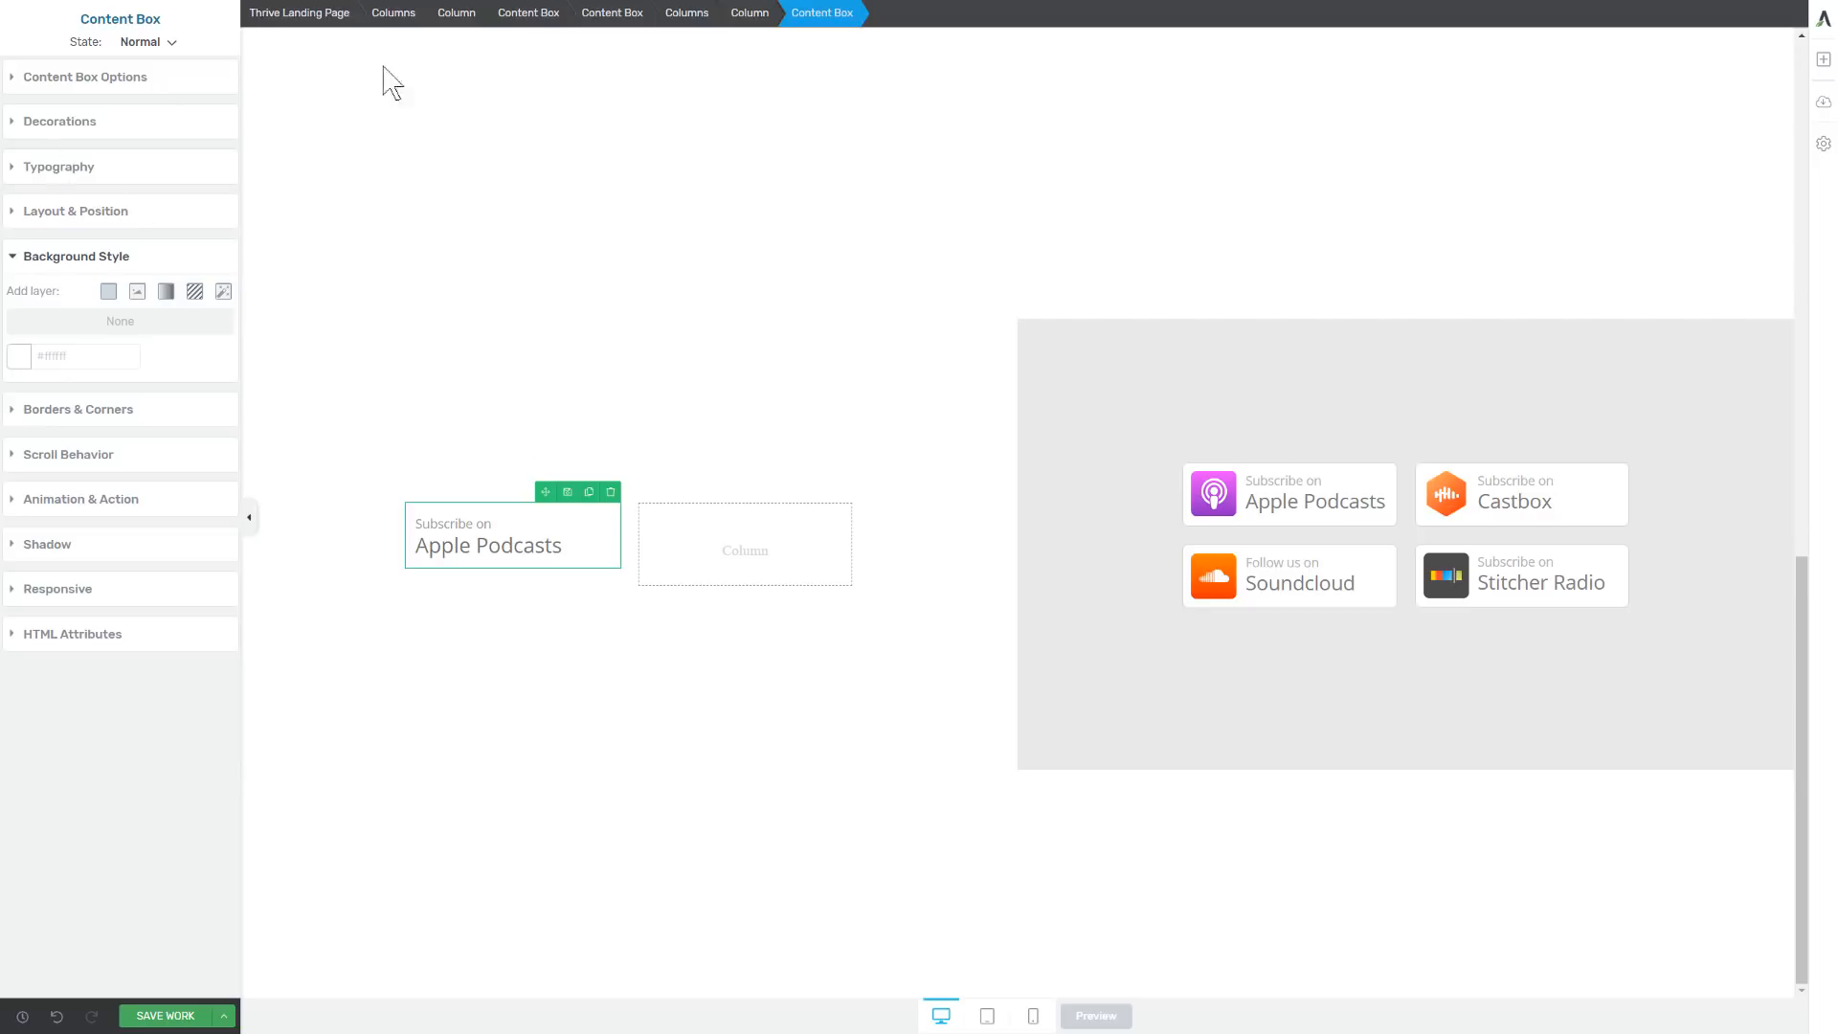
pyautogui.click(1823, 59)
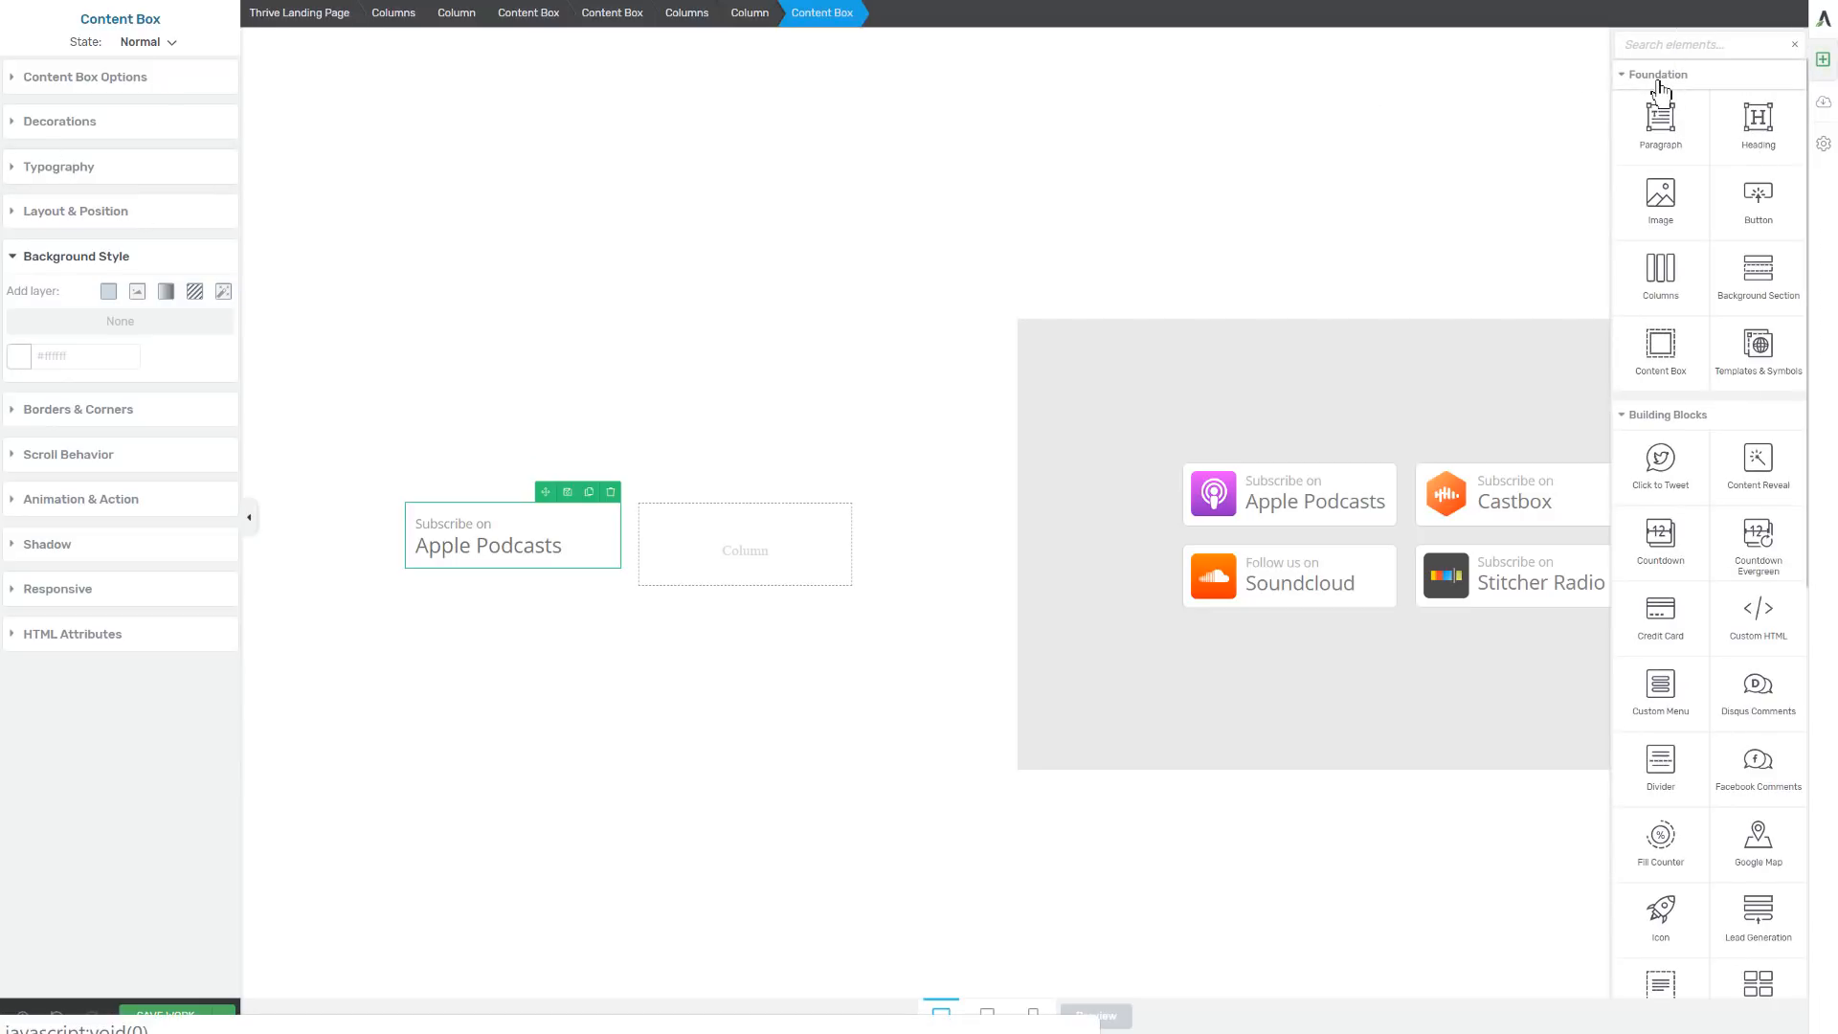
pyautogui.write('ico')
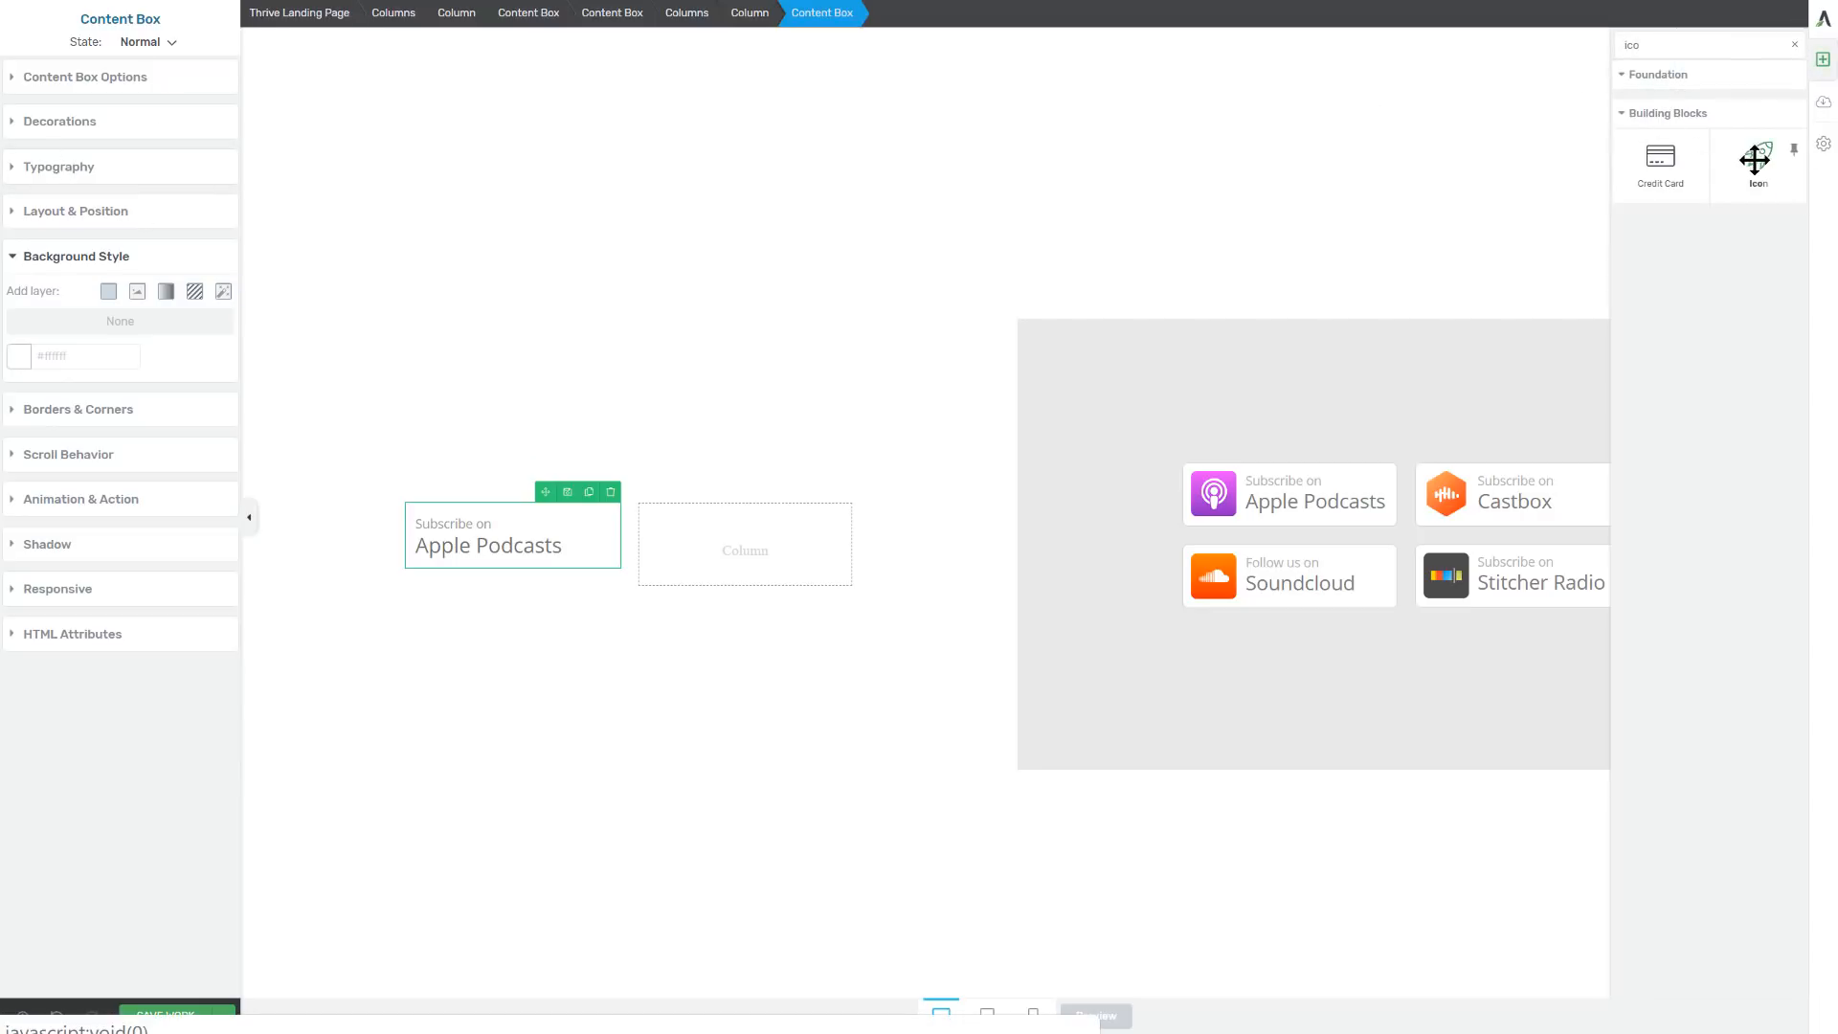
pyautogui.moveTo(1758, 158); pyautogui.dragTo(467, 533)
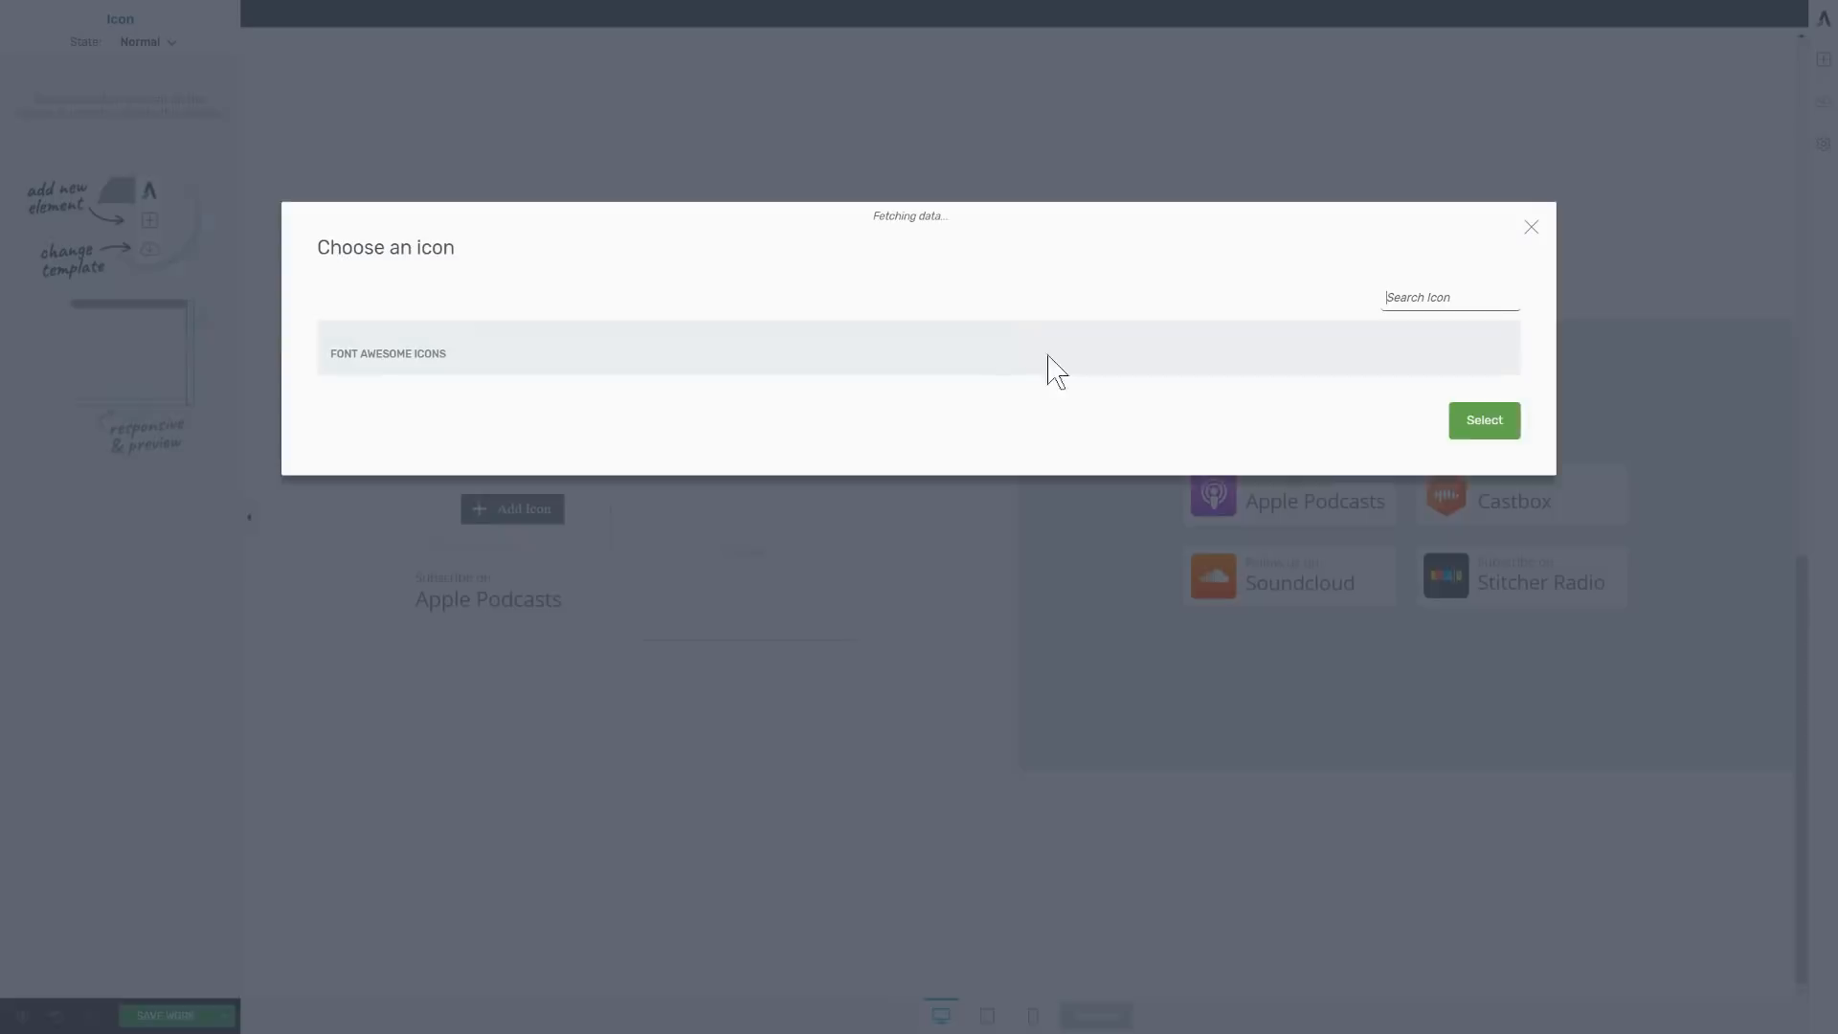
pyautogui.write('pod')
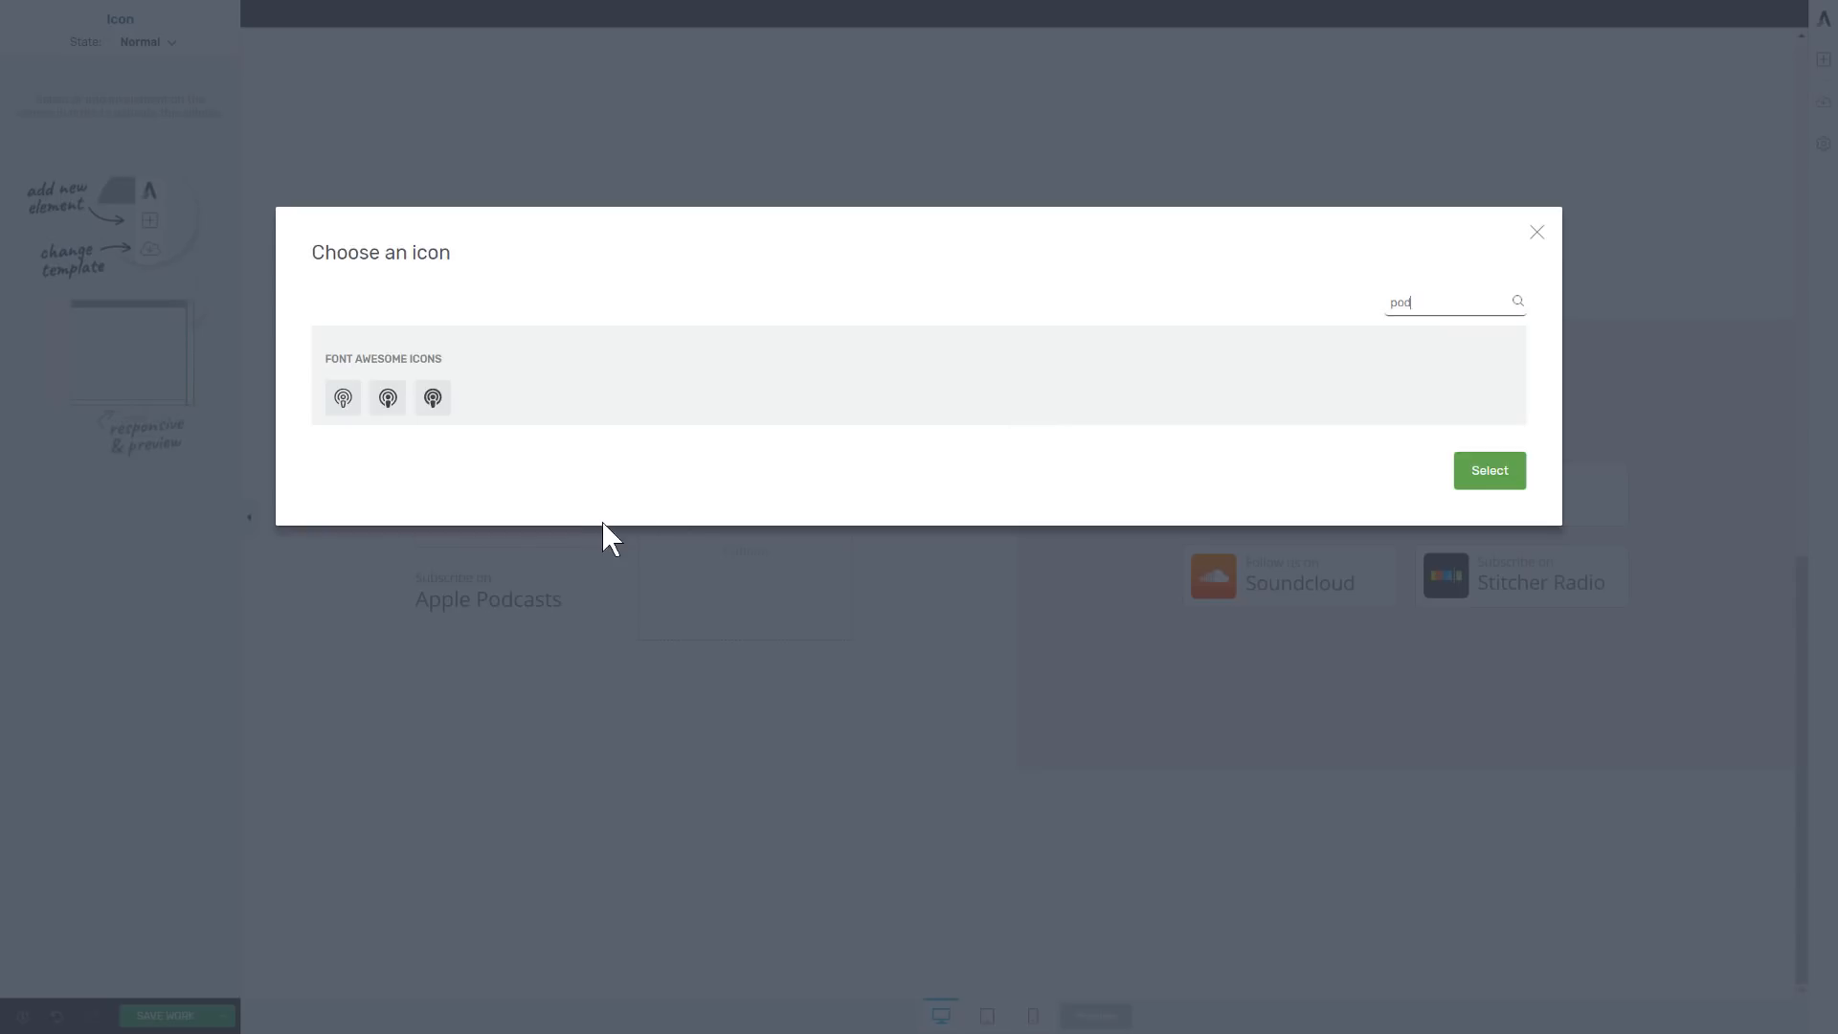
pyautogui.click(388, 402)
pyautogui.click(1489, 471)
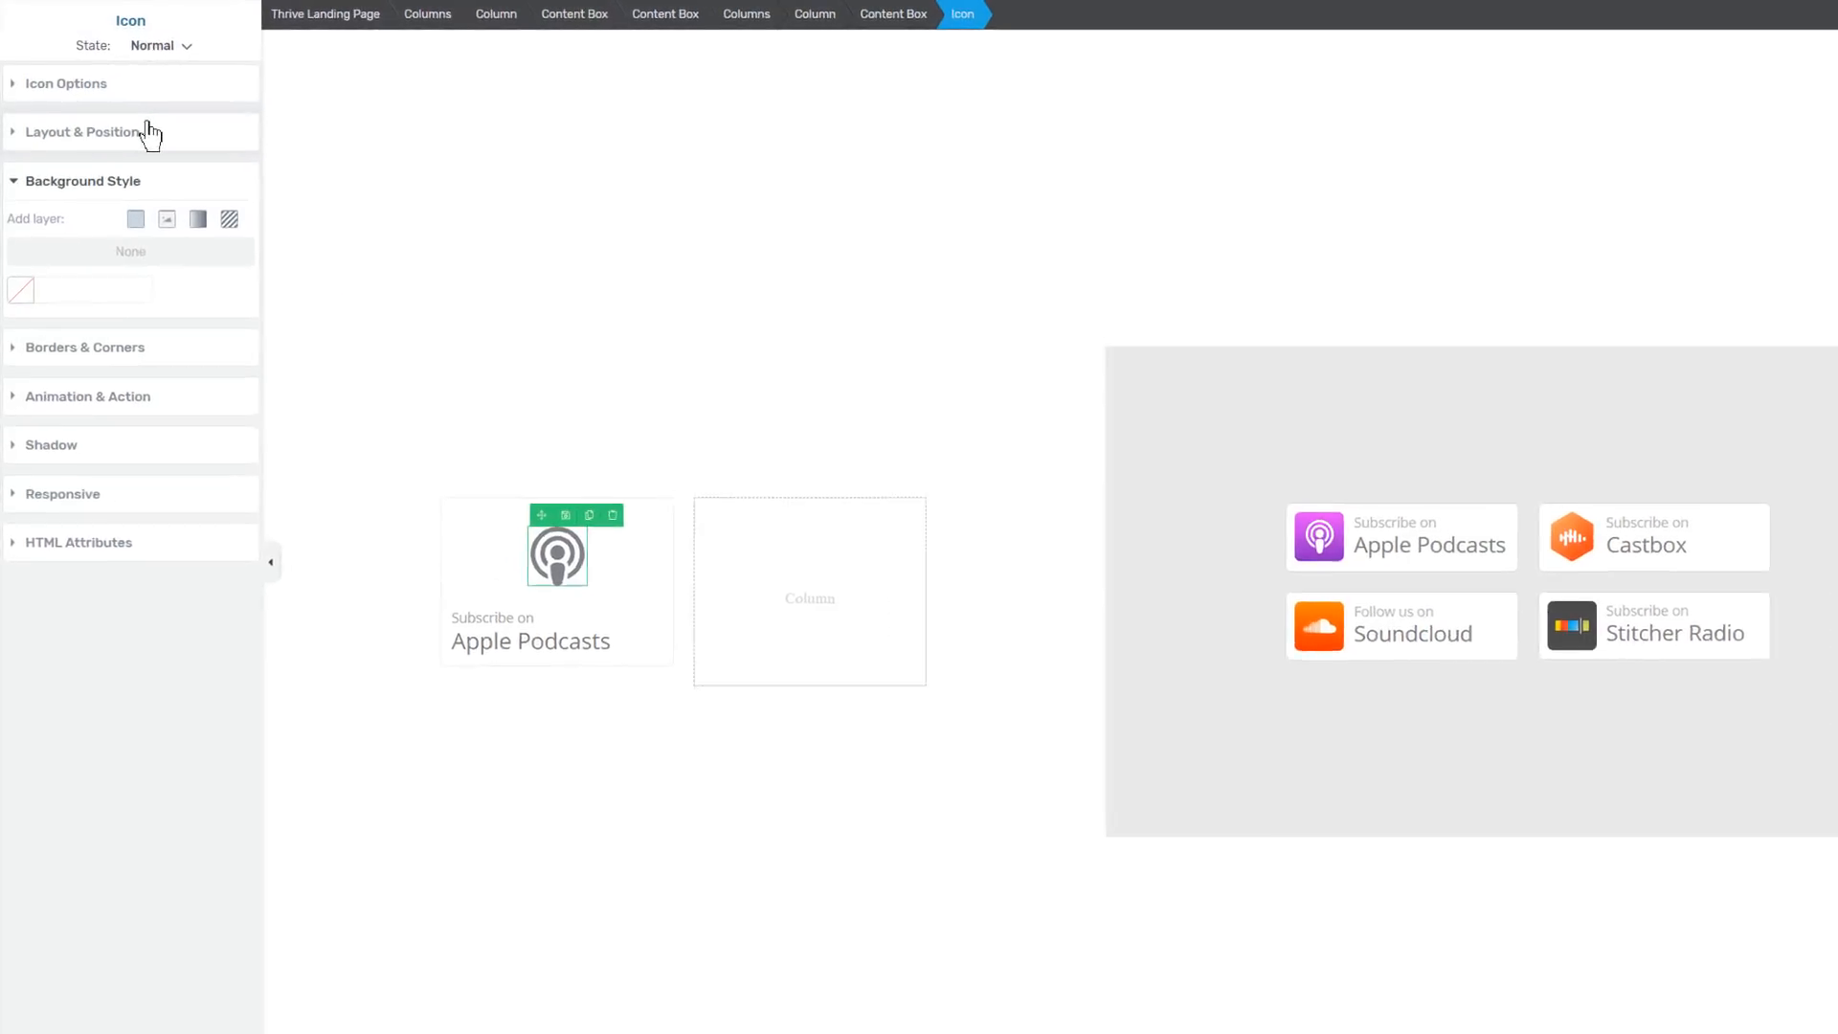
# Apply the saved purple gradient as the background of the new podcast icon
pyautogui.click(218, 251)
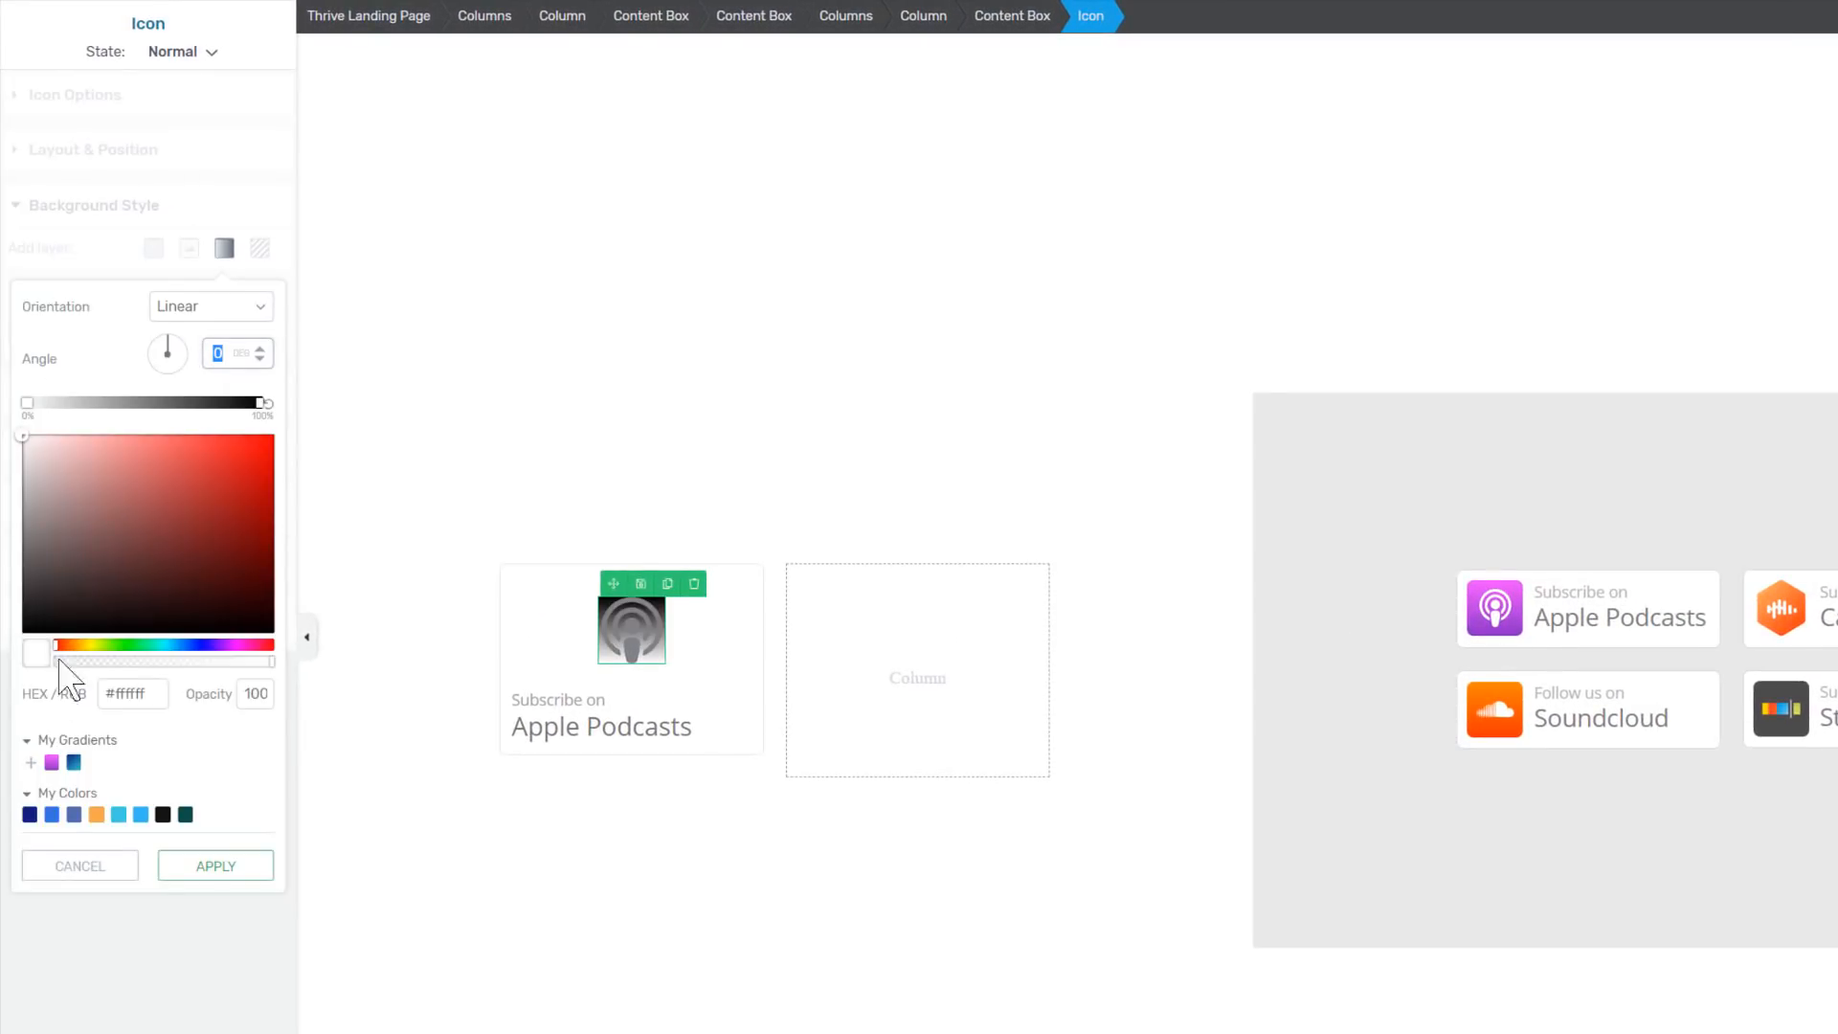
pyautogui.click(51, 762)
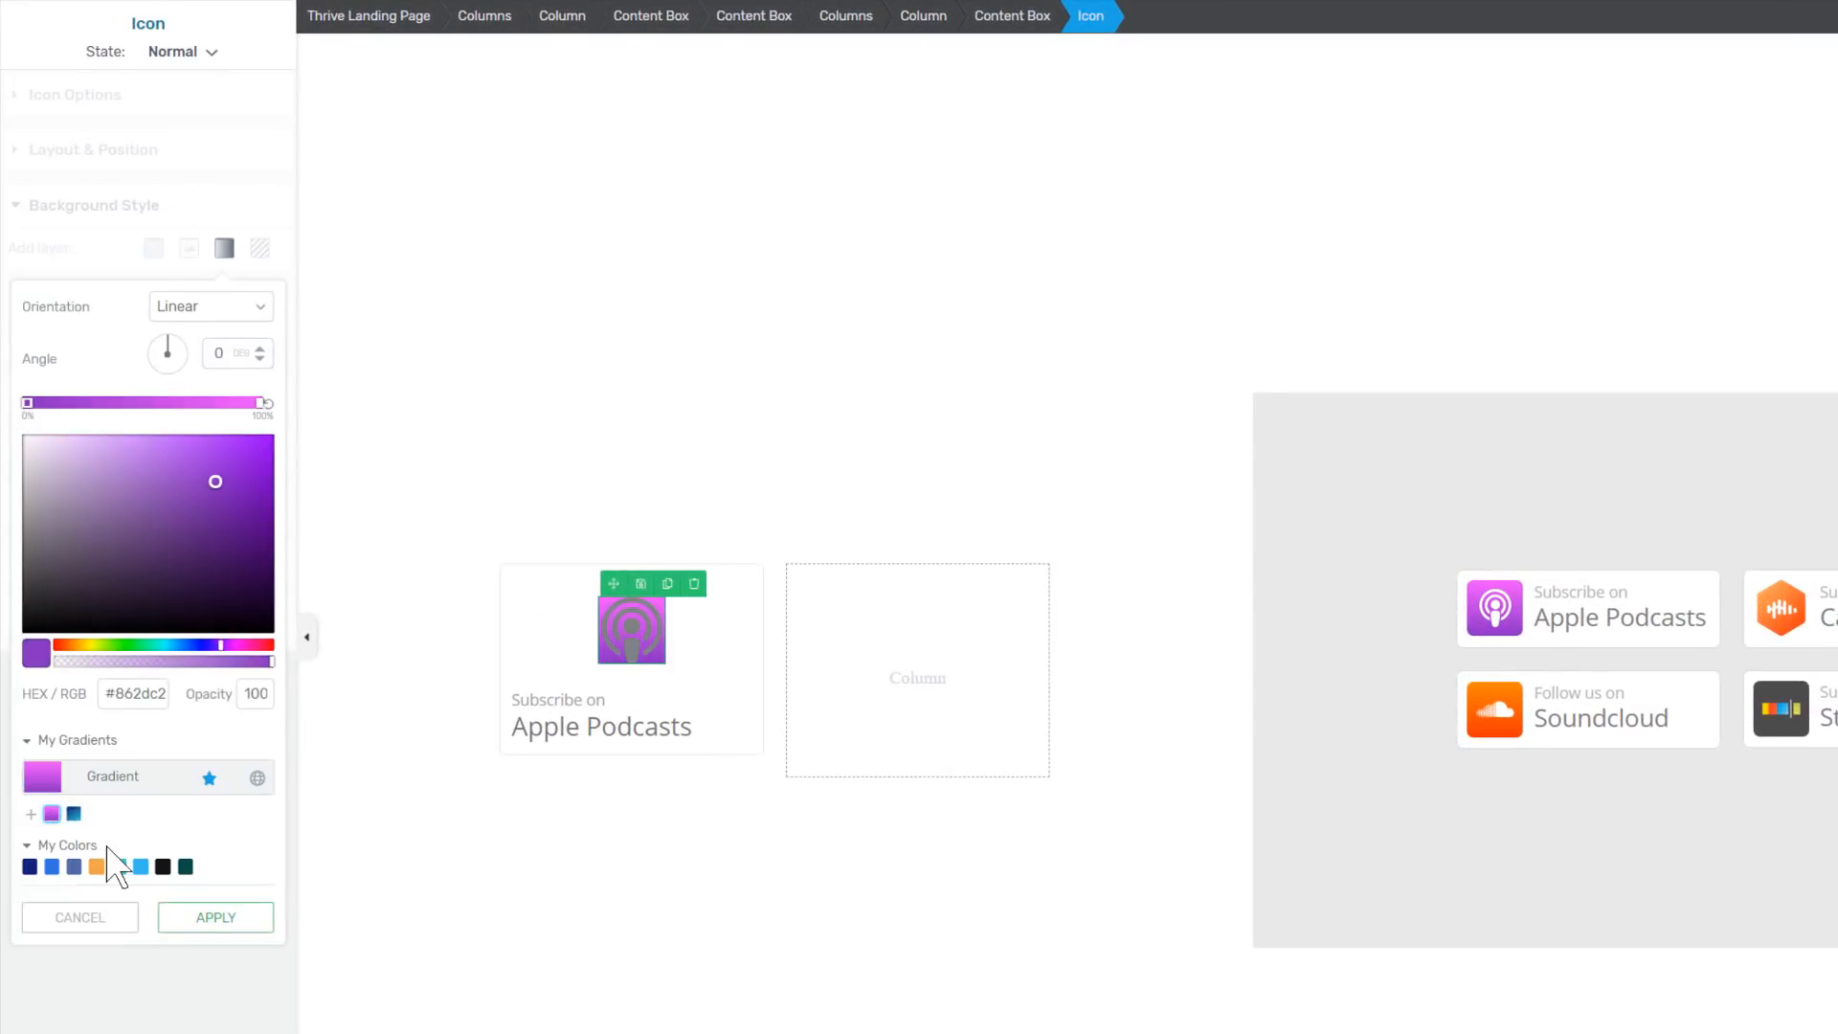
pyautogui.click(218, 927)
# Set the podcast icon's colour to white (#ffffff) and its size to 34 px
pyautogui.click(60, 97)
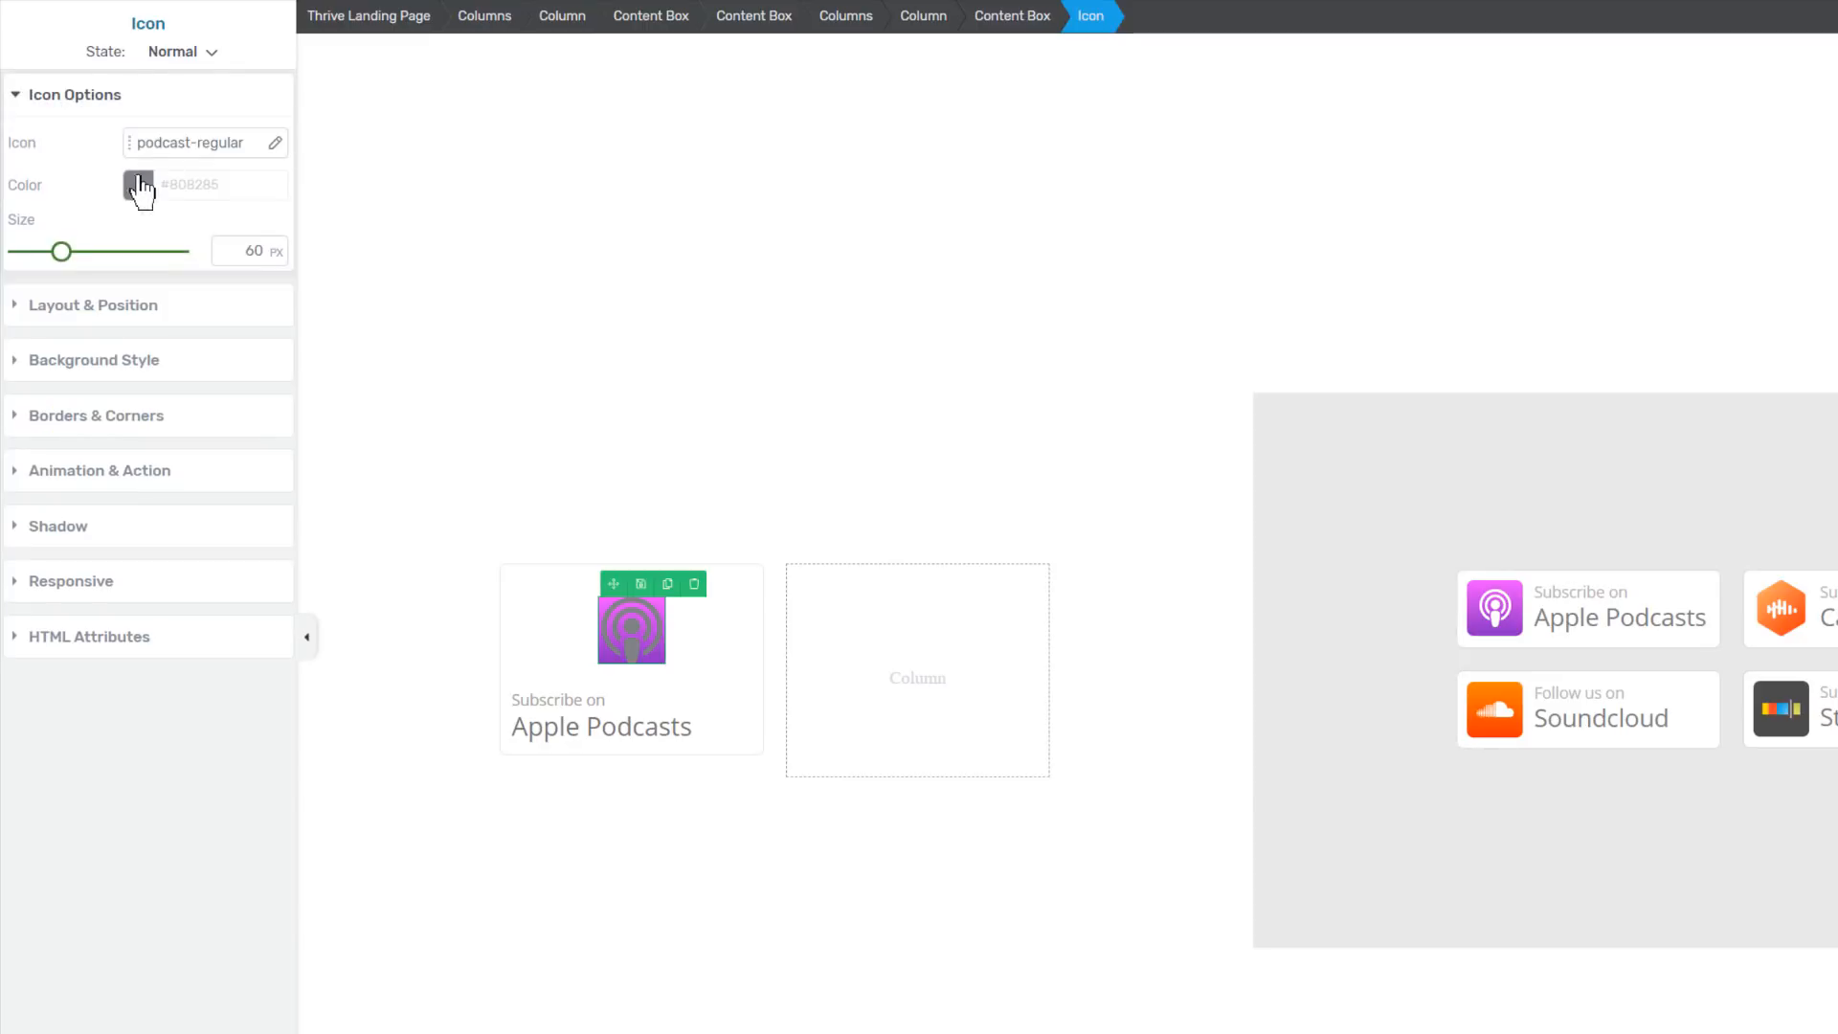
pyautogui.click(138, 185)
pyautogui.moveTo(53, 242); pyautogui.dragTo(6, 204)
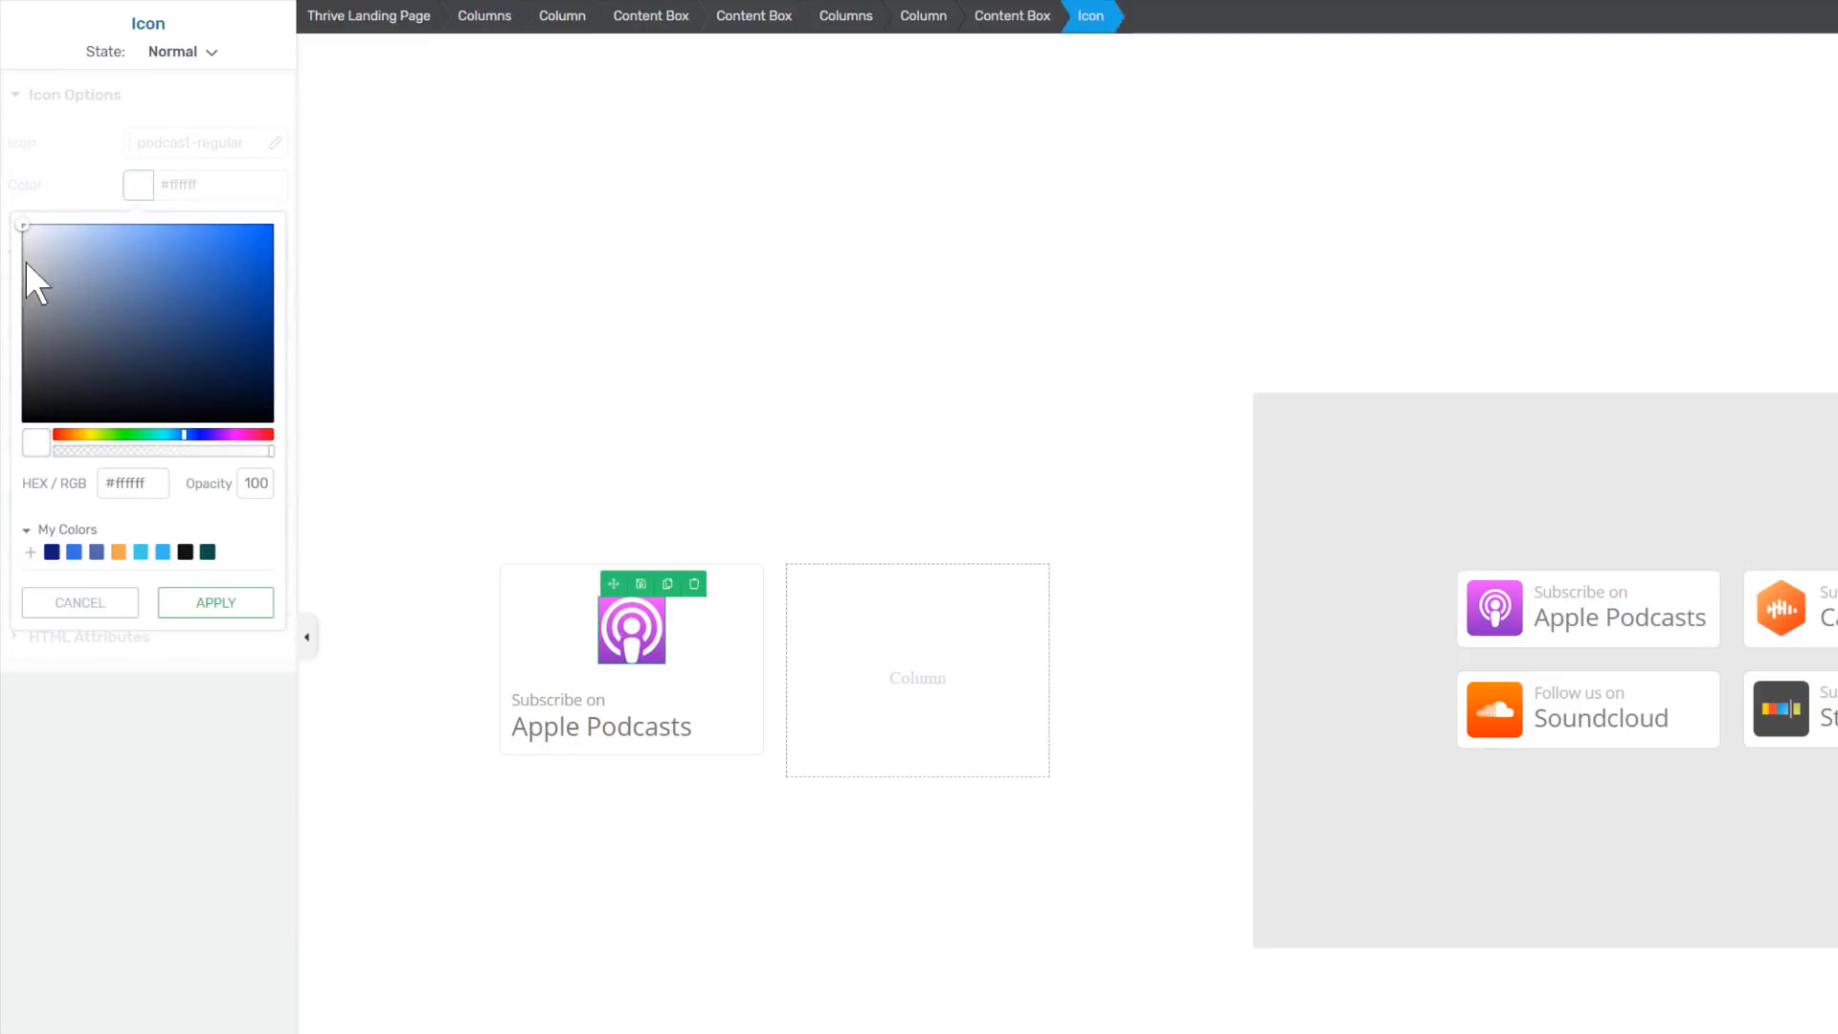
pyautogui.click(212, 603)
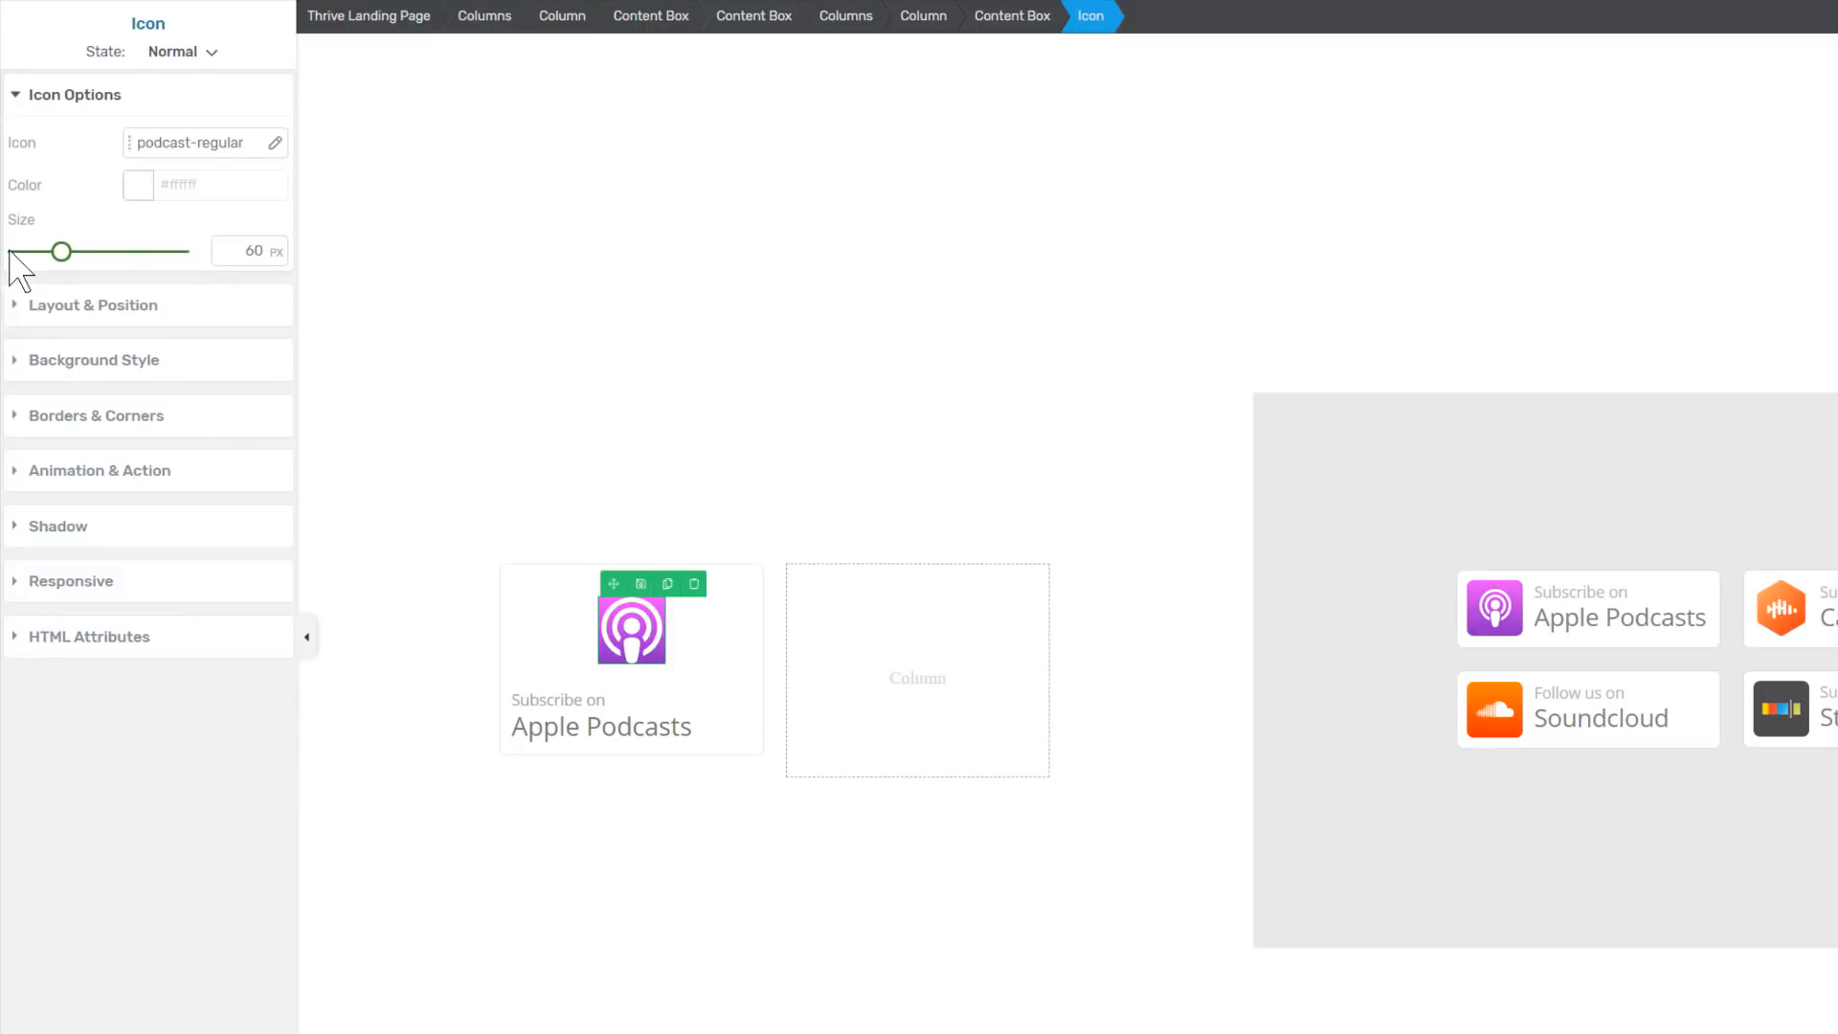
pyautogui.moveTo(59, 252); pyautogui.dragTo(45, 252)
pyautogui.doubleClick(251, 252)
pyautogui.write('34')
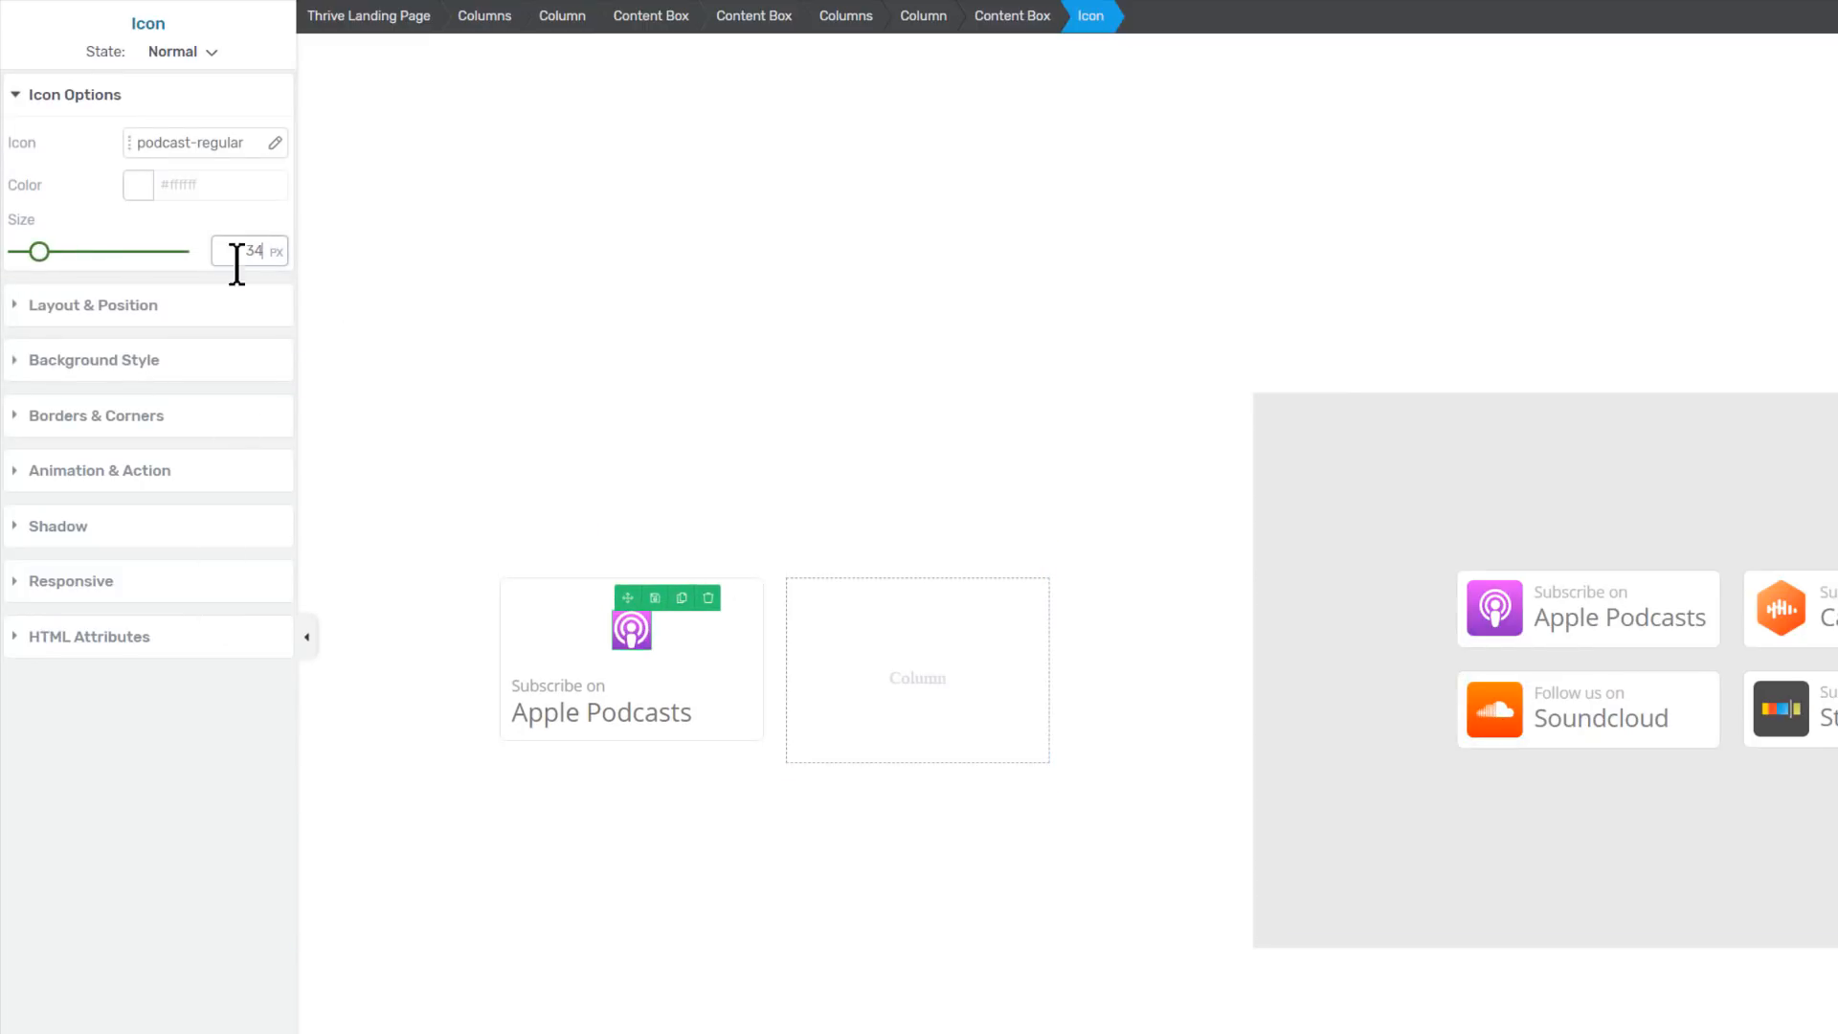
# Give the podcast icon 8 px of padding on all four sides and round its corners
pyautogui.click(121, 314)
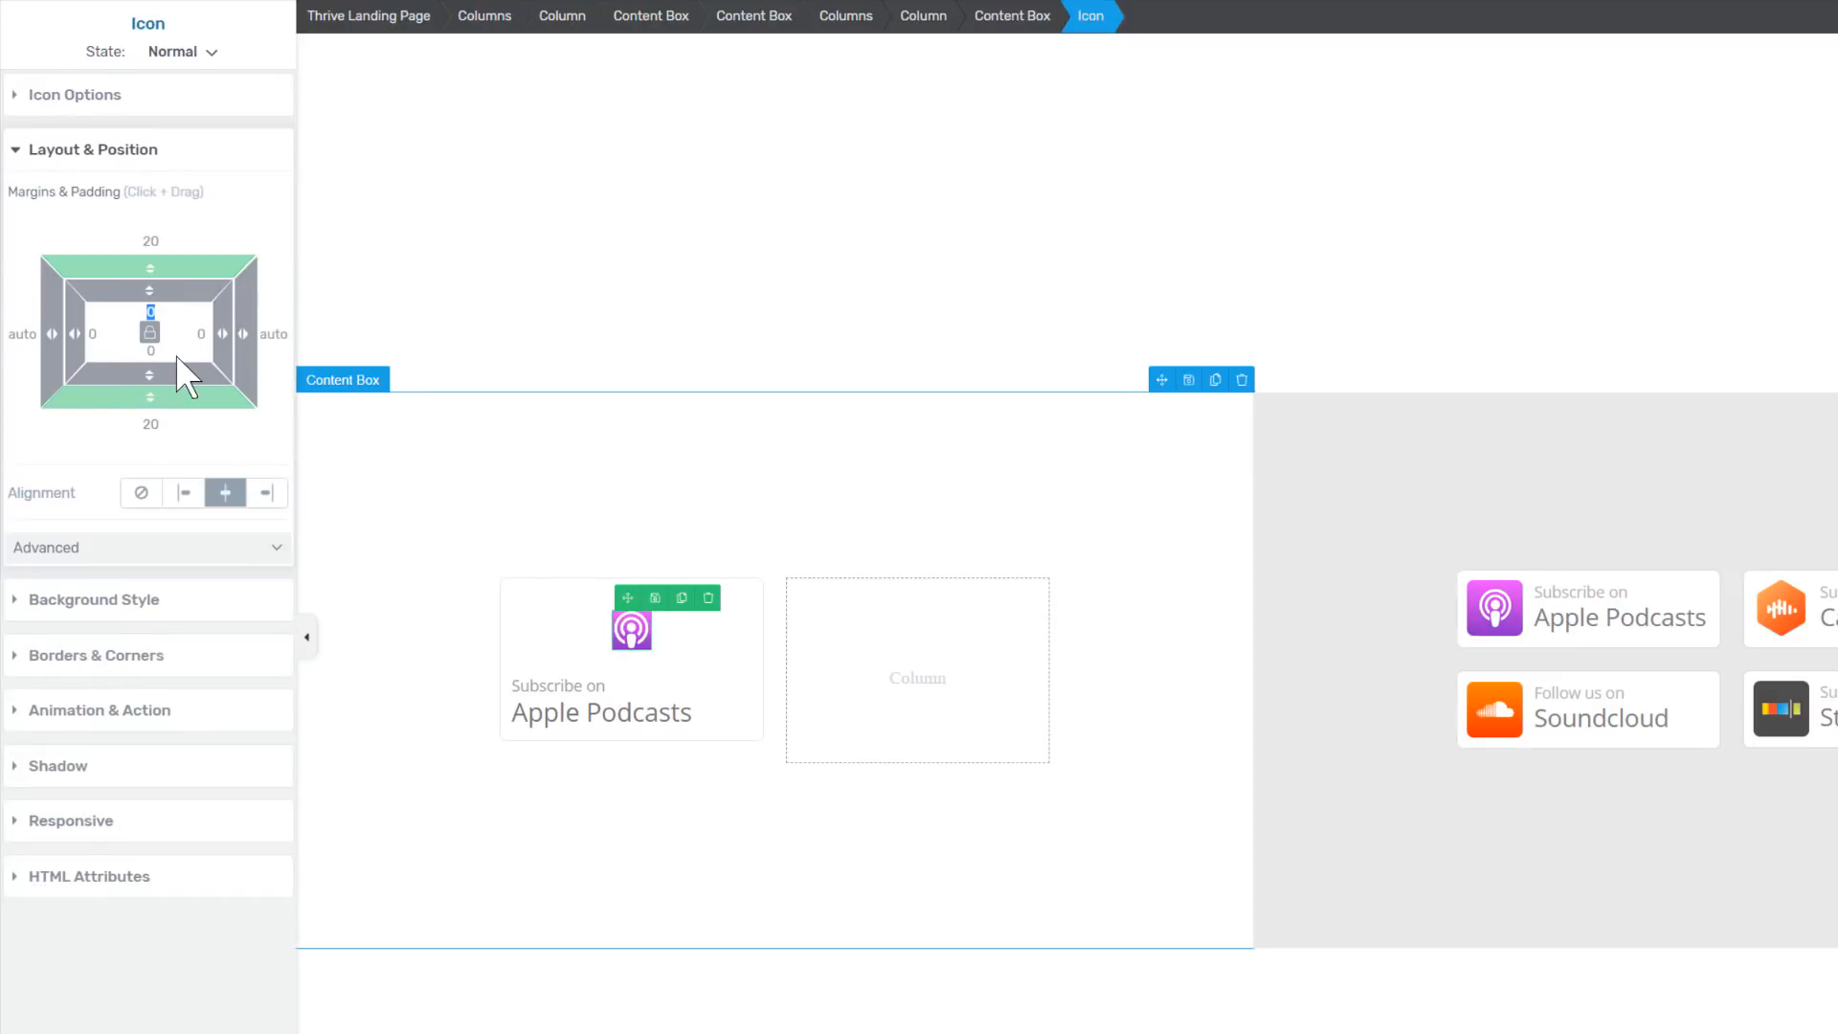
pyautogui.write('8')
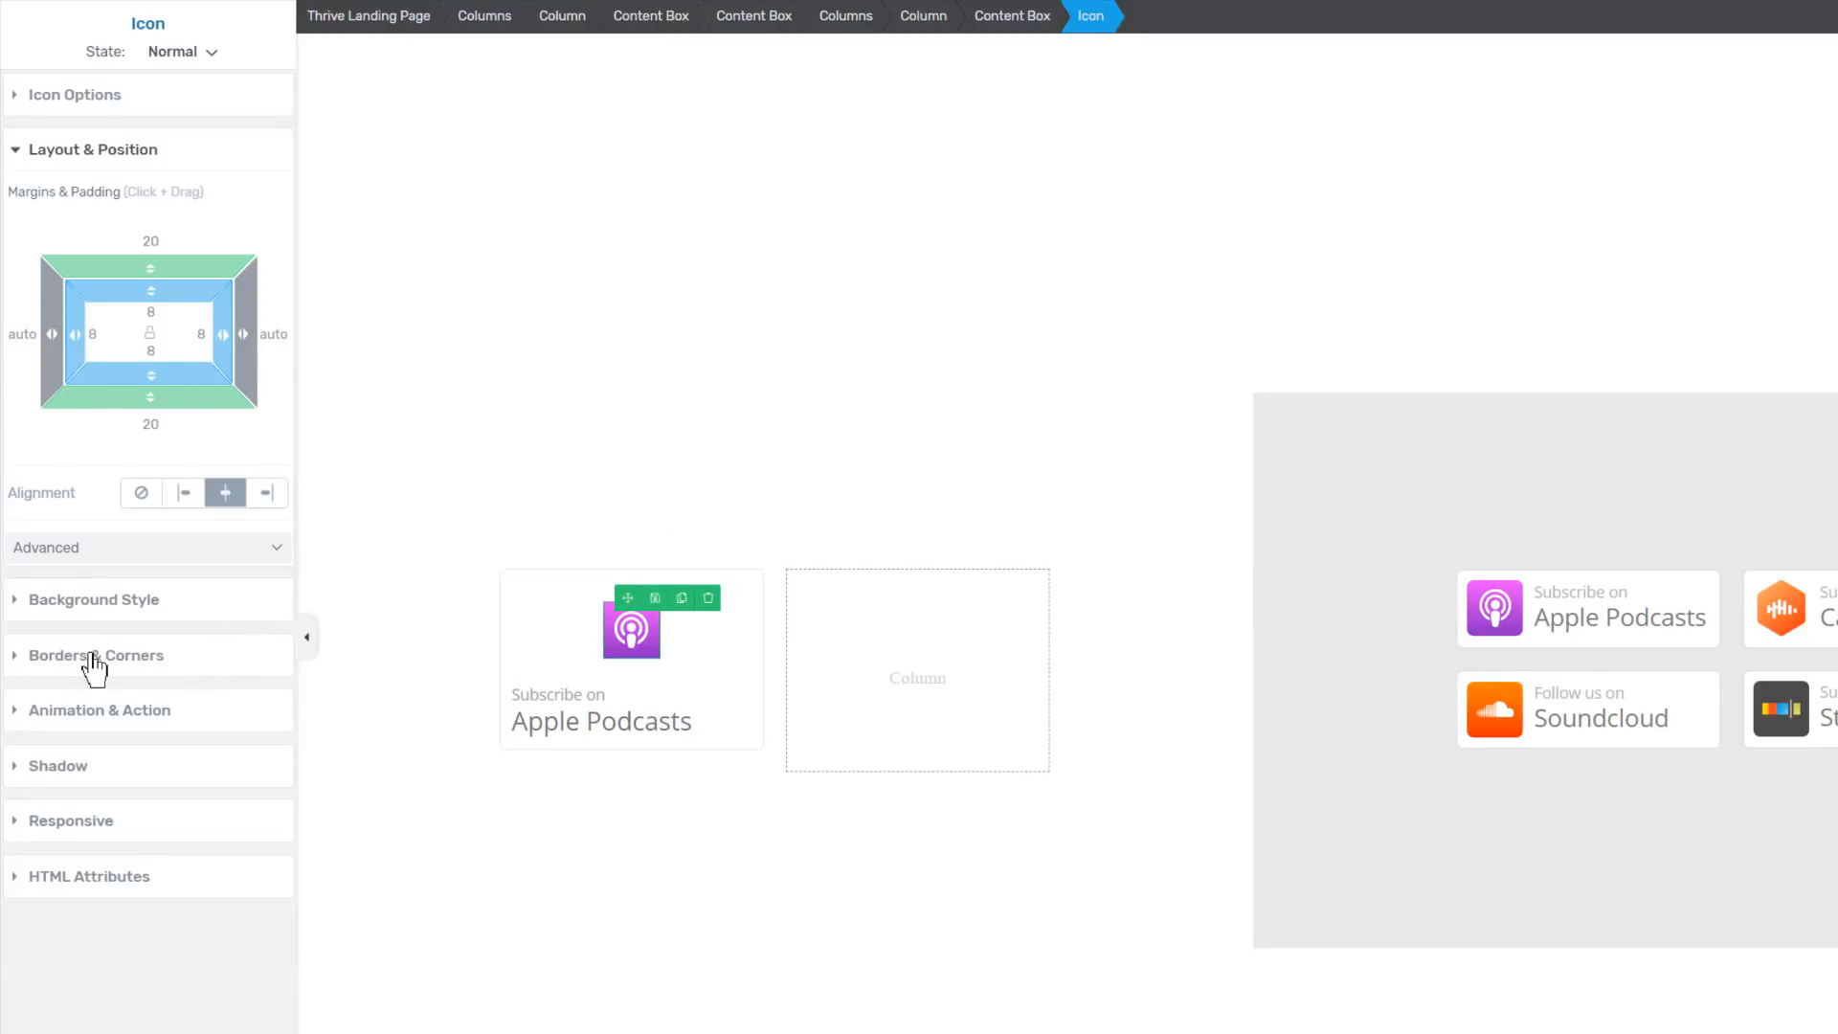
pyautogui.click(105, 623)
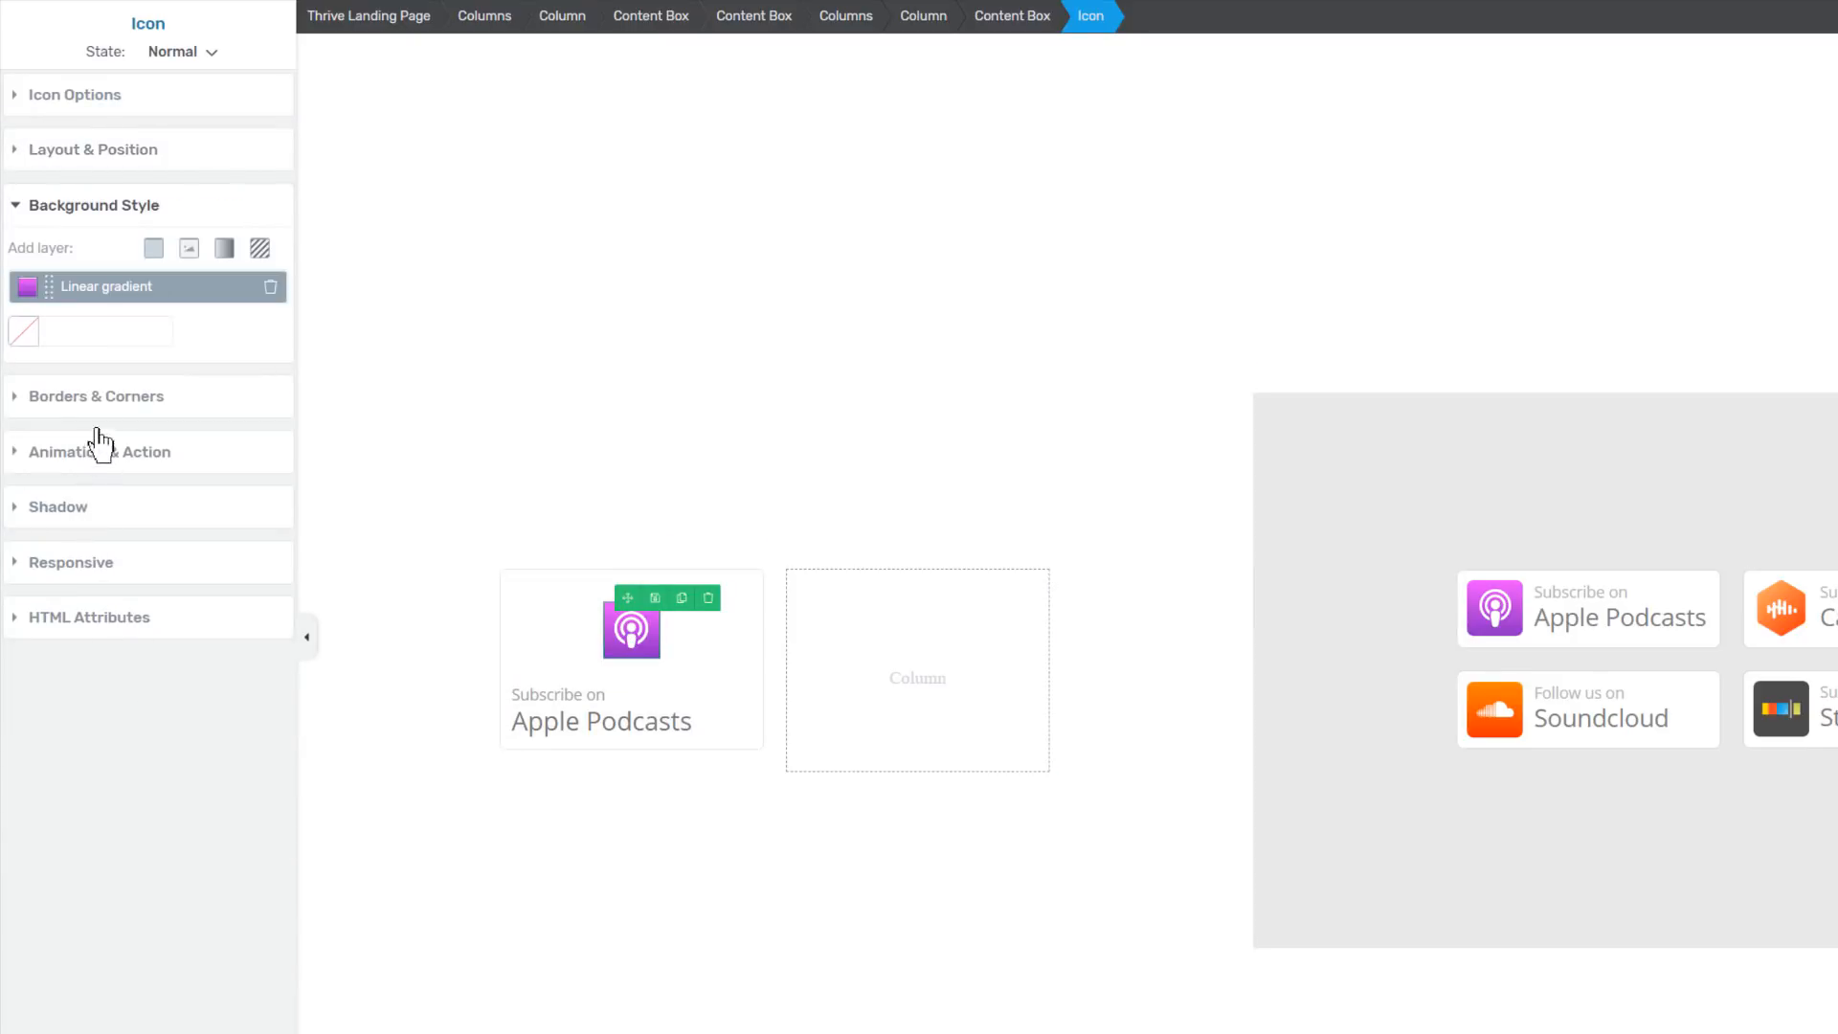
pyautogui.click(235, 393)
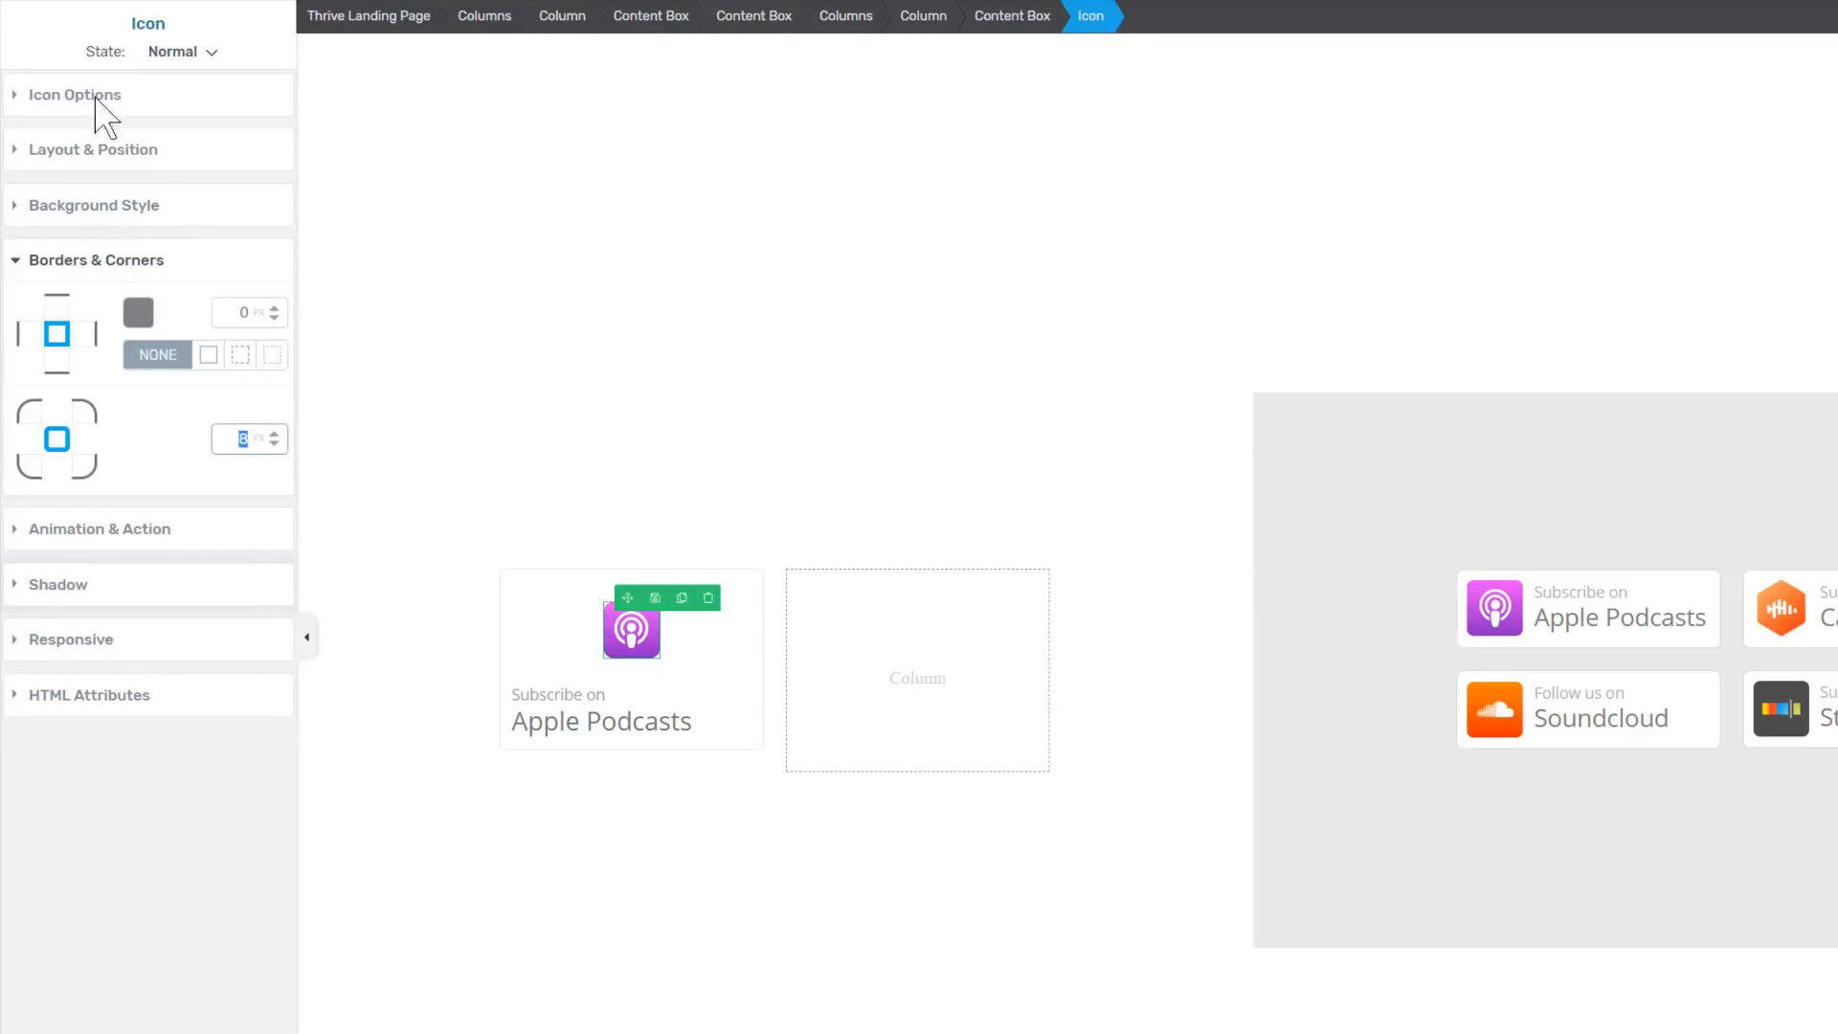
# Align the podcast icon to the left and set its top and bottom margins to 0
pyautogui.click(103, 153)
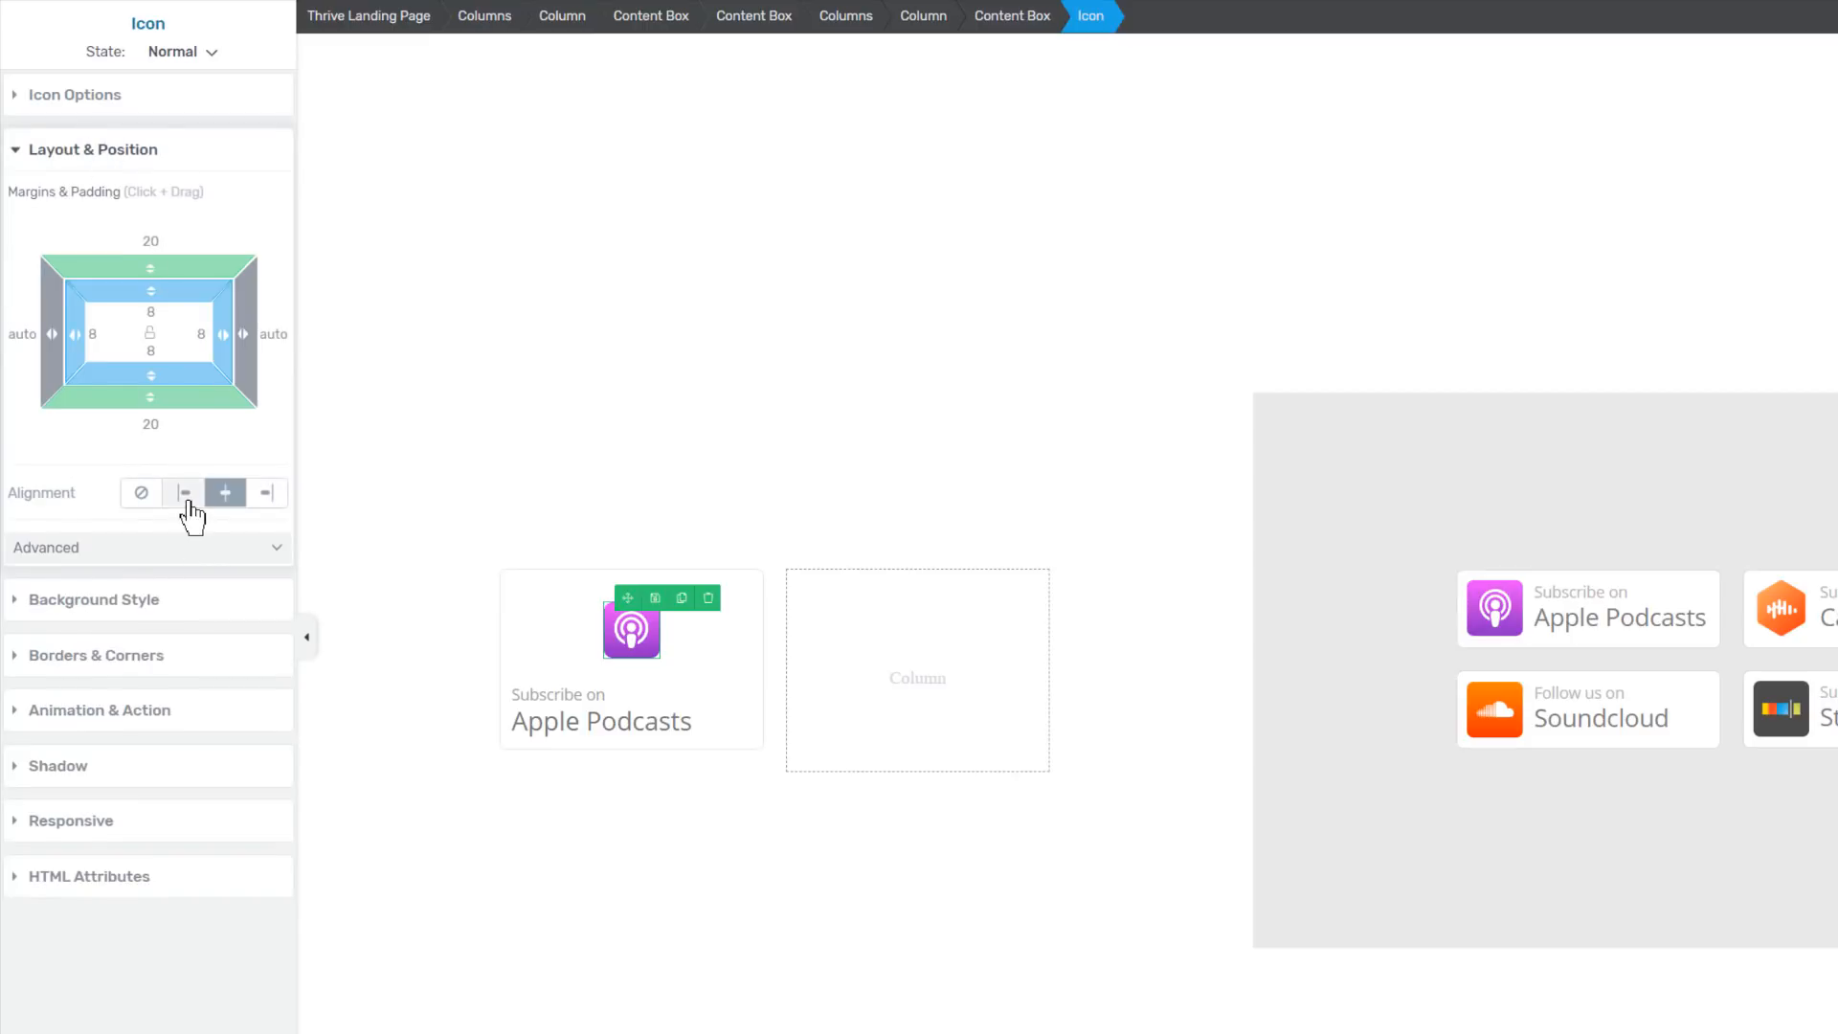
pyautogui.click(183, 492)
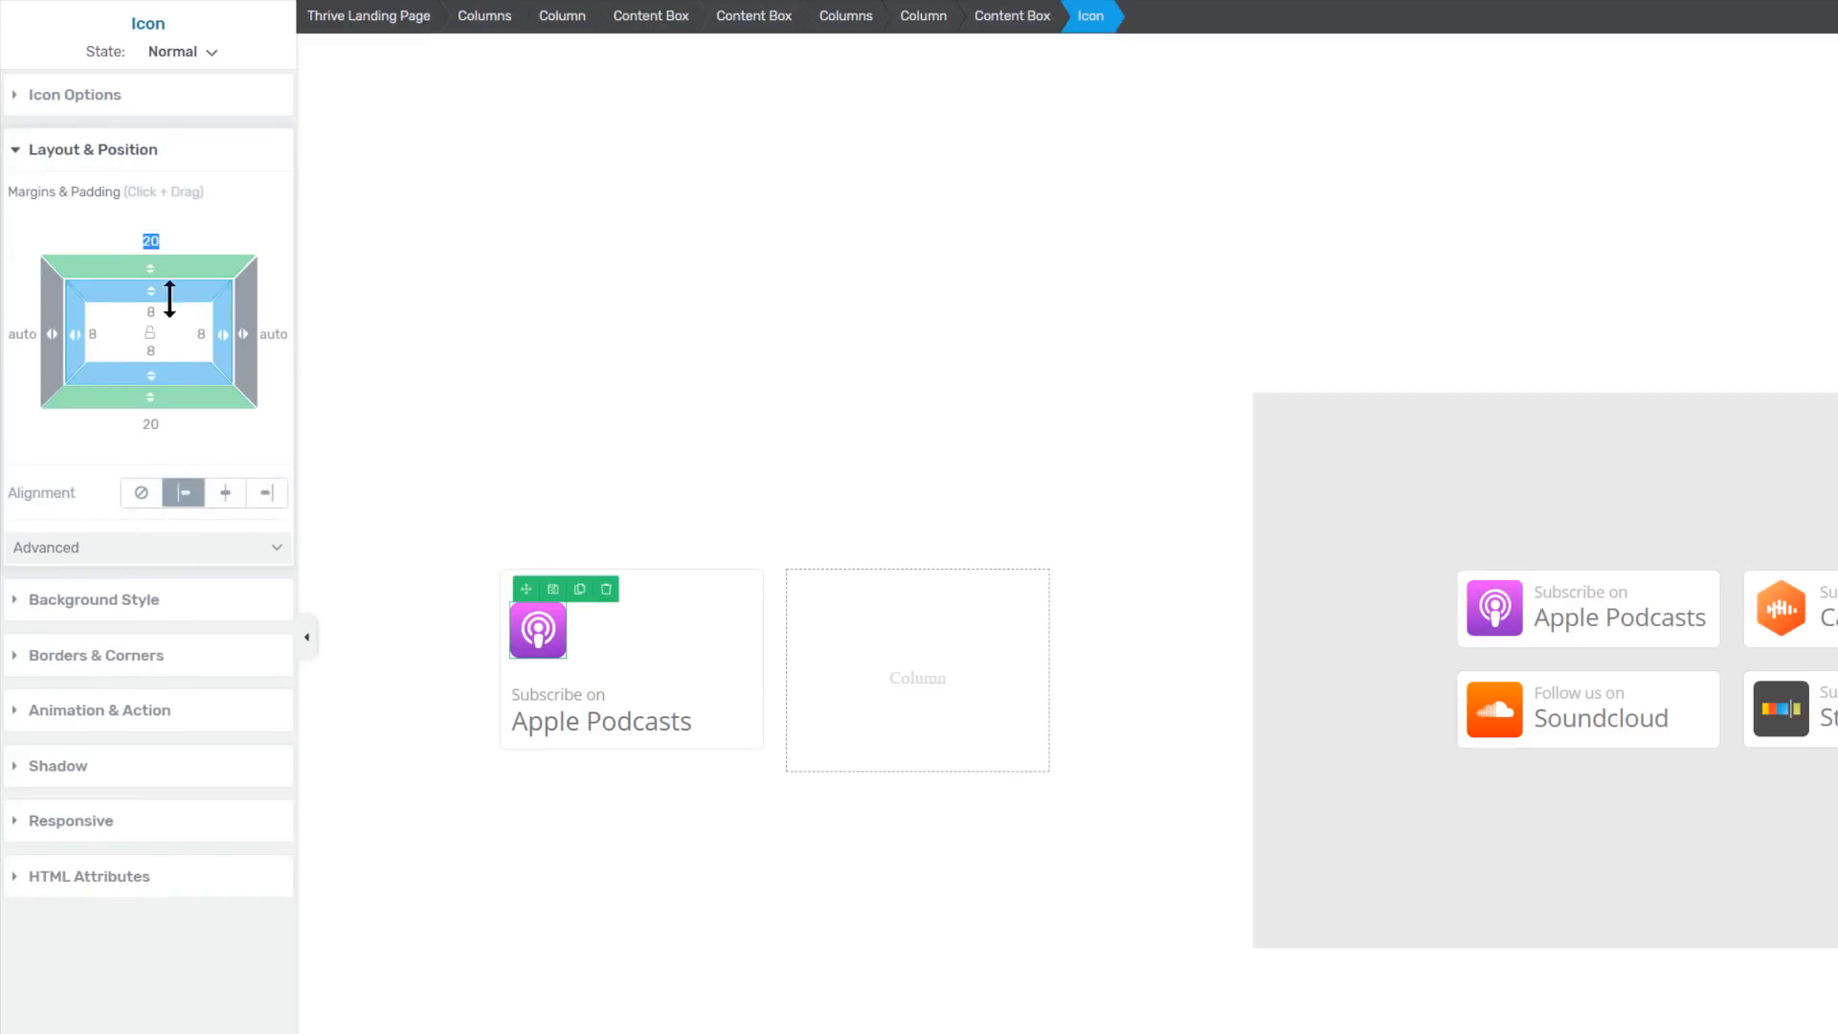
pyautogui.write('0')
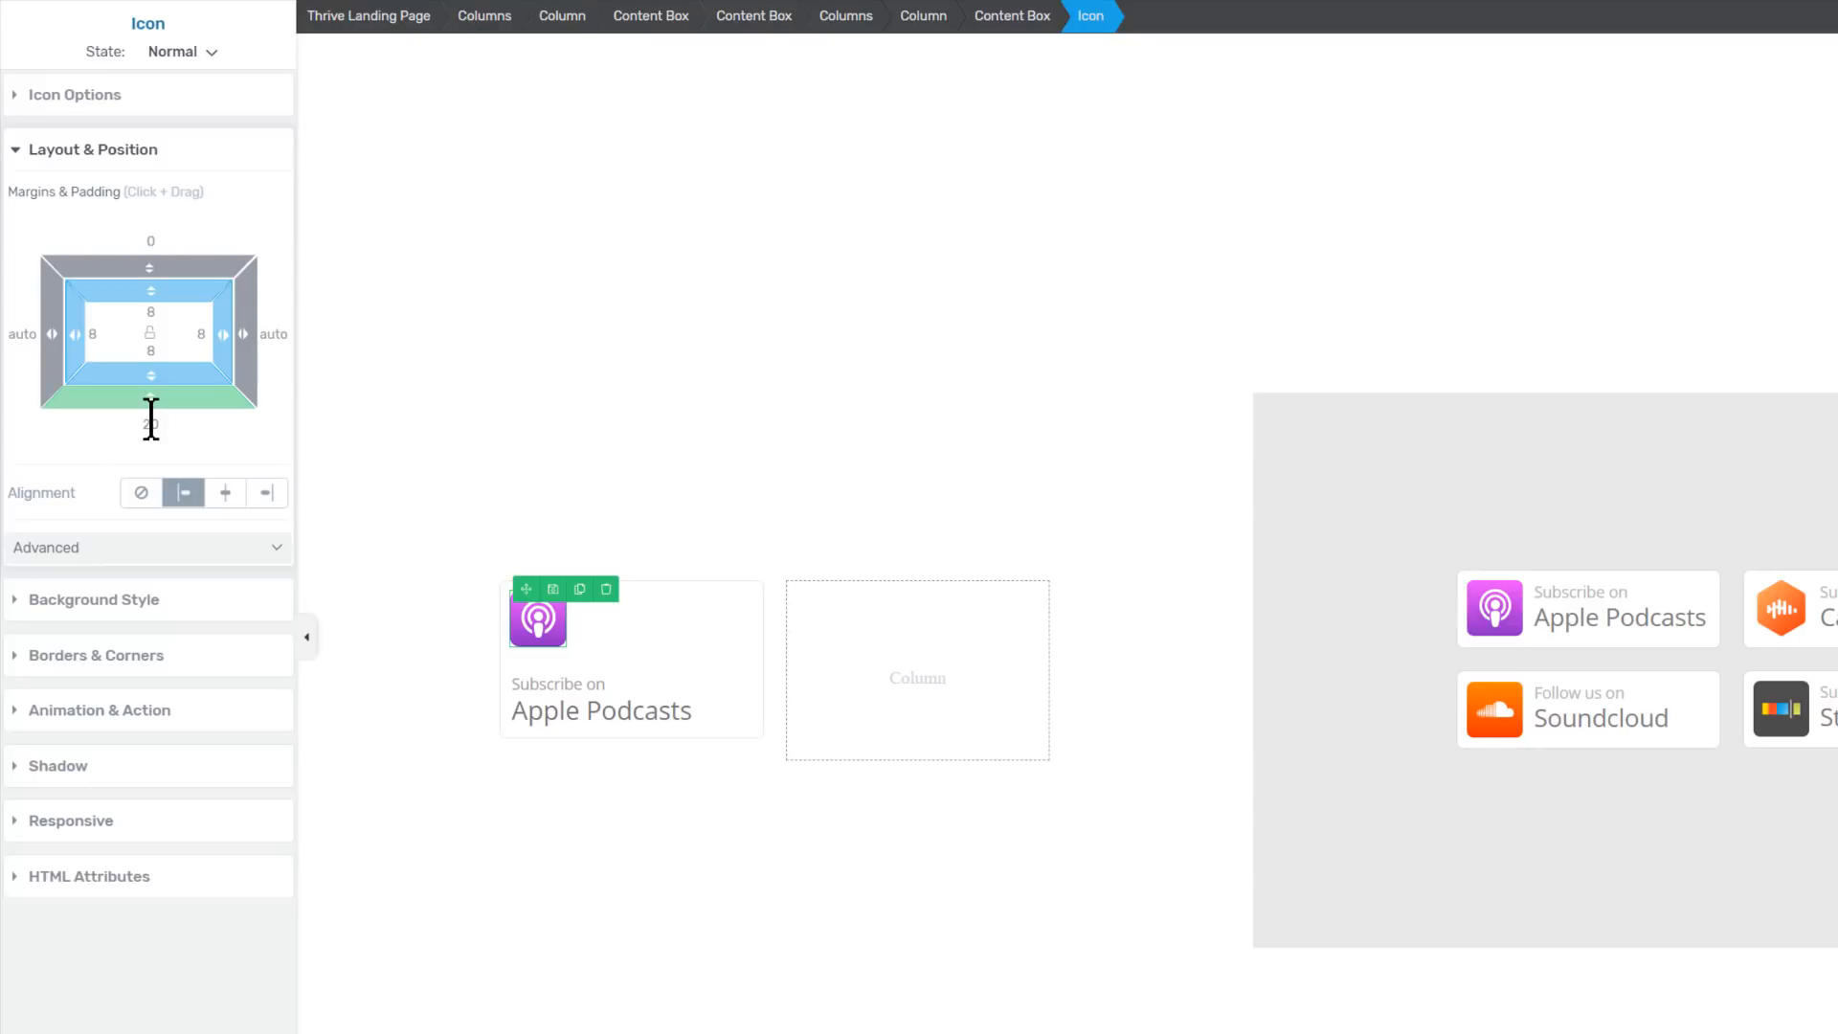
pyautogui.click(151, 420)
pyautogui.write('0')
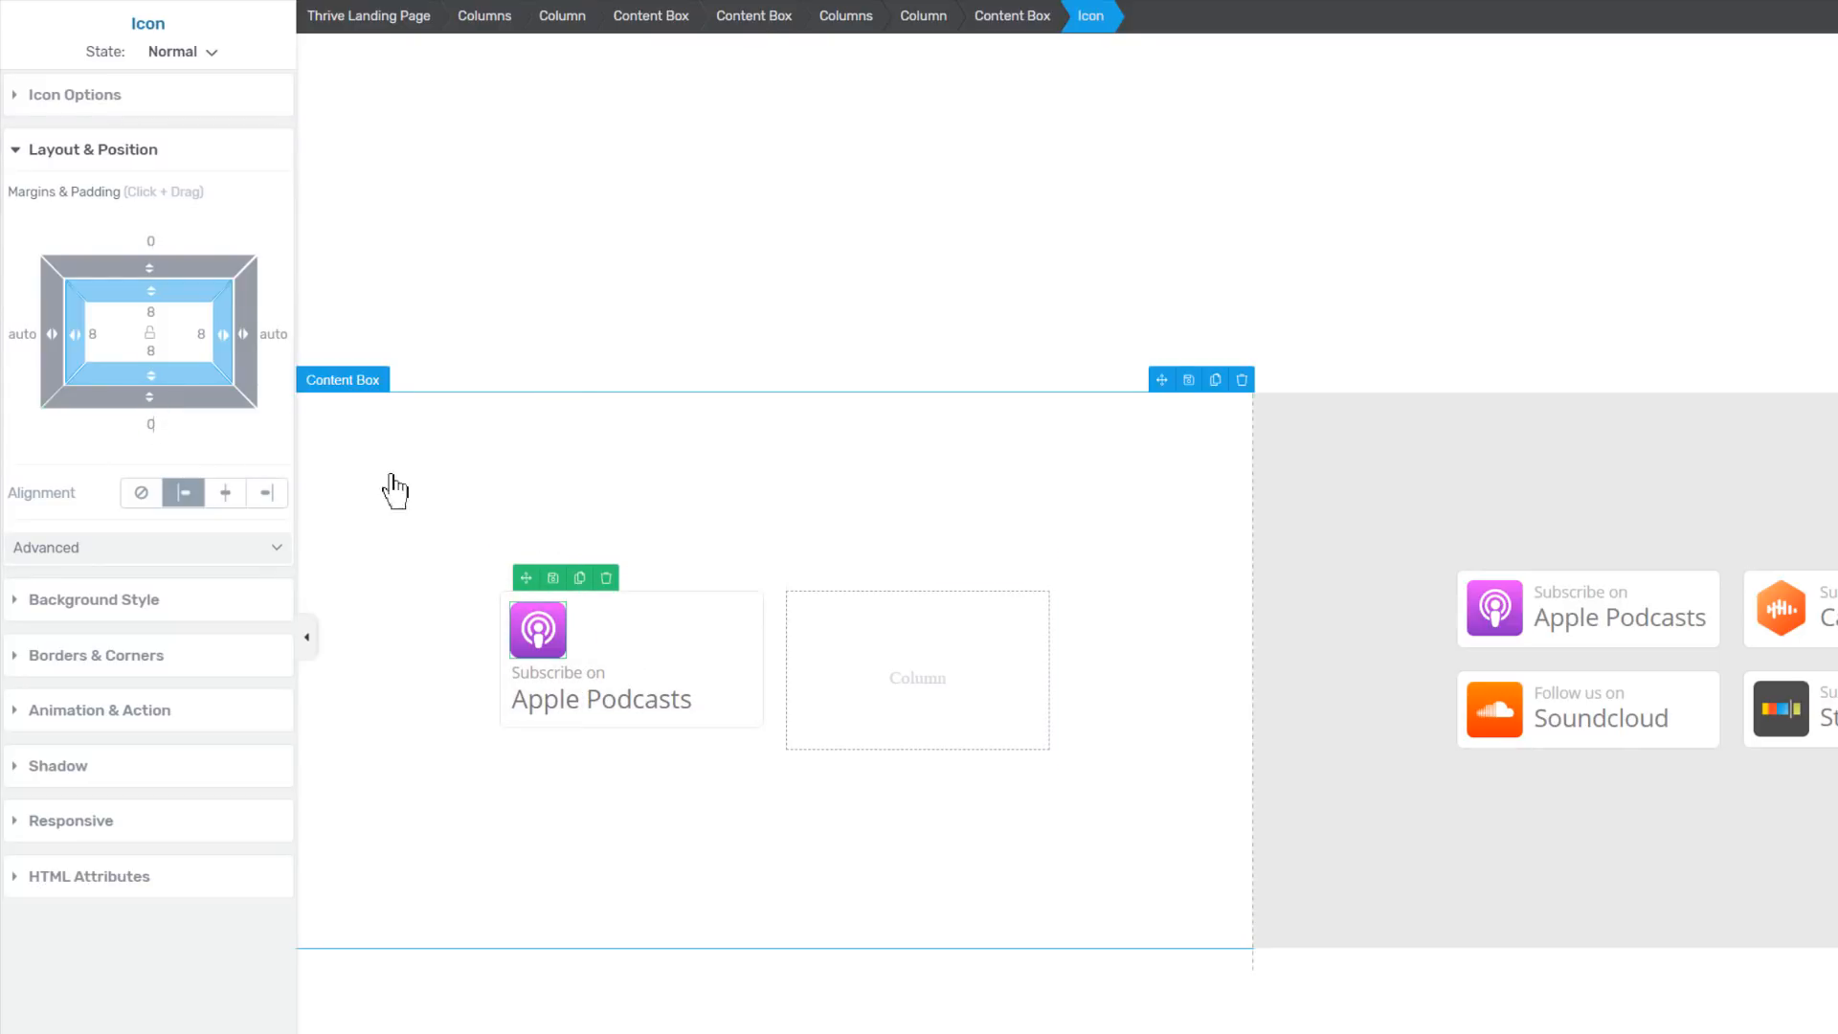
# Float the podcast icon beside the text and set its right margin to 10 px
pyautogui.click(227, 550)
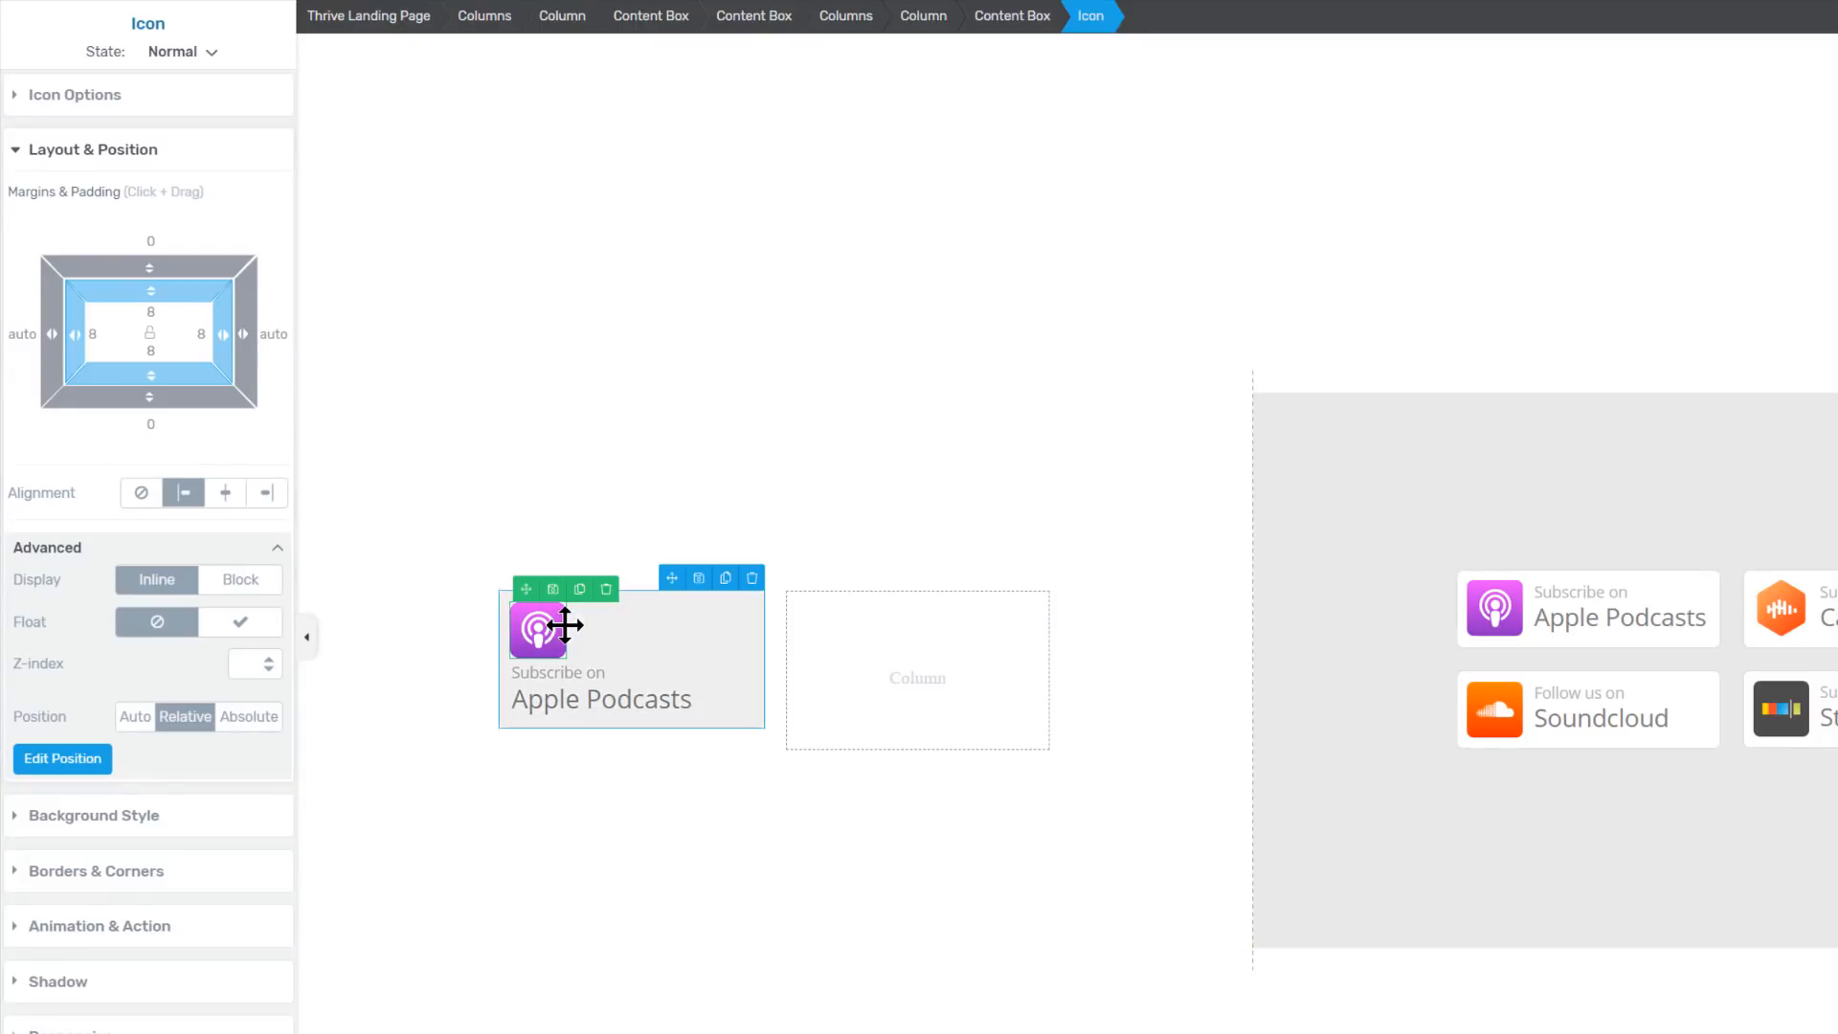
pyautogui.click(235, 624)
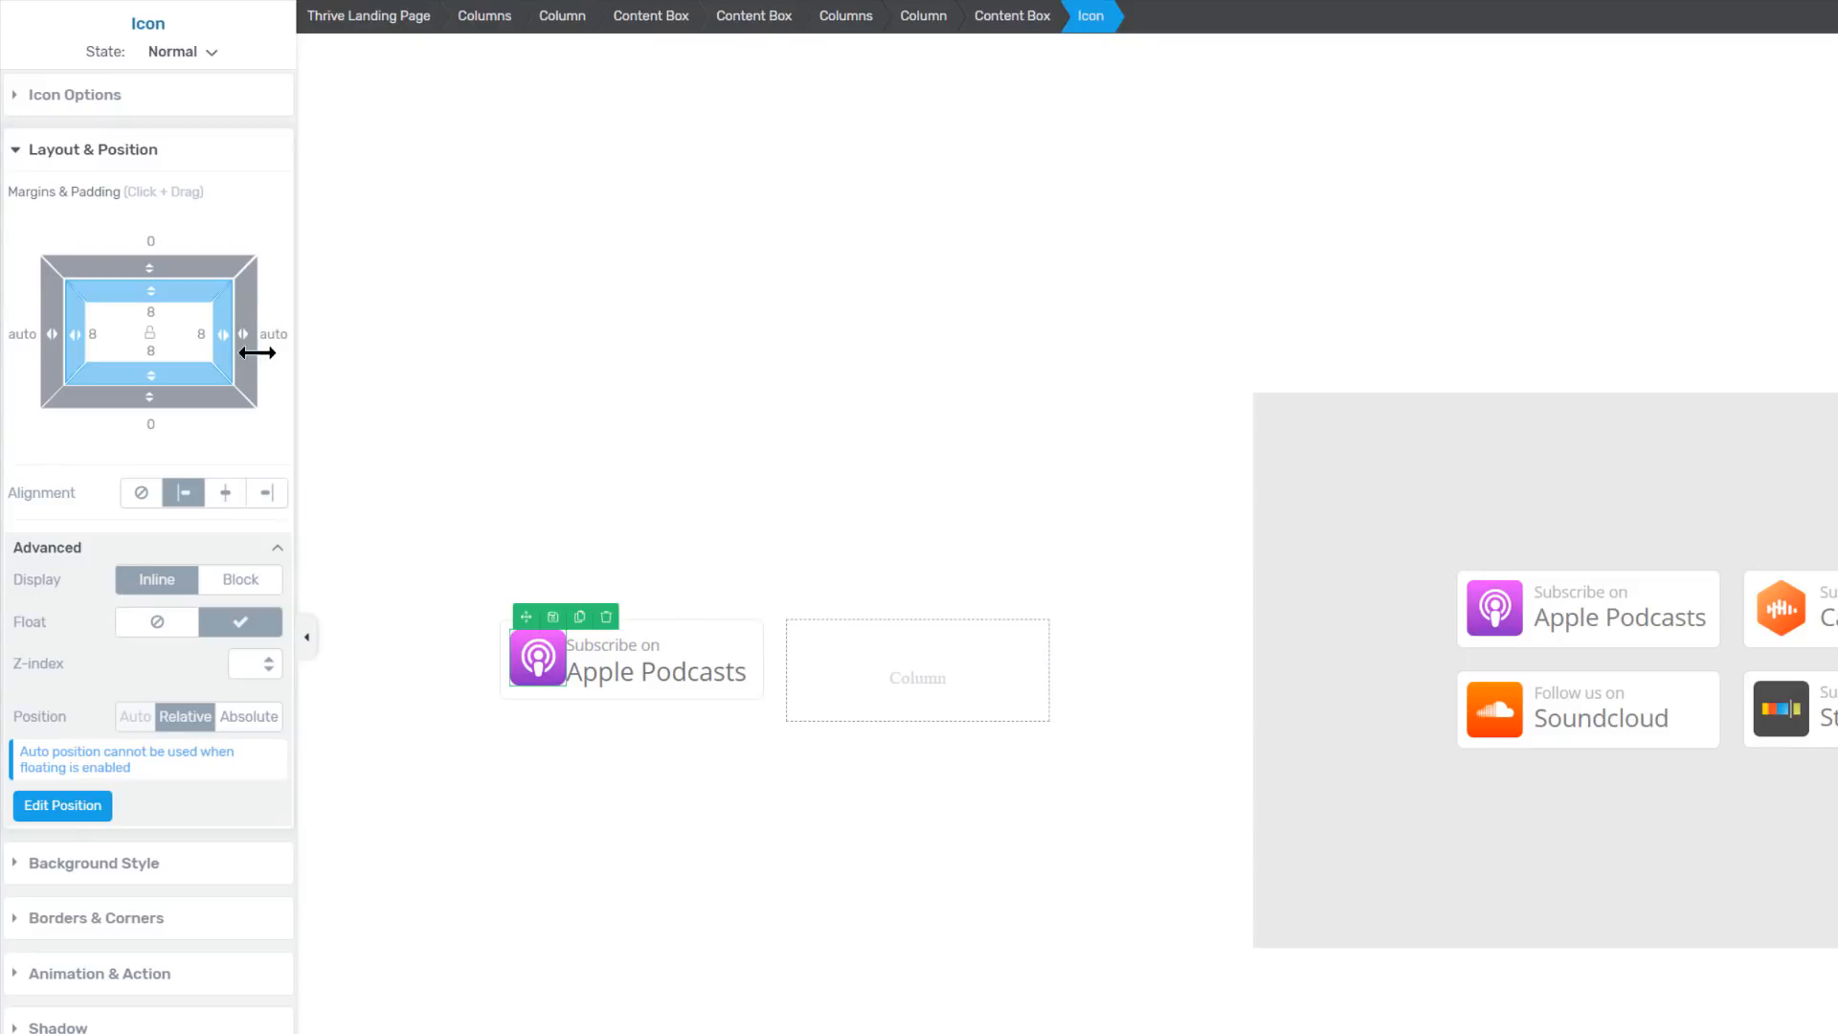
pyautogui.moveTo(249, 336); pyautogui.dragTo(266, 336)
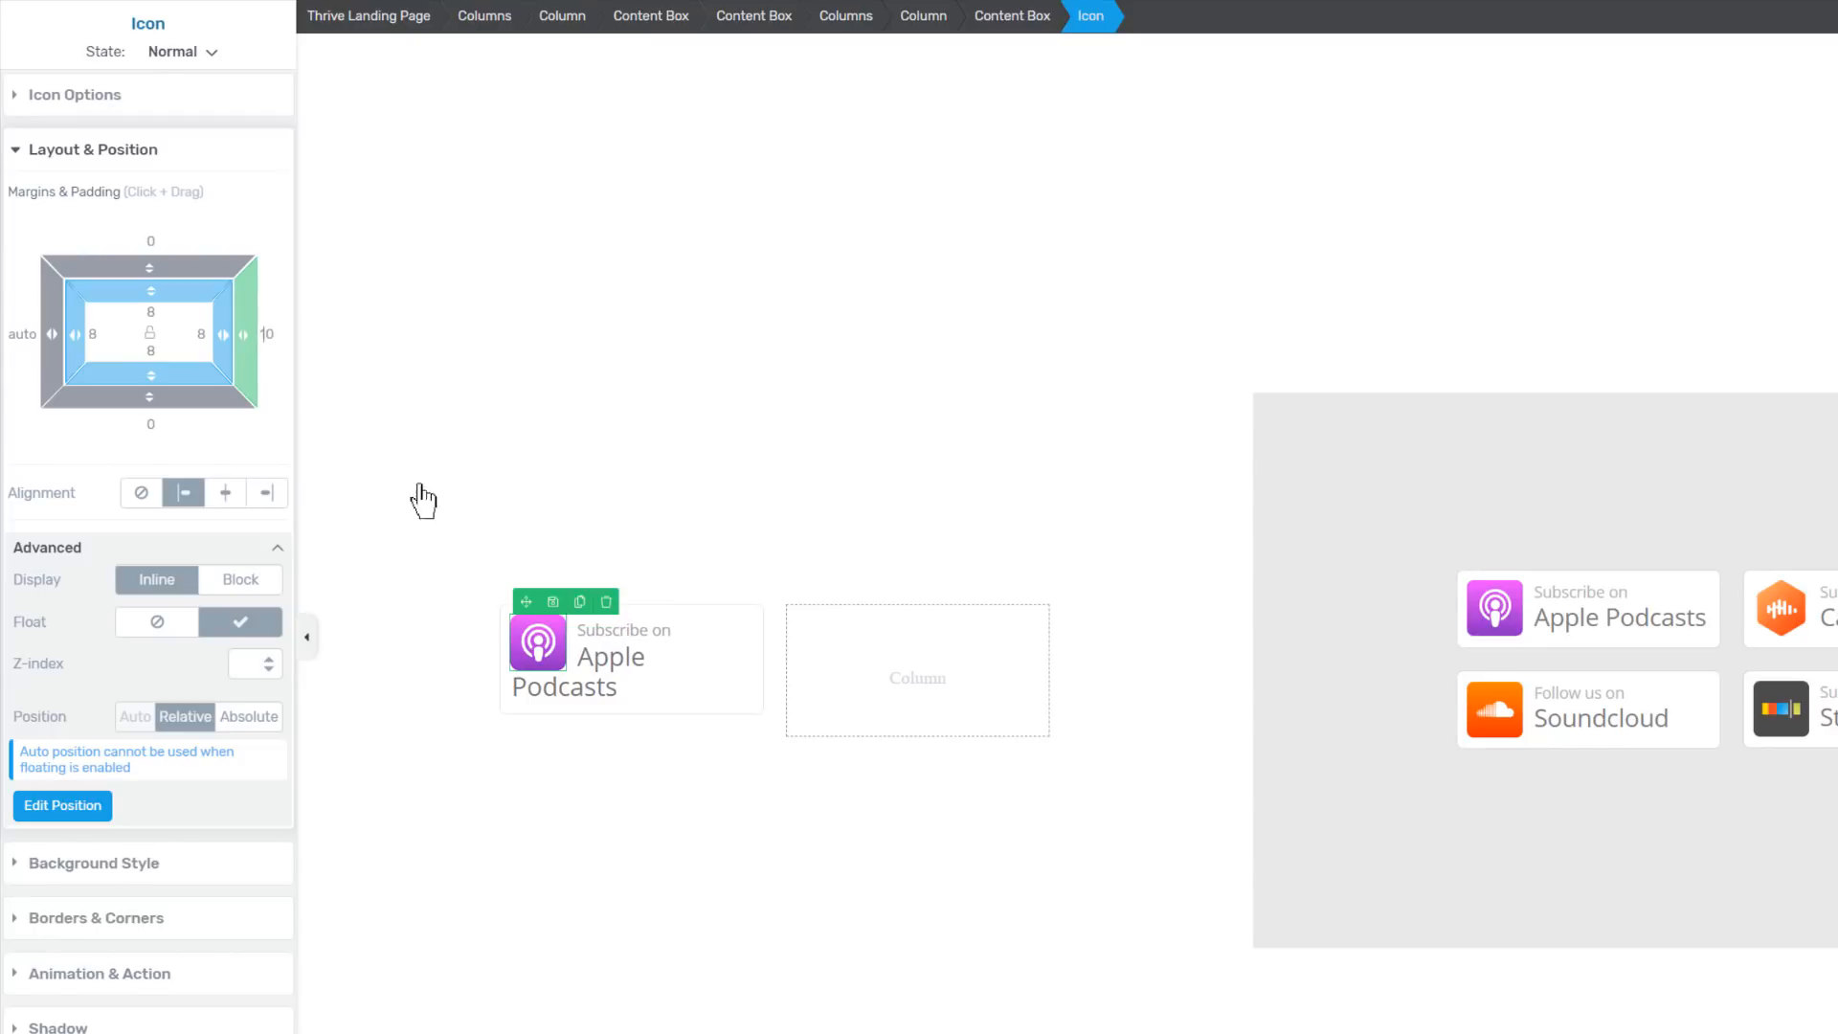
# Set the font size of the "Apple Podcasts" text line to 20 px
pyautogui.click(614, 678)
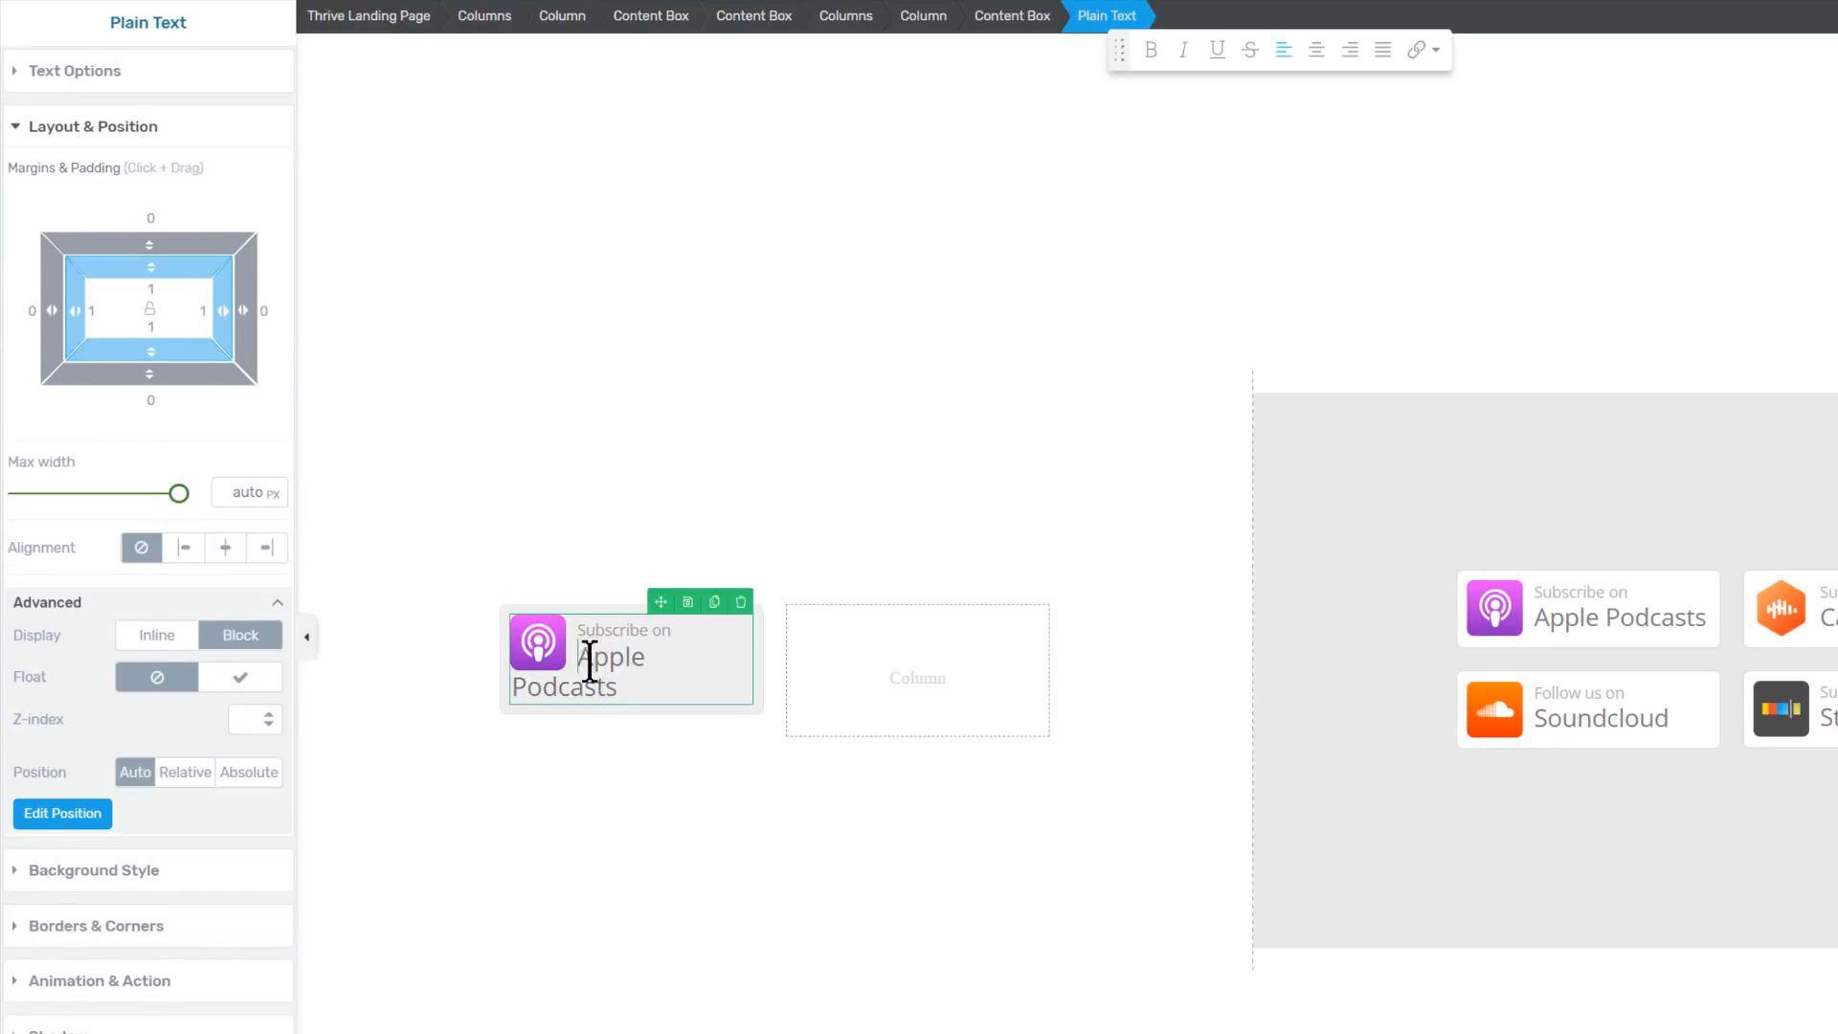
pyautogui.tripleClick(590, 660)
pyautogui.click(58, 72)
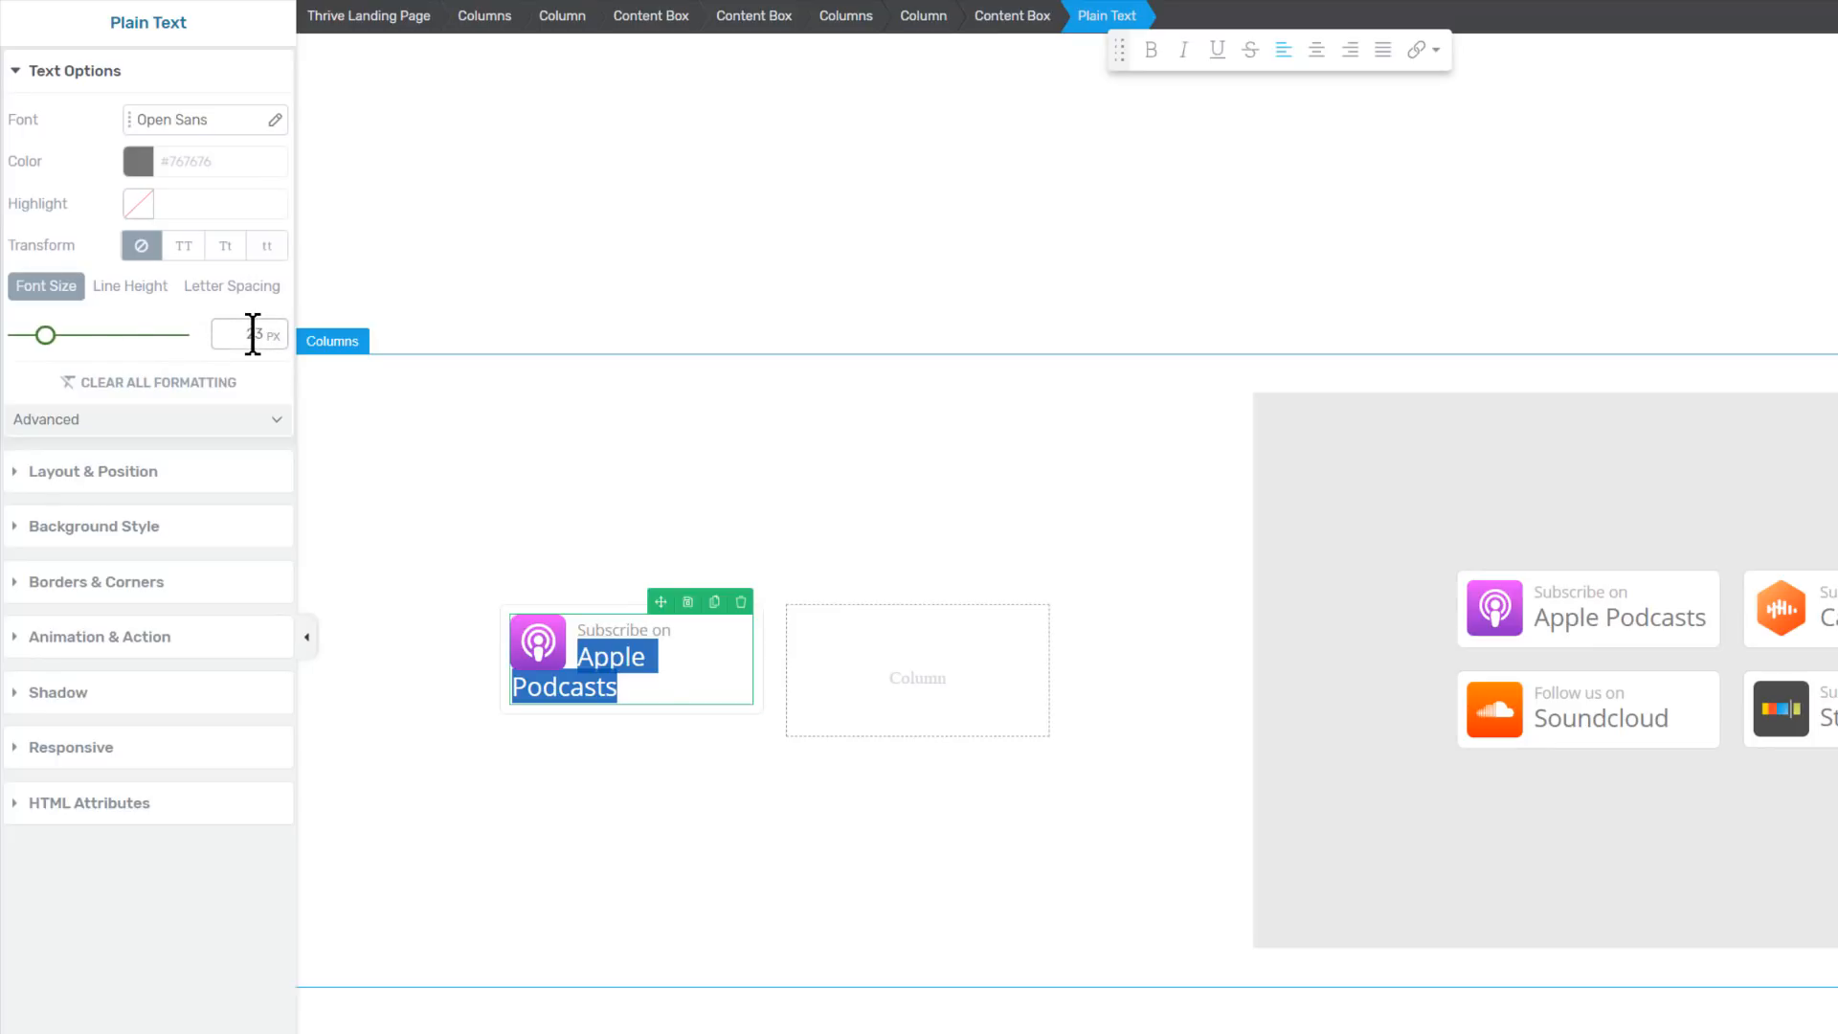
pyautogui.write('20')
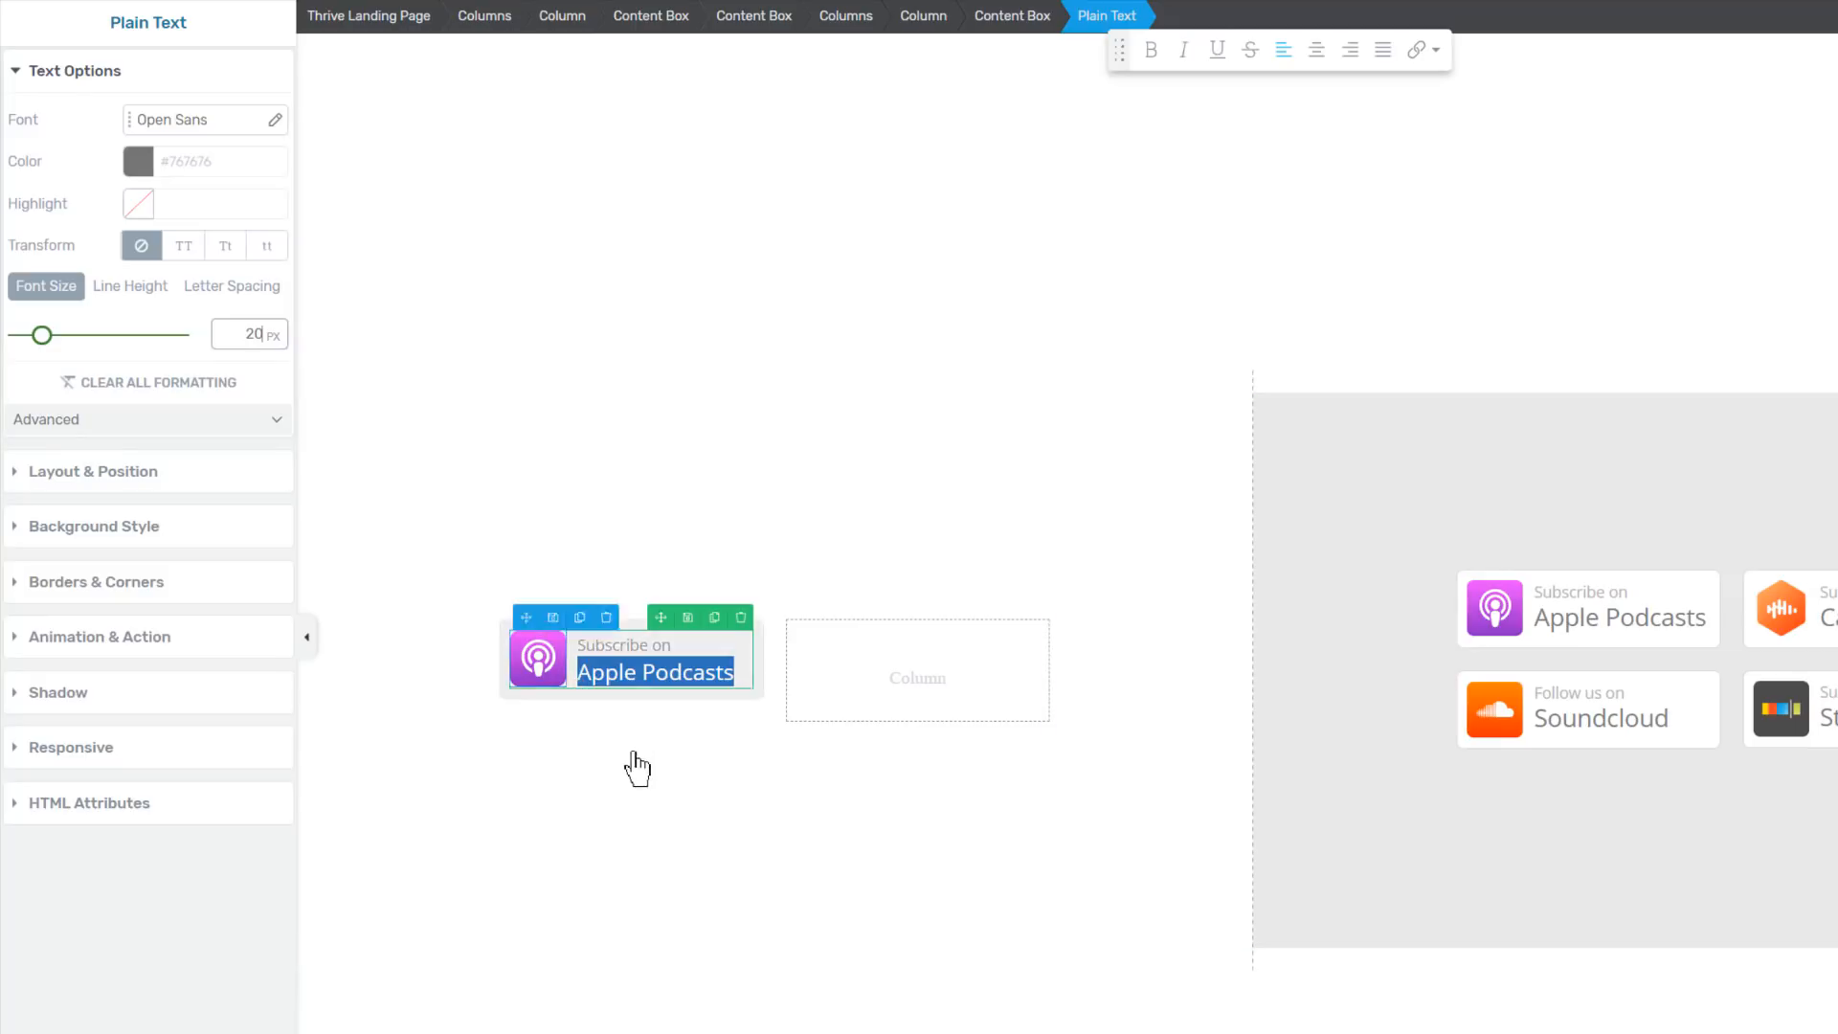
pyautogui.click(597, 787)
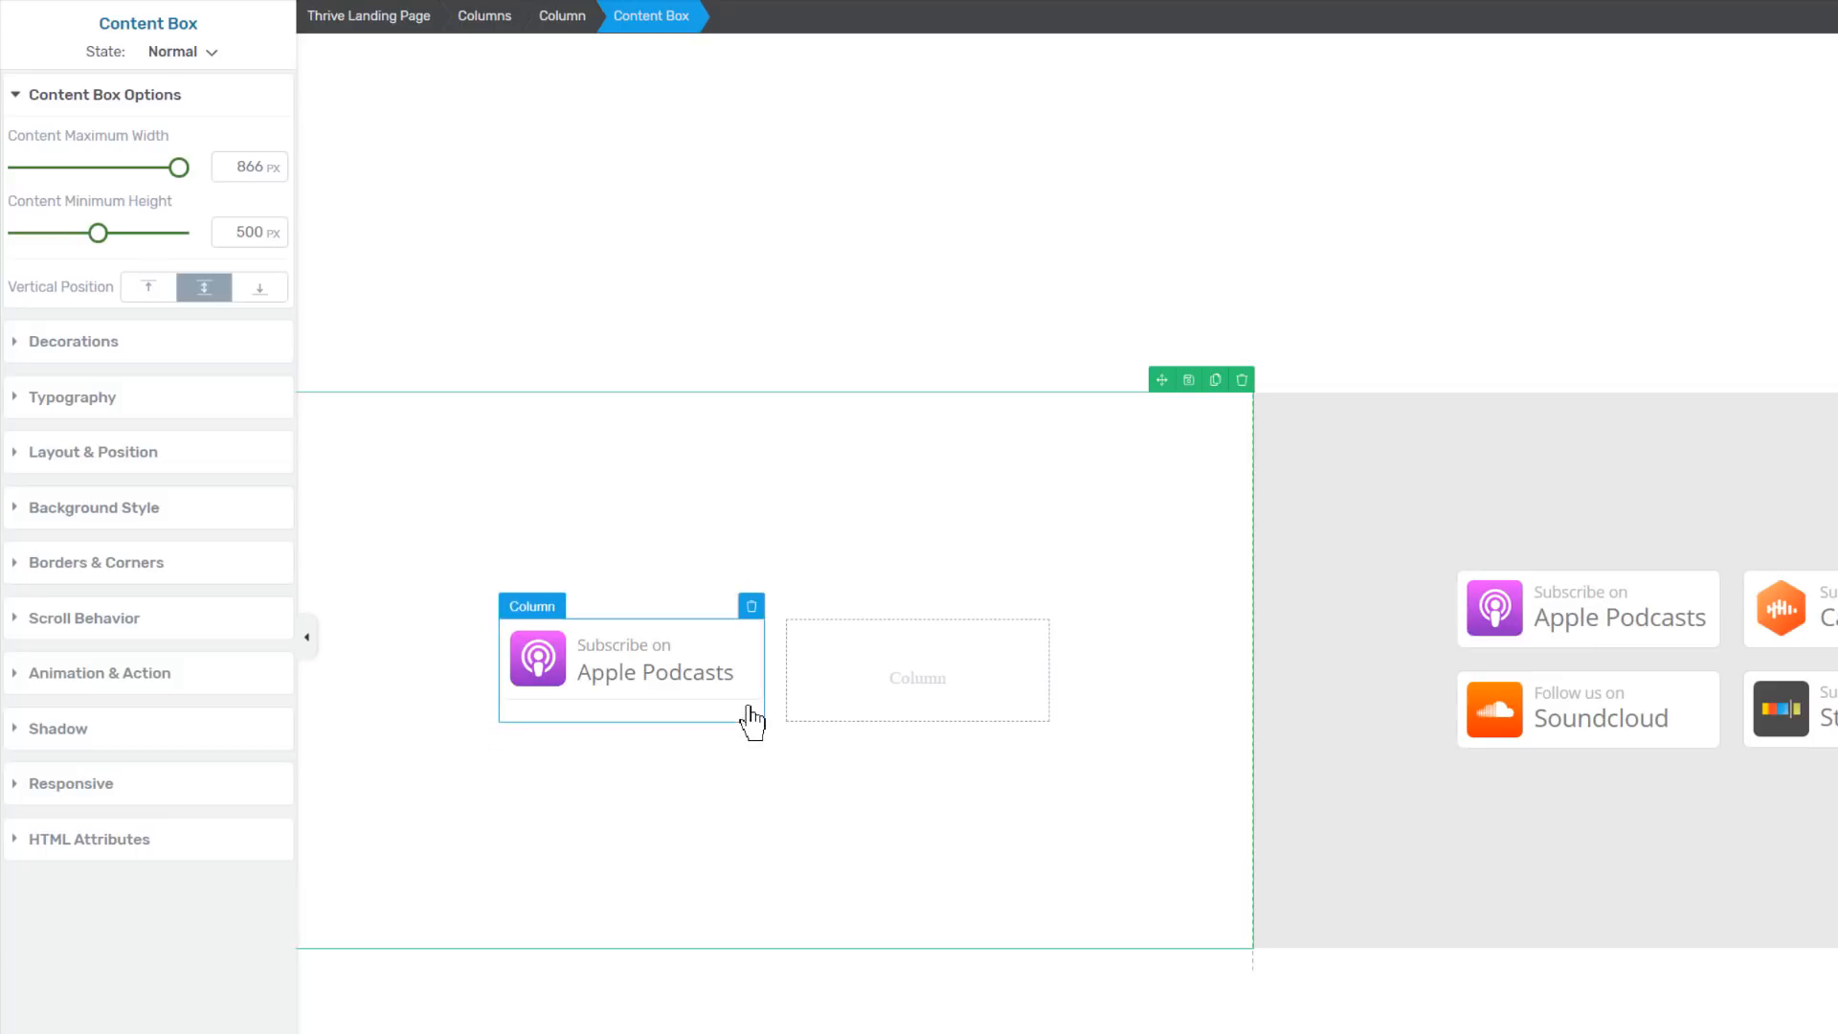
# Link the whole Apple Podcasts content box to "#" and make the link open in a new tab
pyautogui.click(751, 713)
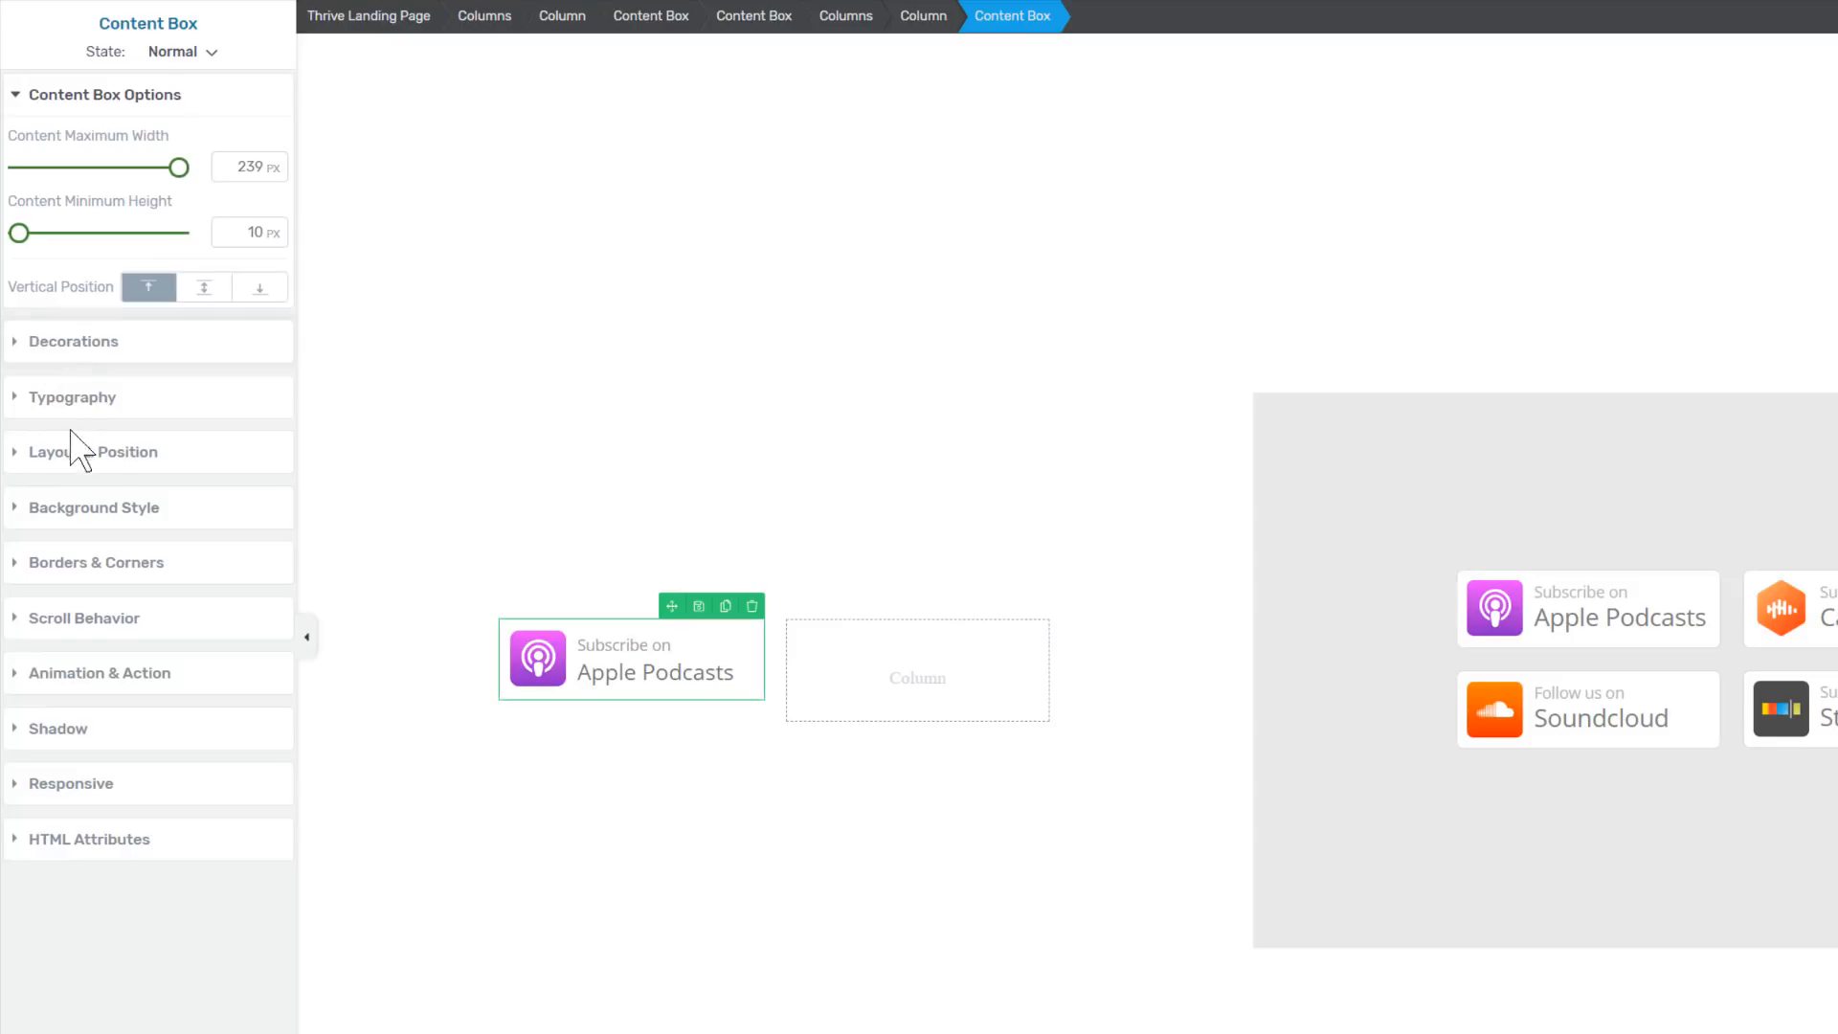
pyautogui.click(115, 682)
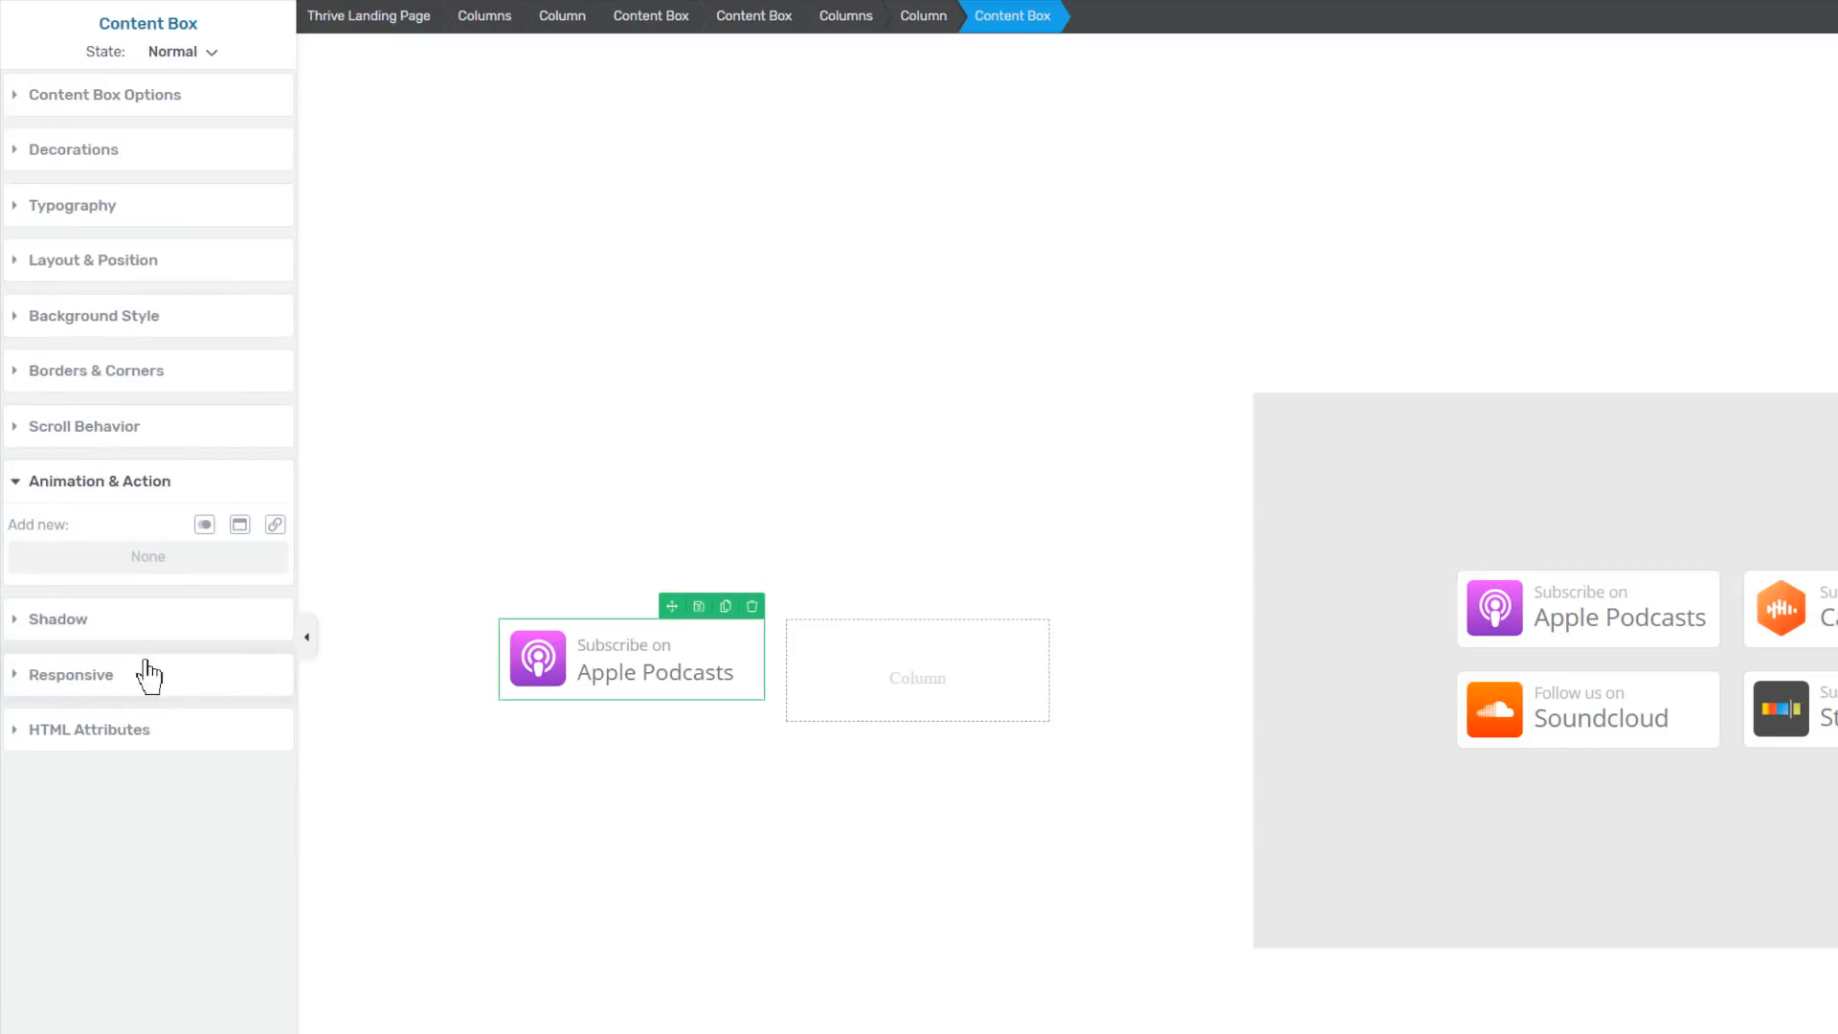
pyautogui.click(275, 525)
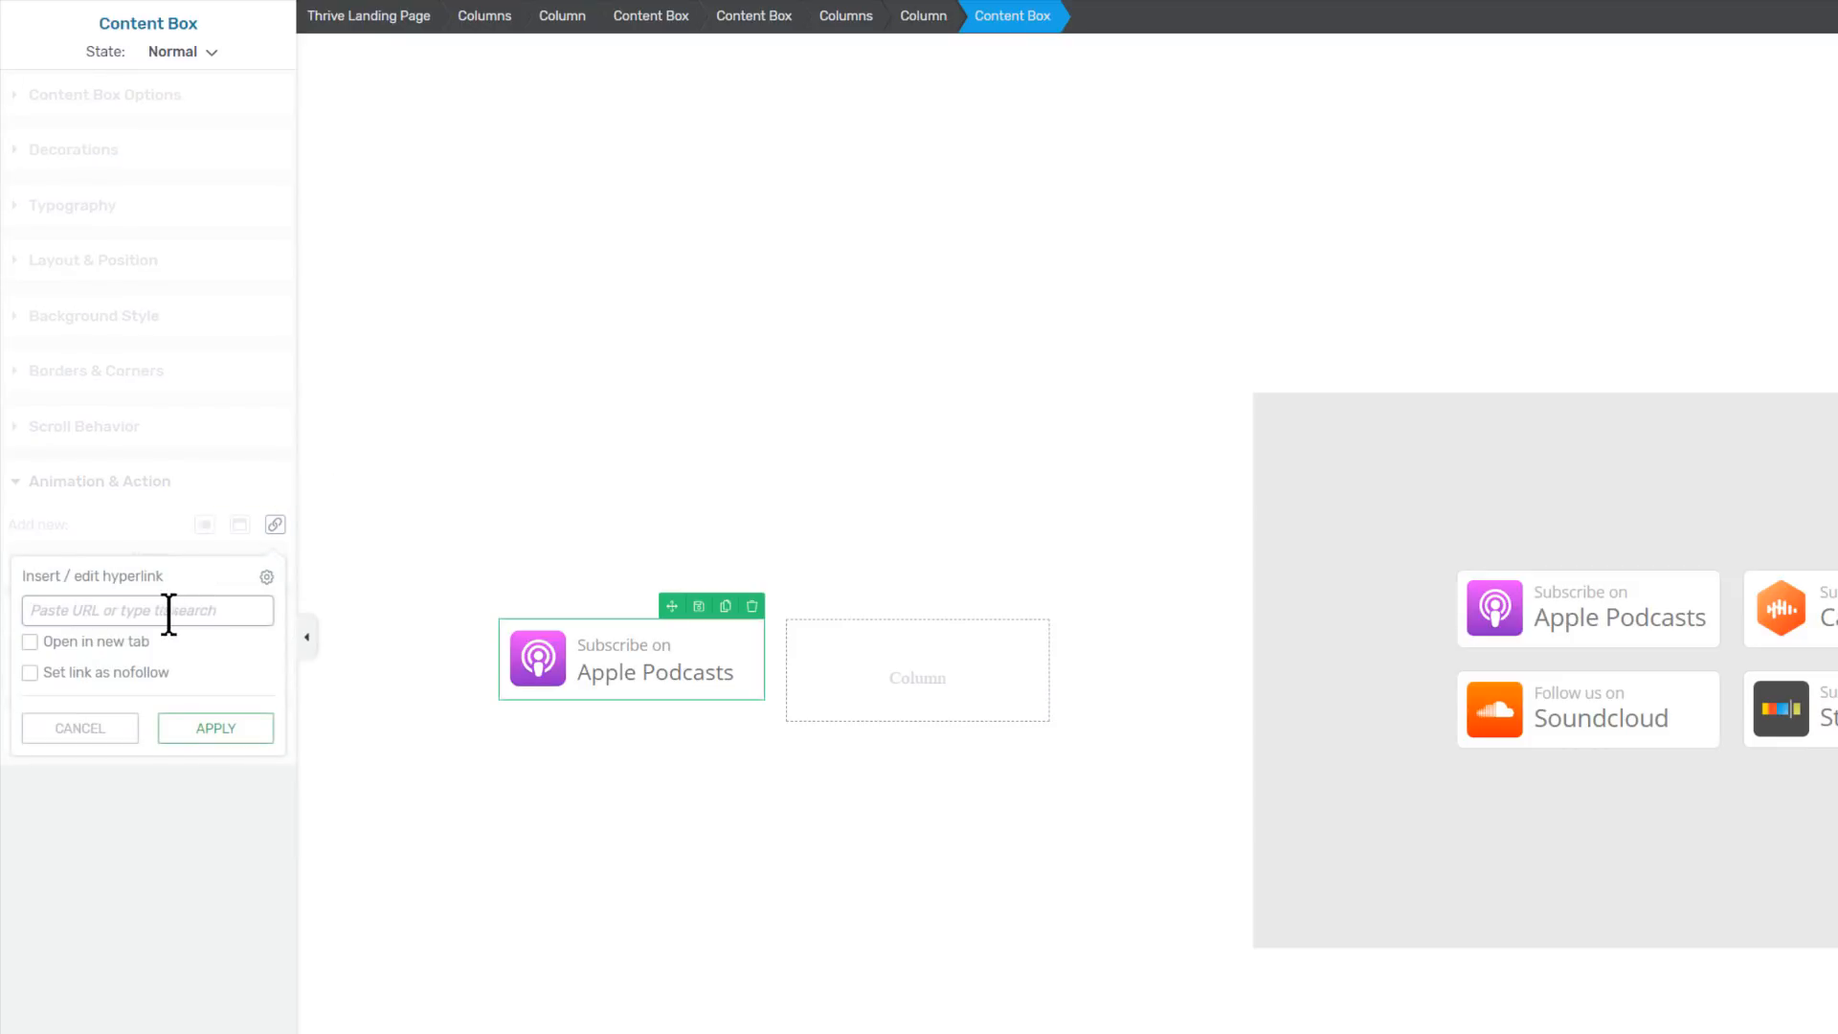
pyautogui.write('#')
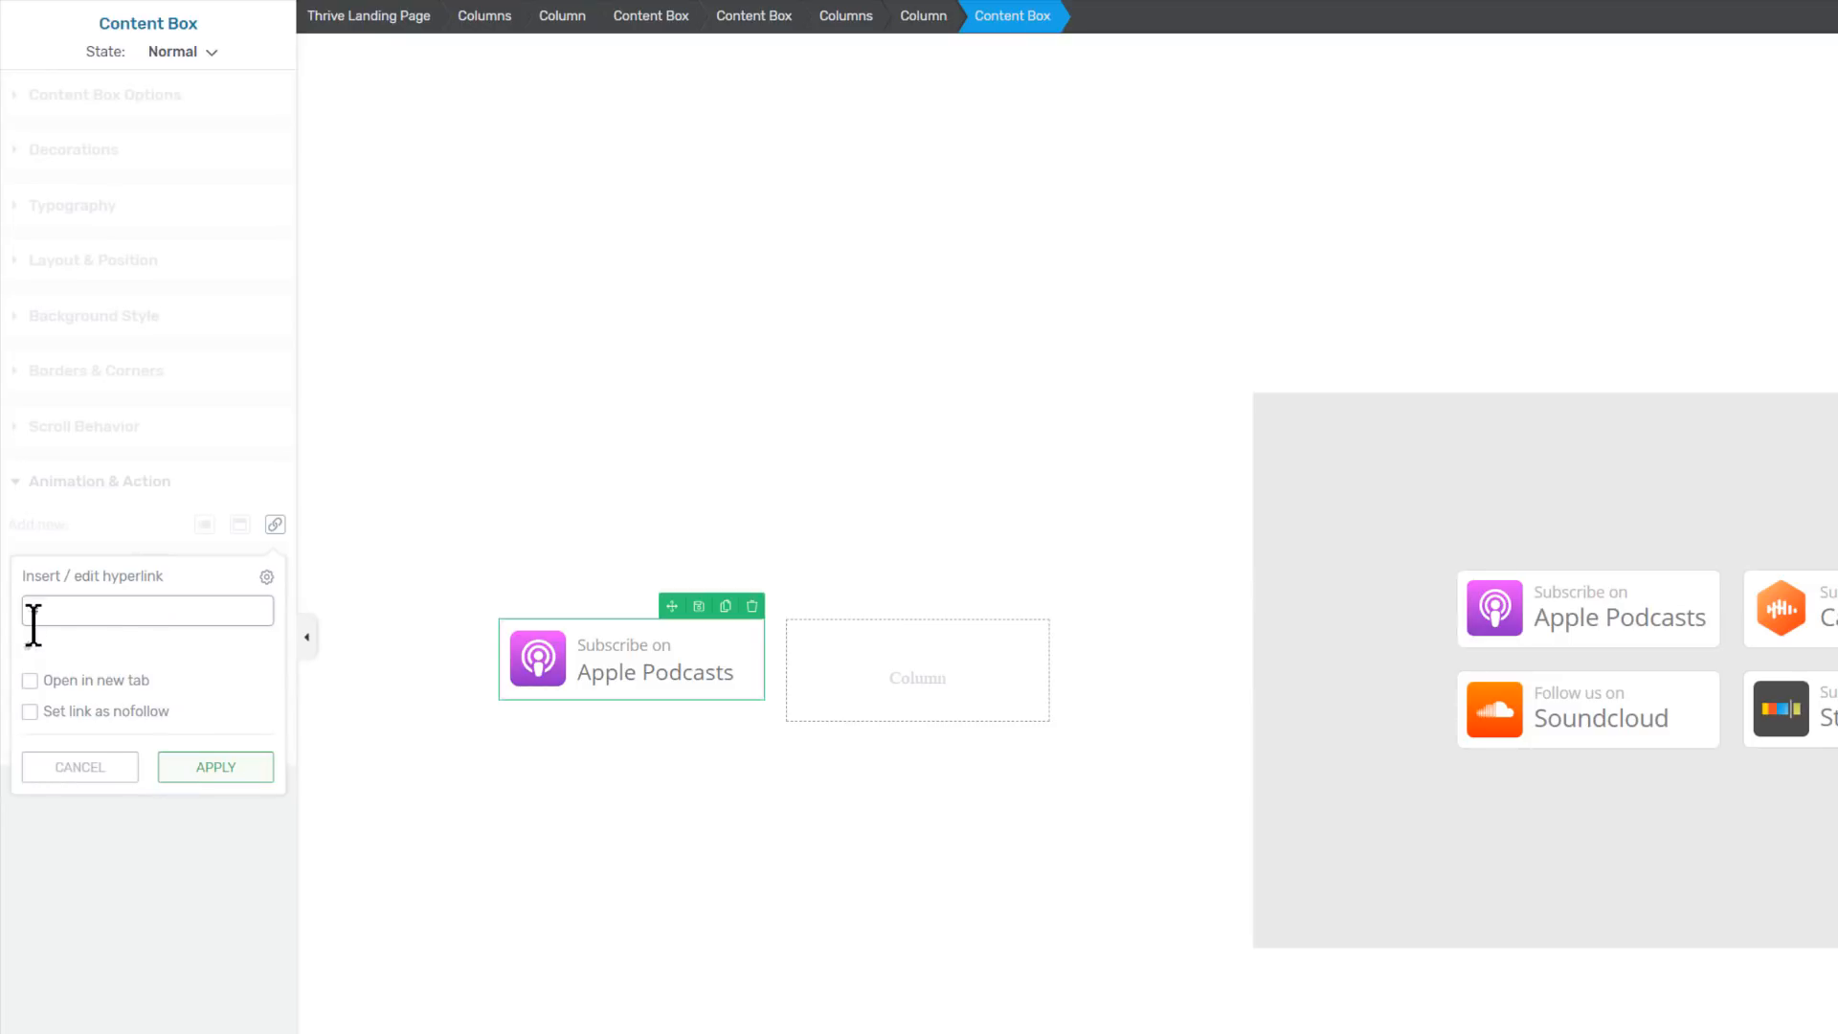
pyautogui.click(113, 686)
pyautogui.click(213, 771)
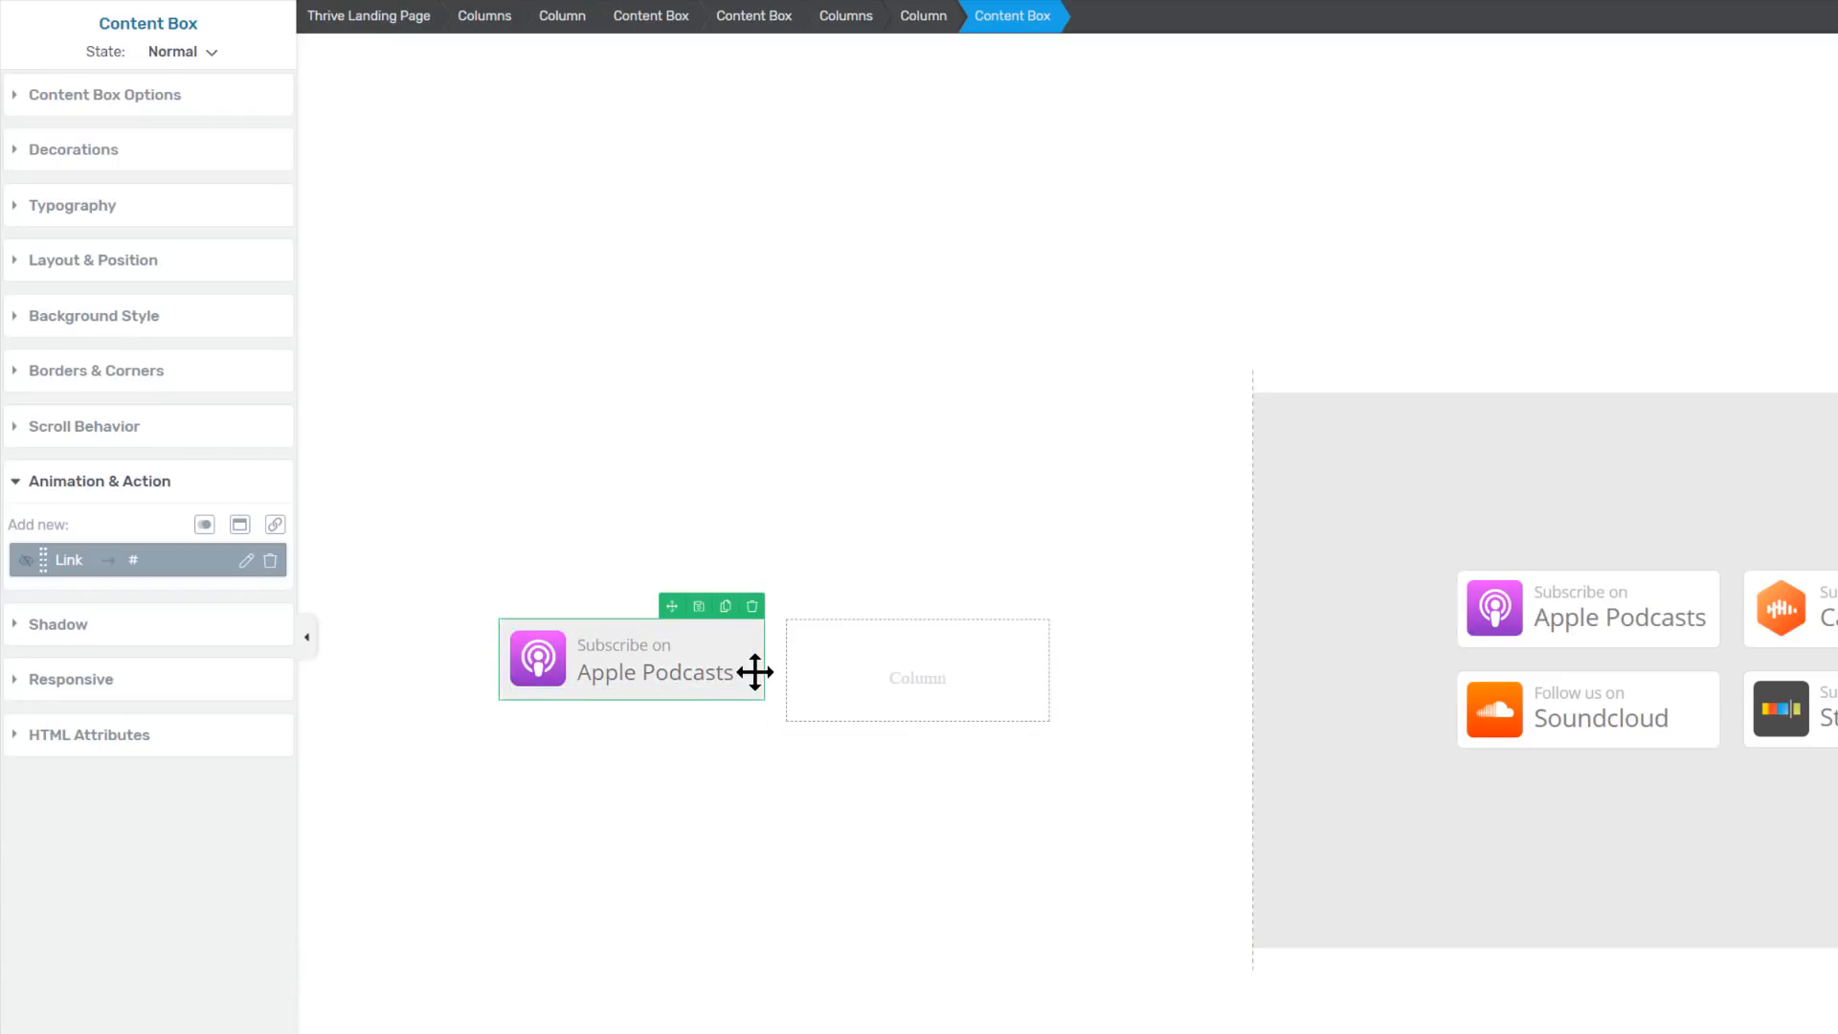
pyautogui.click(793, 814)
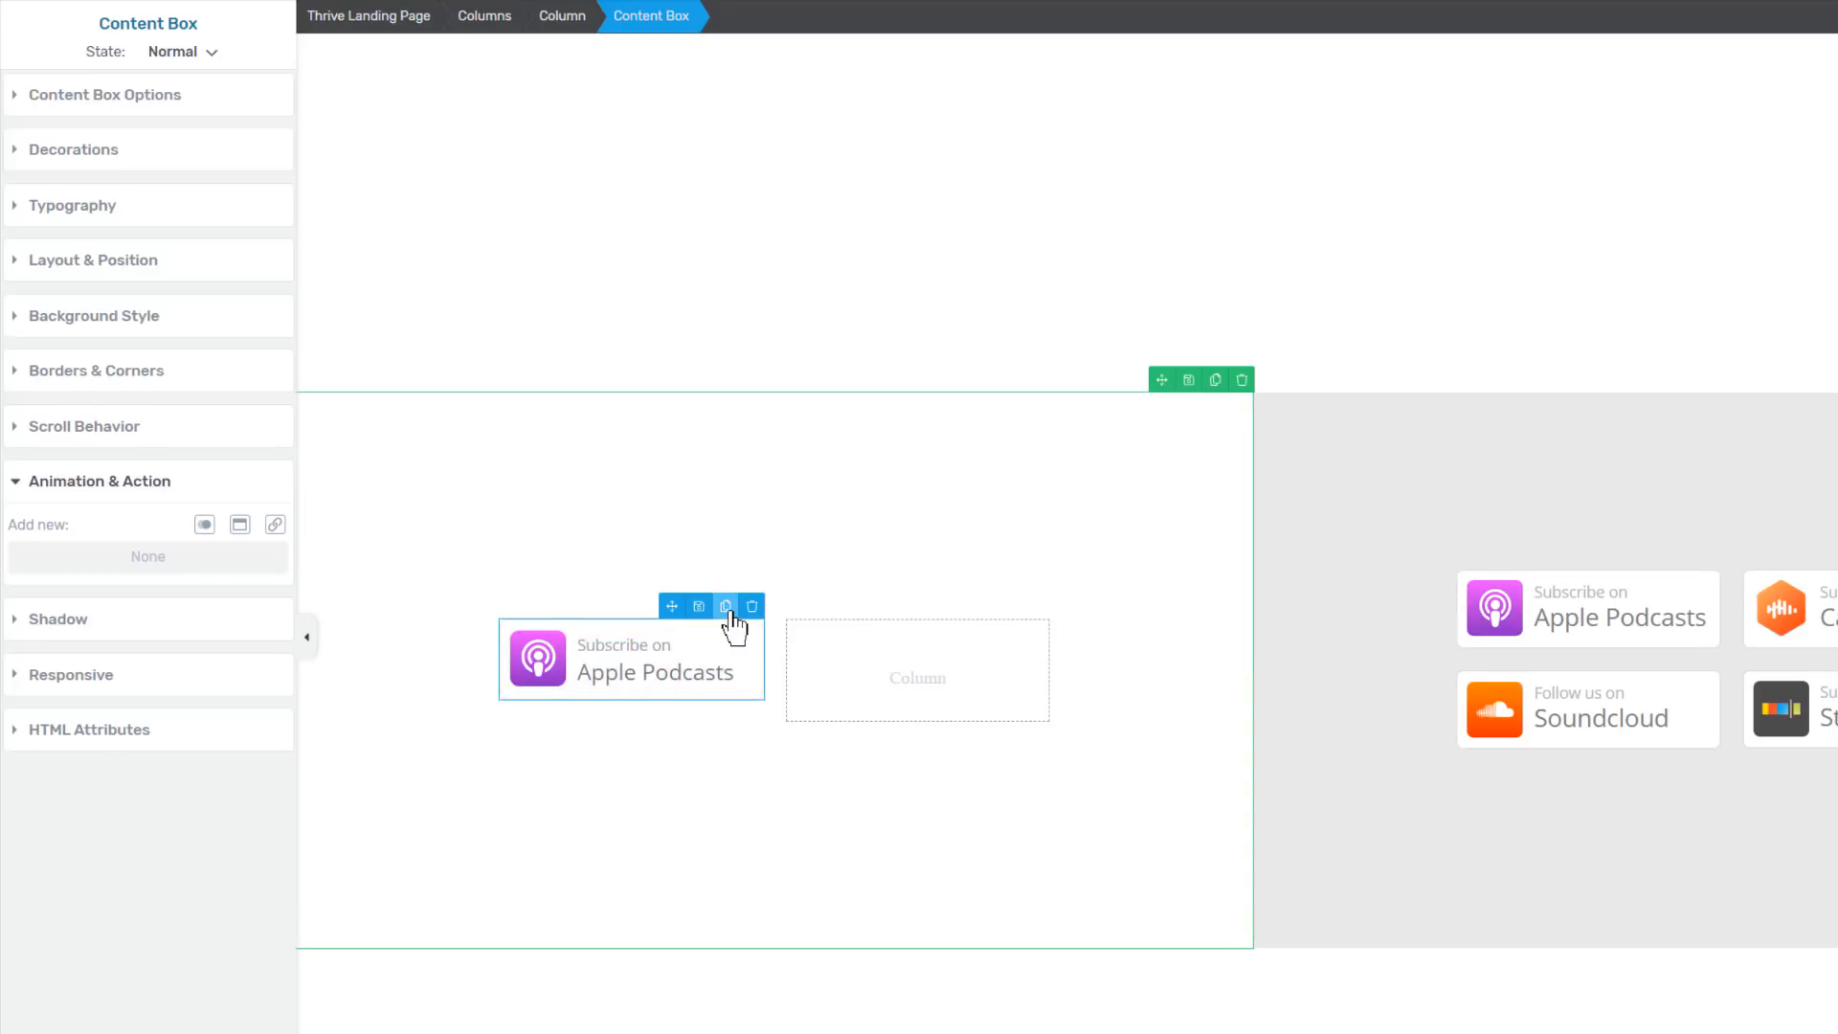
# Duplicate the Apple Podcasts box and change the lower copy's text to "Follow us on" and "Soundcloud"
pyautogui.click(726, 607)
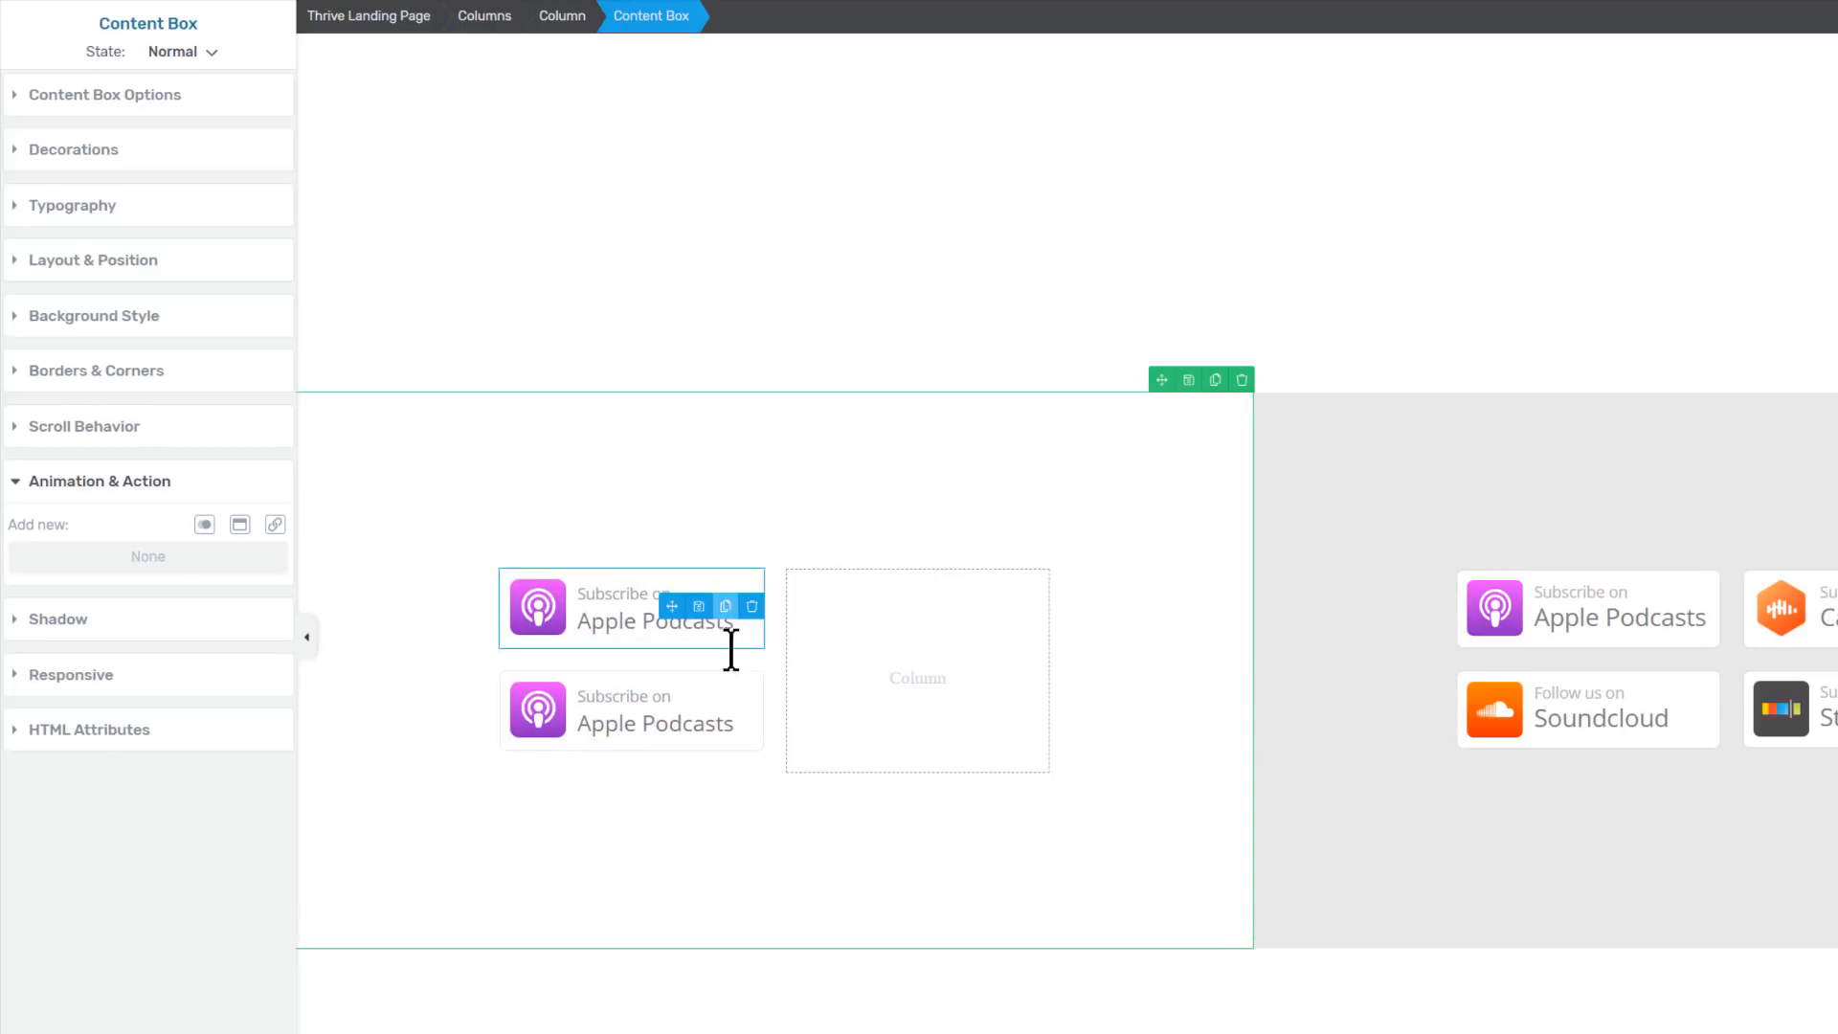
pyautogui.click(593, 709)
pyautogui.moveTo(579, 697); pyautogui.dragTo(667, 696)
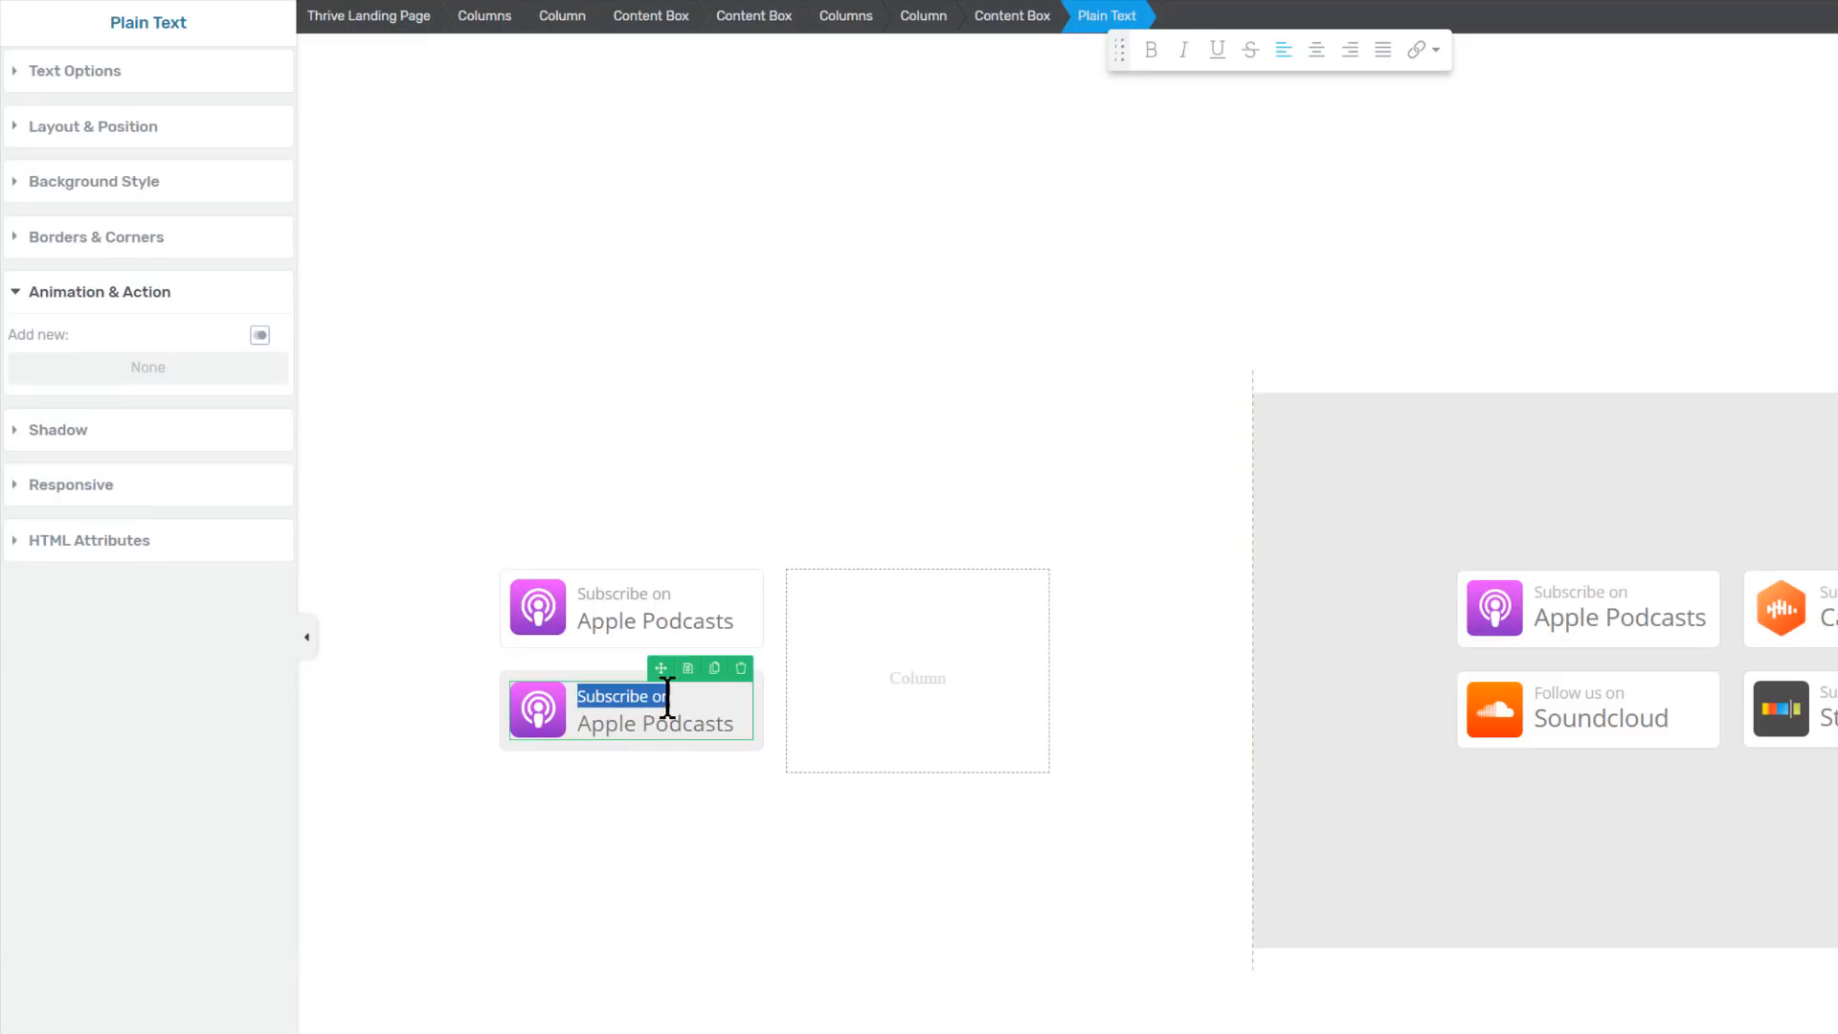
pyautogui.write('Follow us')
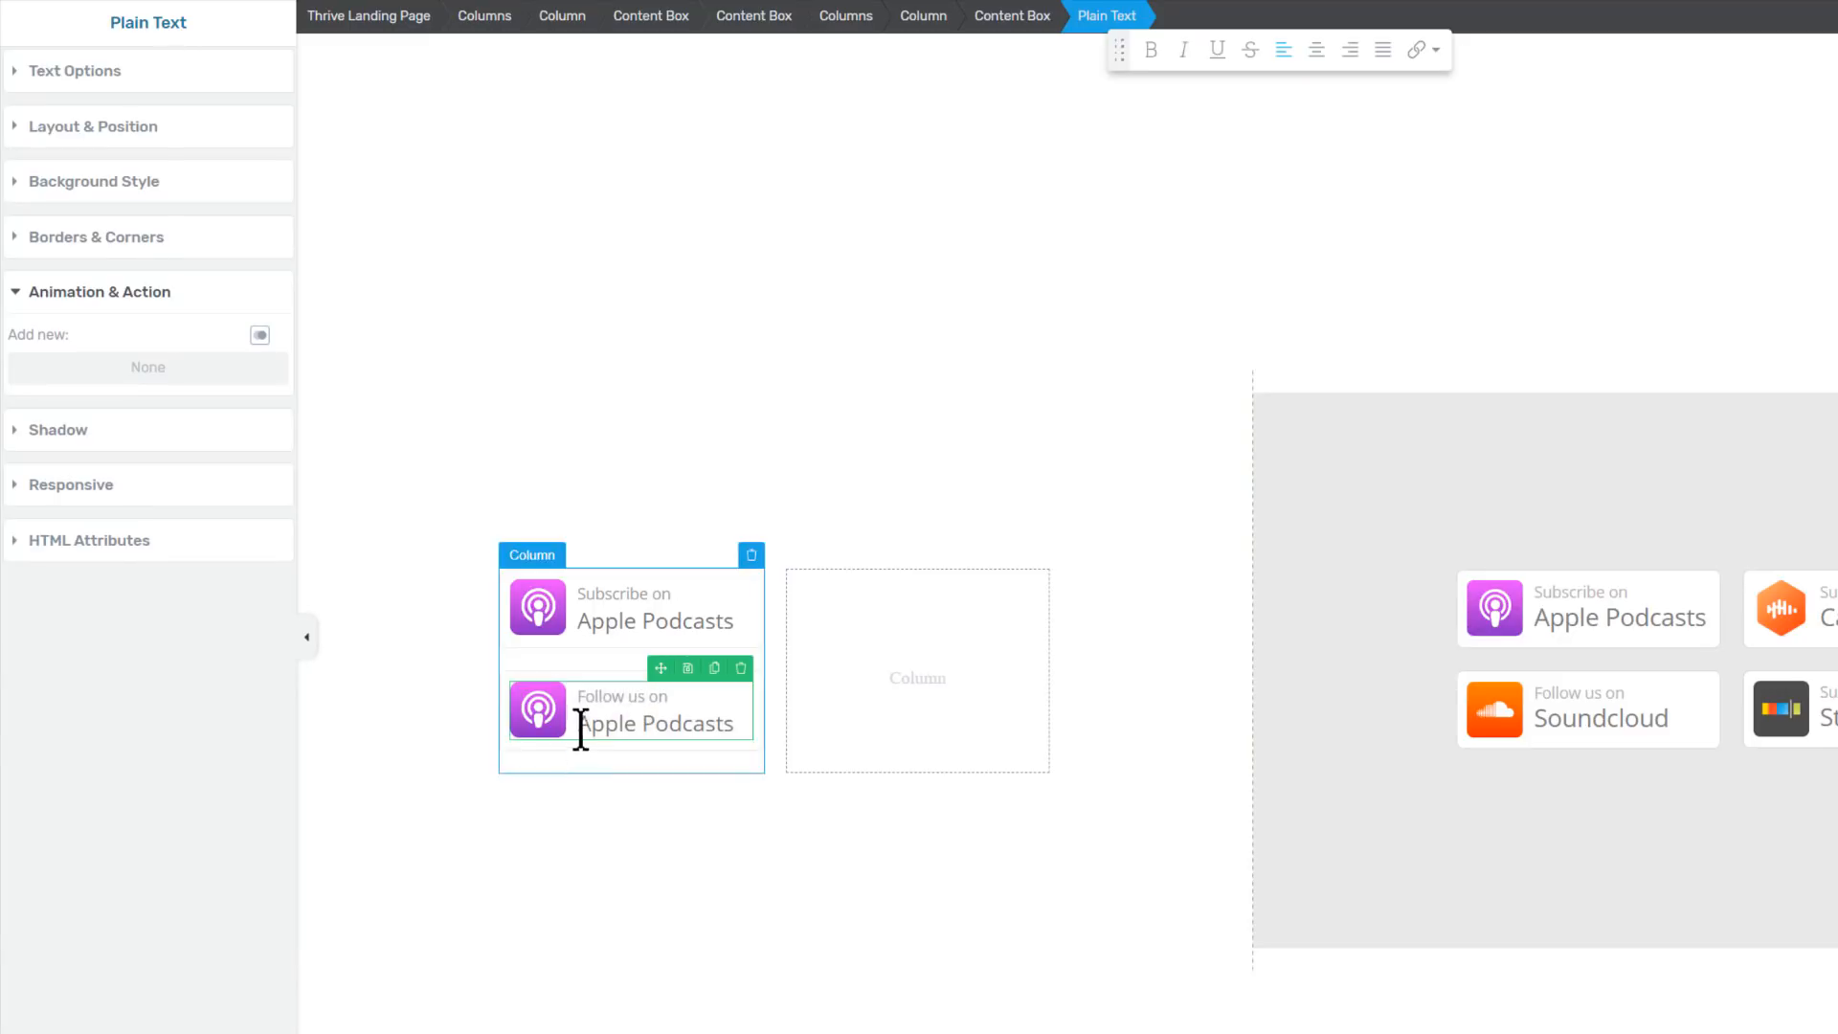
pyautogui.moveTo(578, 725); pyautogui.dragTo(740, 725)
pyautogui.write('Soundcloud')
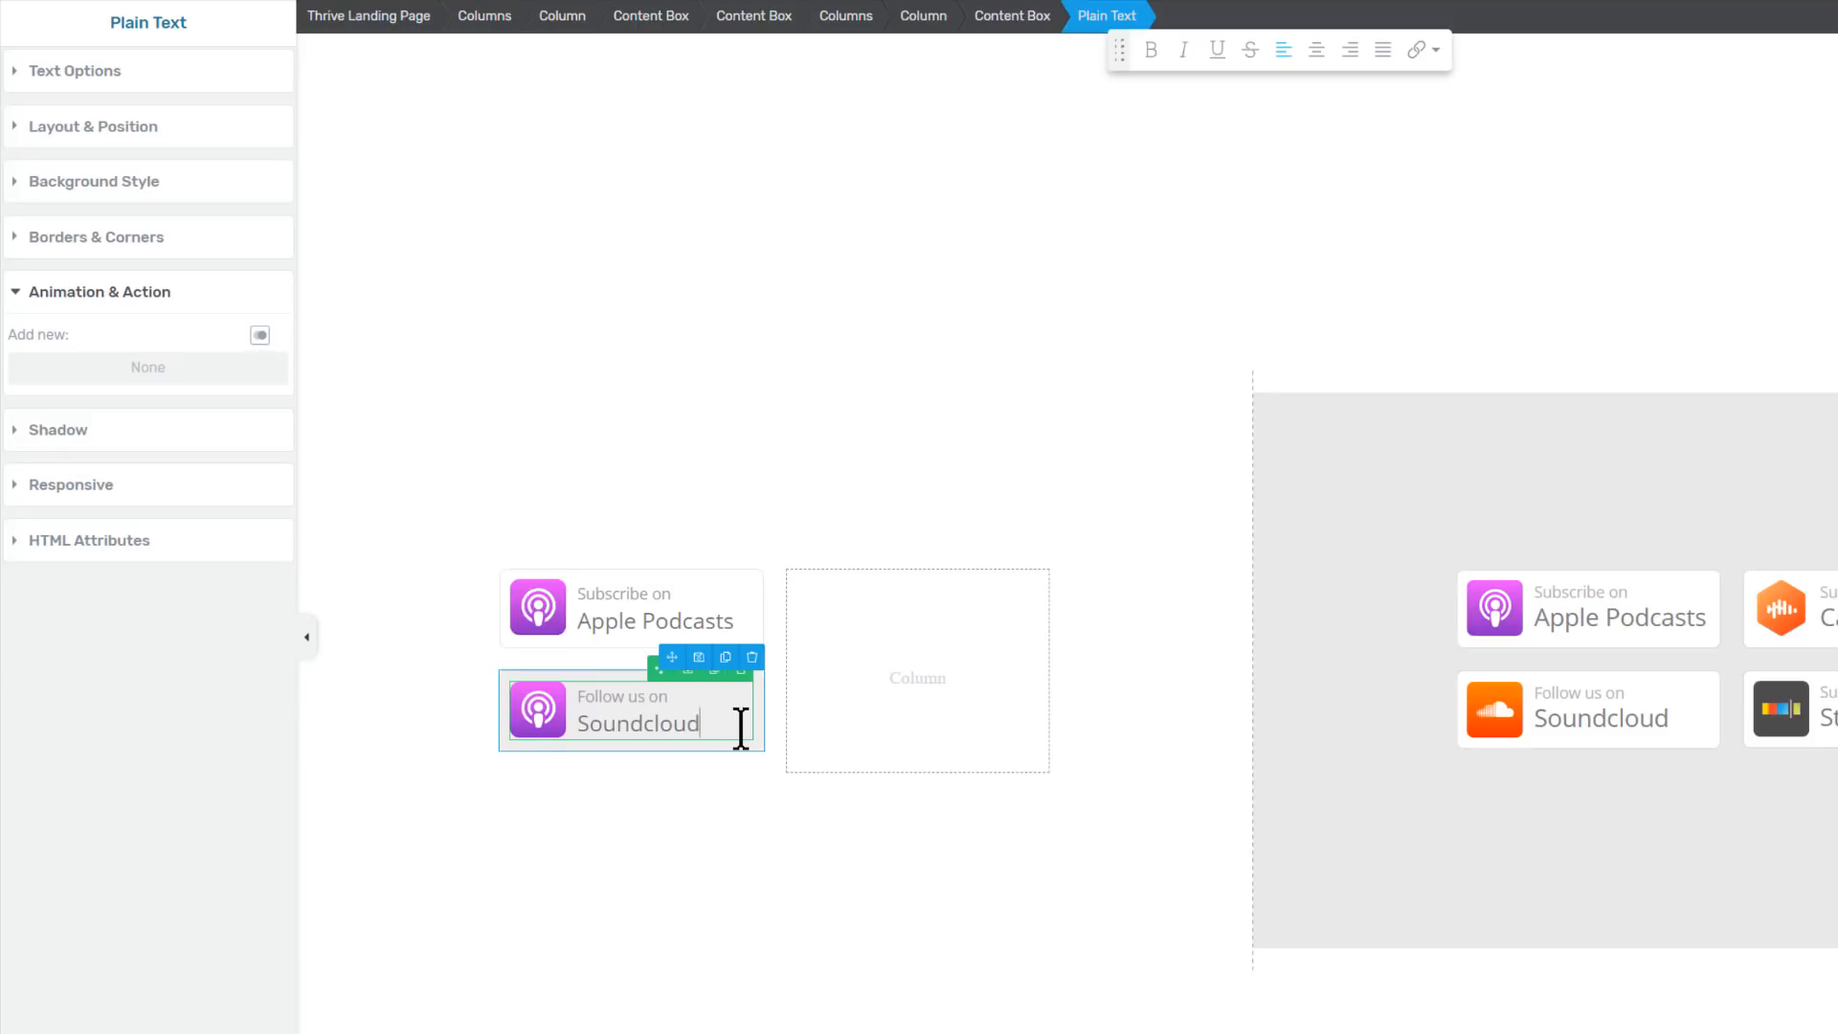
# Replace the podcast icon in the Soundcloud box with the Soundcloud brand icon
pyautogui.click(540, 716)
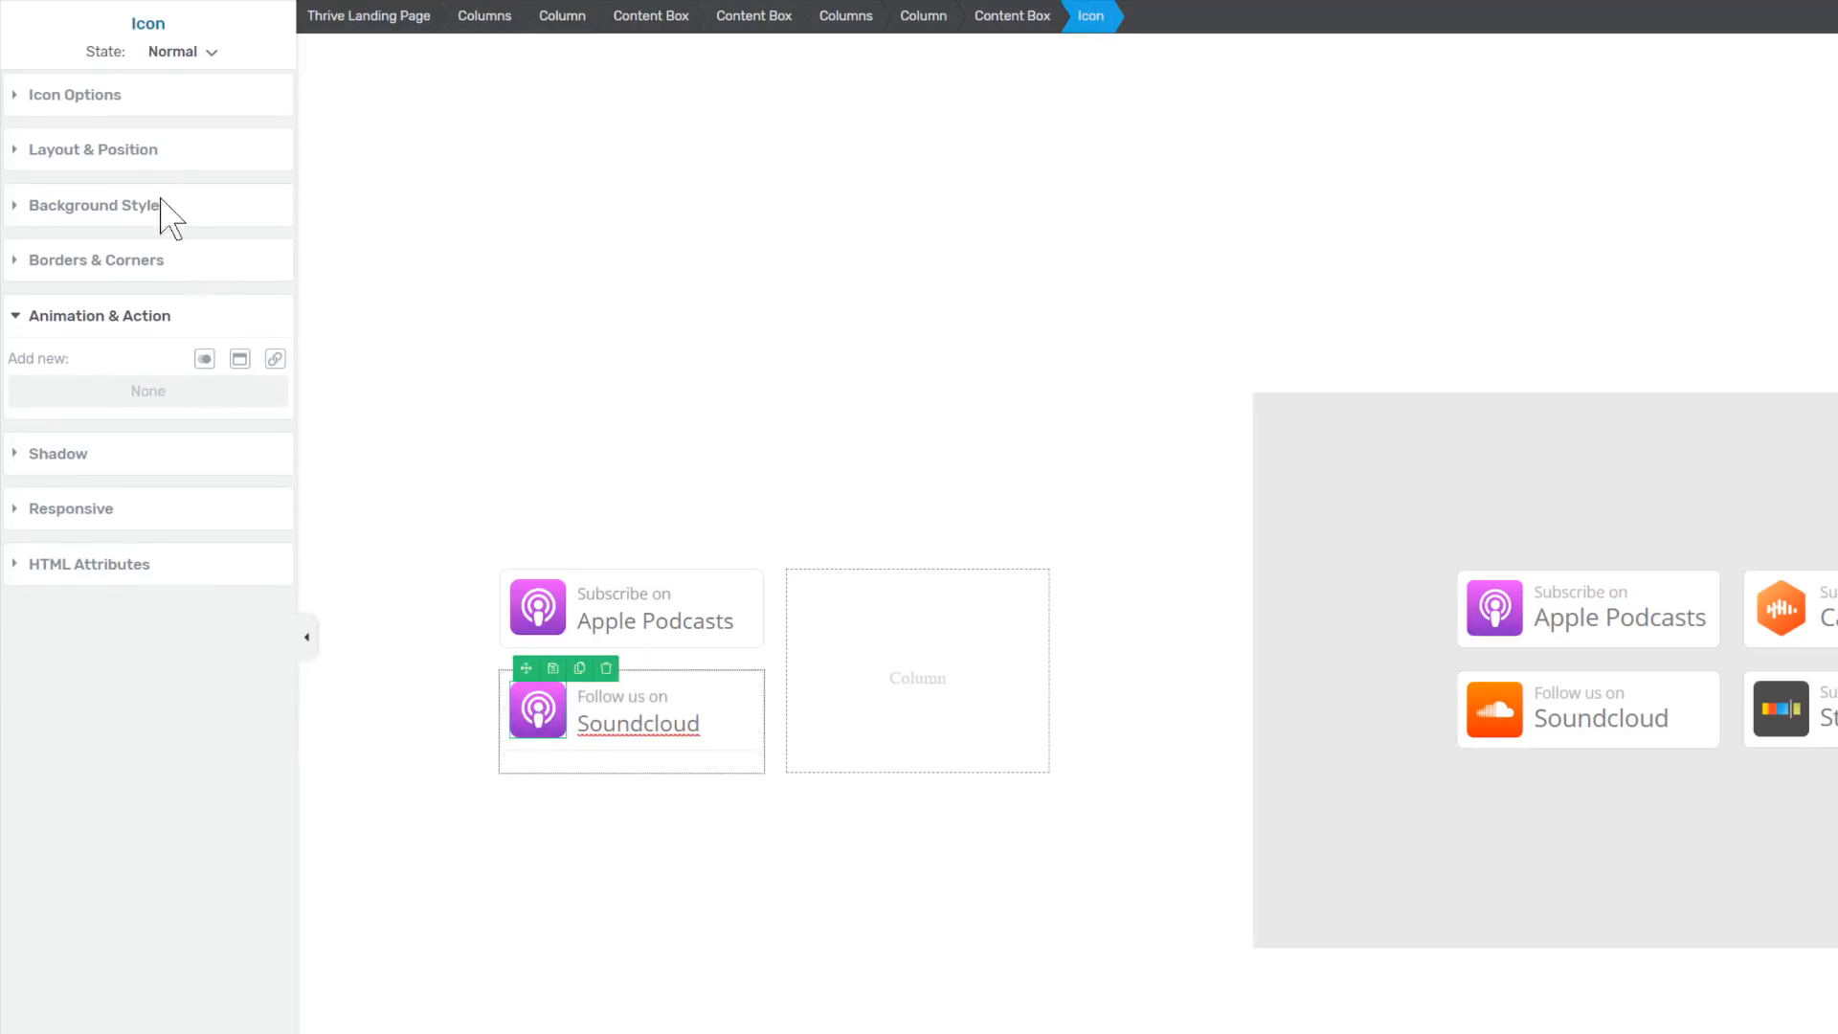
pyautogui.click(107, 101)
pyautogui.click(197, 156)
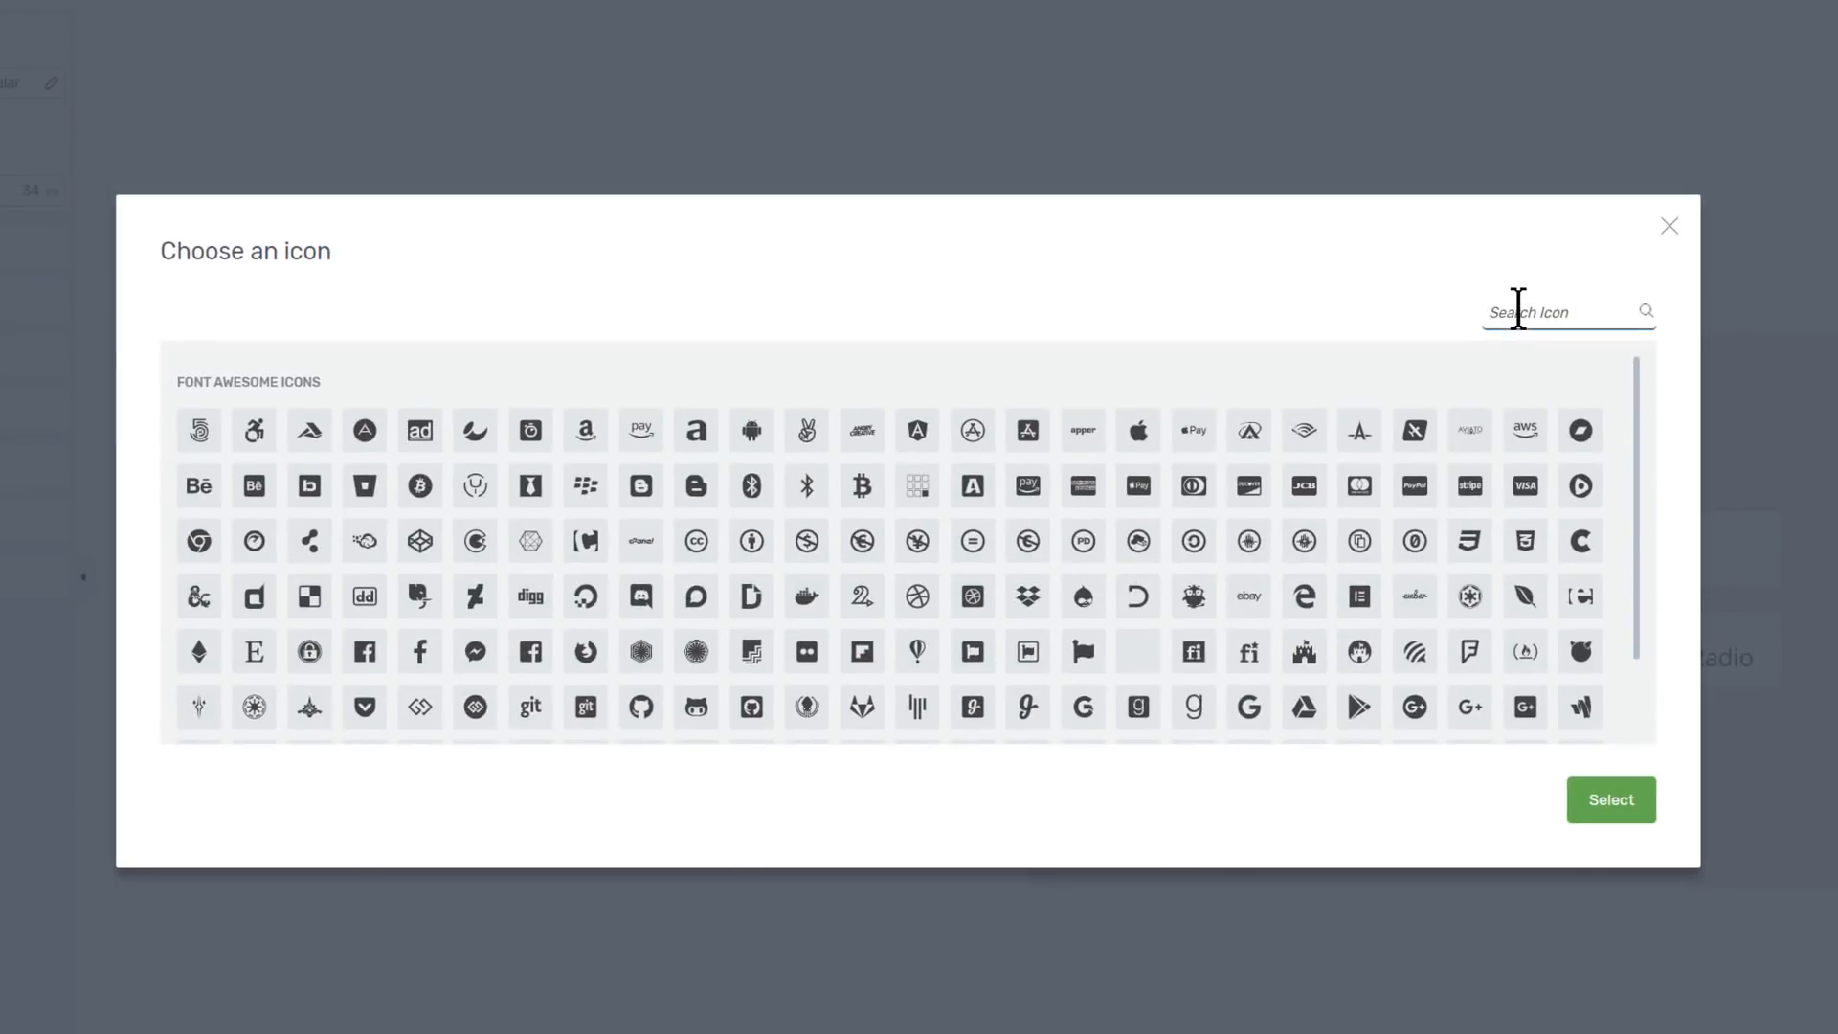
pyautogui.write('soundc')
pyautogui.click(199, 430)
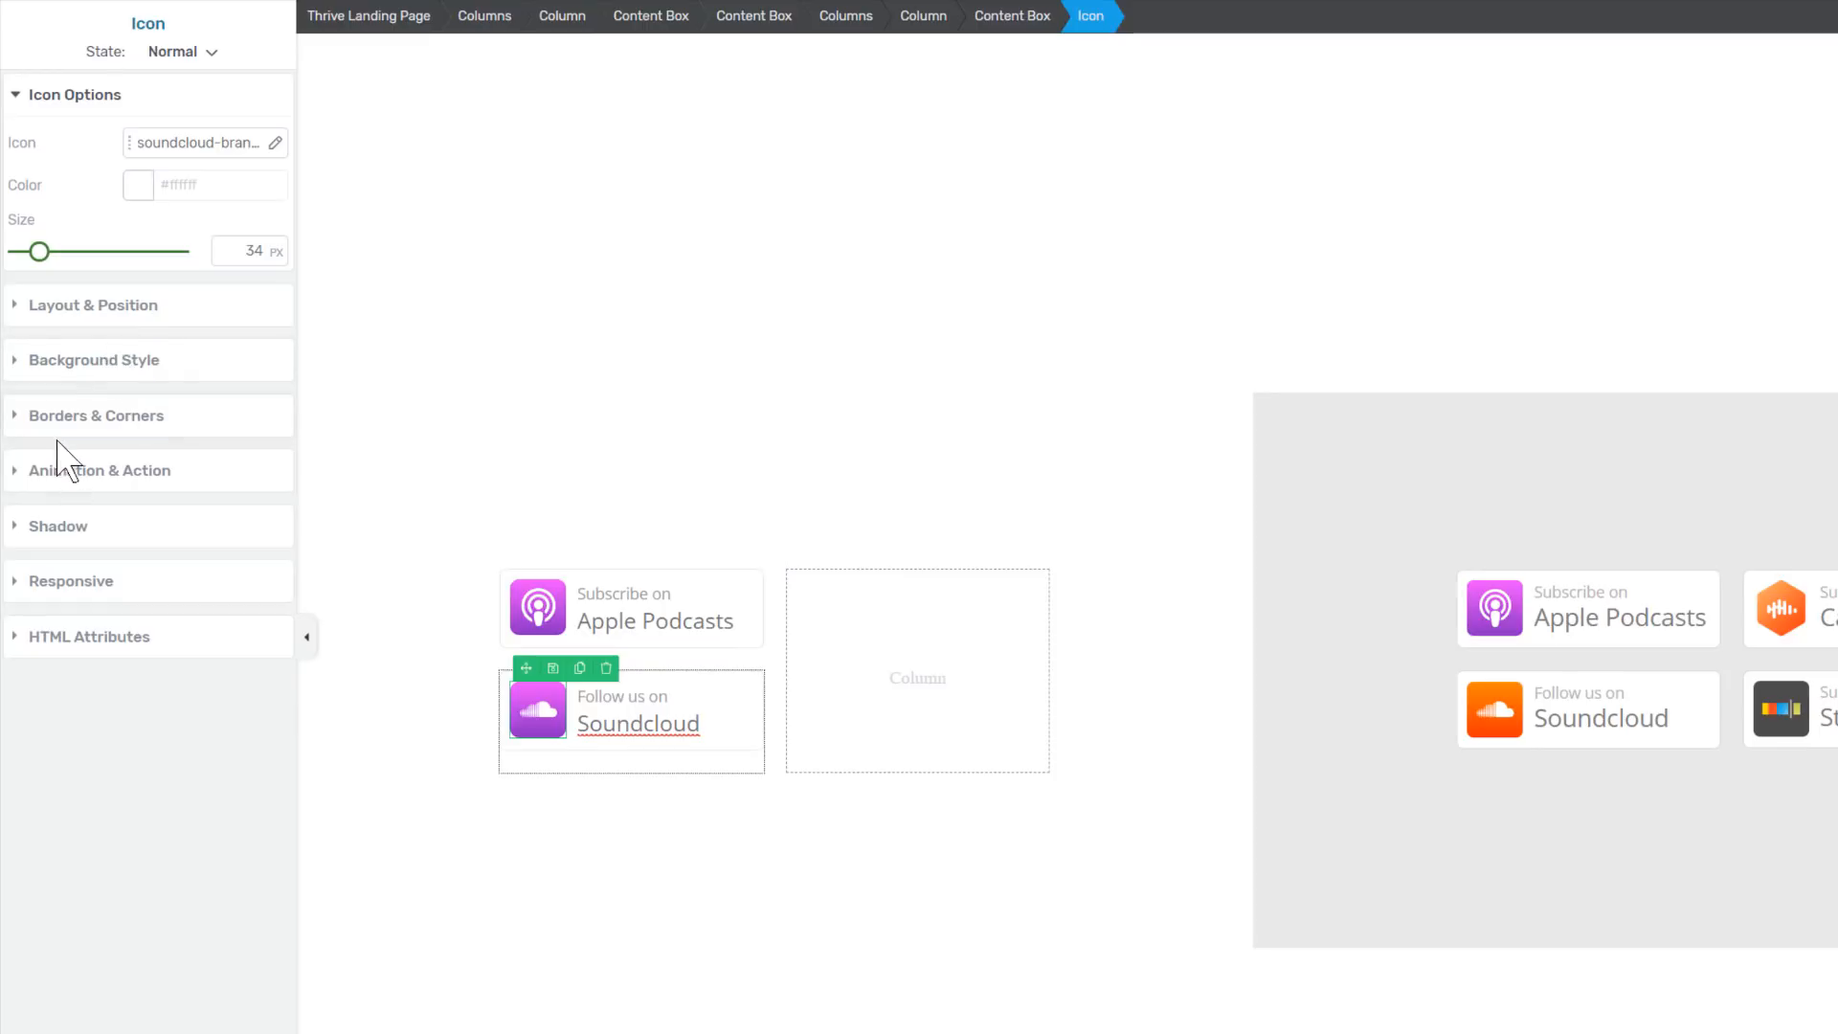
# Change the start colour of the Soundcloud icon's linear background gradient to orange (#ff7f06)
pyautogui.click(99, 381)
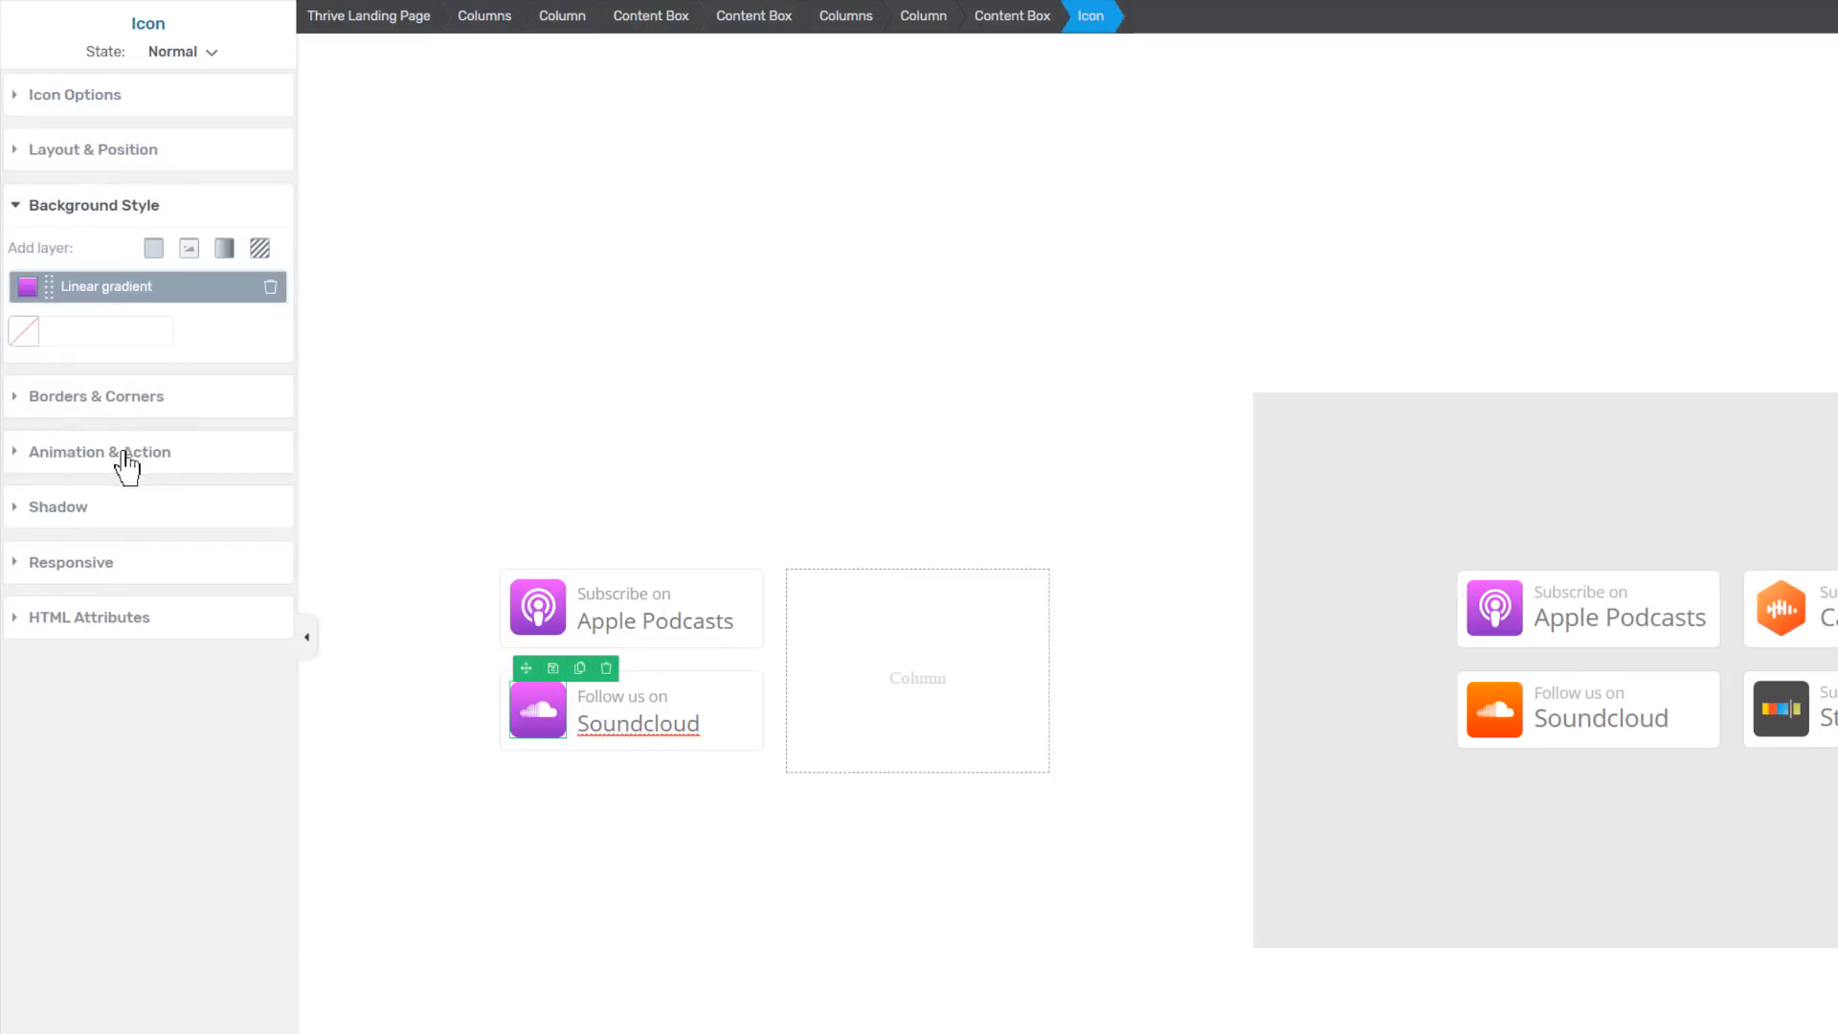
pyautogui.click(35, 292)
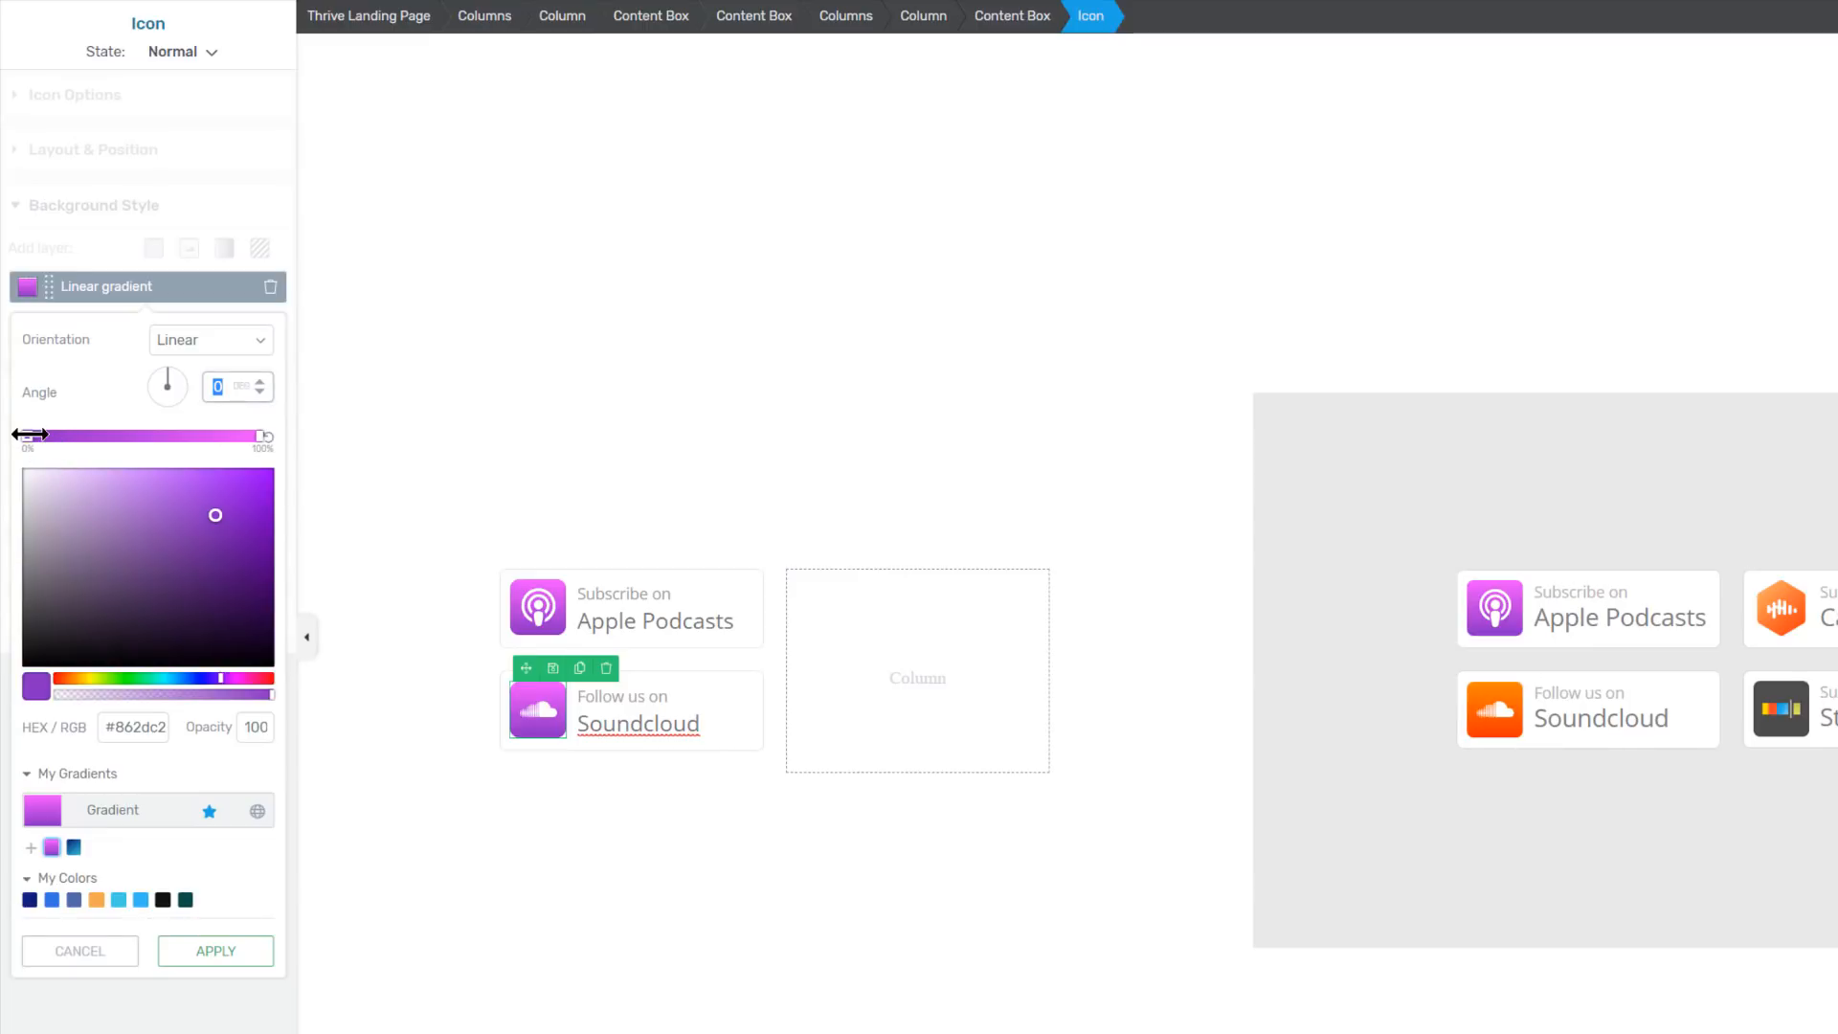
pyautogui.click(76, 681)
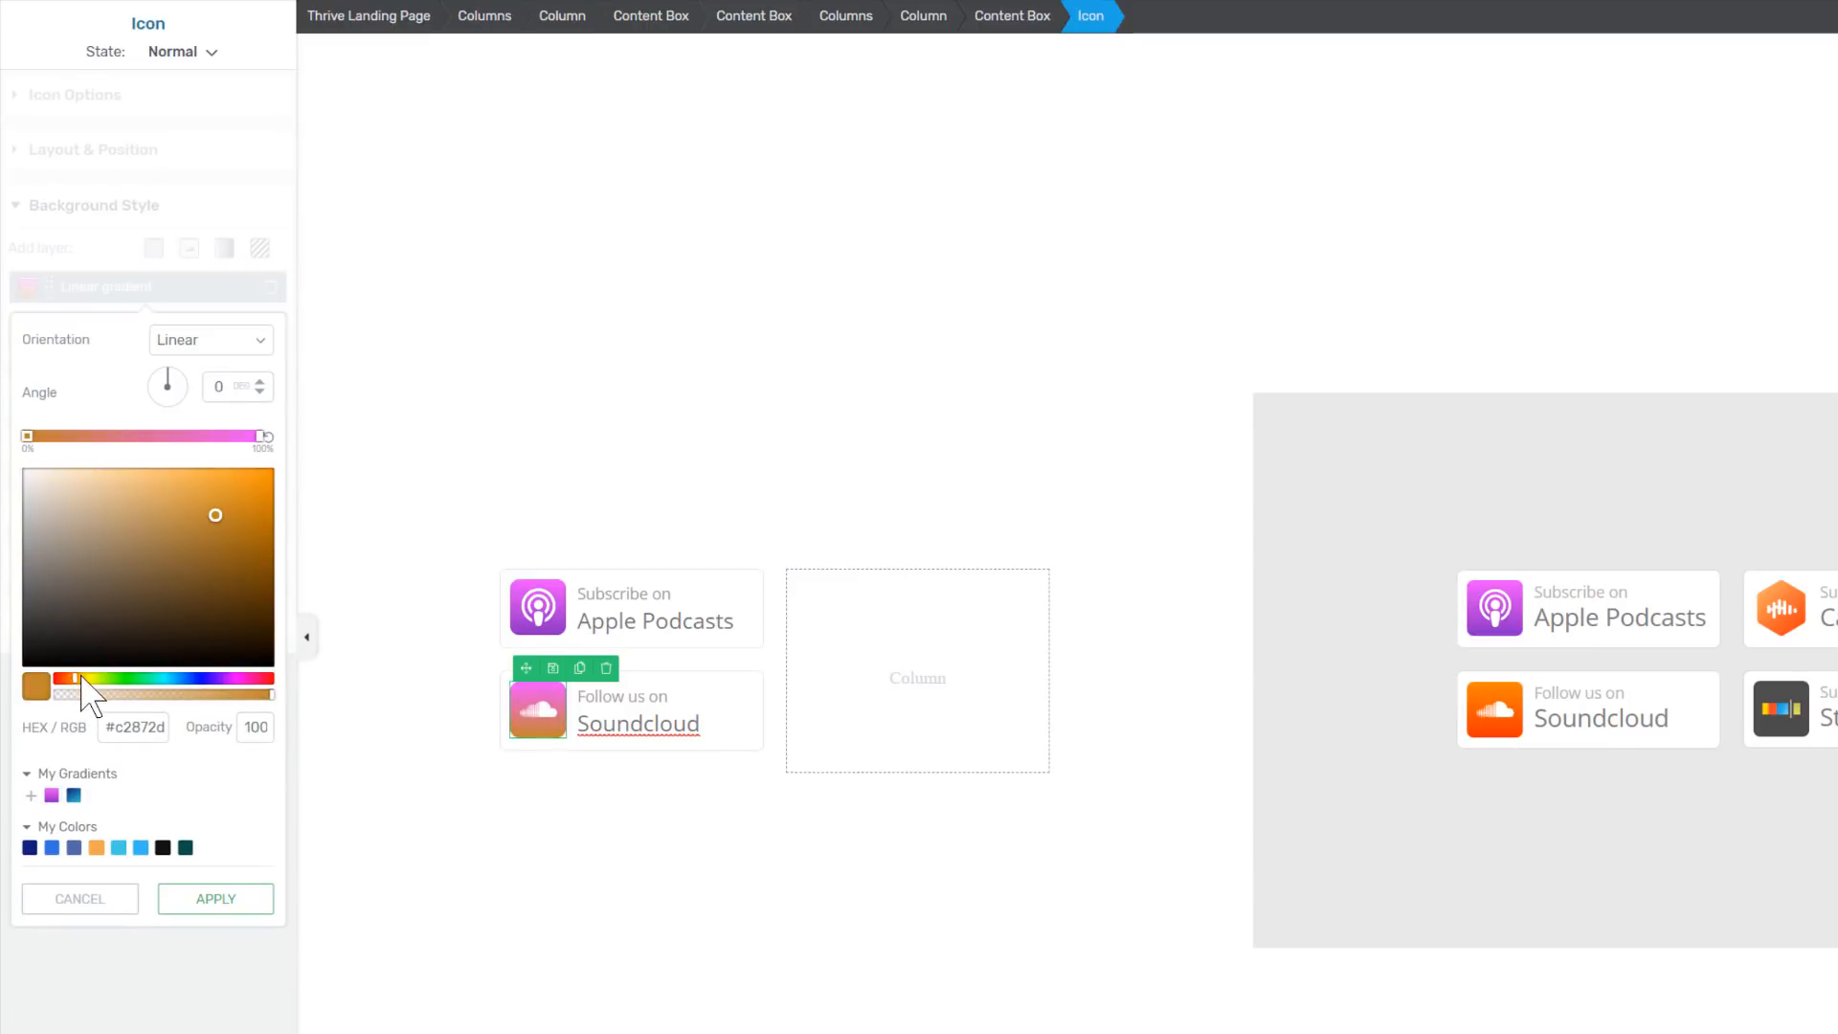
pyautogui.moveTo(197, 523); pyautogui.dragTo(264, 443)
pyautogui.click(70, 680)
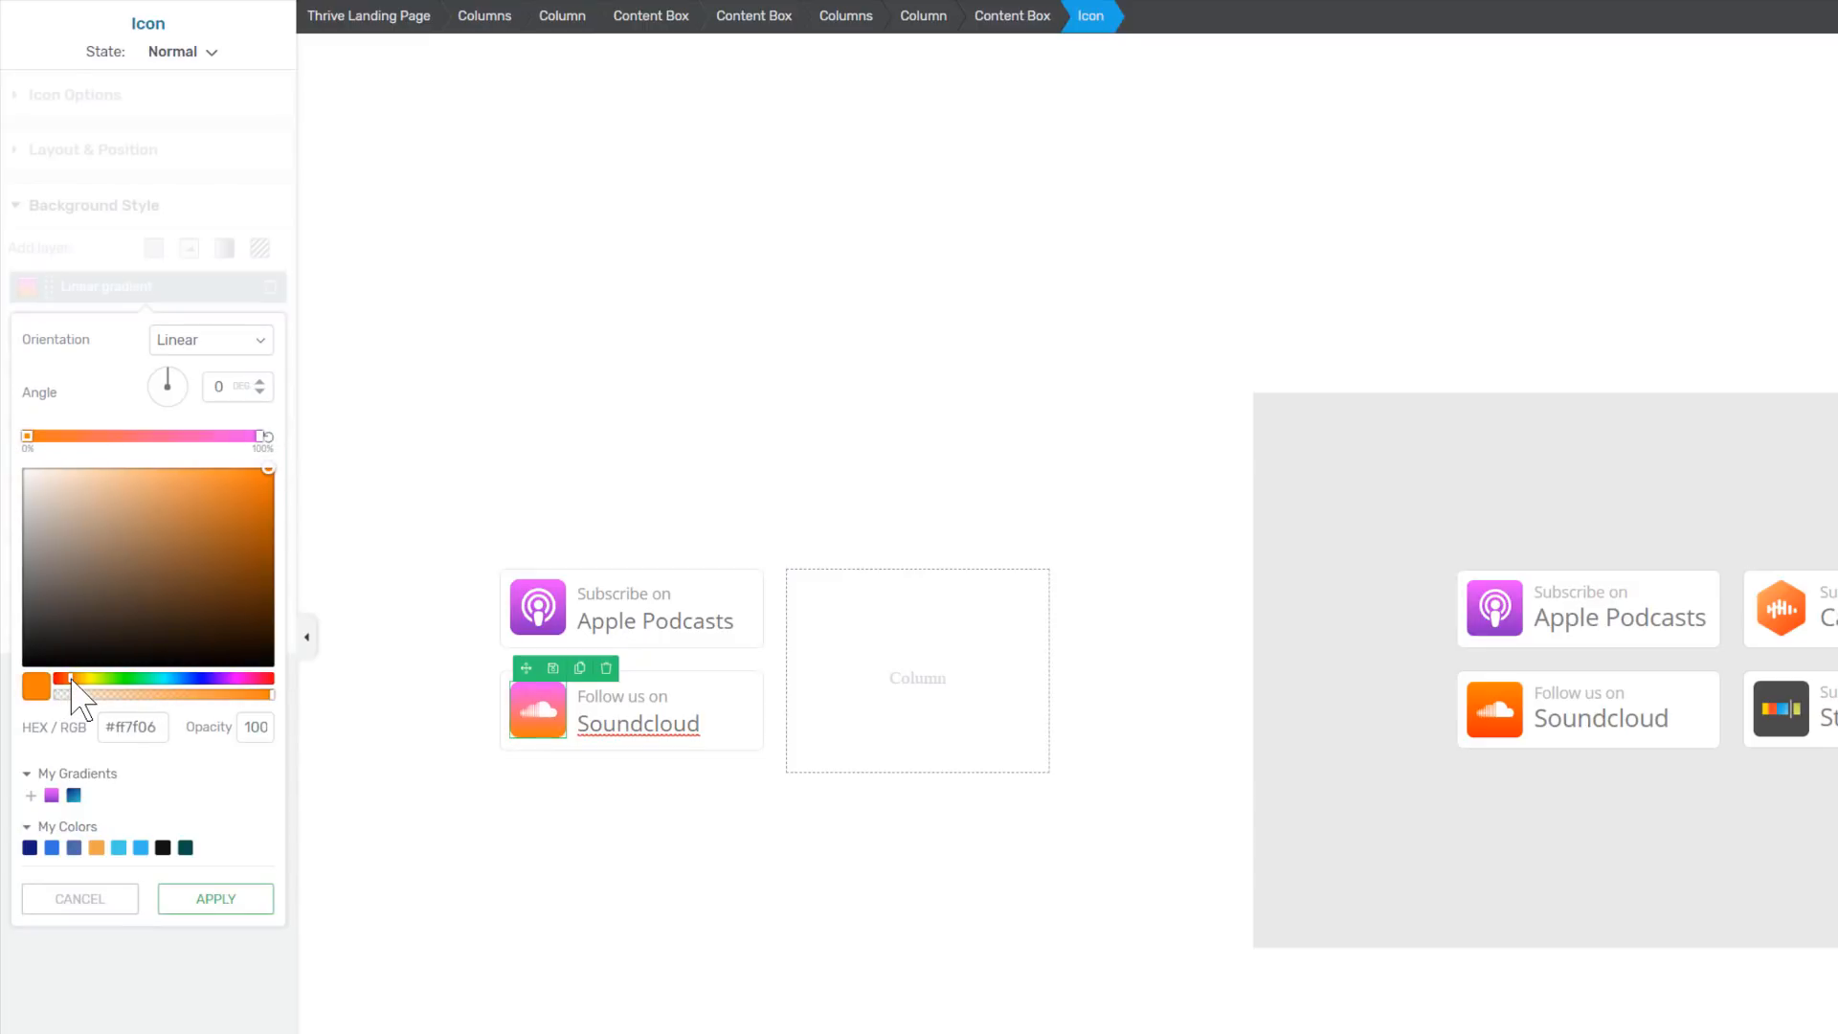
# Make the Soundcloud gradient's end colour a saturated light orange, set its start colour to #ff6006, and apply the gradient
pyautogui.click(262, 436)
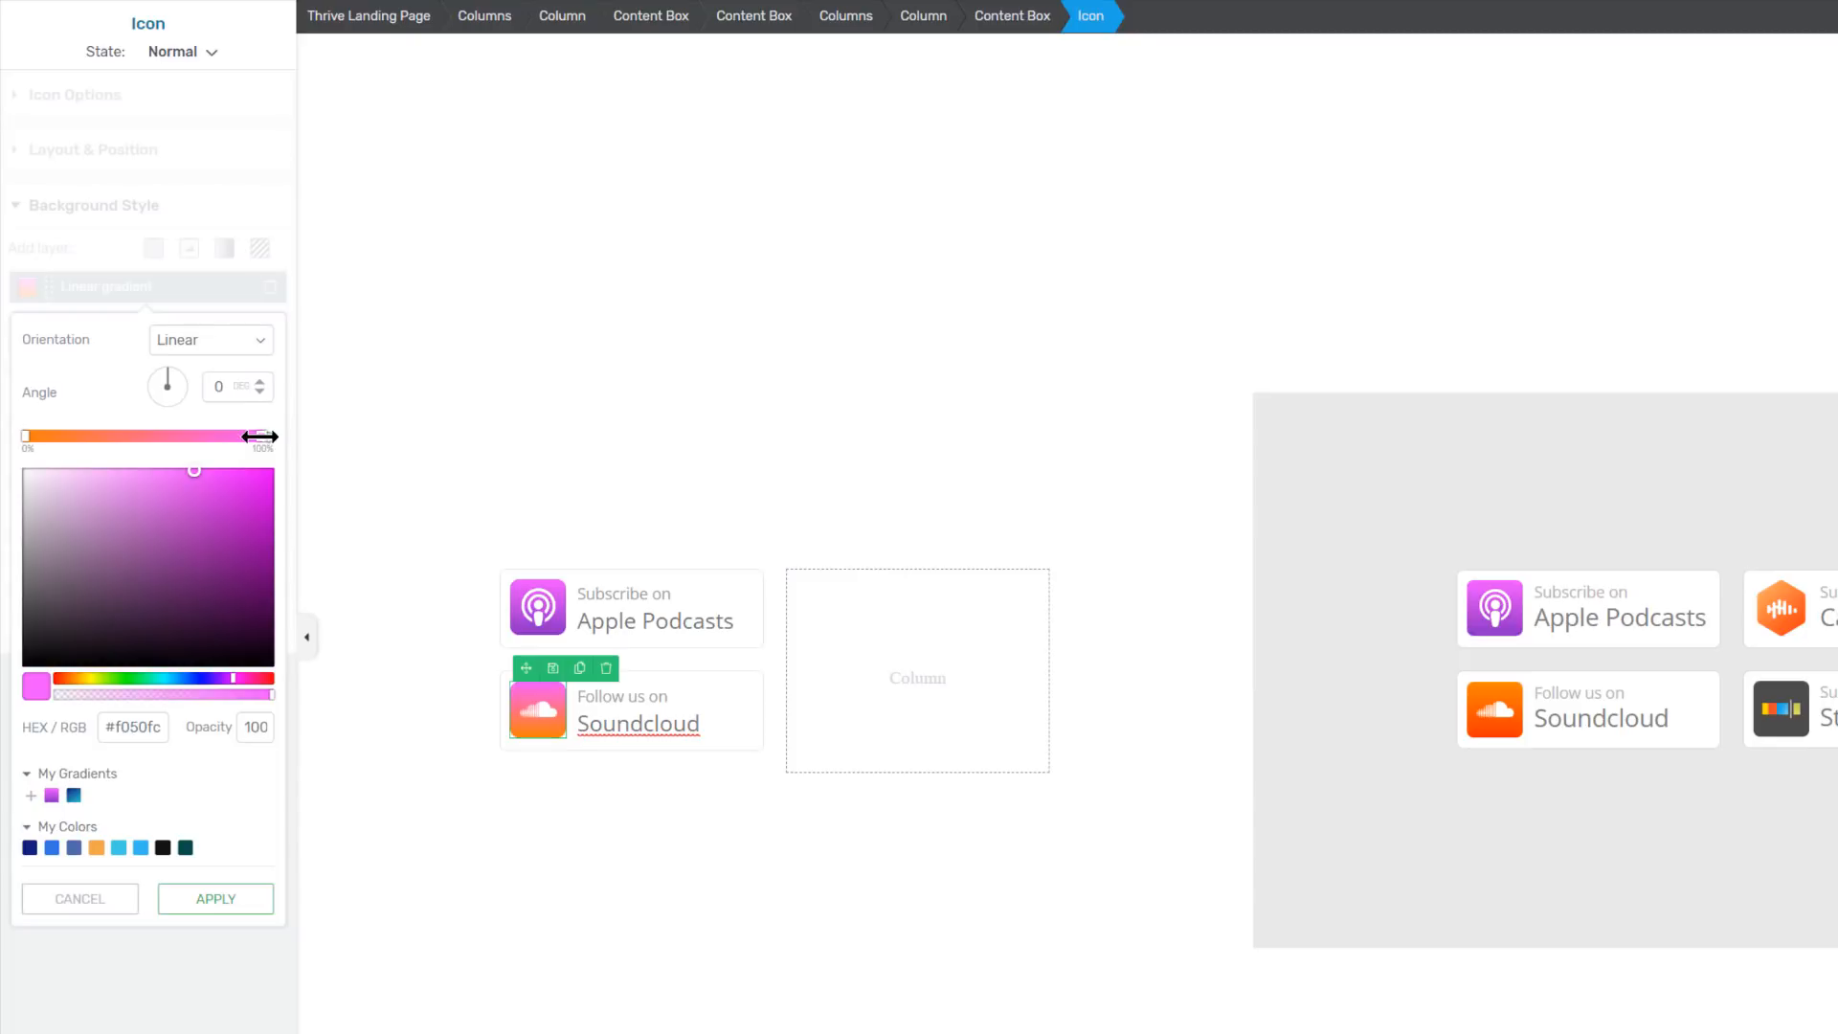
pyautogui.click(77, 679)
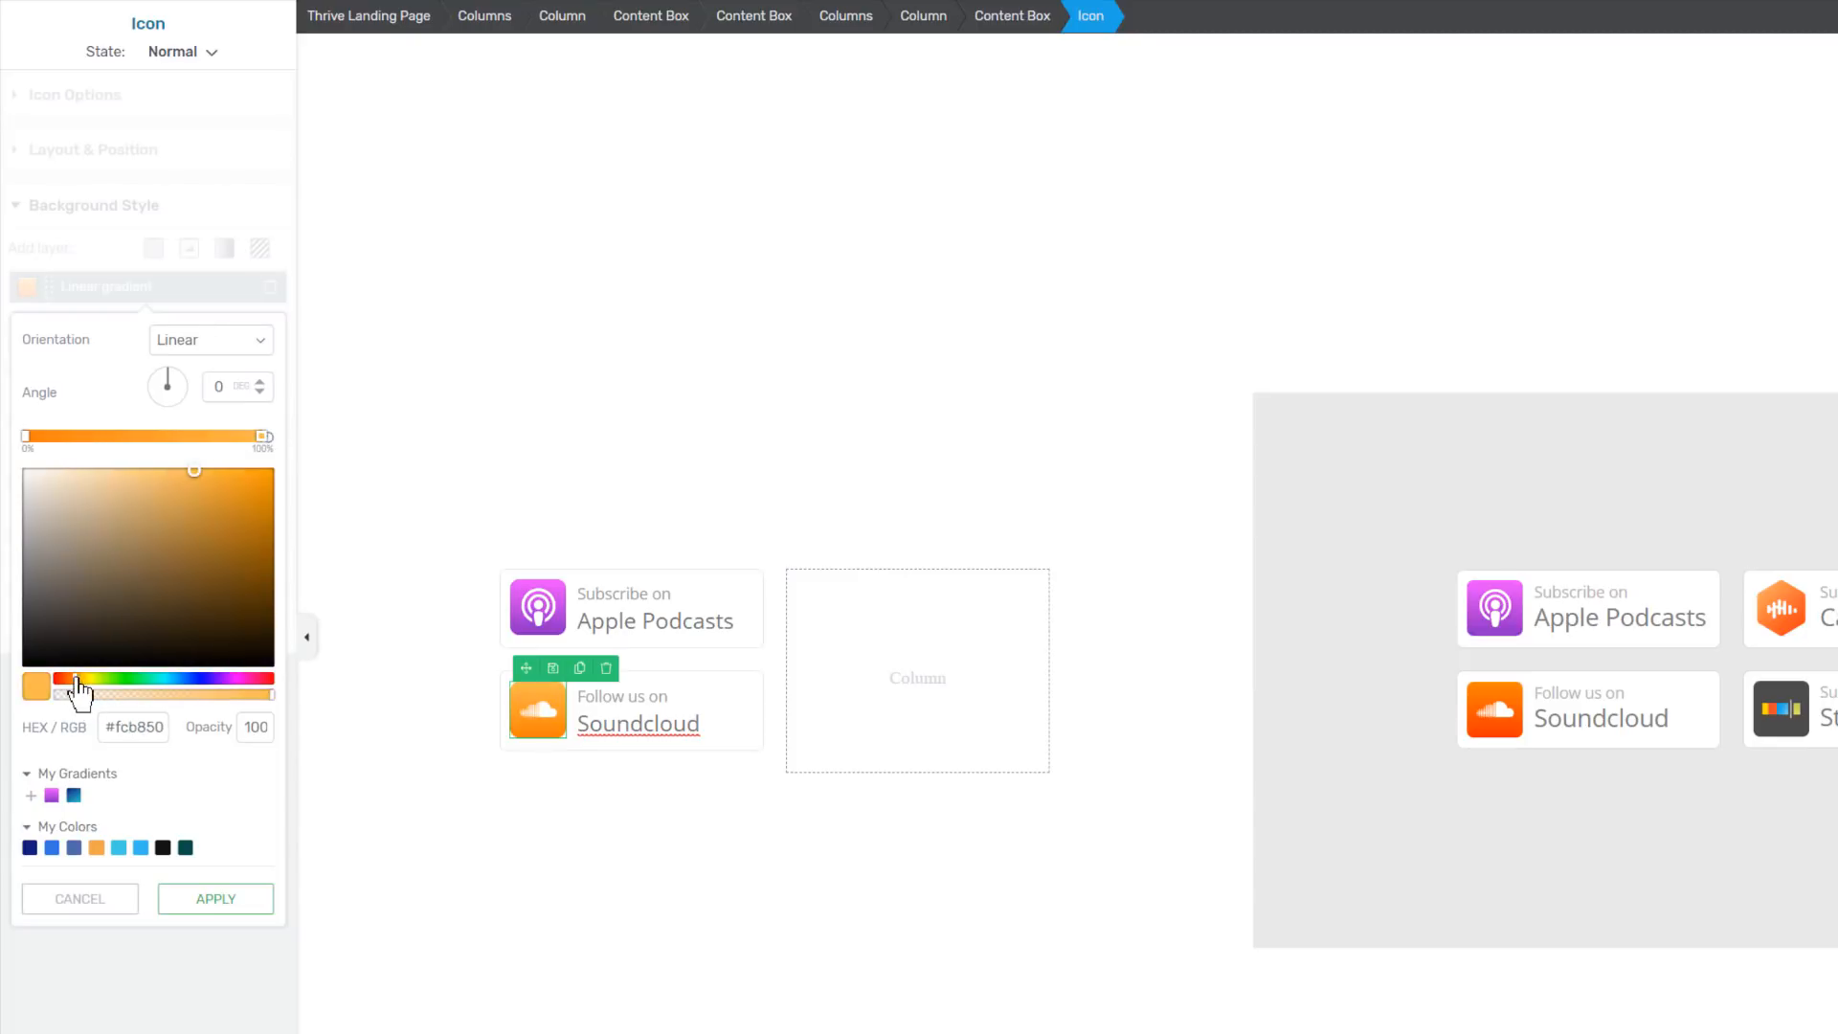
pyautogui.moveTo(267, 494)
pyautogui.mouseDown()
pyautogui.moveTo(239, 467)
pyautogui.moveTo(273, 462)
pyautogui.mouseUp()
pyautogui.click(25, 436)
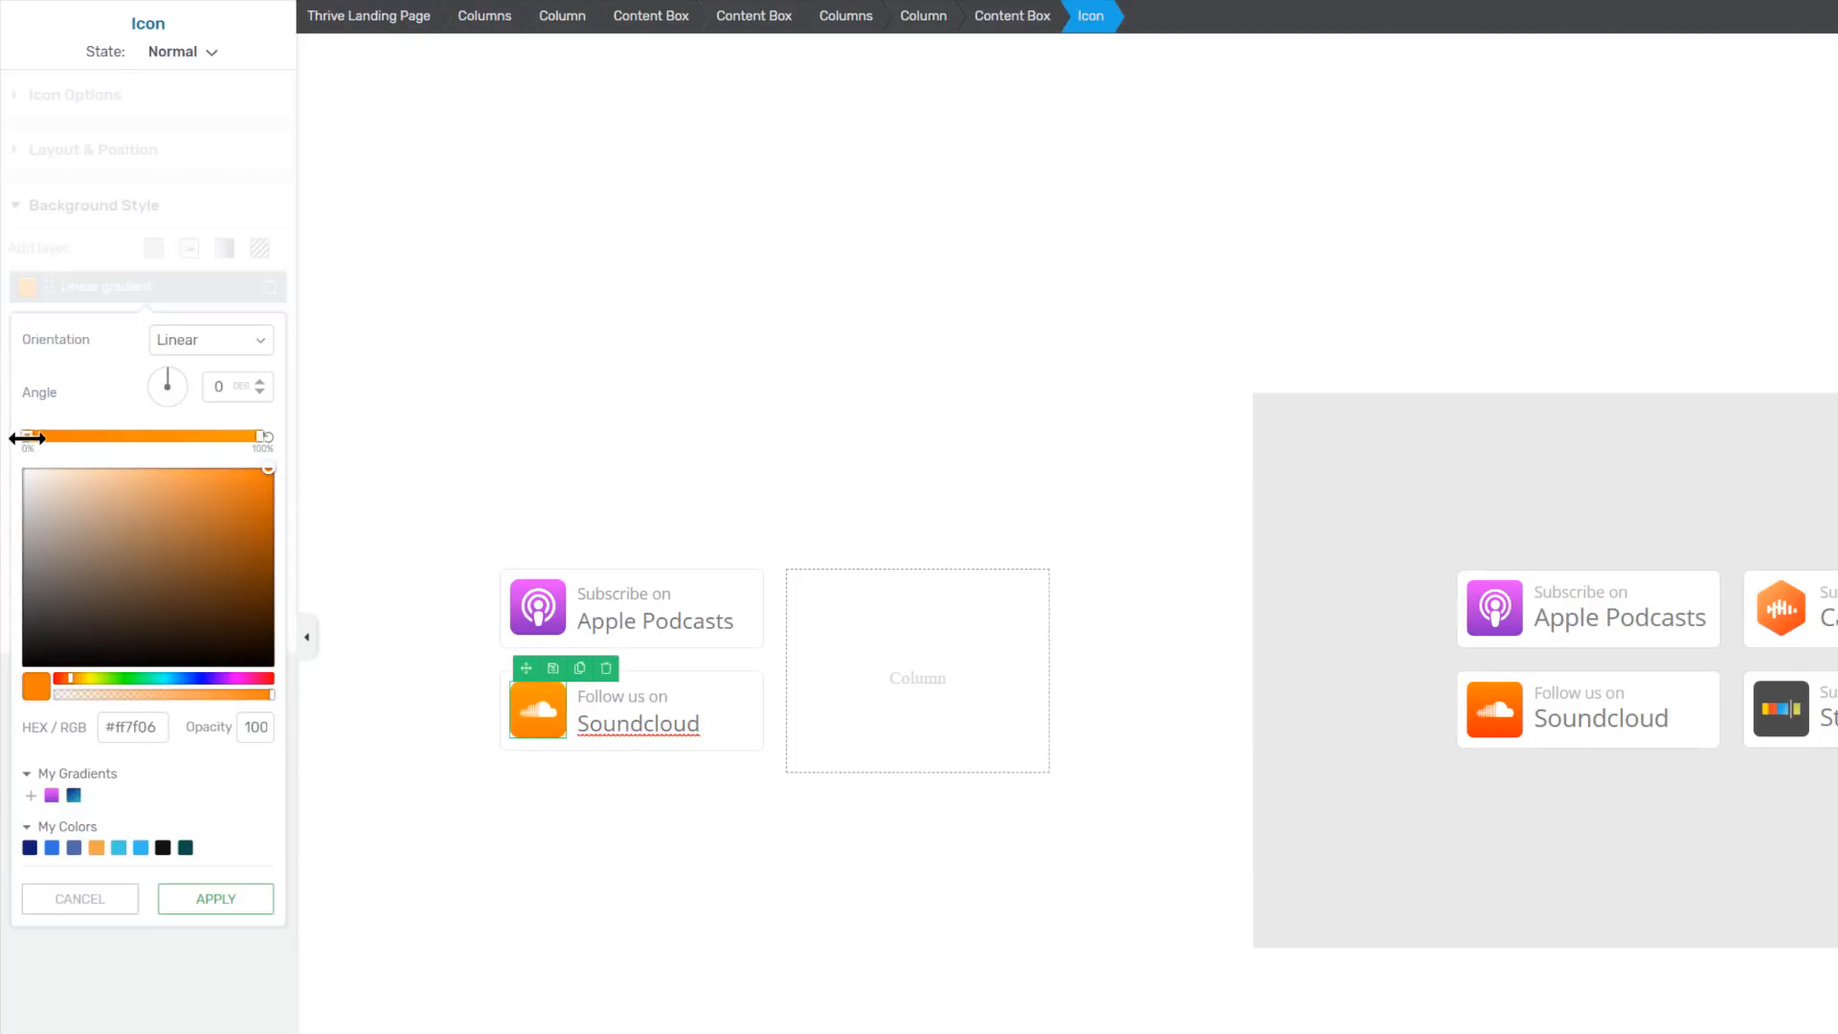
pyautogui.moveTo(73, 687); pyautogui.dragTo(69, 689)
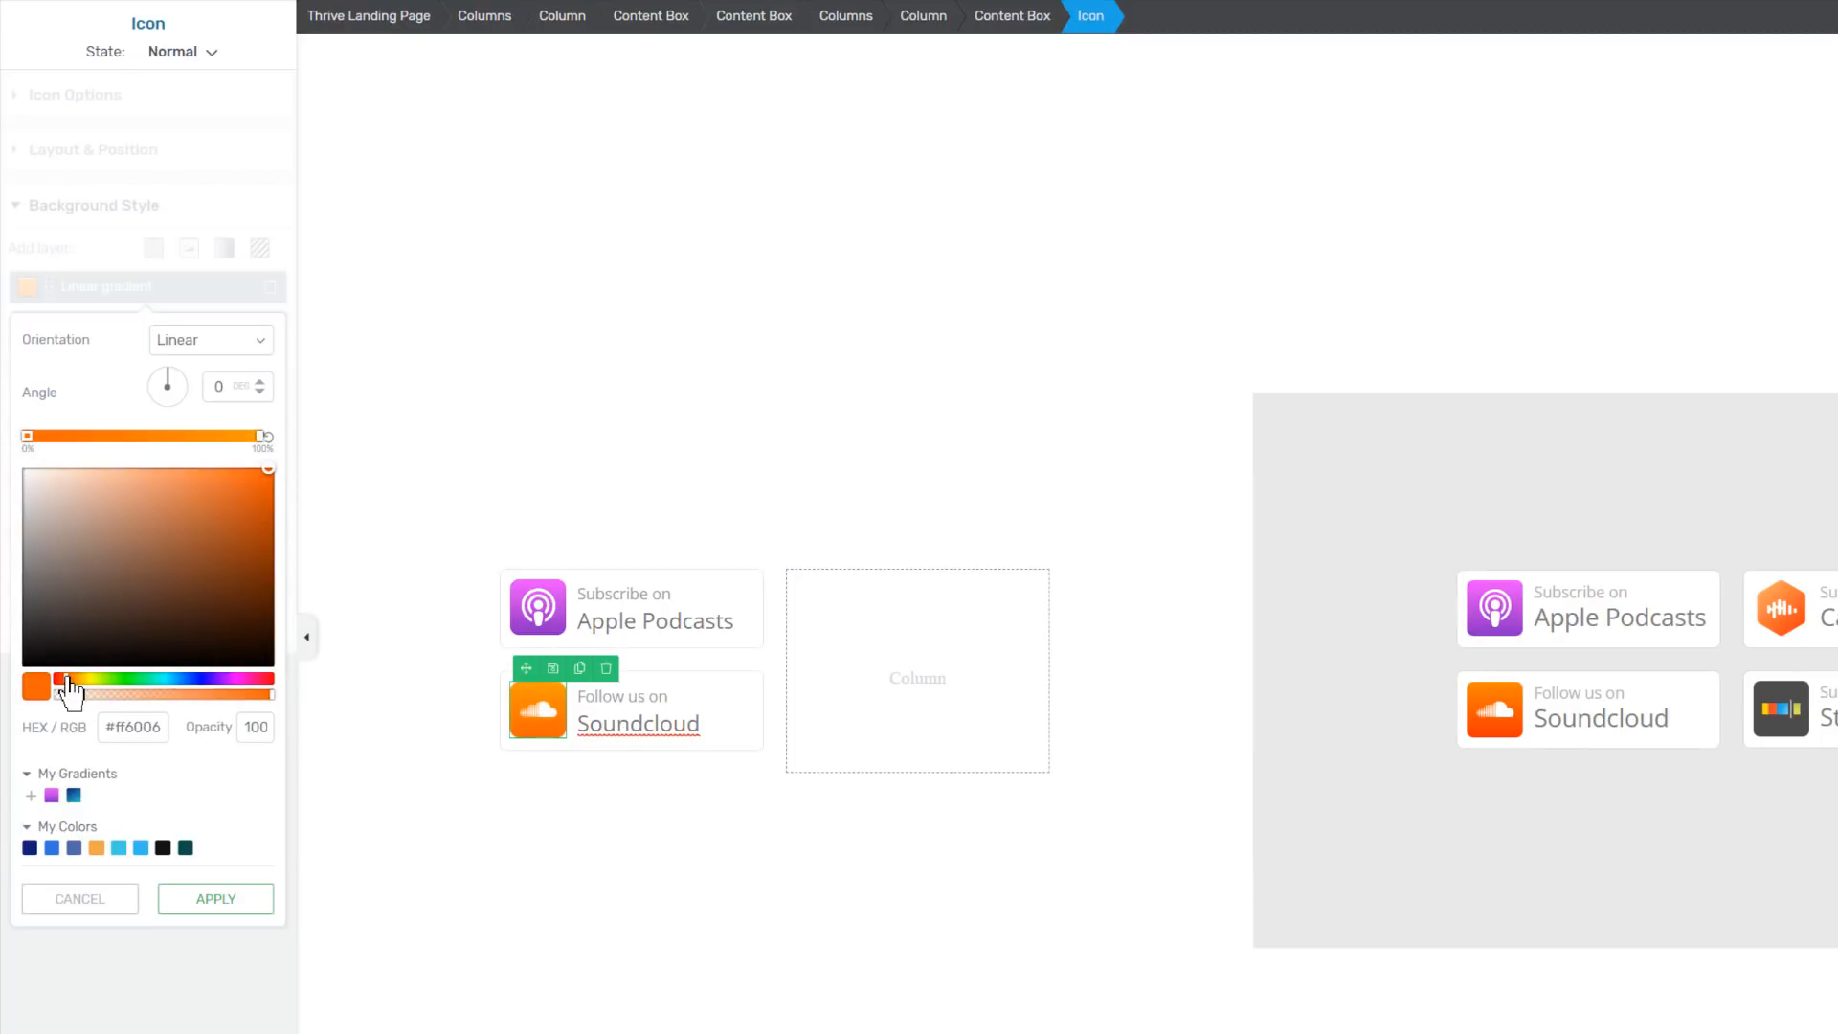
pyautogui.click(230, 899)
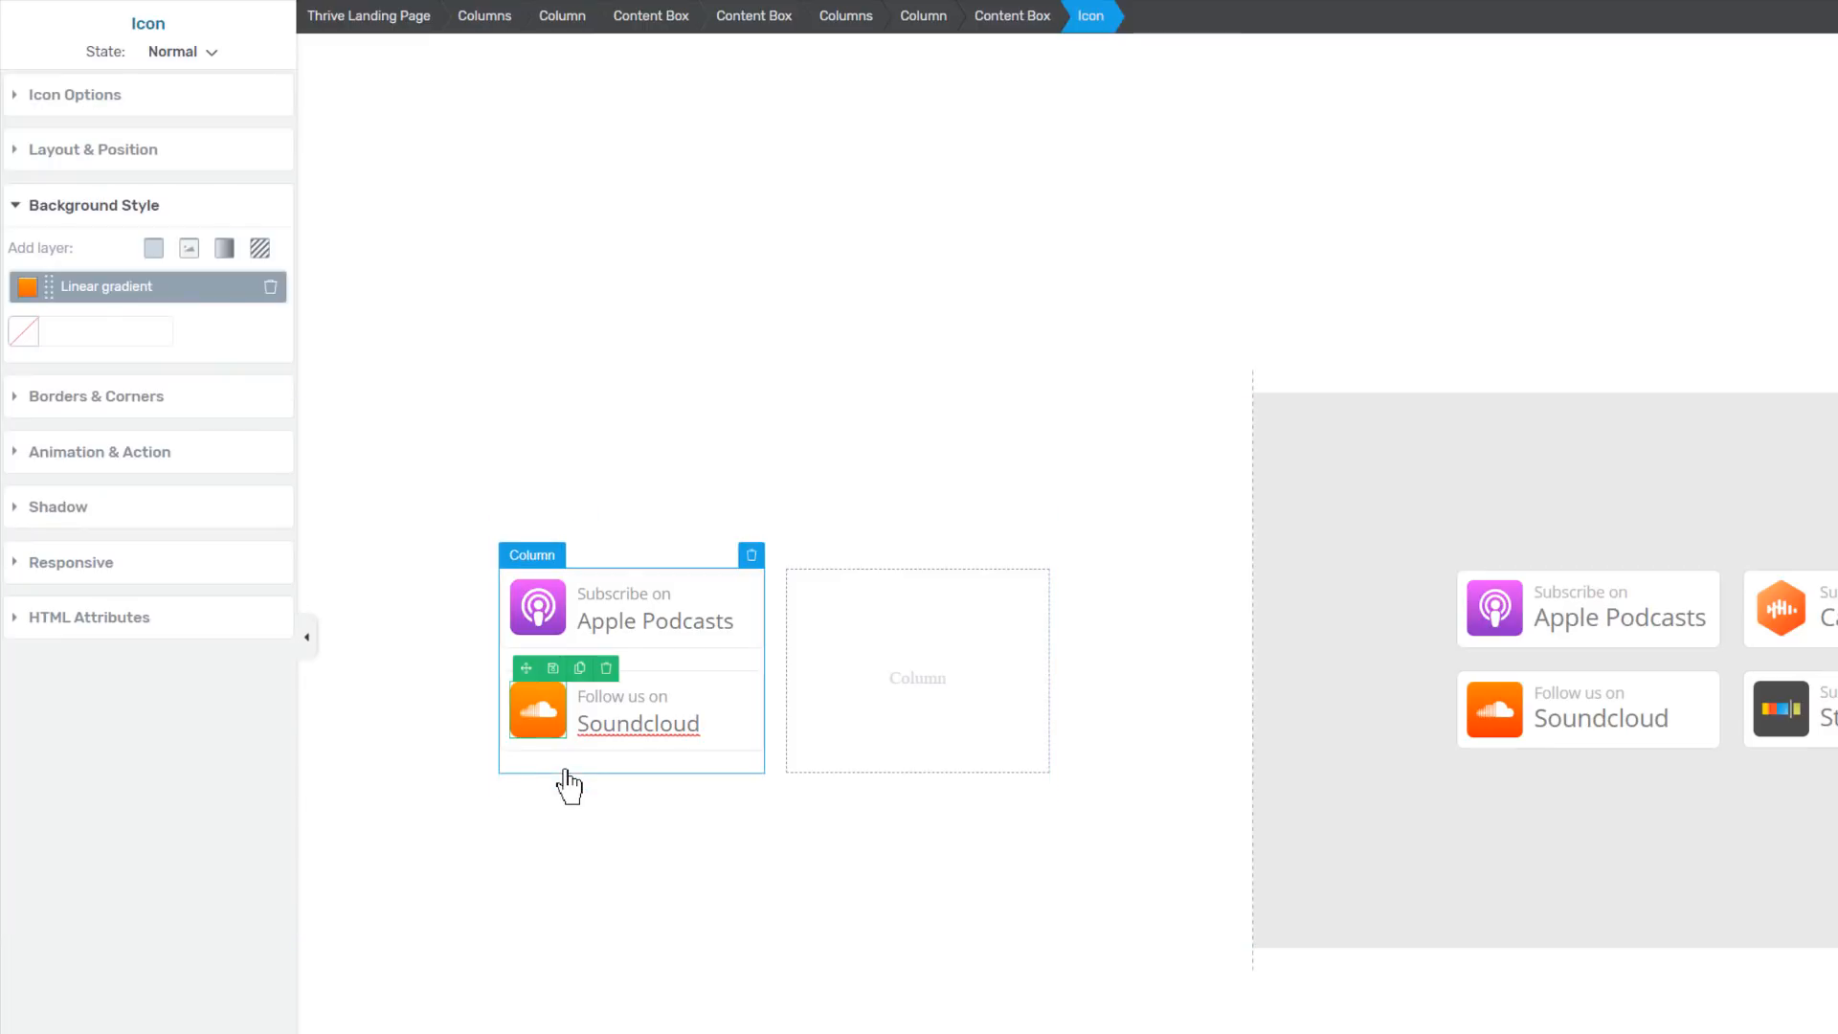
# Open the Soundcloud box's link for editing and apply it with "#" as the address, opening in a new tab
pyautogui.click(739, 748)
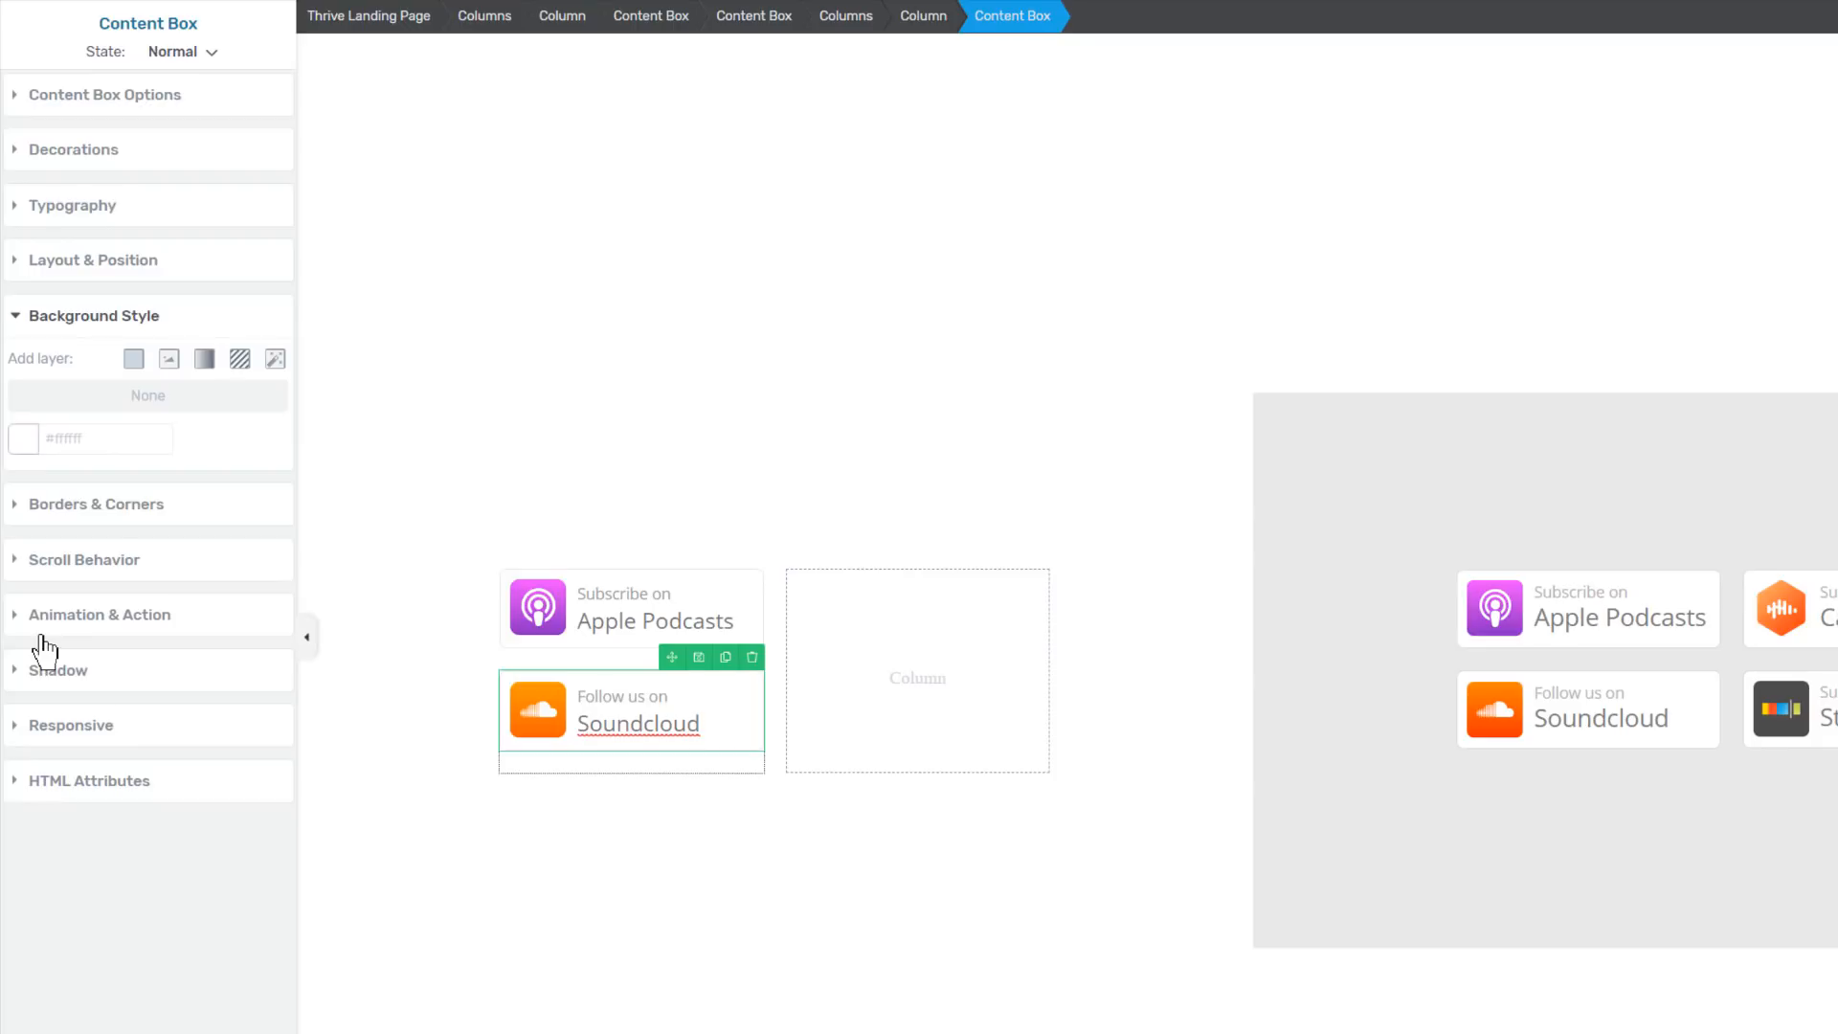
pyautogui.click(110, 640)
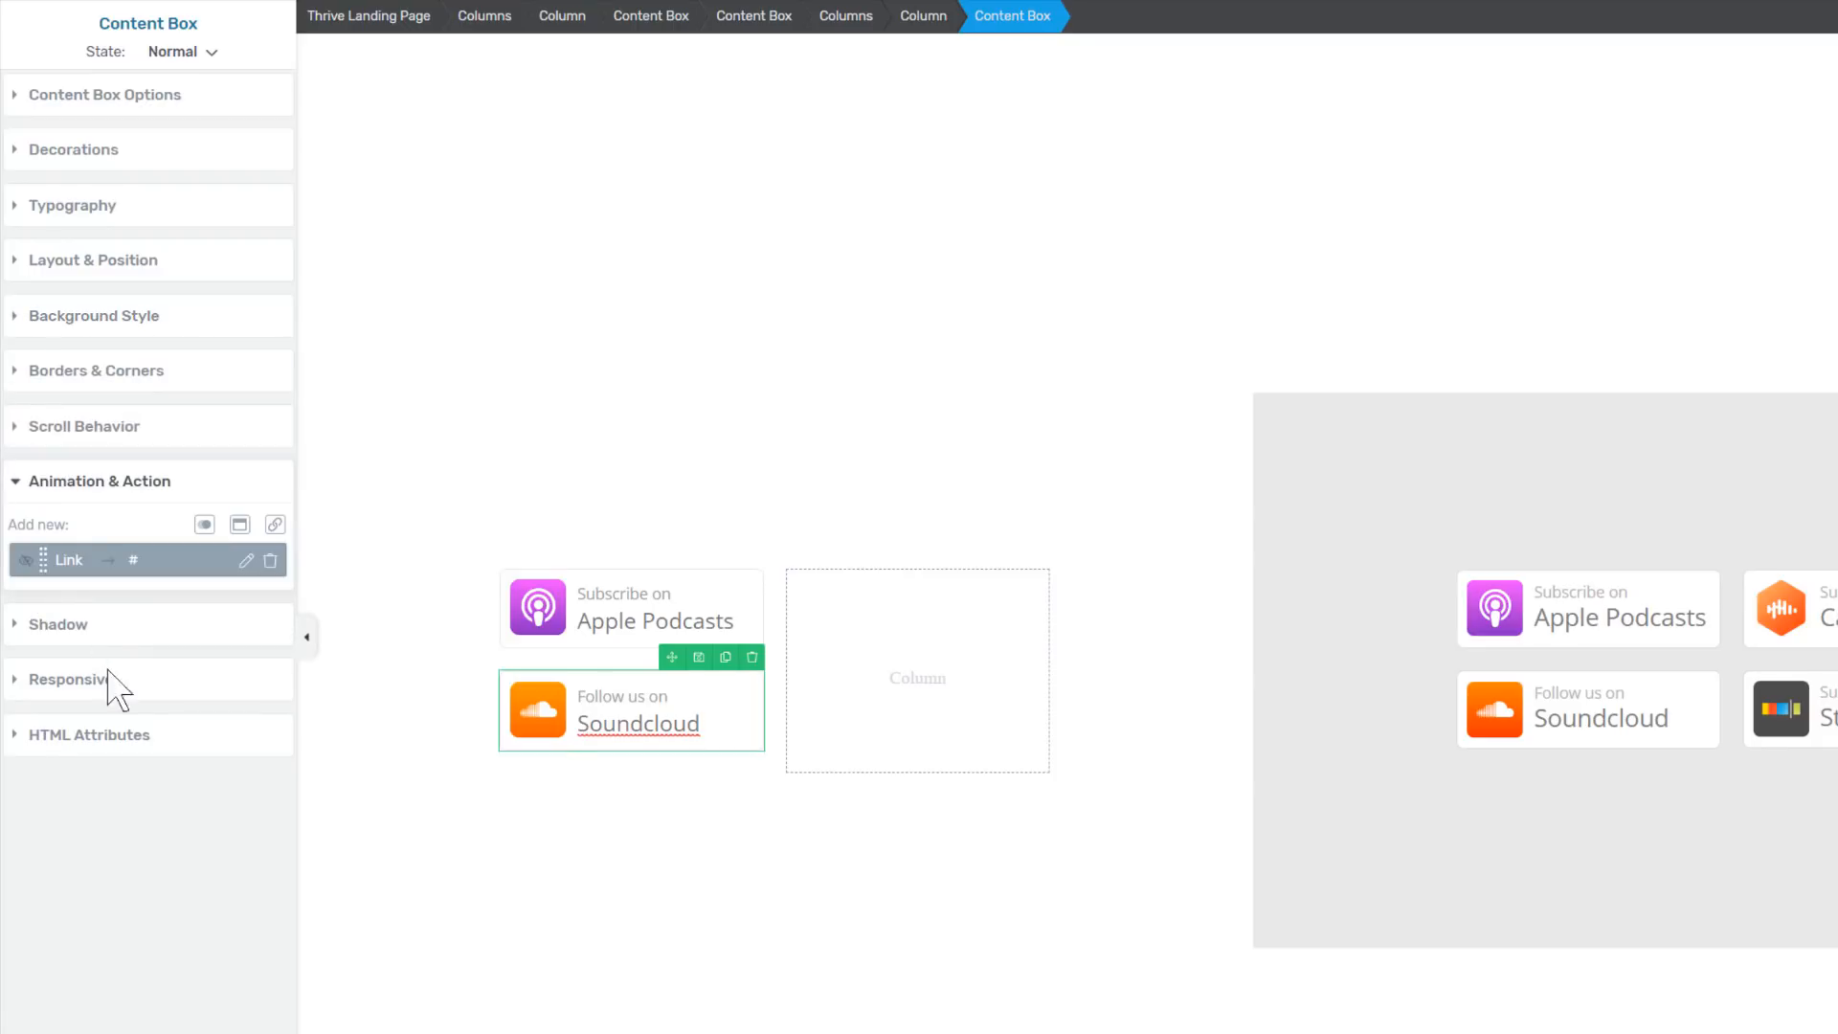
pyautogui.click(246, 562)
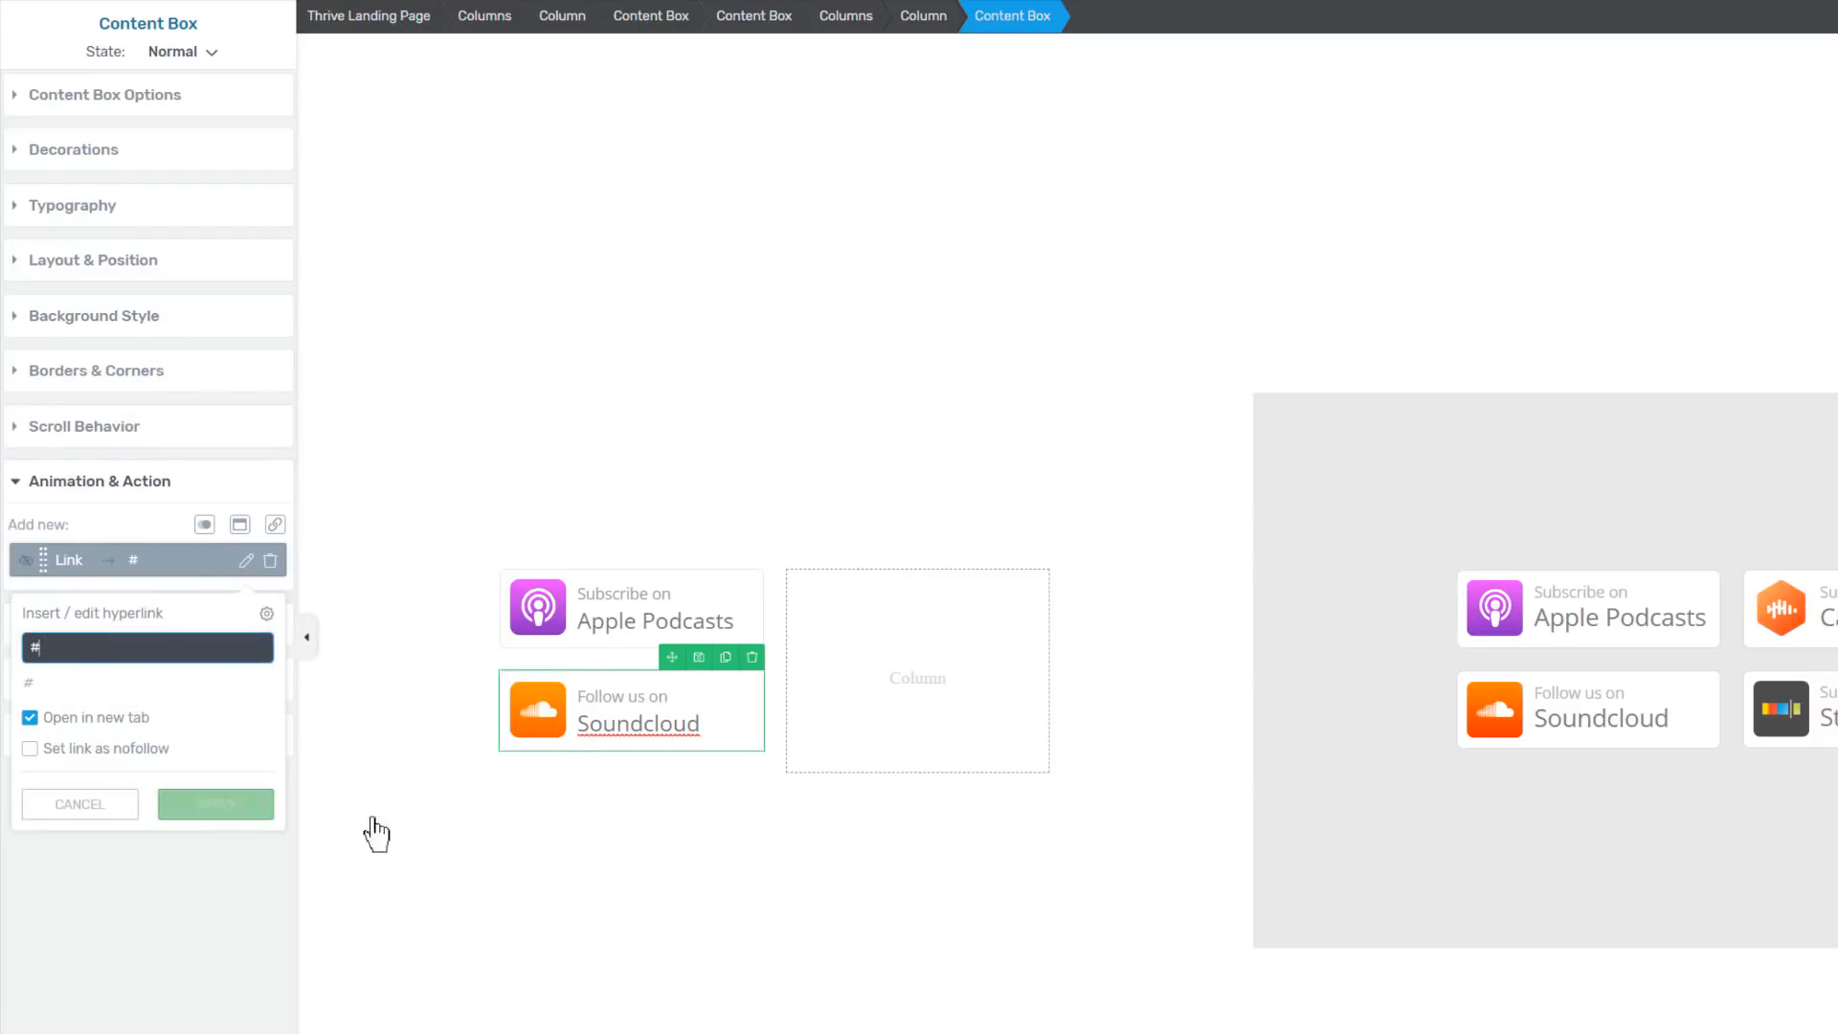
pyautogui.click(218, 807)
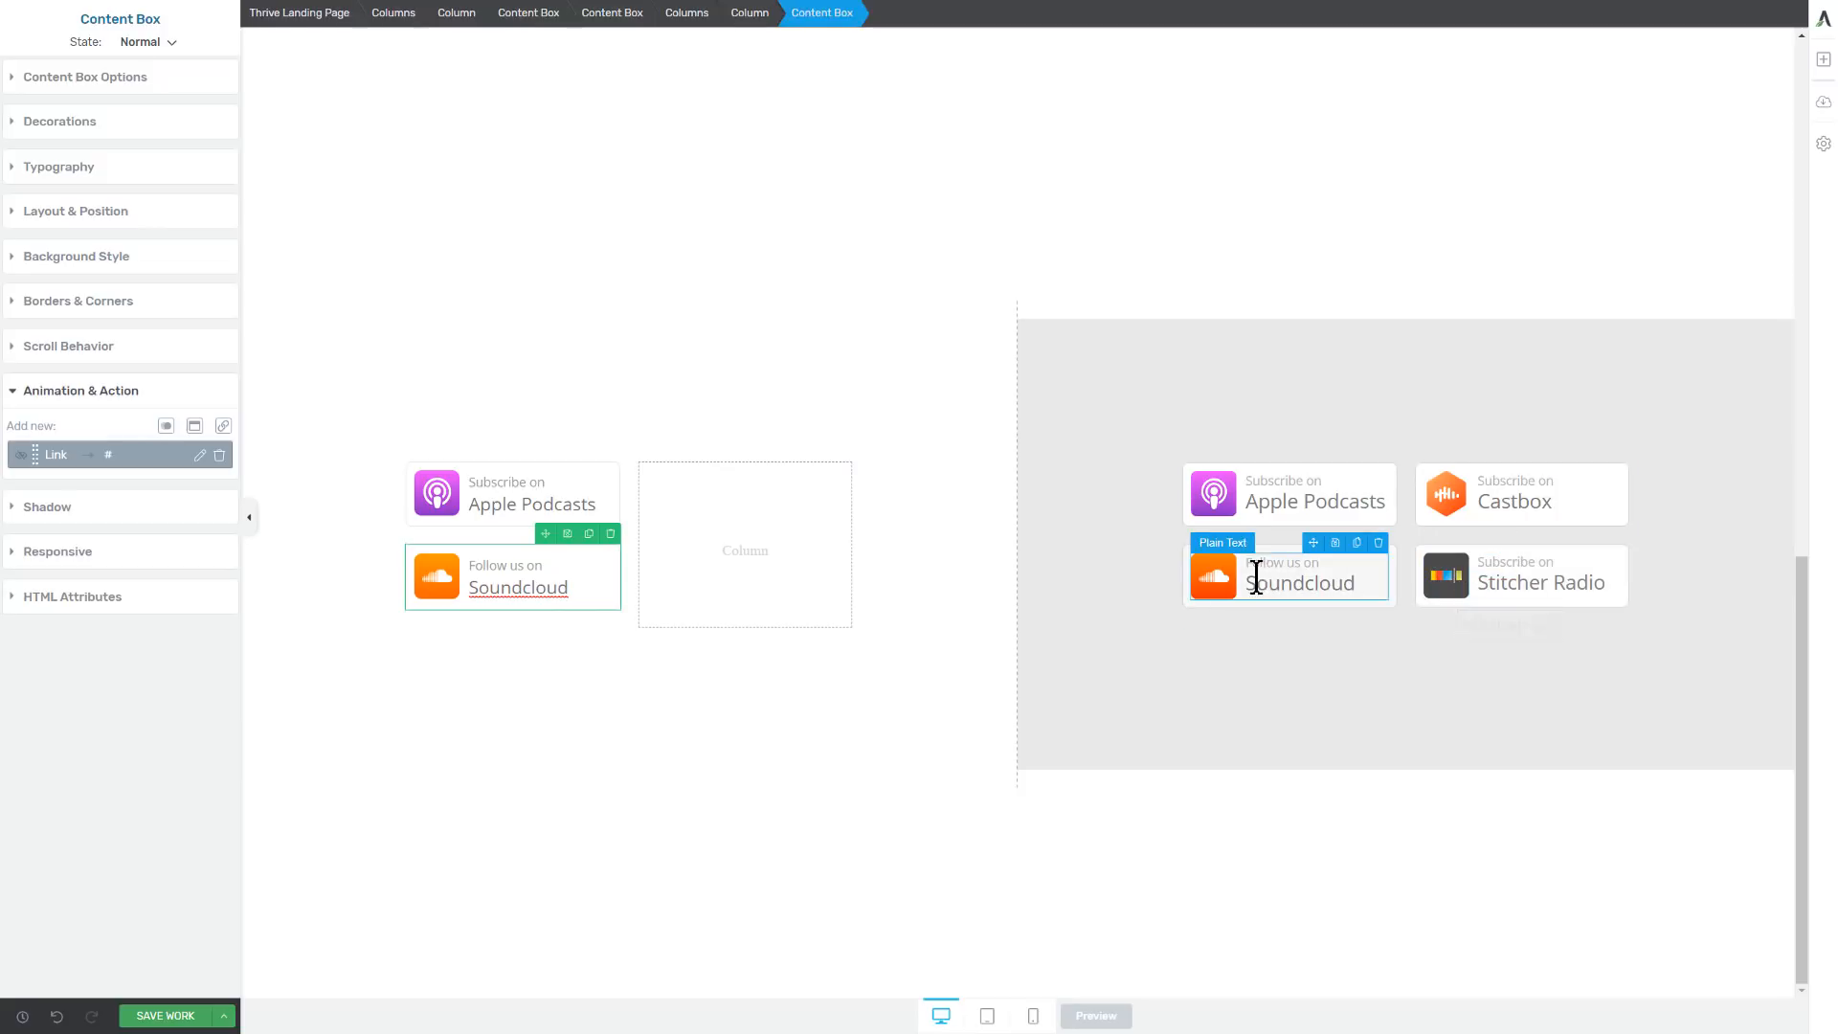
# Duplicate the Apple Podcasts box and move one copy into the empty second column
pyautogui.click(617, 494)
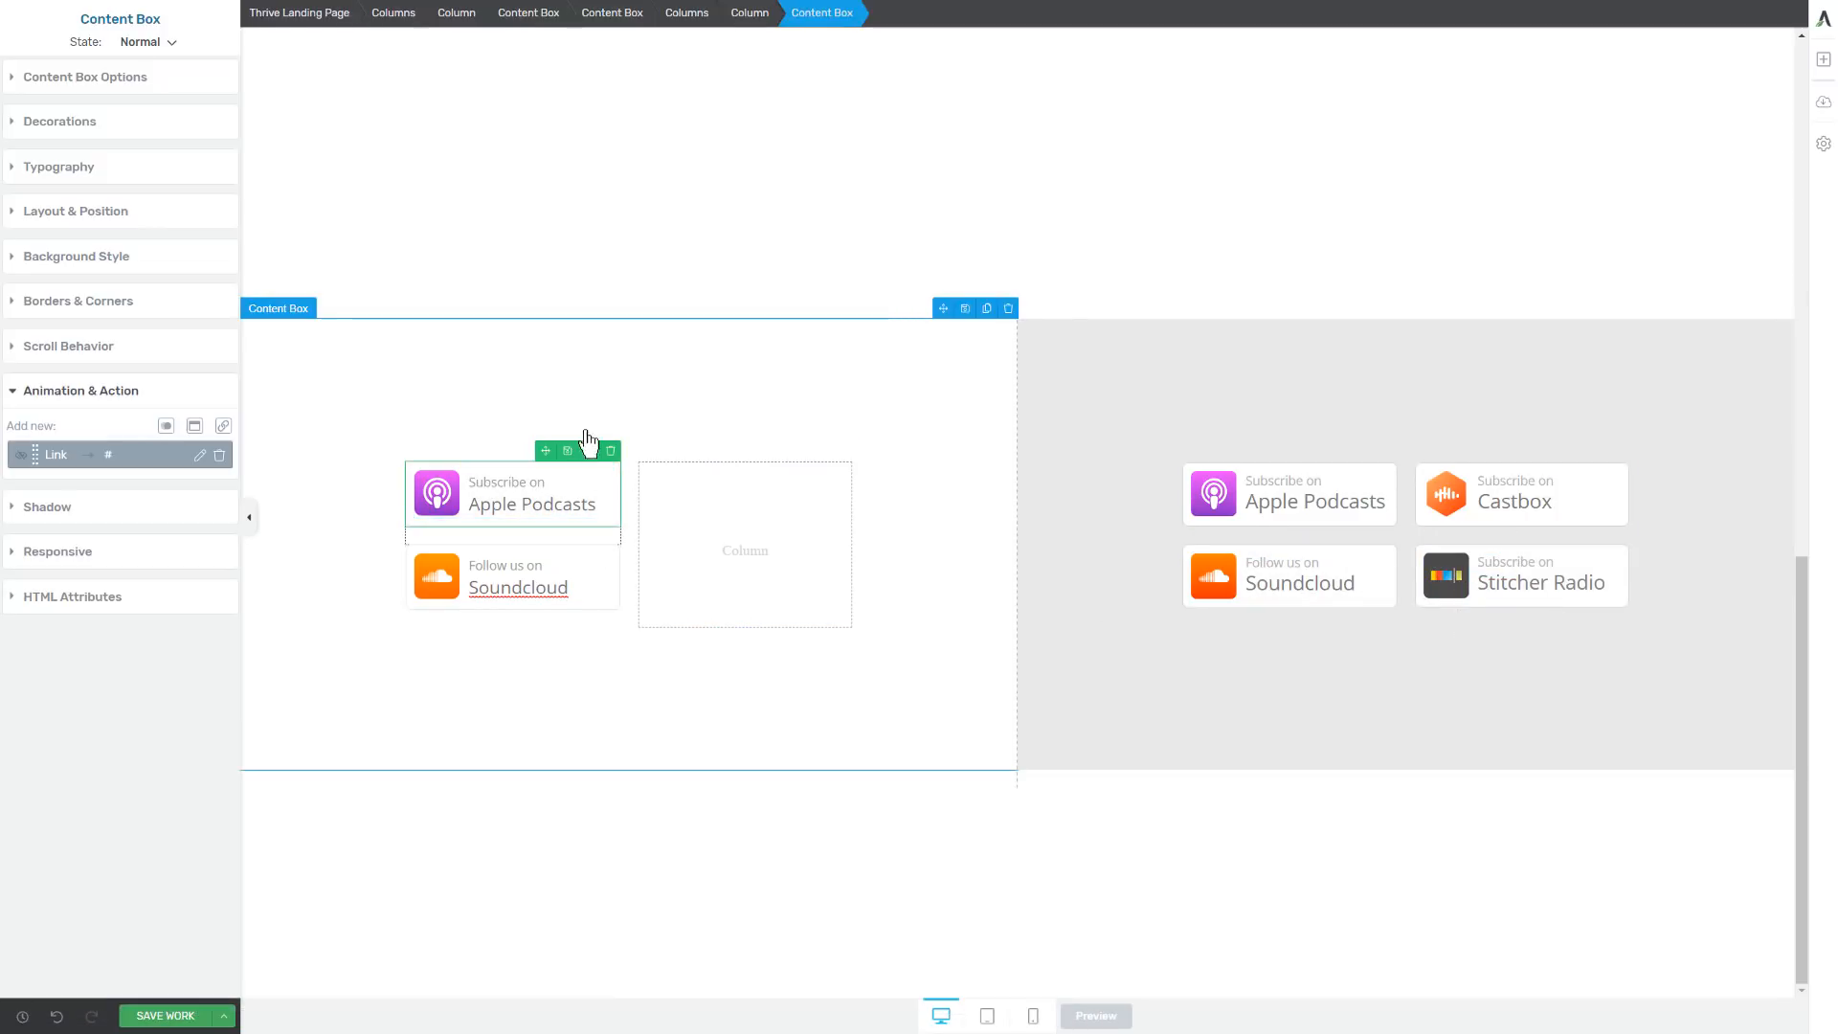
pyautogui.moveTo(542, 453); pyautogui.dragTo(751, 526)
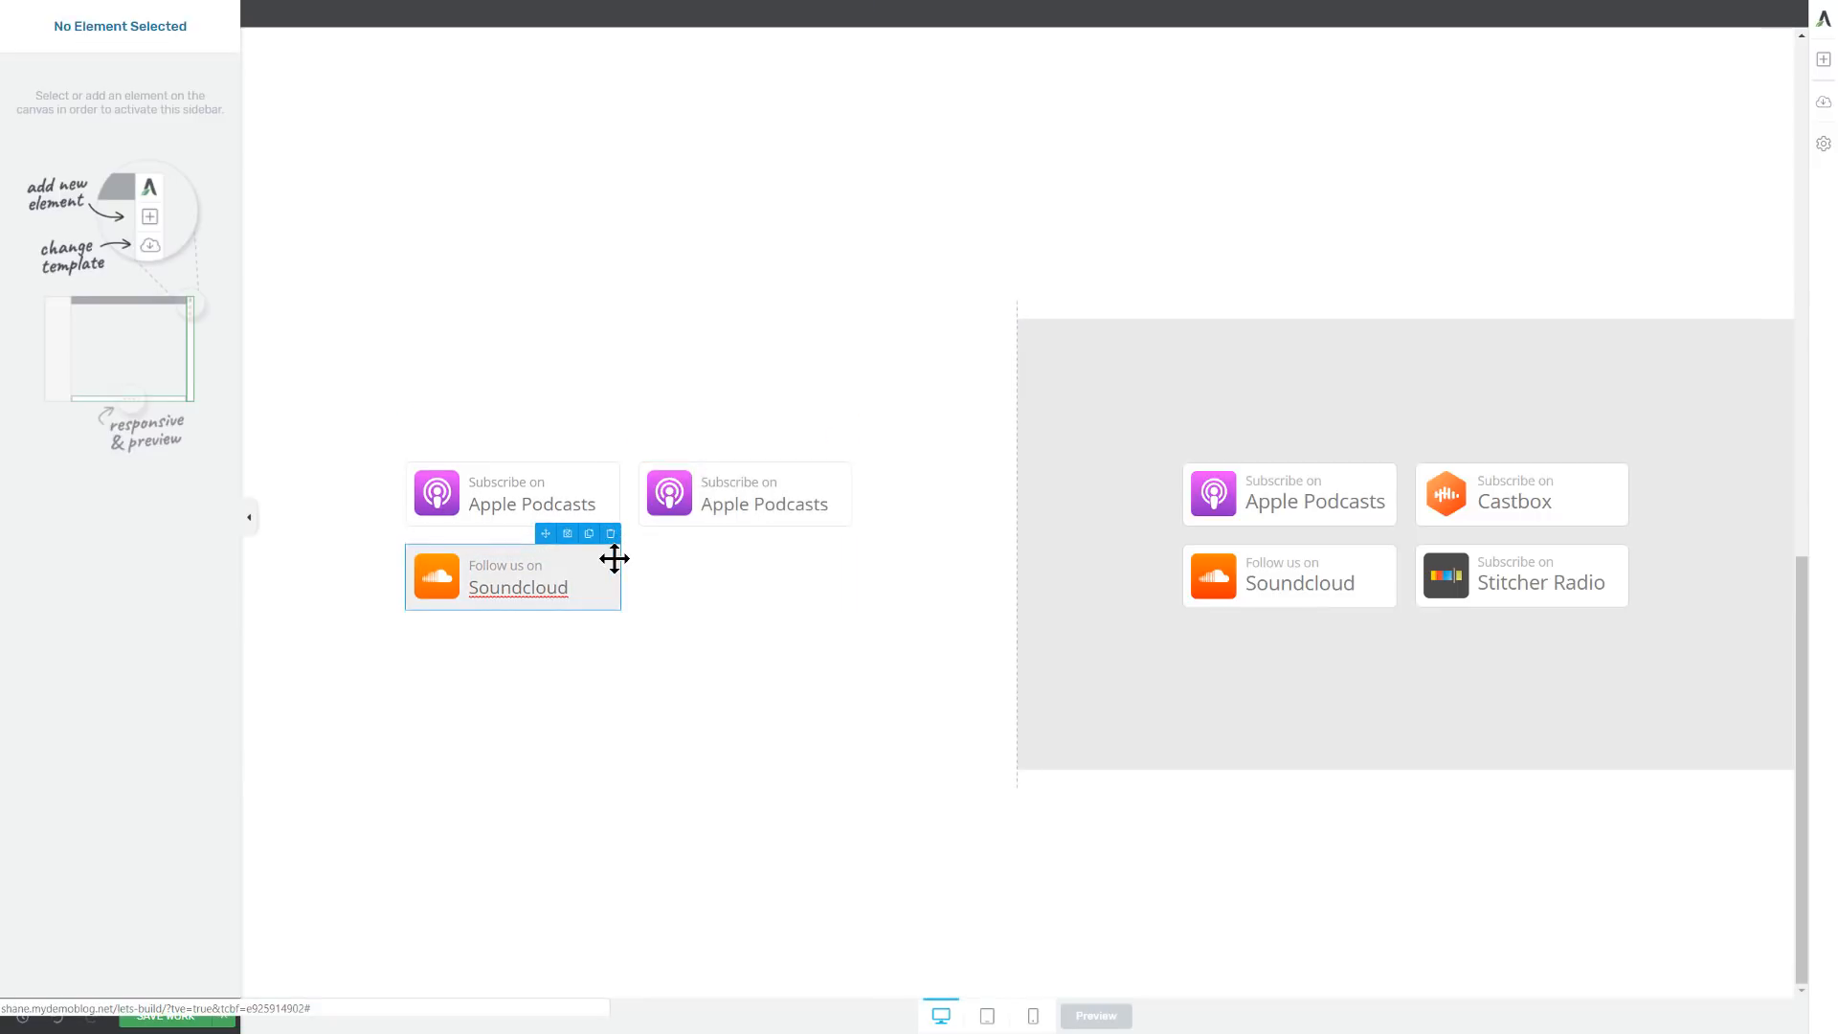
# Review the icon options and the margin and padding settings of the podcast icon in the second column
pyautogui.click(681, 507)
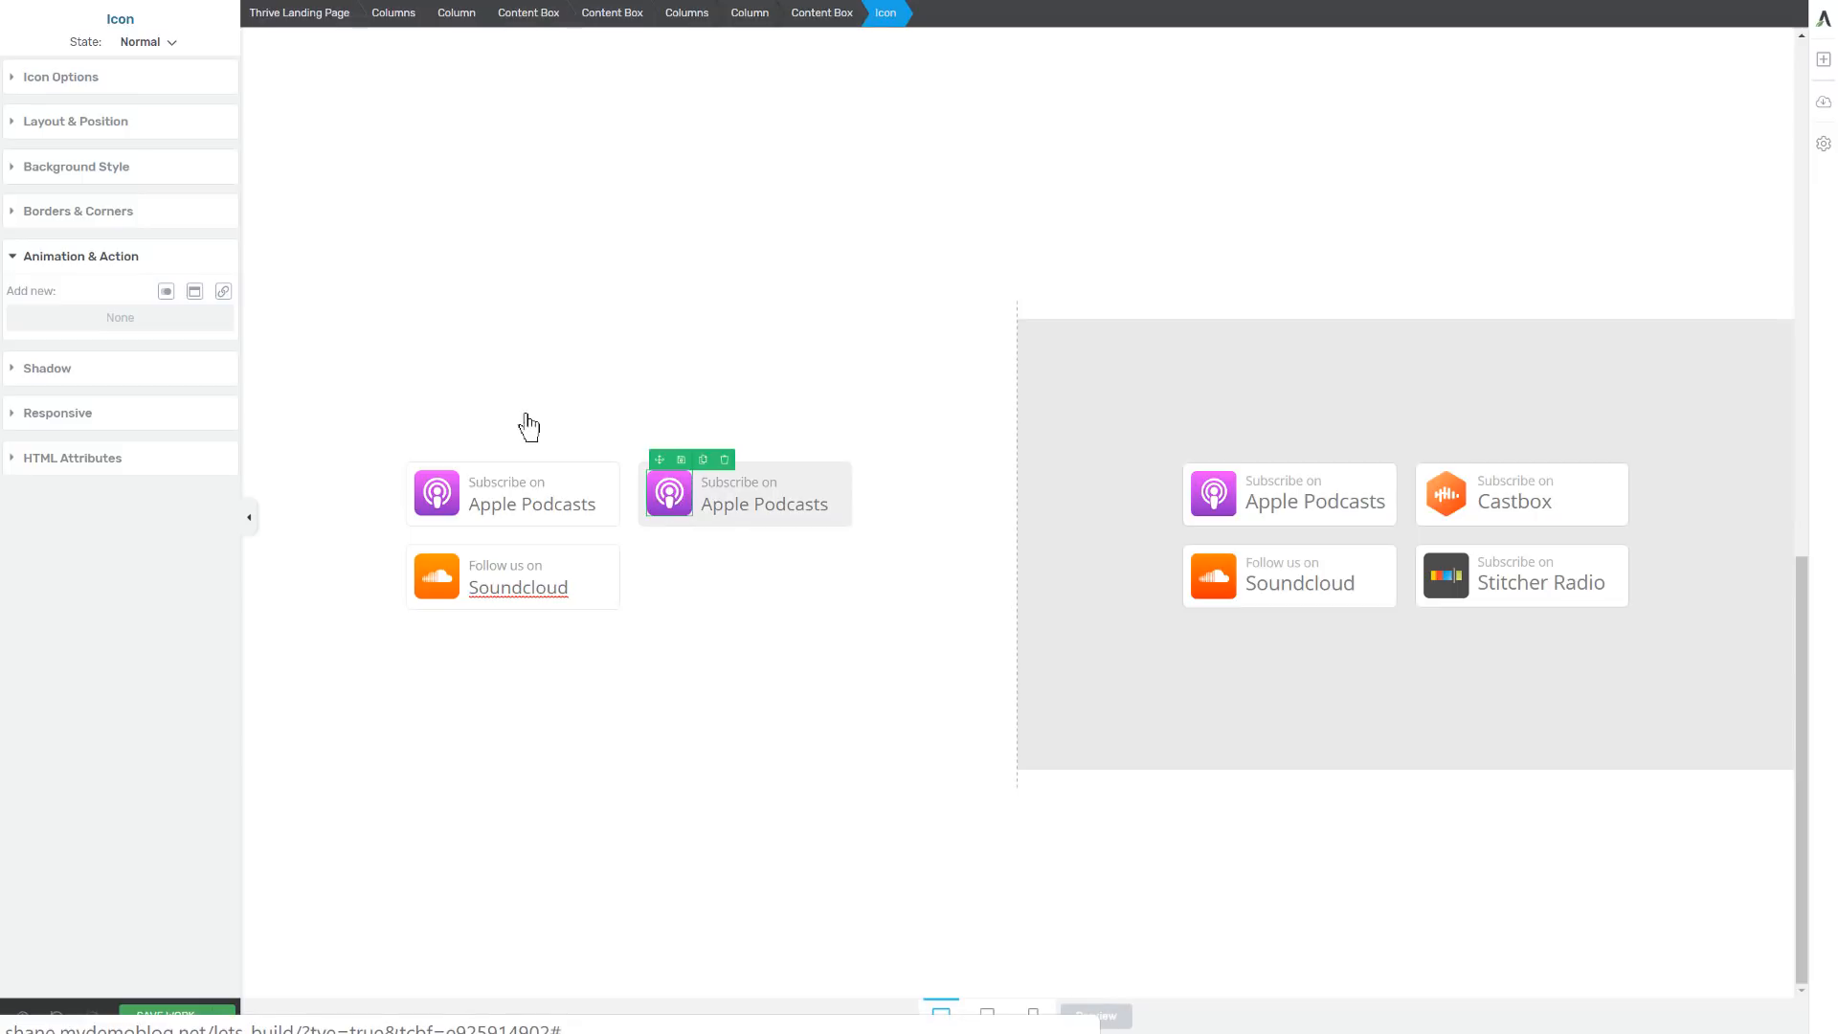
pyautogui.click(98, 79)
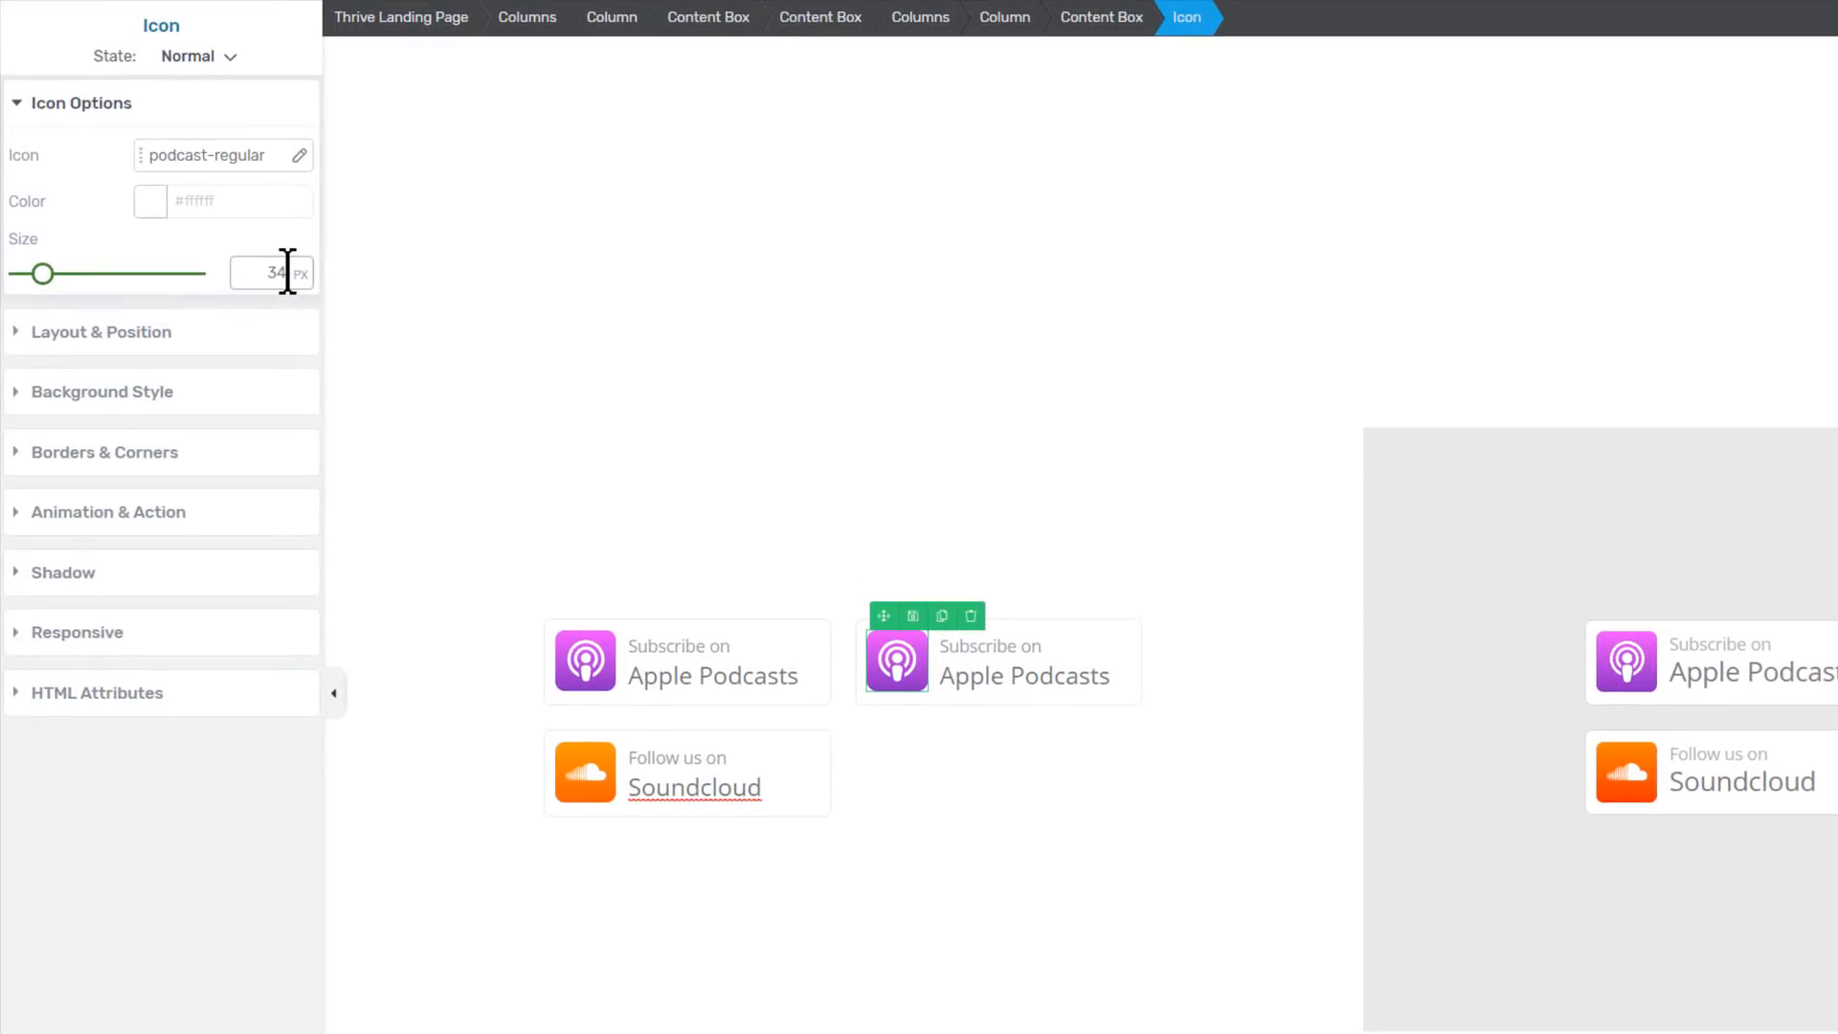
pyautogui.click(116, 335)
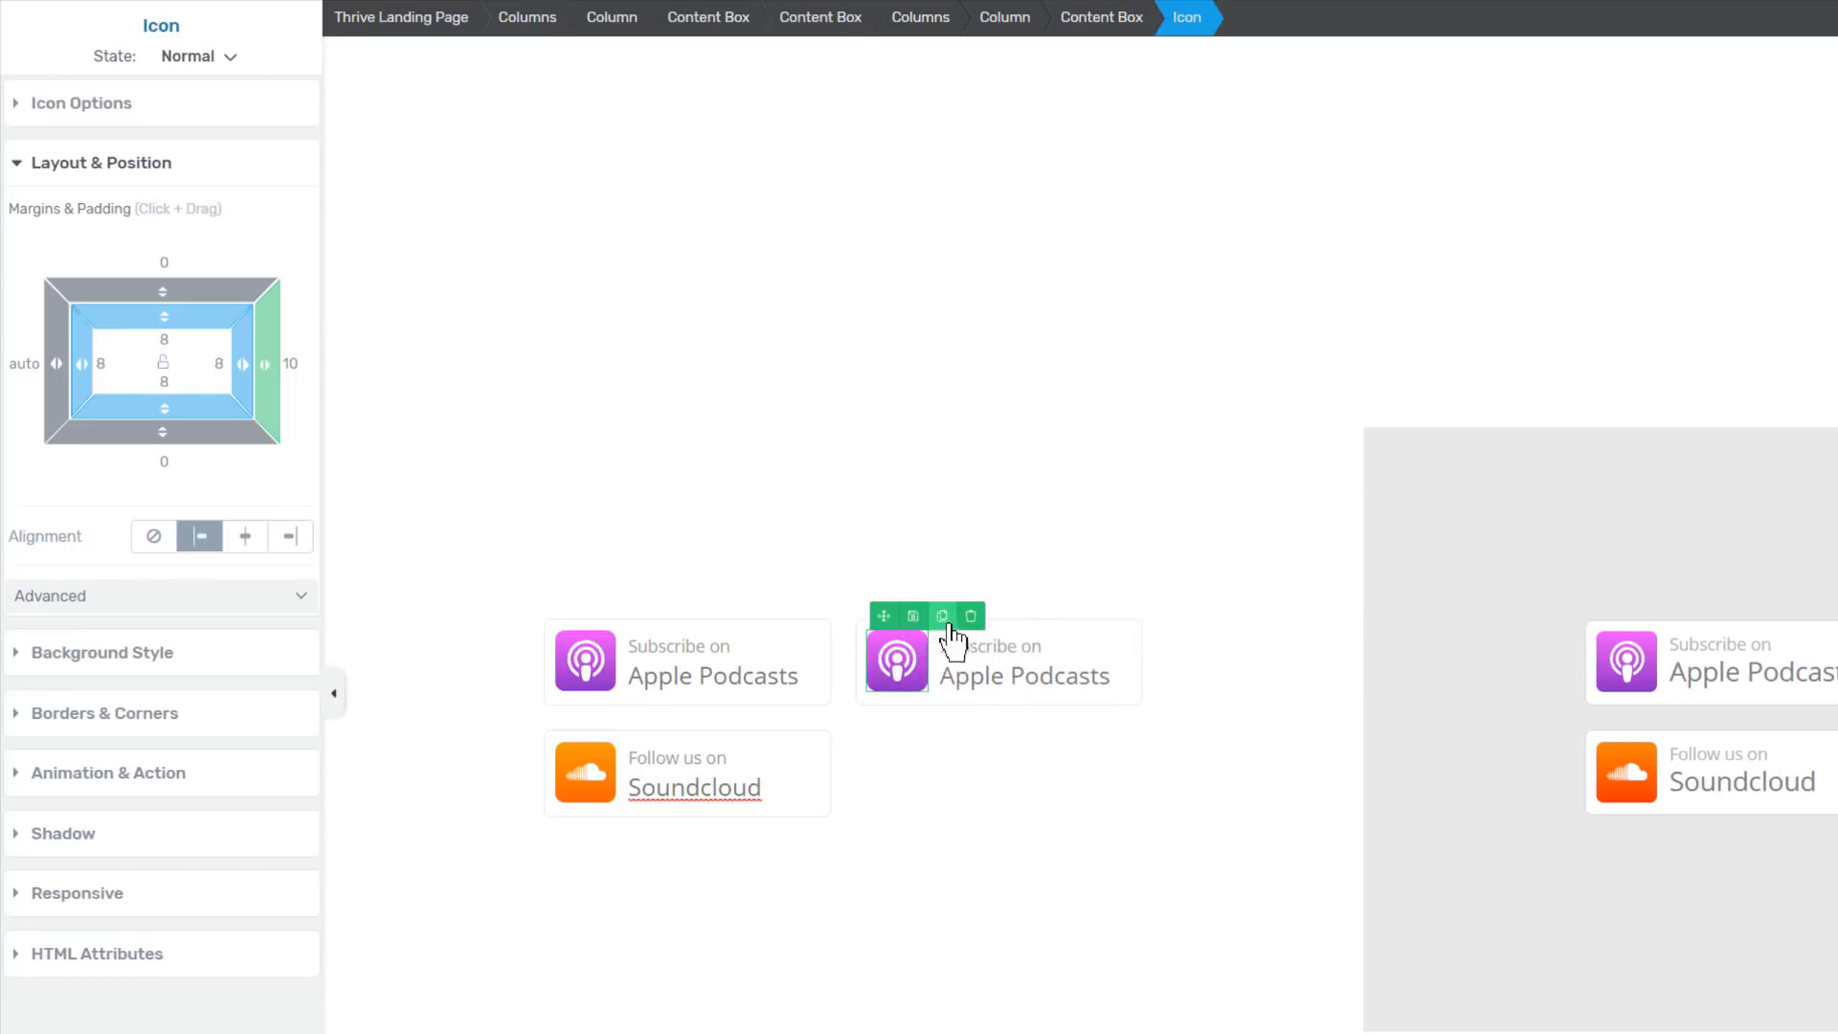
# Replace the podcast icon in the second column's box with the castbox-logo-100 image from the media library
pyautogui.click(970, 616)
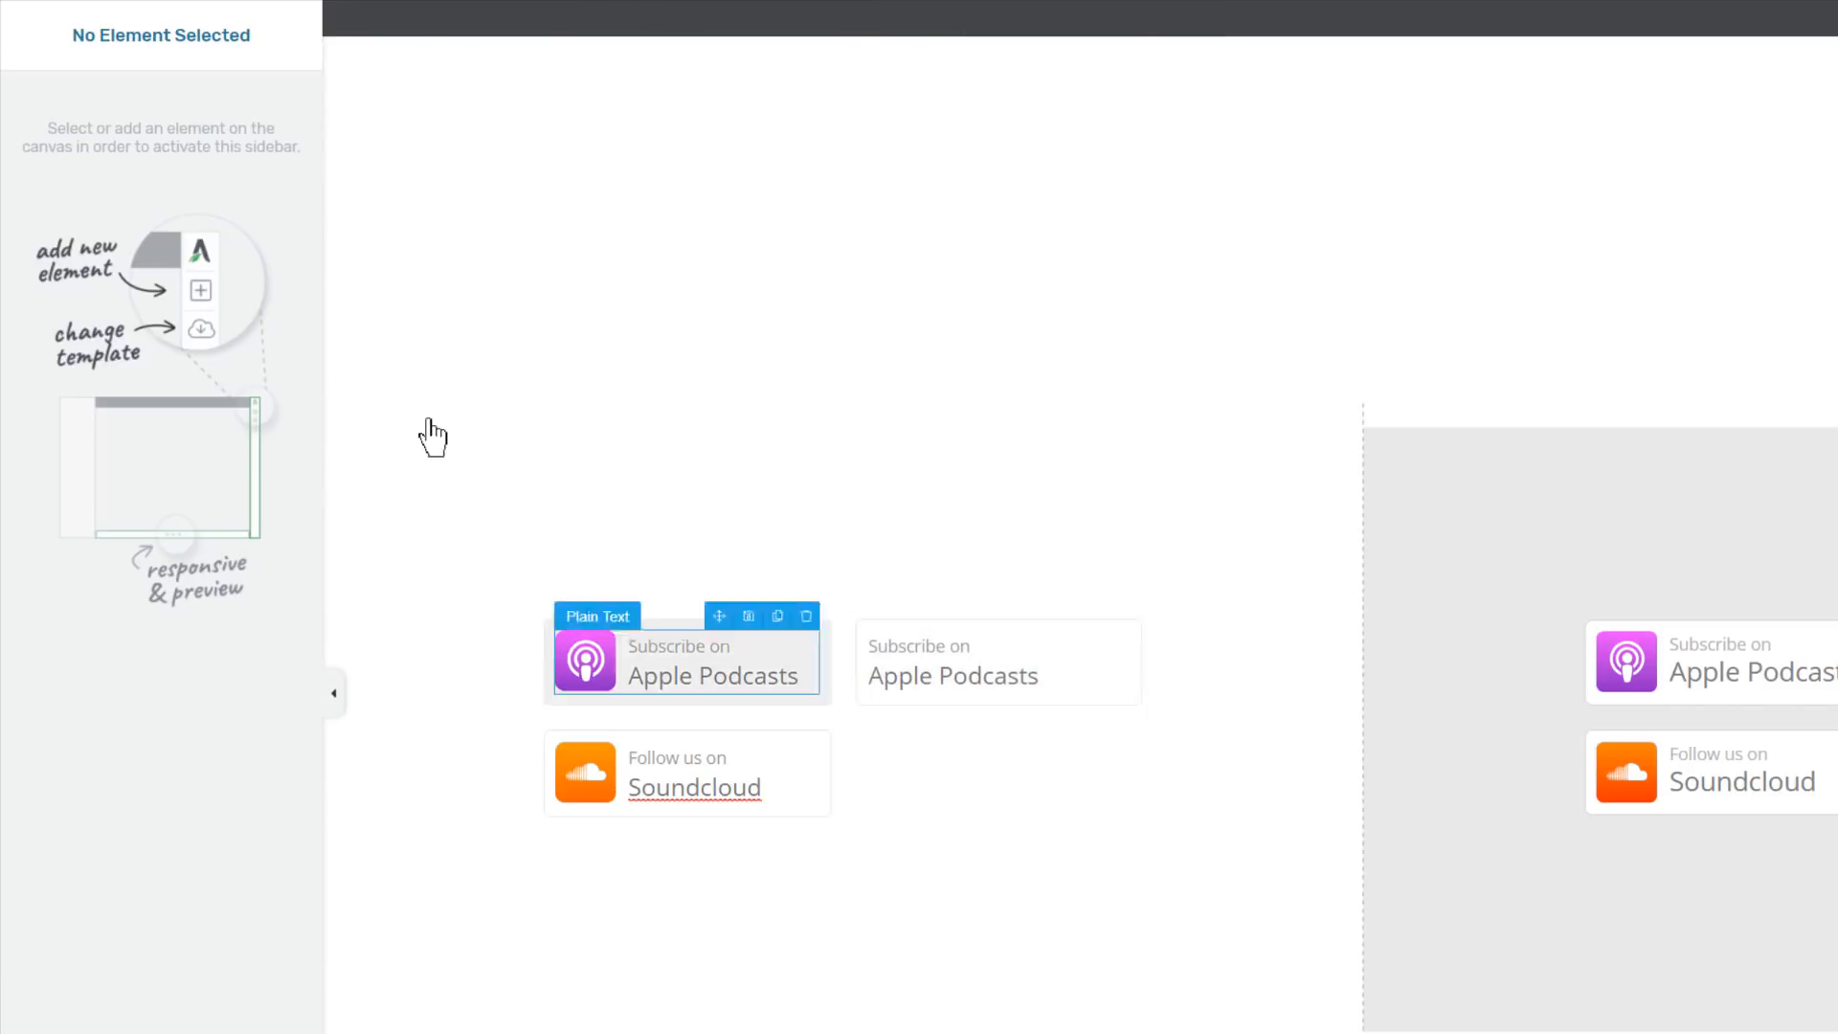
pyautogui.click(1823, 59)
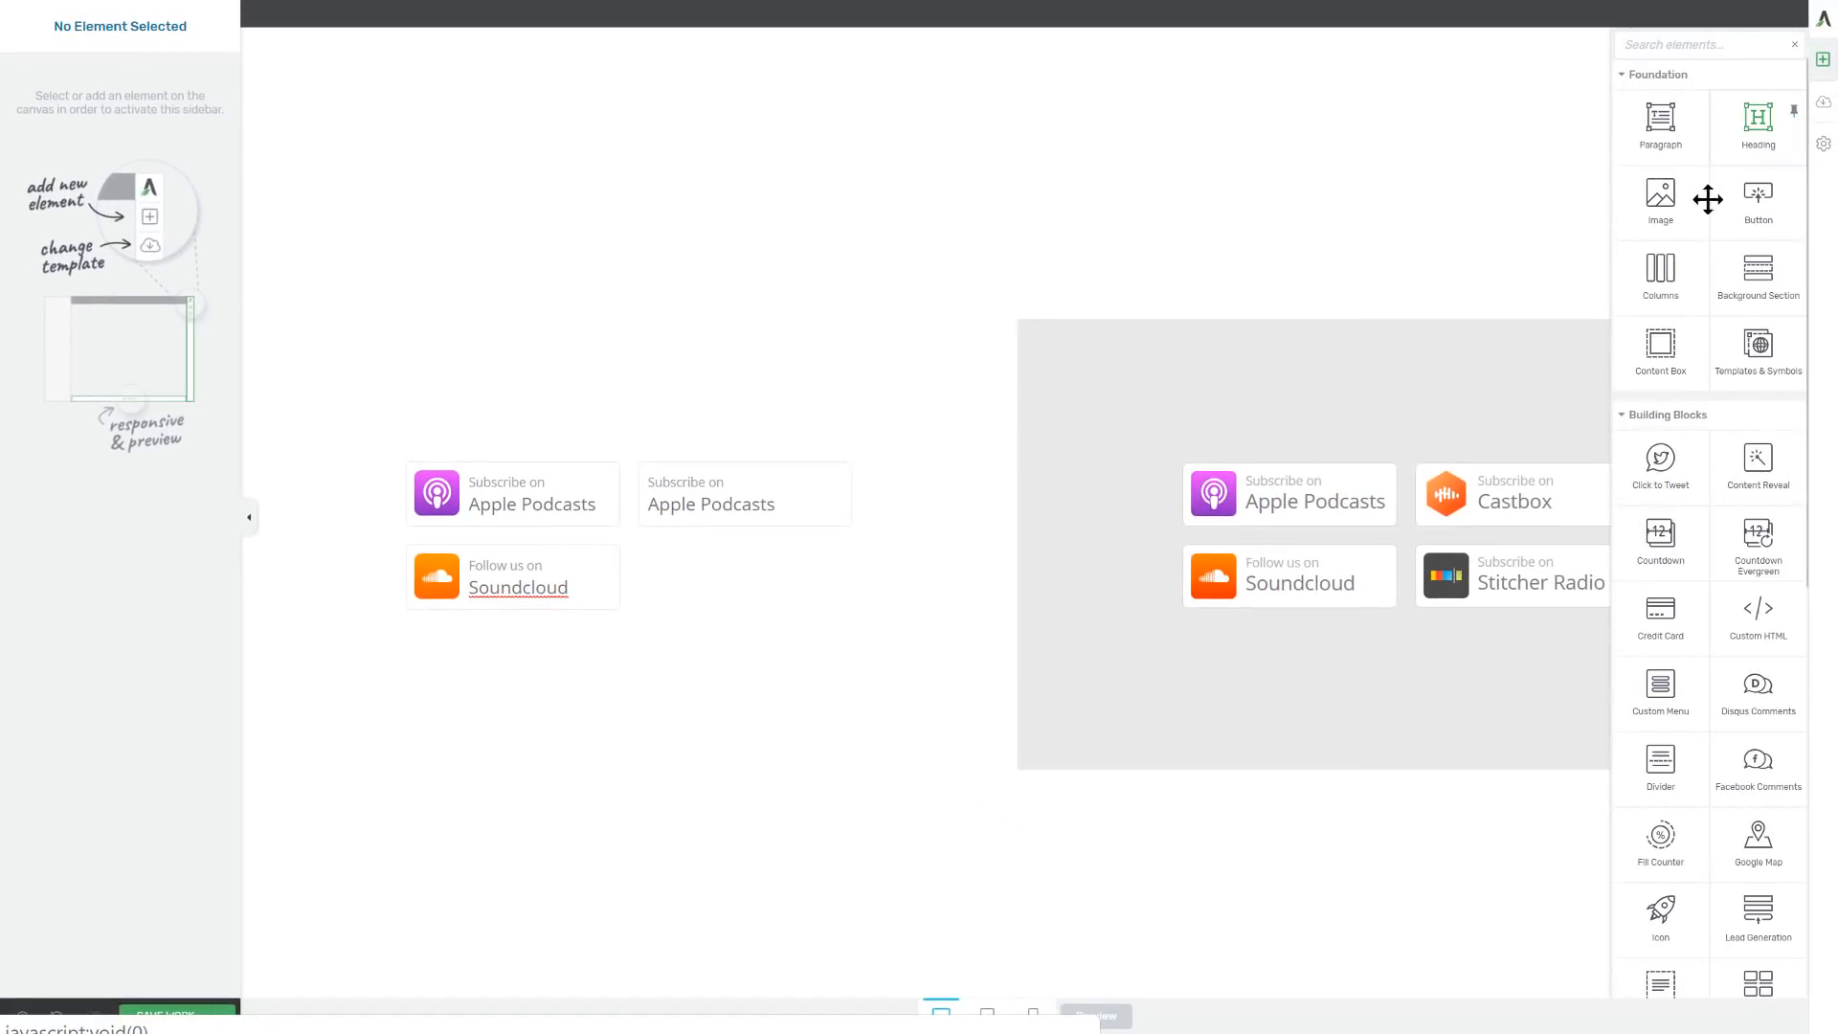
pyautogui.moveTo(1706, 192); pyautogui.dragTo(697, 481)
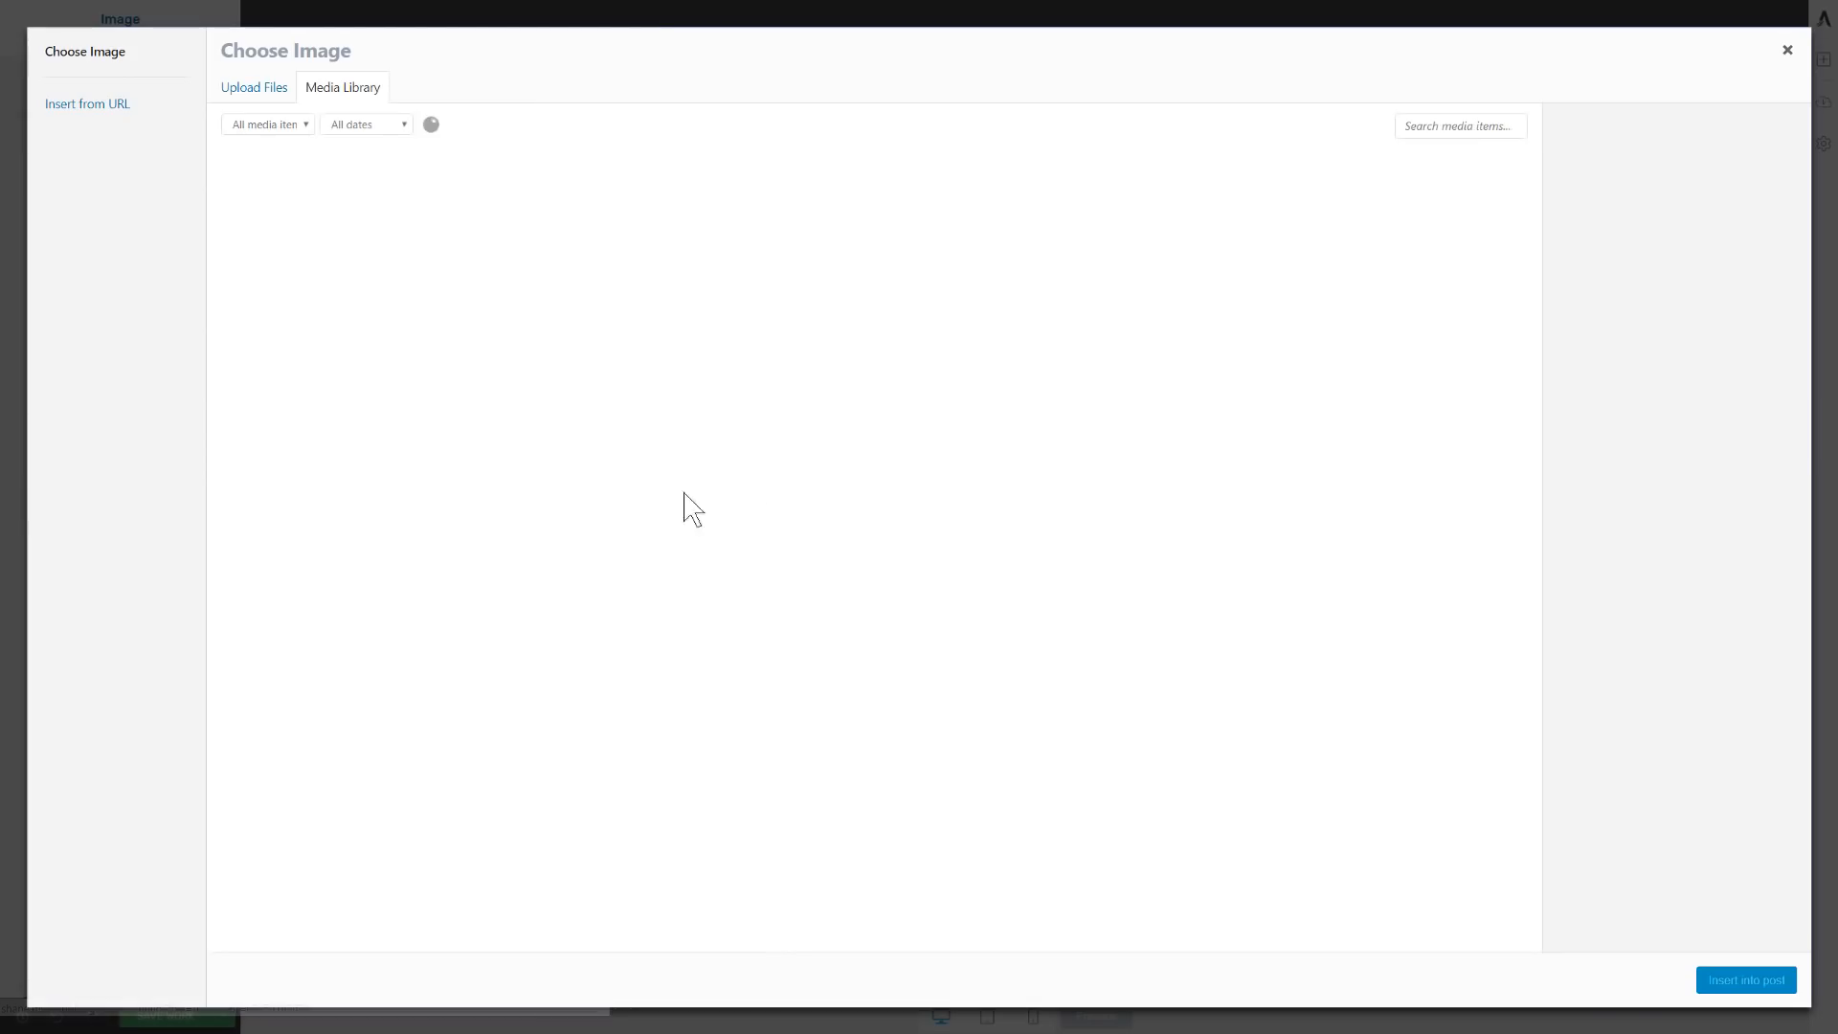
pyautogui.click(1475, 126)
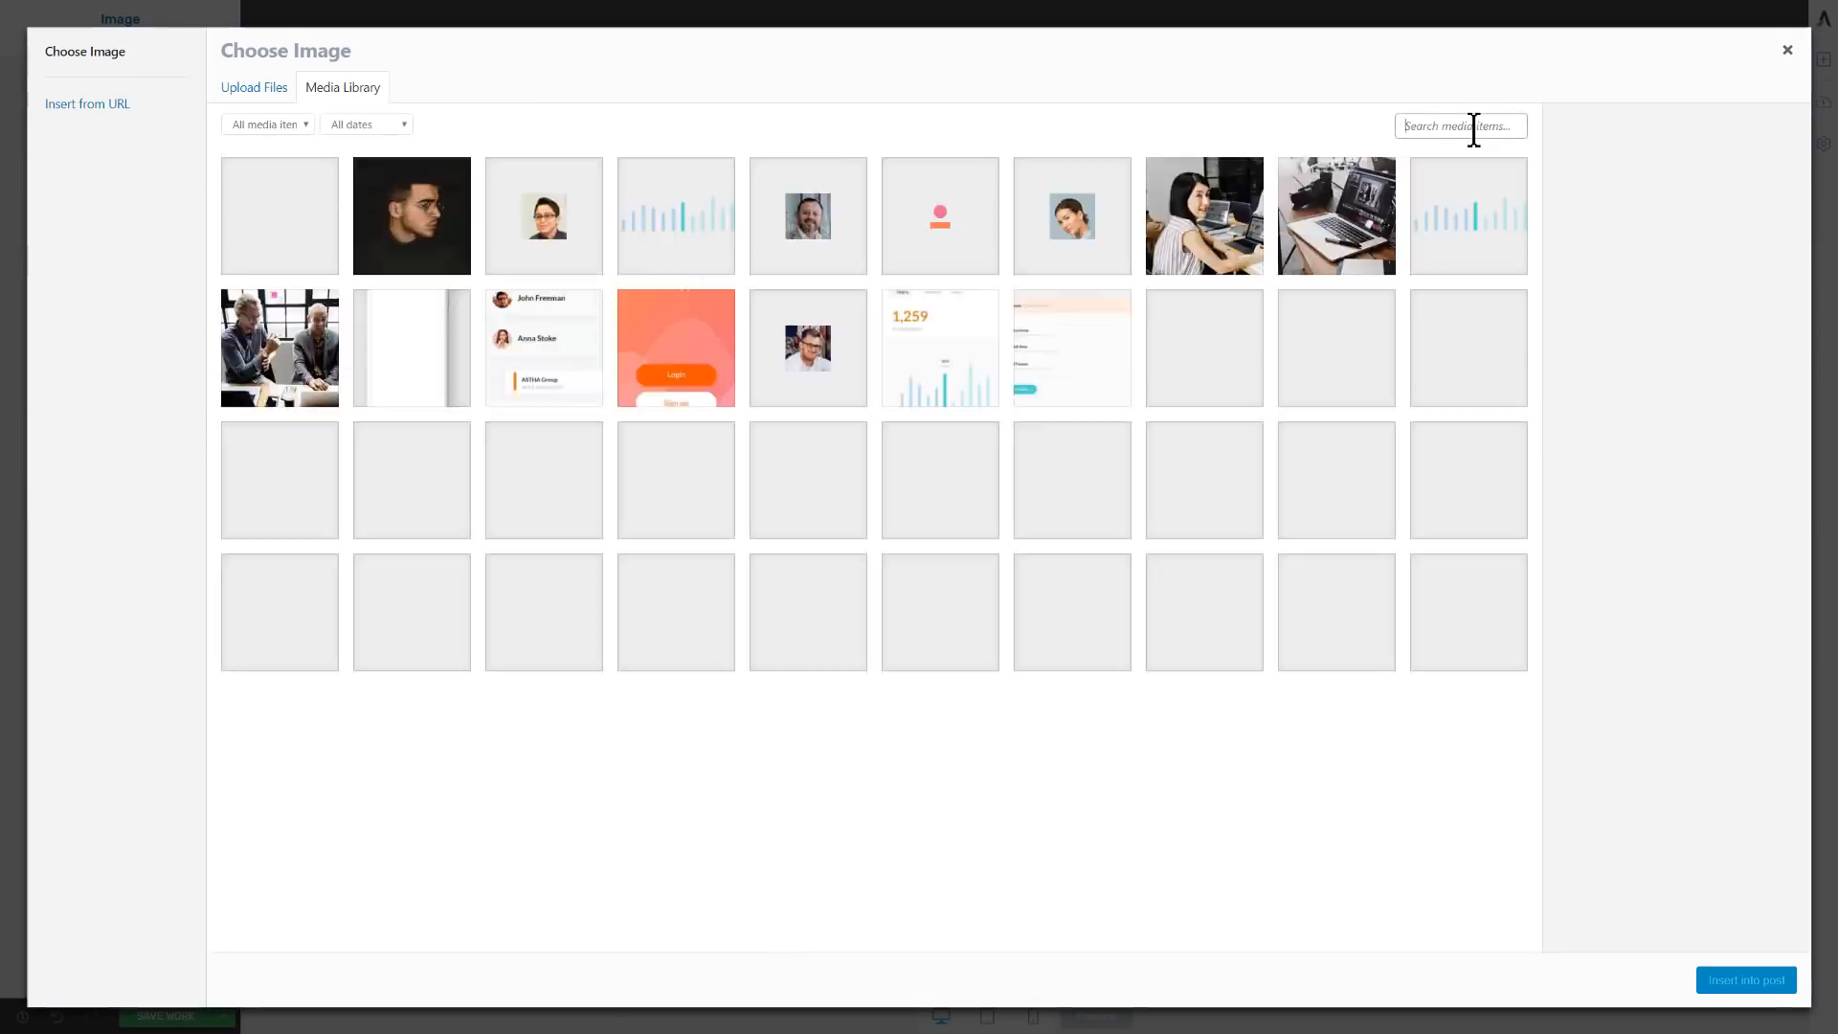
pyautogui.write('cast')
pyautogui.click(285, 248)
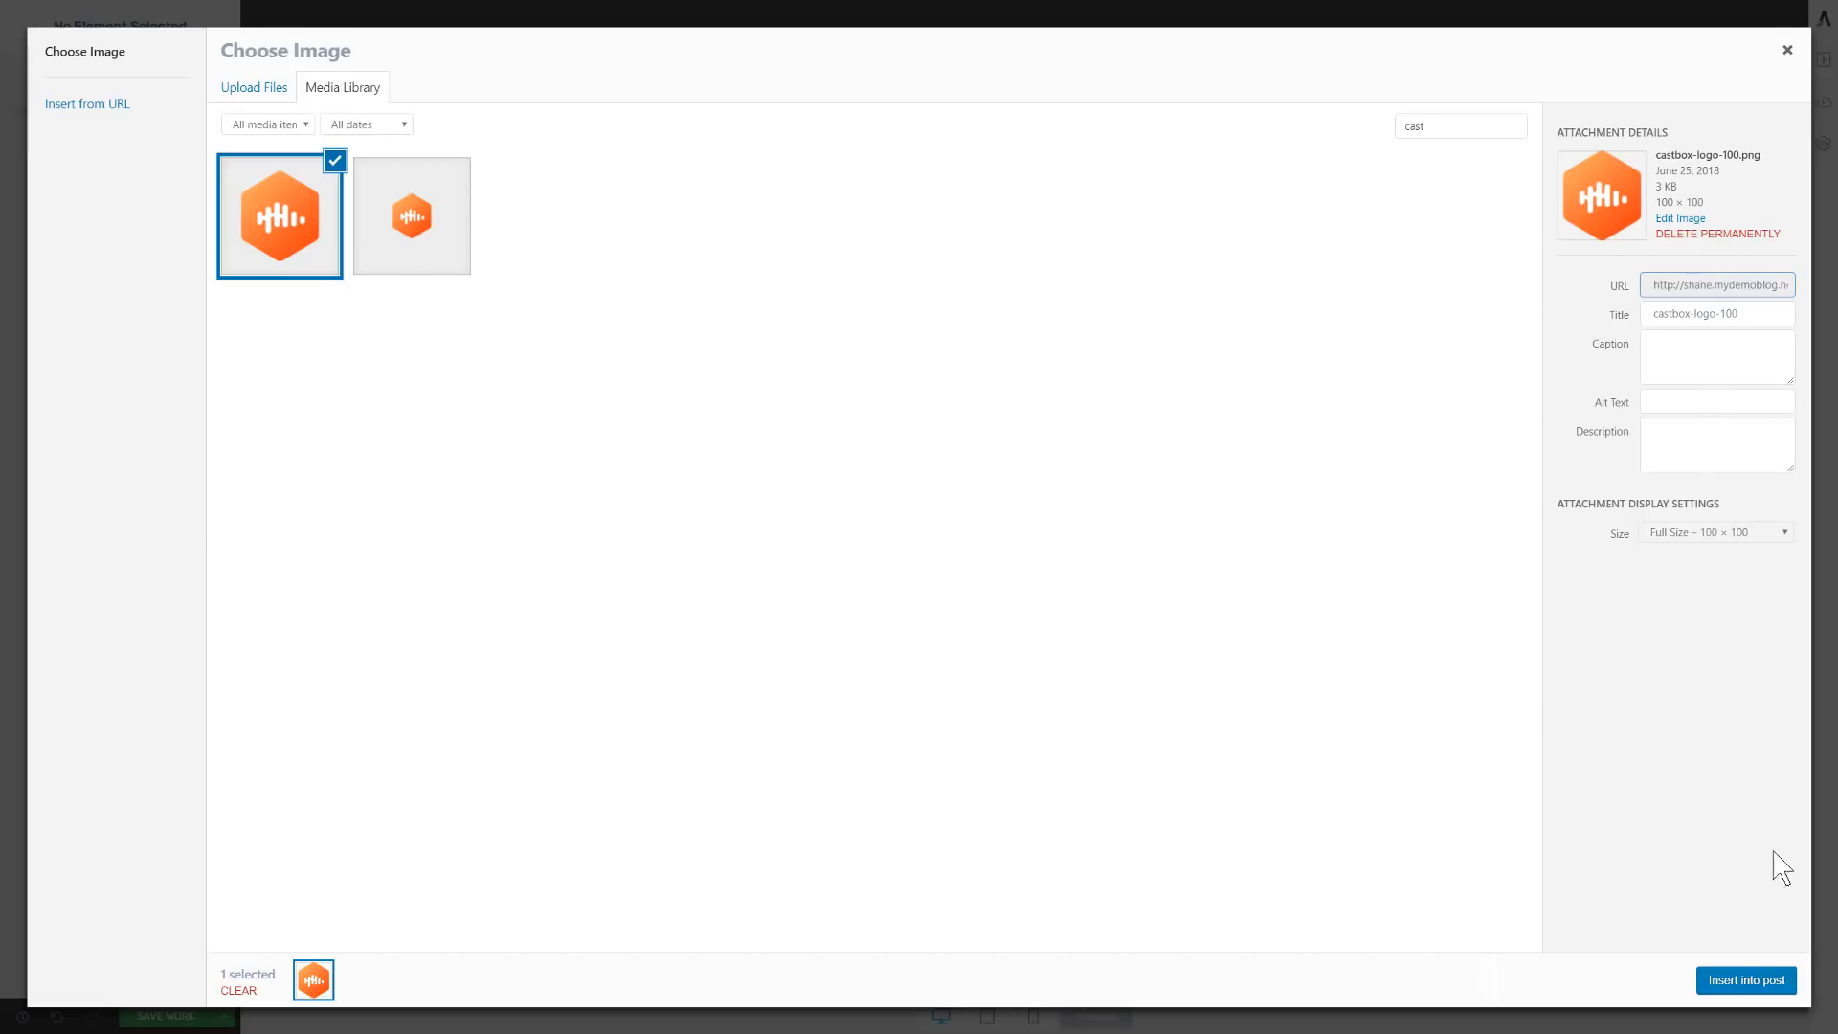
pyautogui.click(1721, 986)
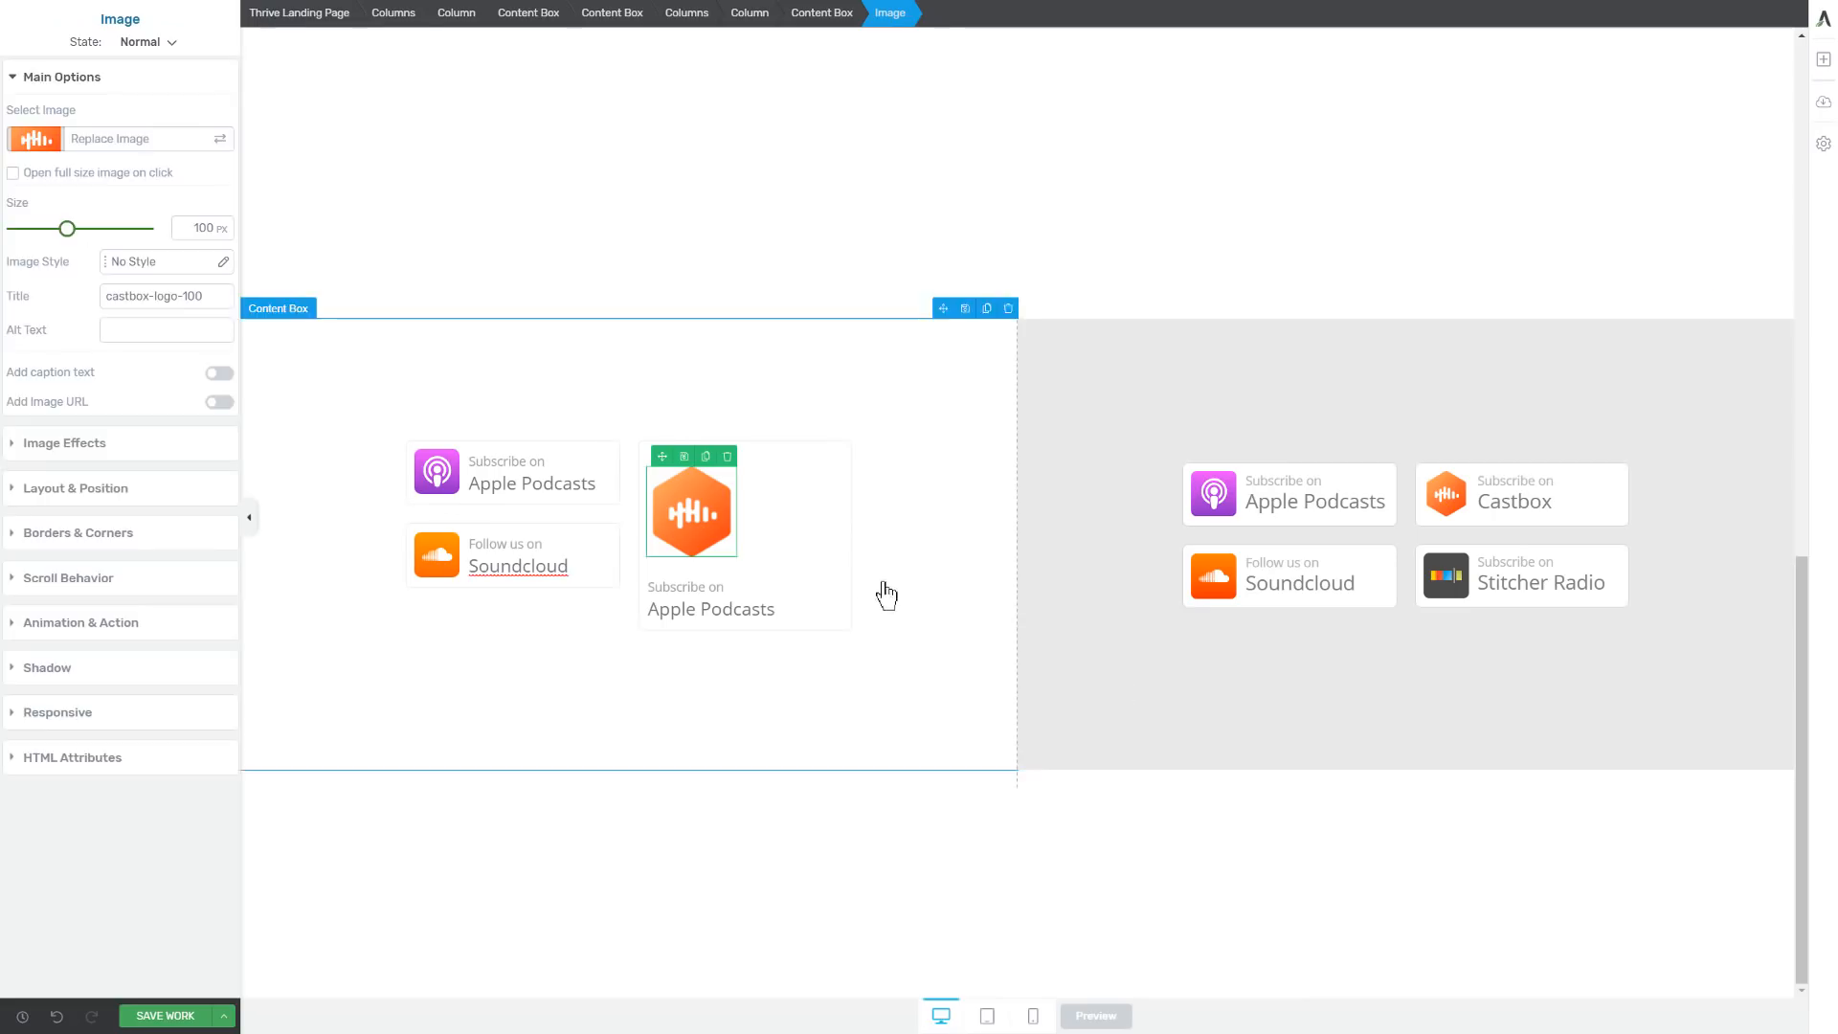
# Set the Castbox logo's top and bottom margins to 0 and its size to 50 px
pyautogui.click(83, 490)
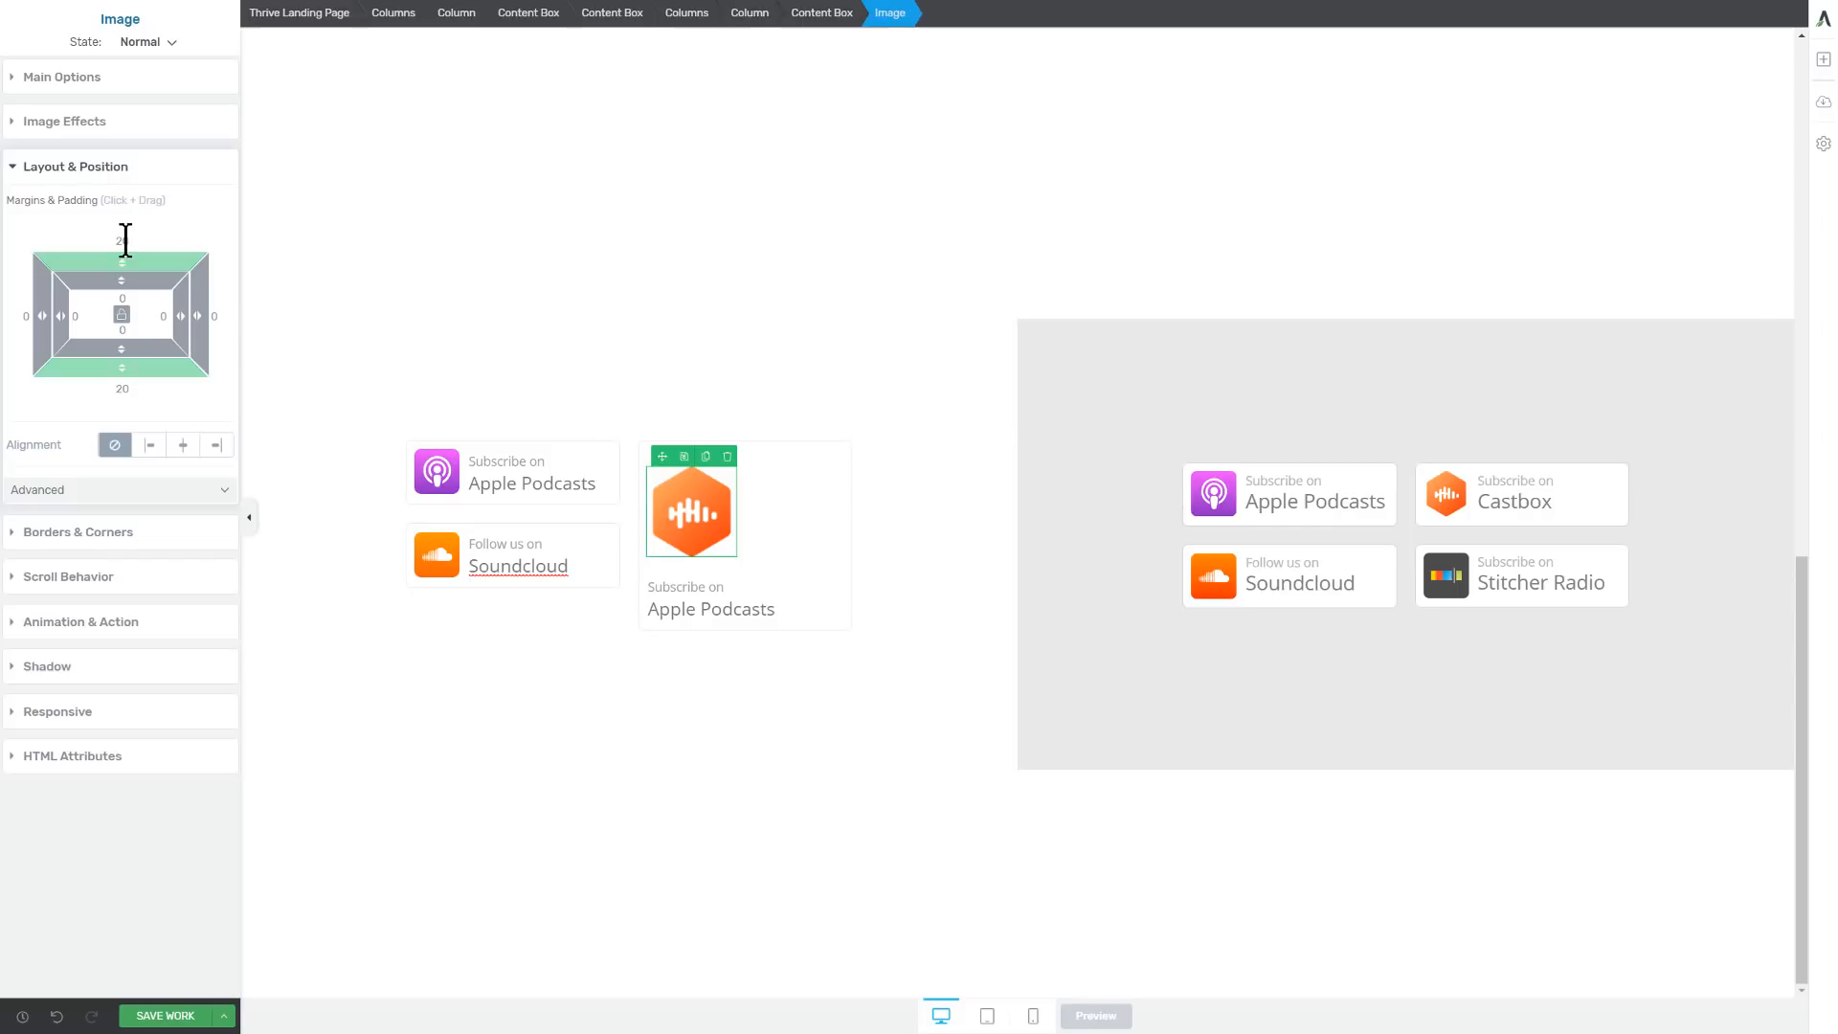
pyautogui.write('0')
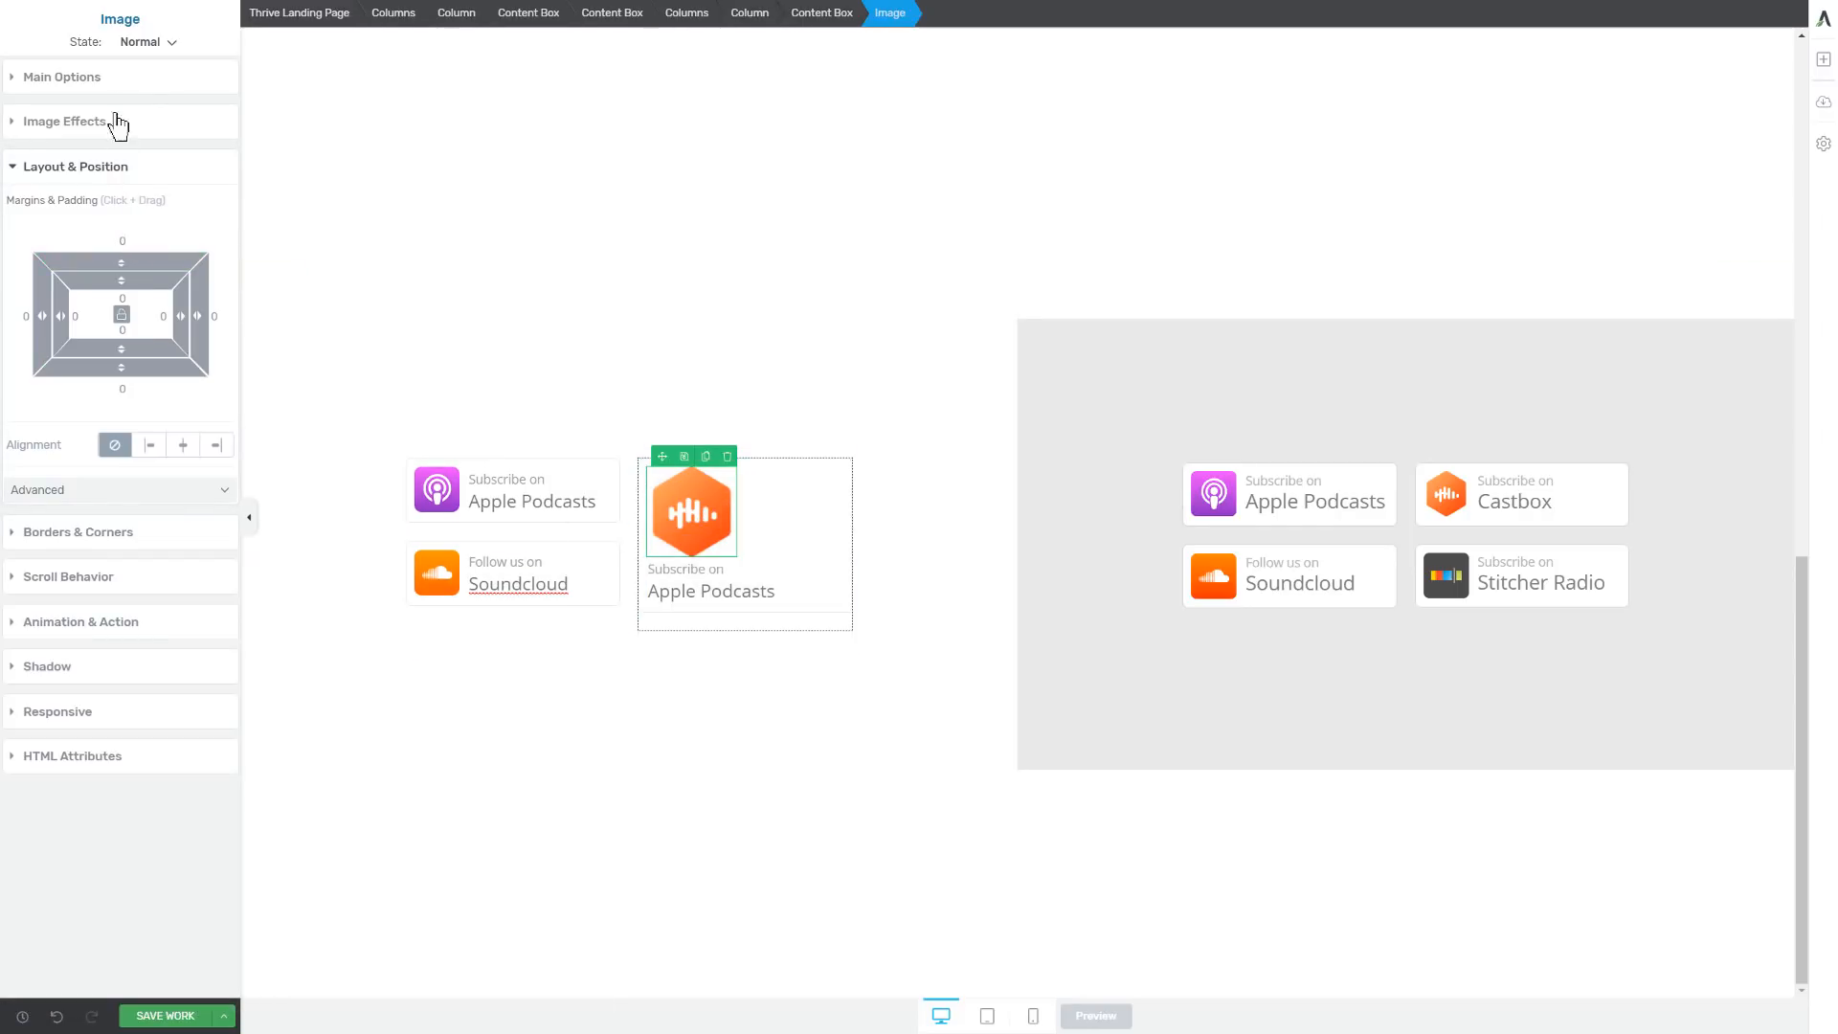
pyautogui.click(105, 78)
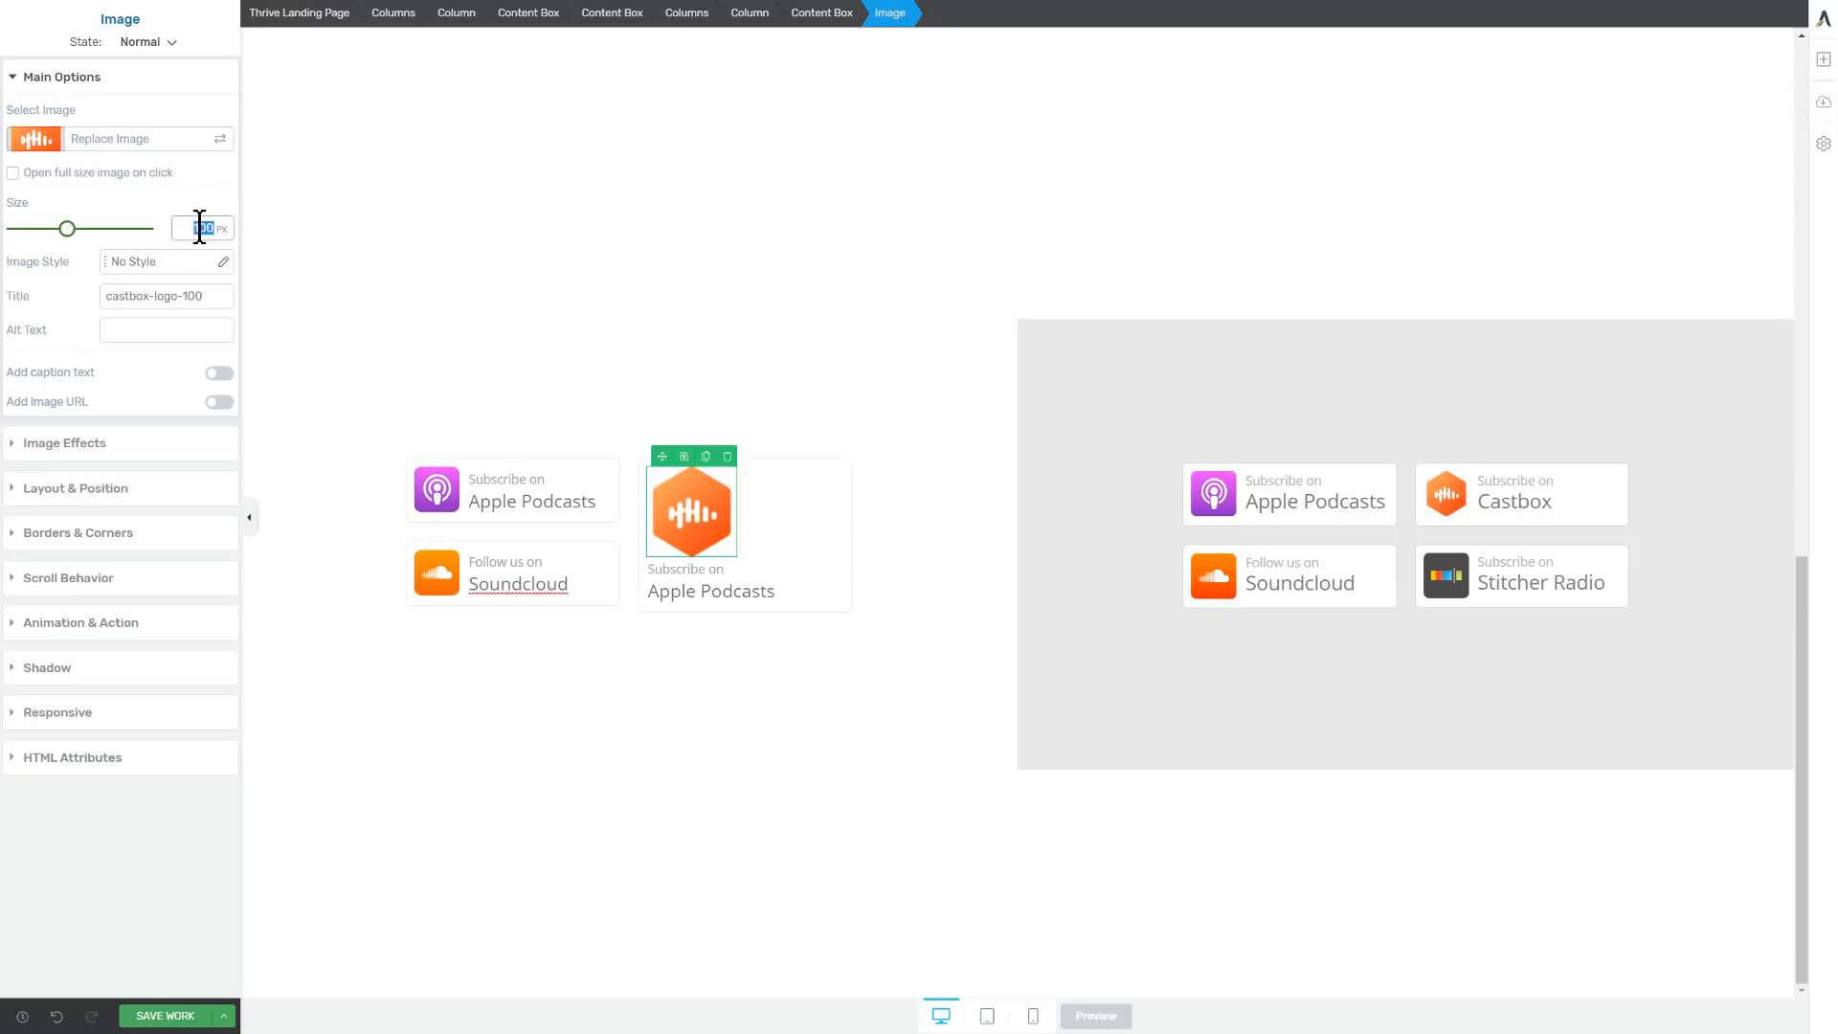
pyautogui.write('50')
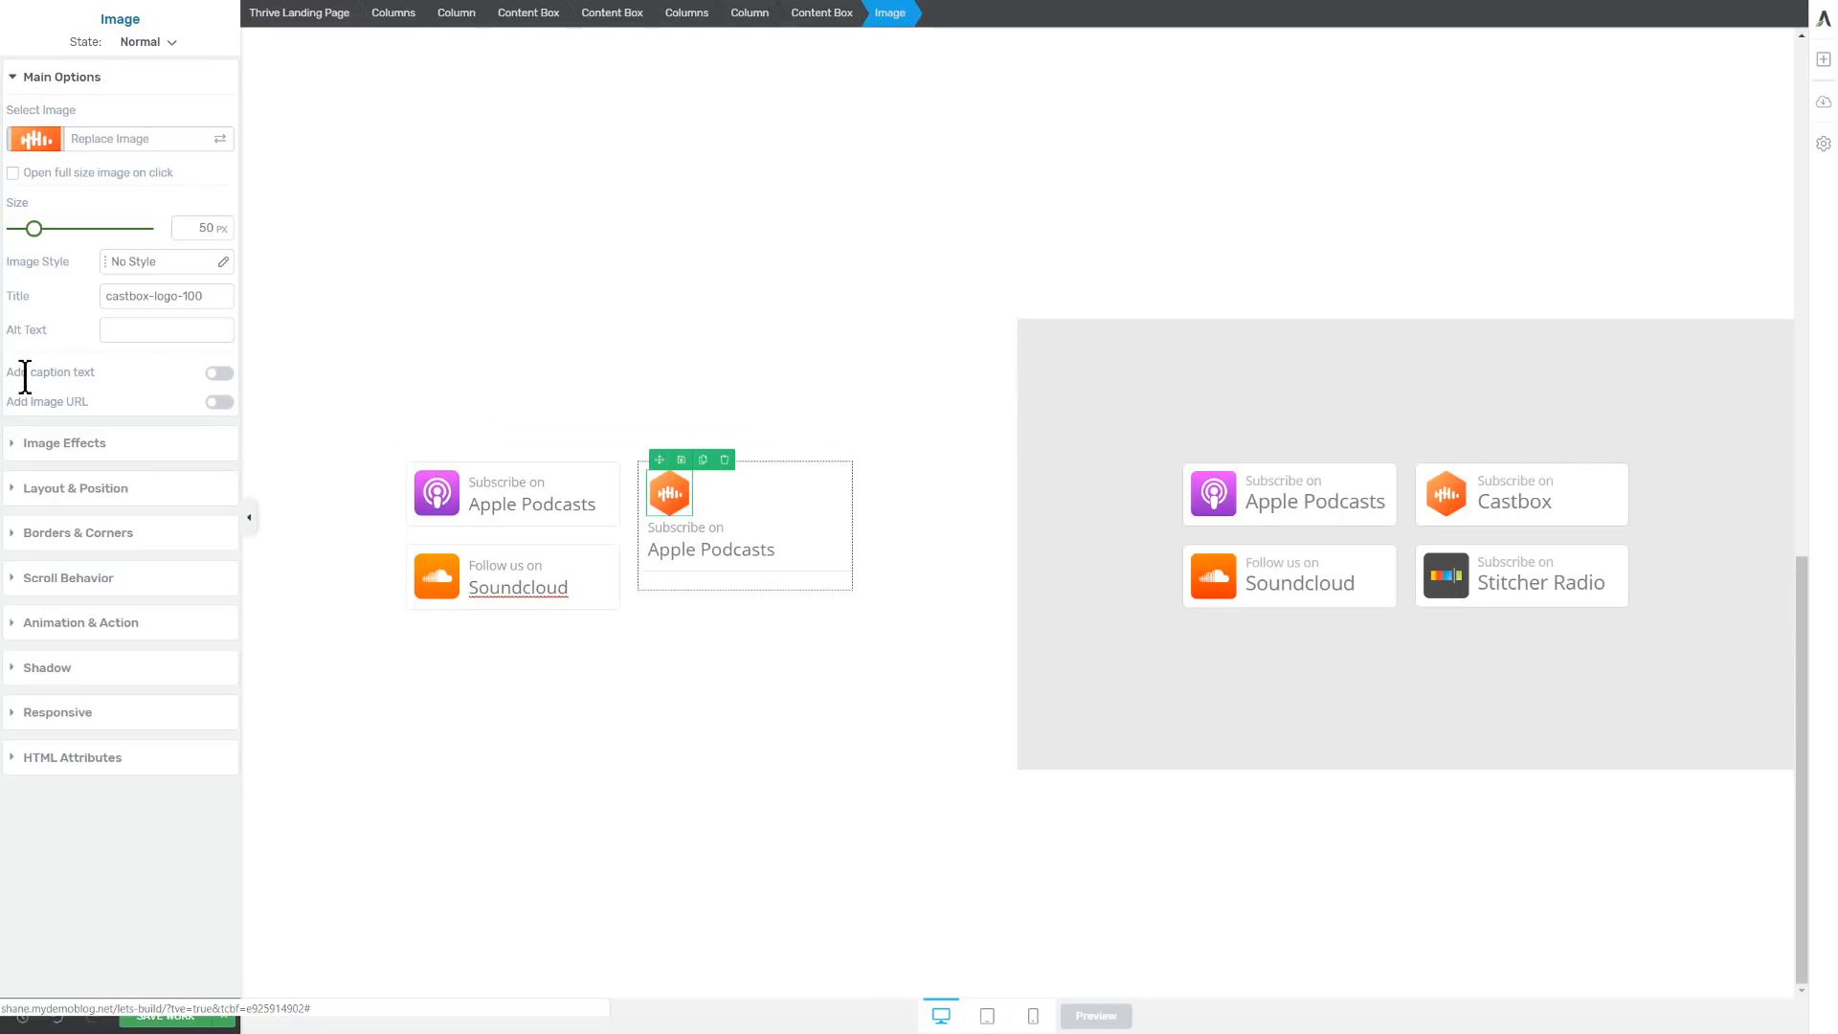
# Align the Castbox logo left, enable its float, and give it only a right margin of 10
pyautogui.click(75, 492)
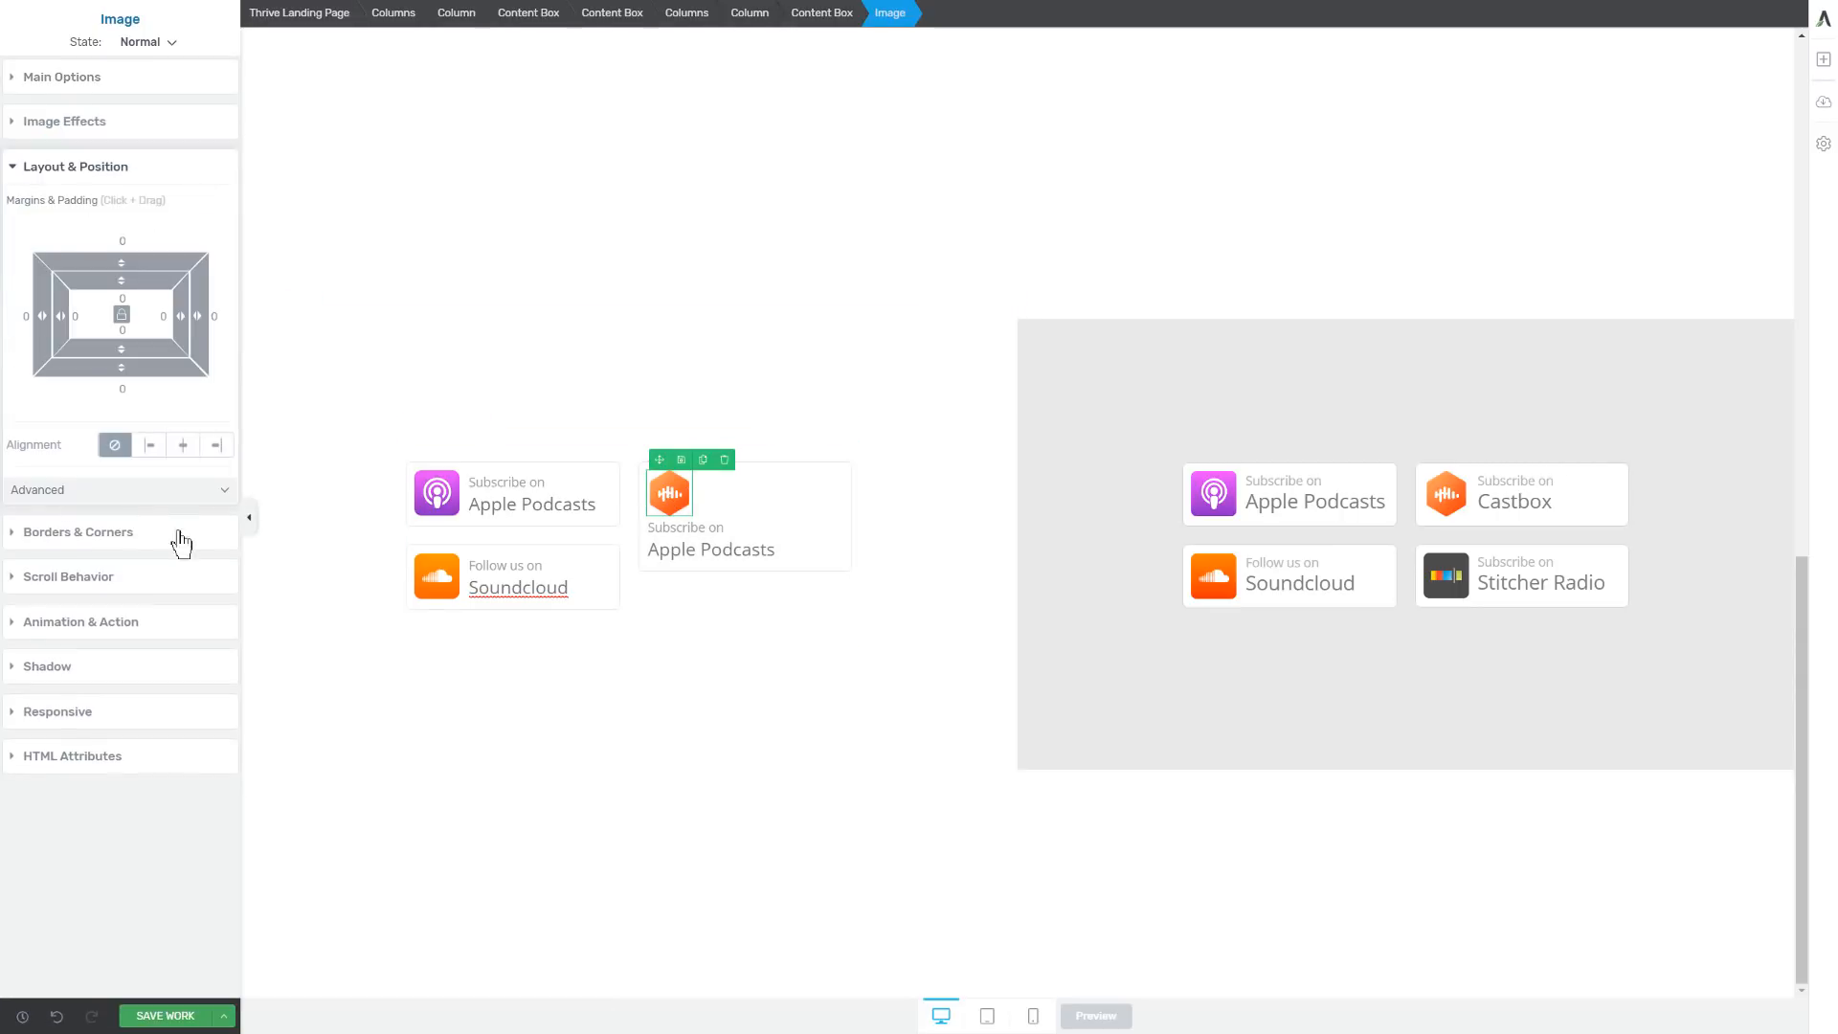
pyautogui.click(150, 446)
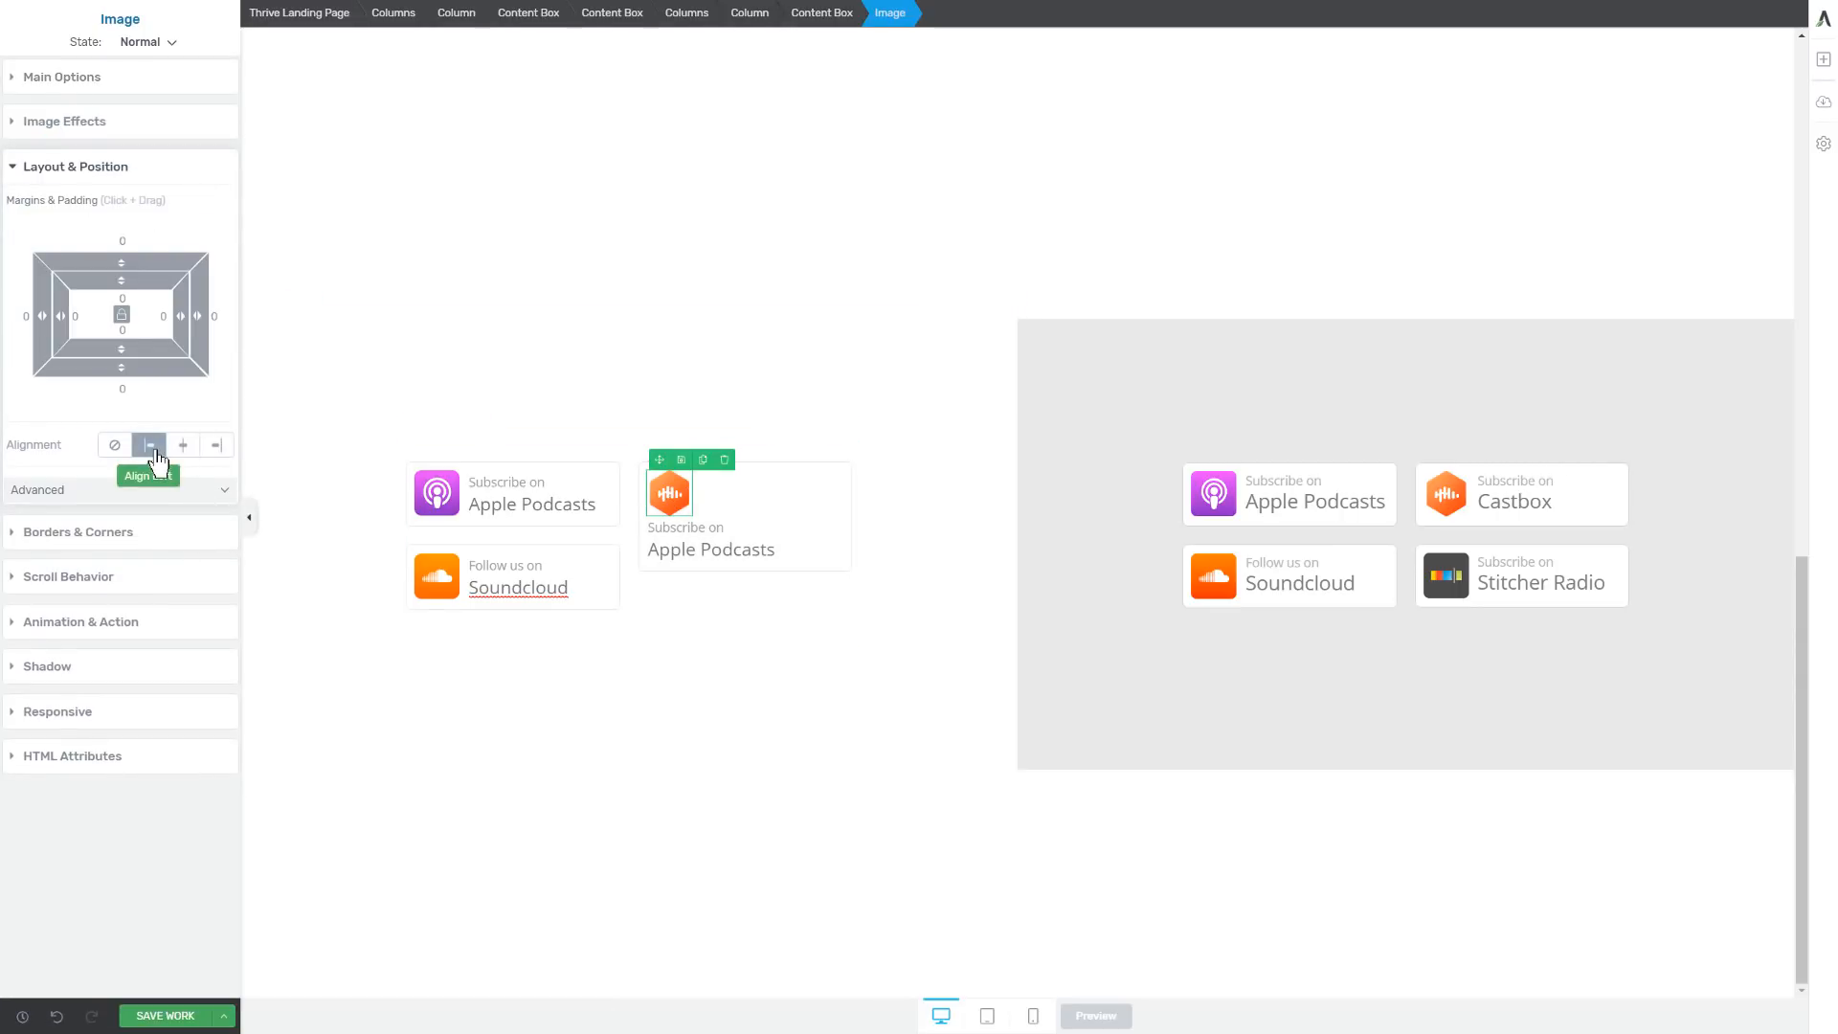
pyautogui.click(129, 498)
pyautogui.click(196, 551)
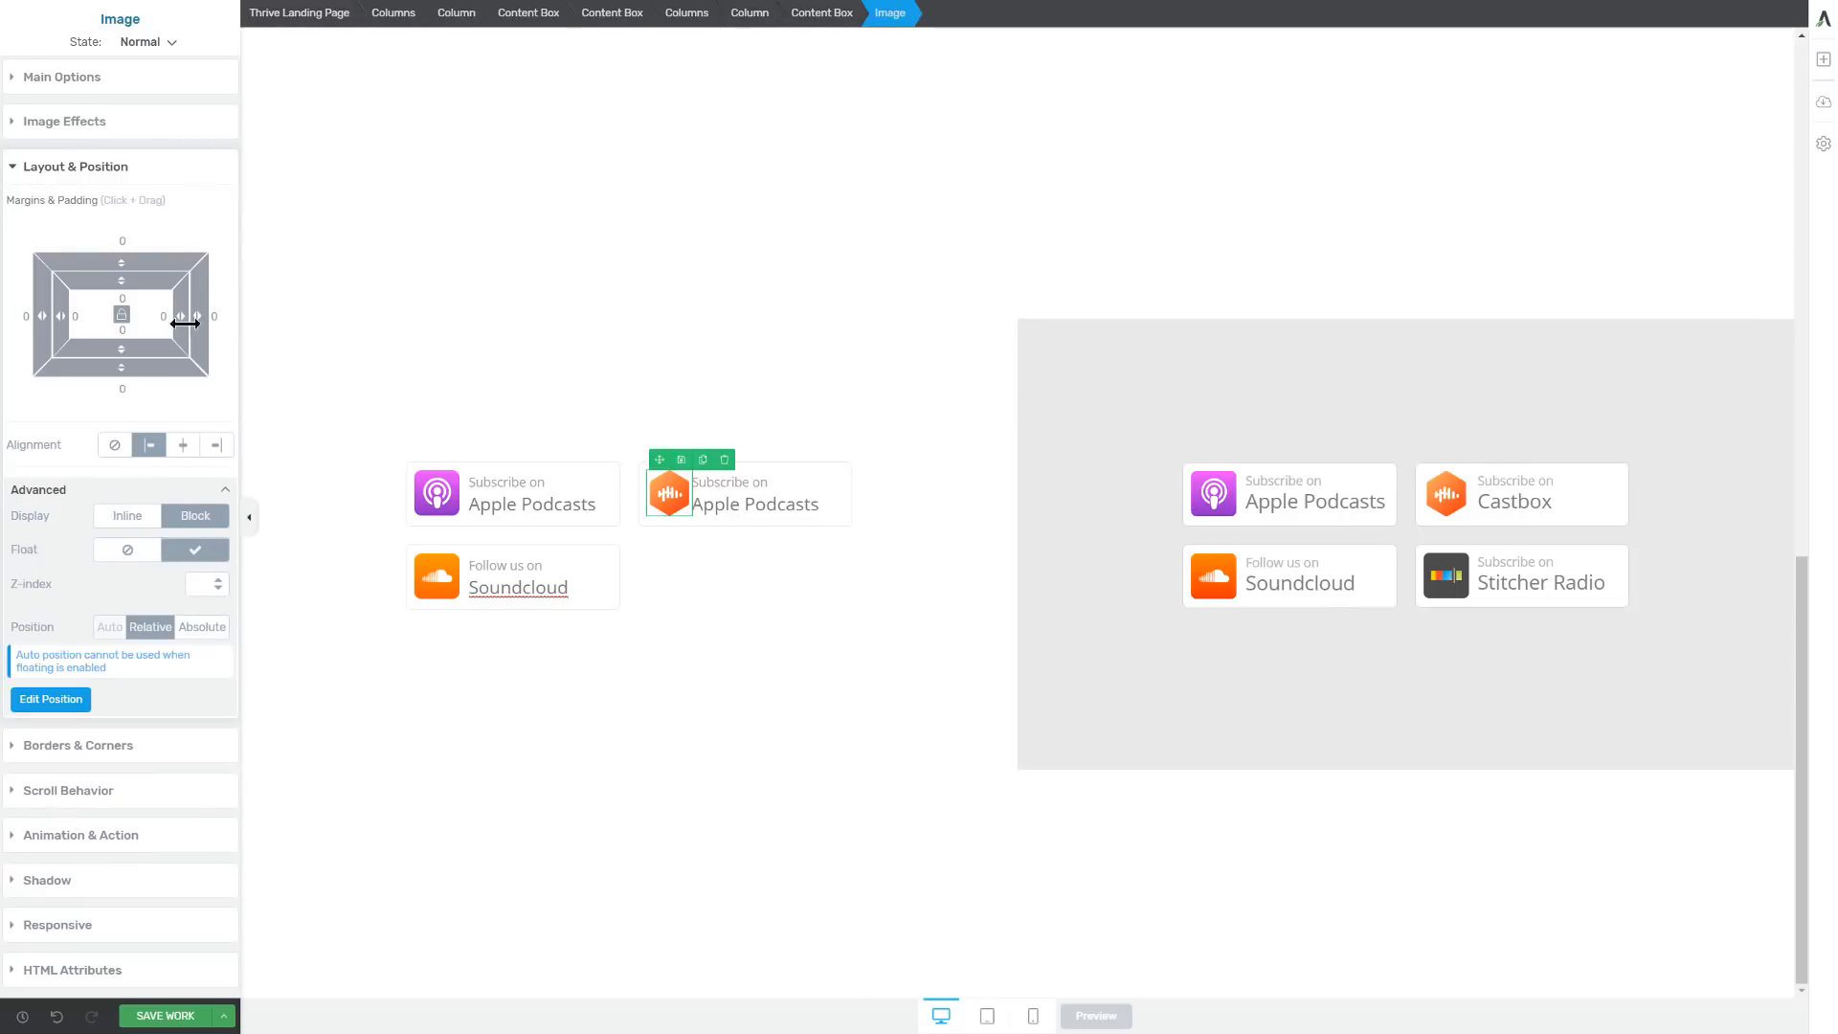
pyautogui.write('10')
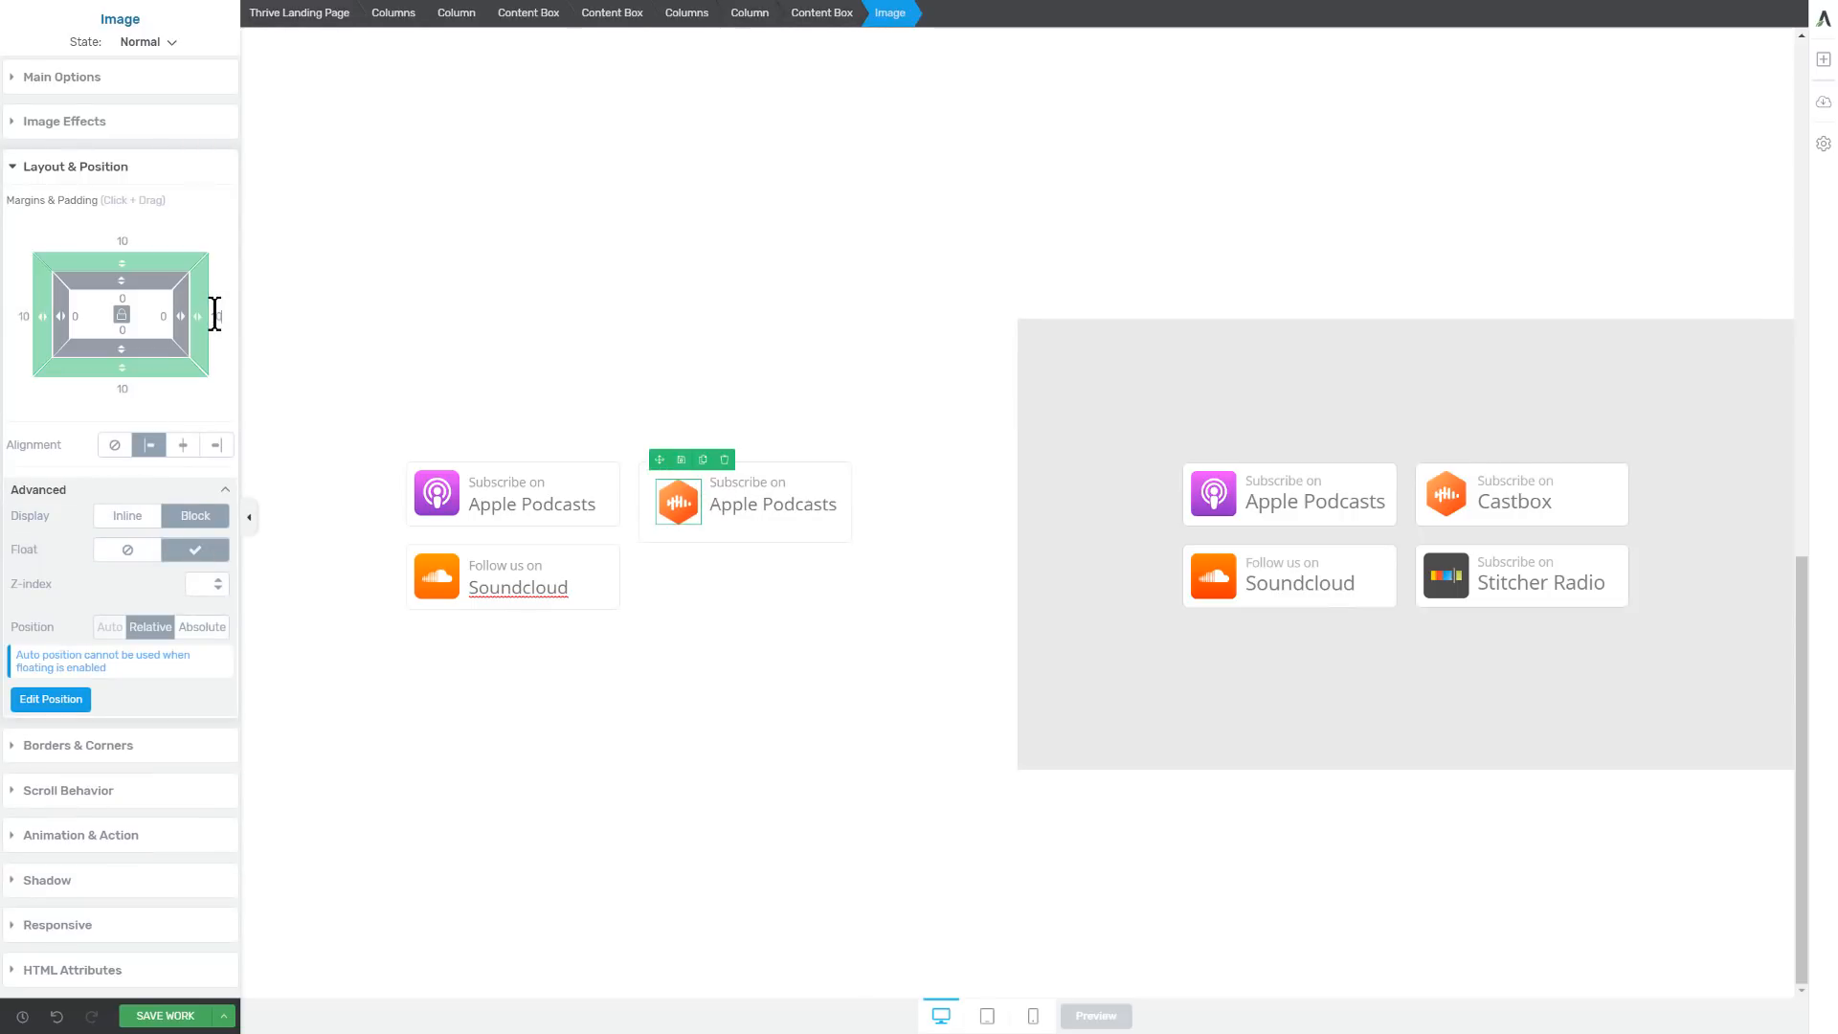
pyautogui.click(123, 316)
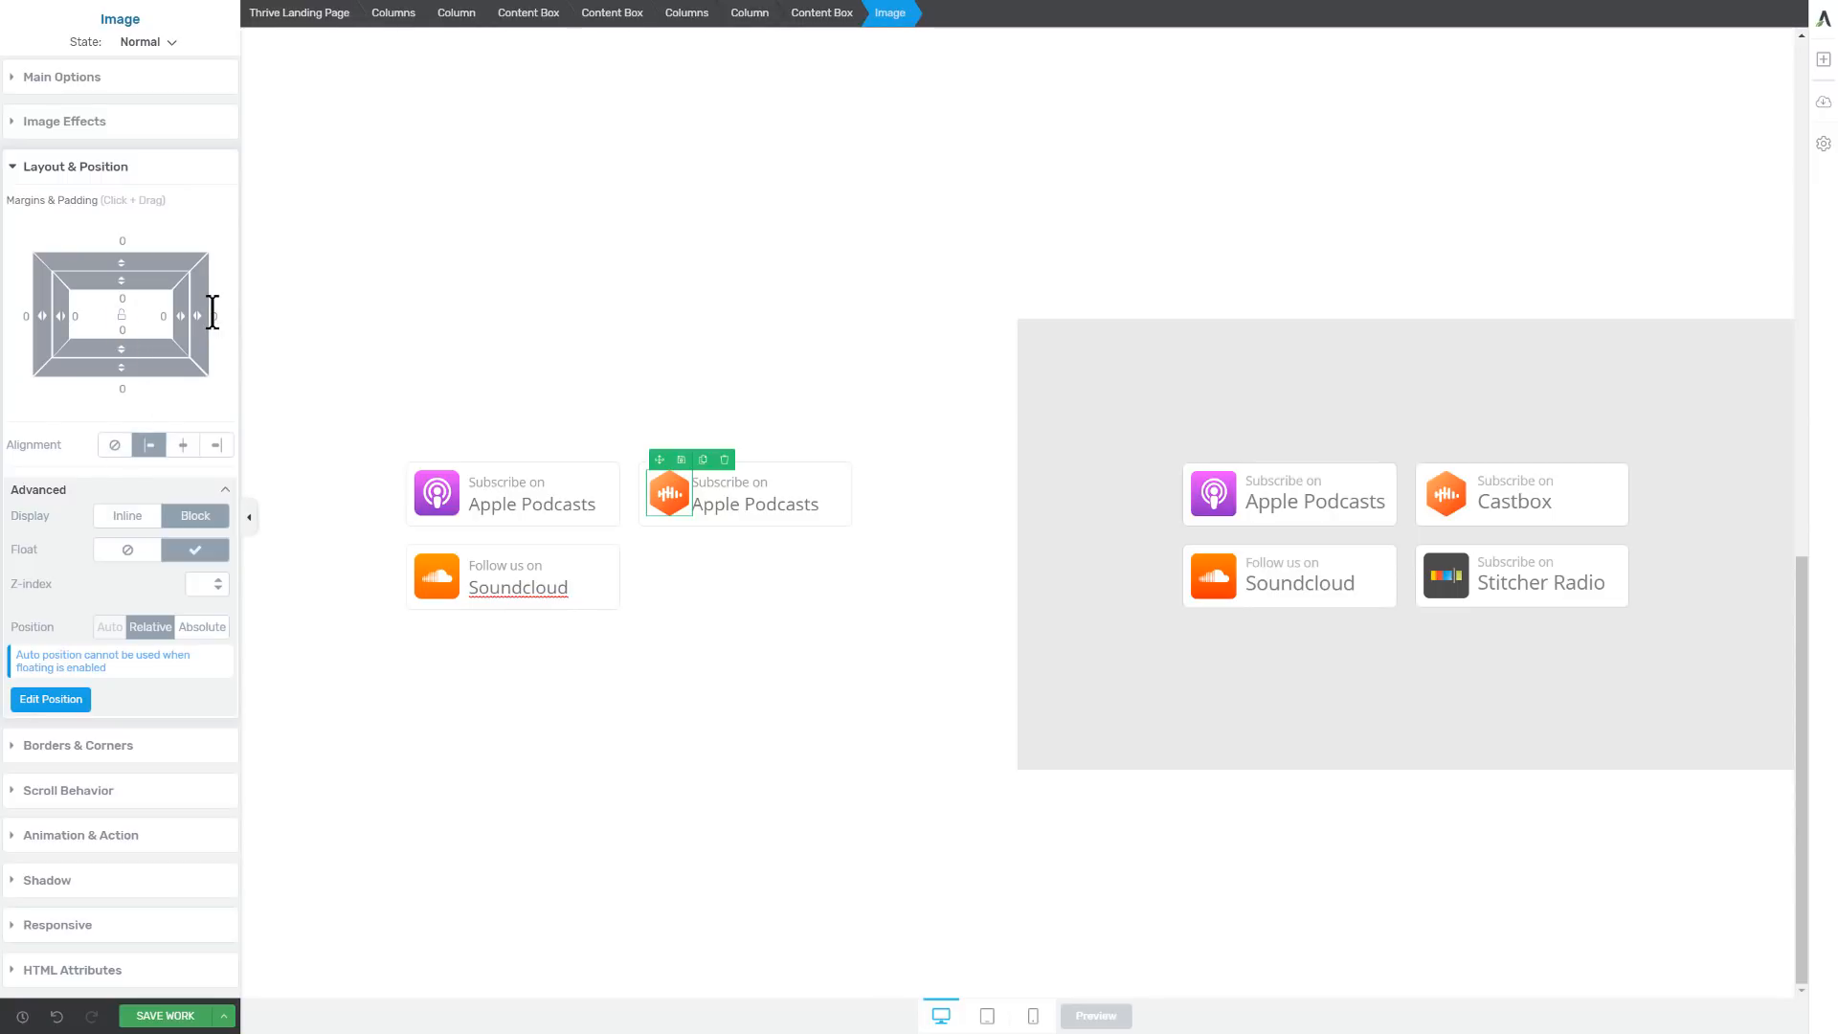
pyautogui.moveTo(213, 312); pyautogui.dragTo(213, 307)
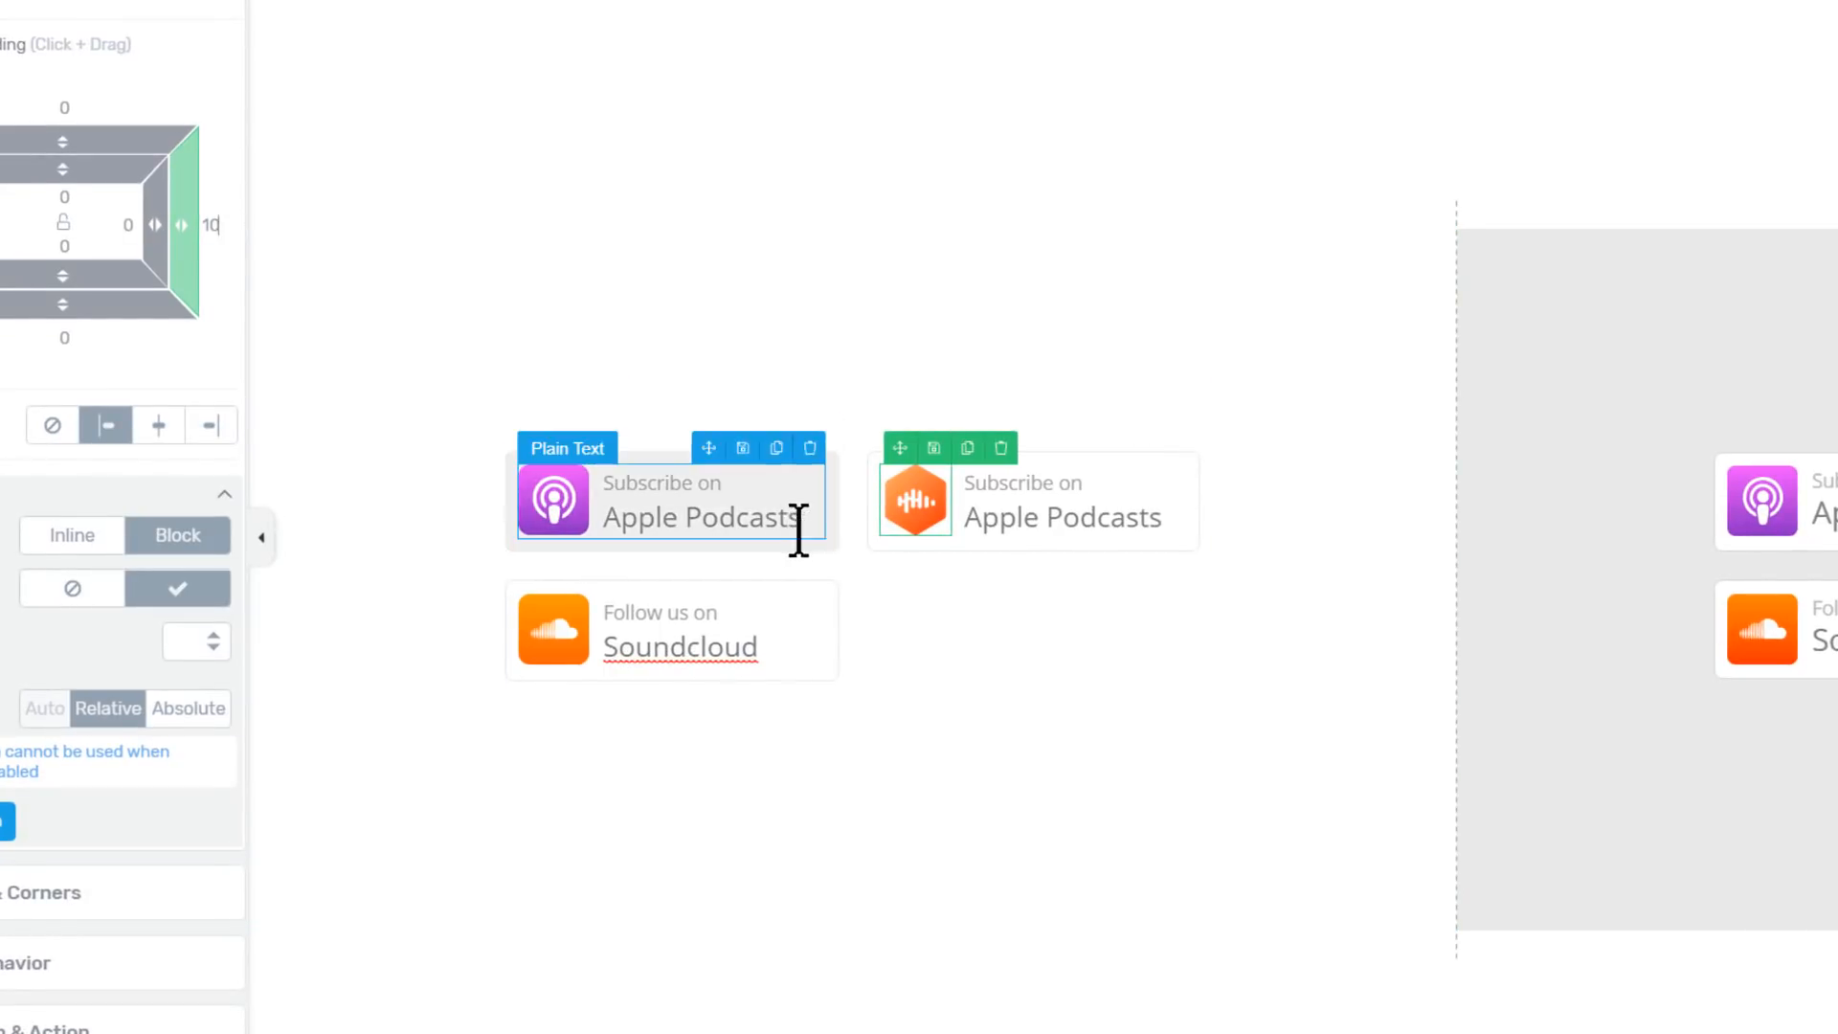
# Duplicate the box with the Castbox logo and change the upper copy's platform name to "Castbox"
pyautogui.click(1298, 541)
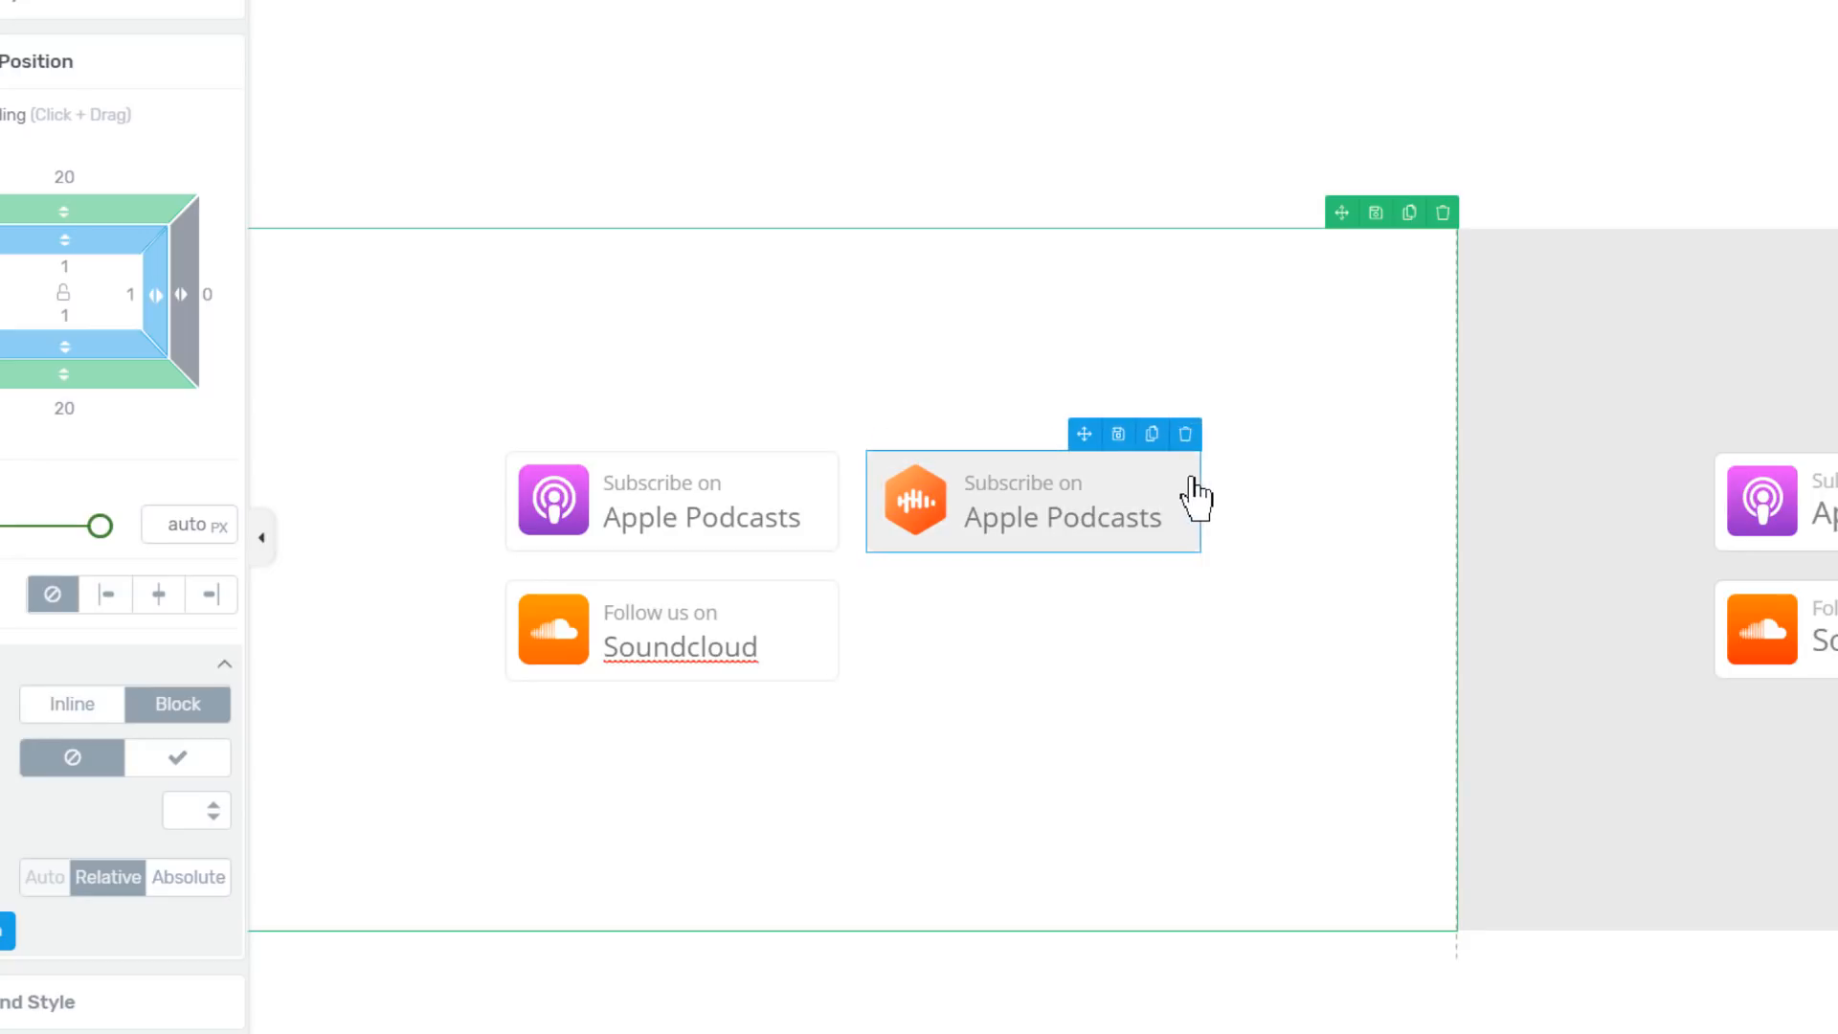
pyautogui.click(1154, 434)
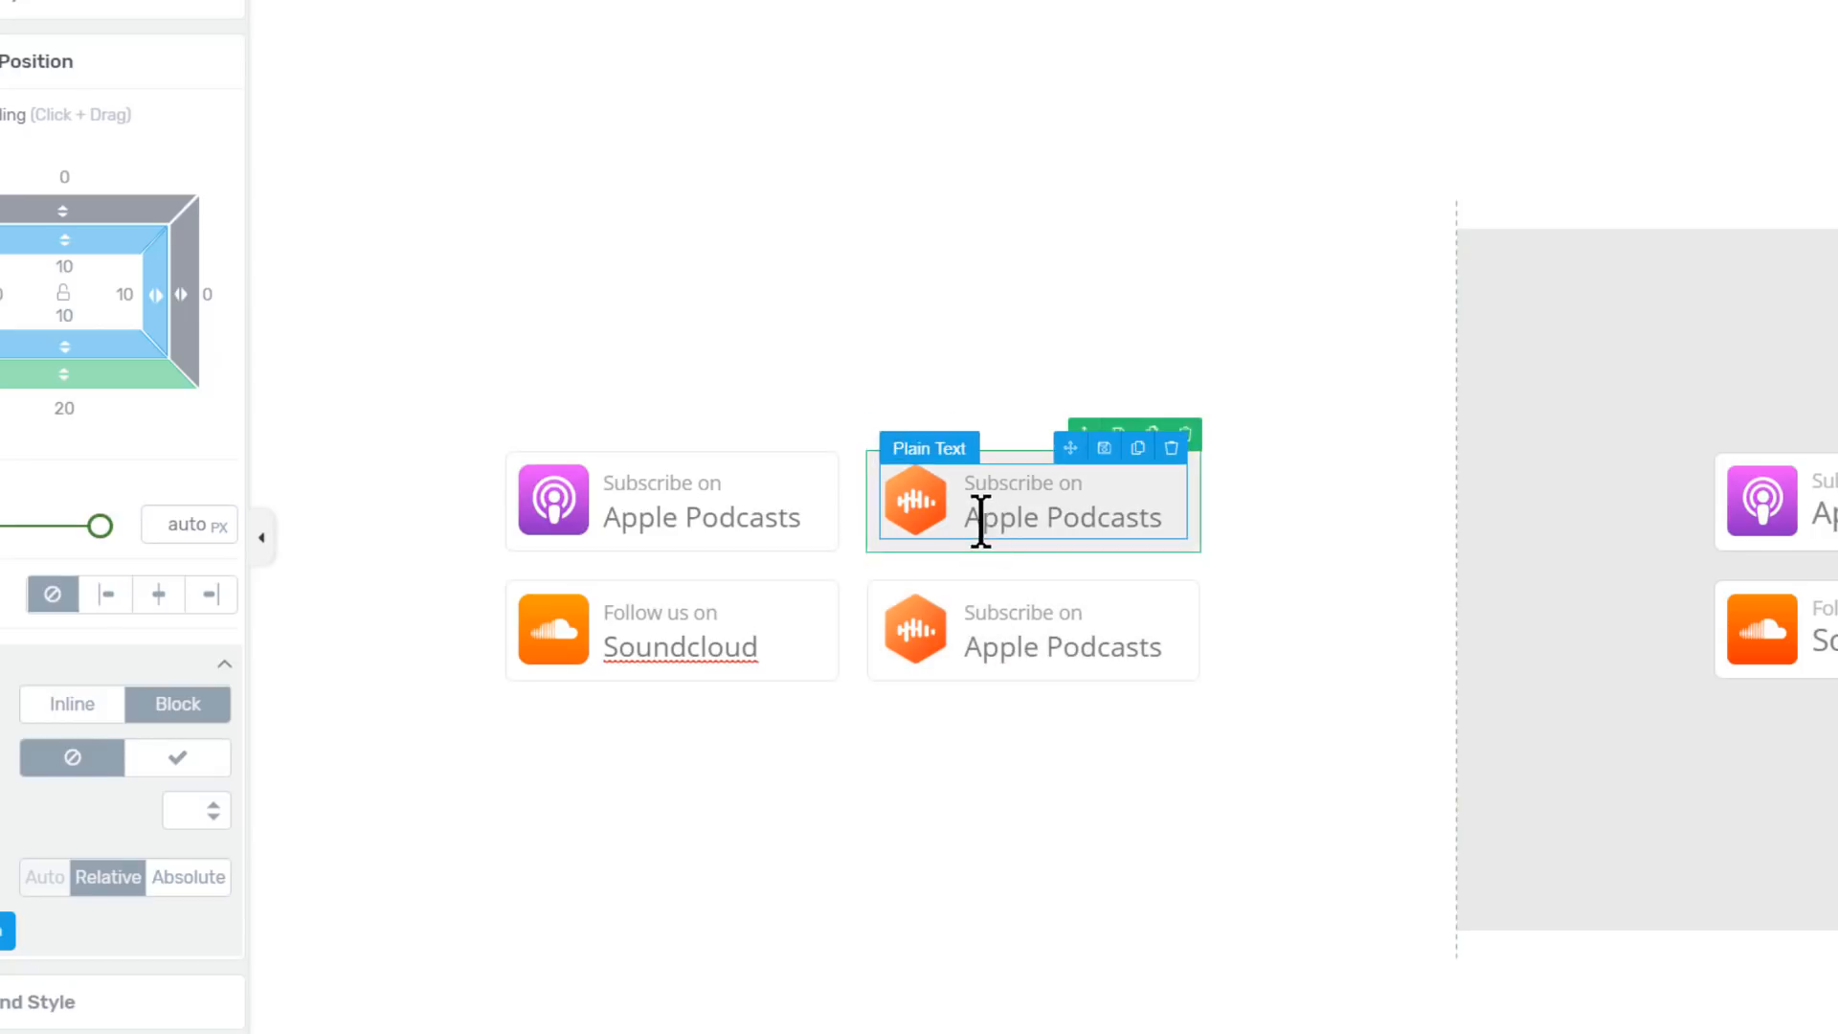
pyautogui.moveTo(980, 522); pyautogui.dragTo(1167, 522)
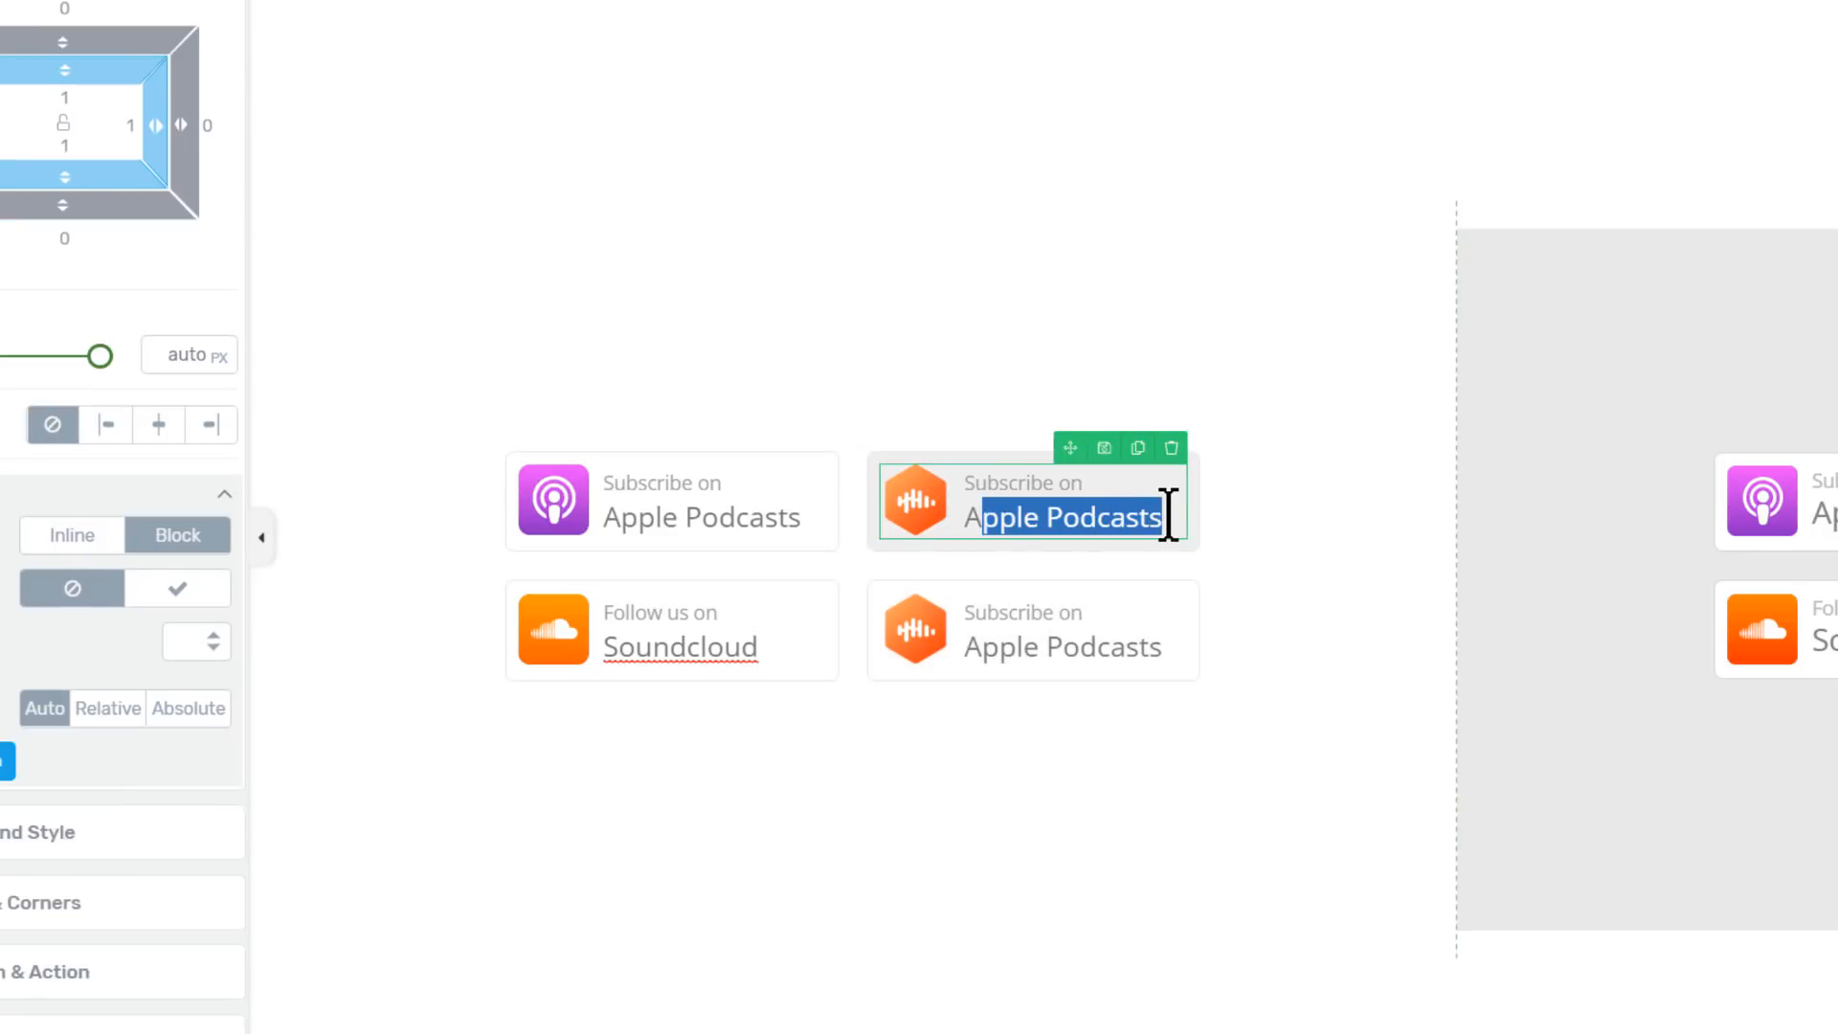
pyautogui.press('BackSpace')
pyautogui.press('BackSpace')
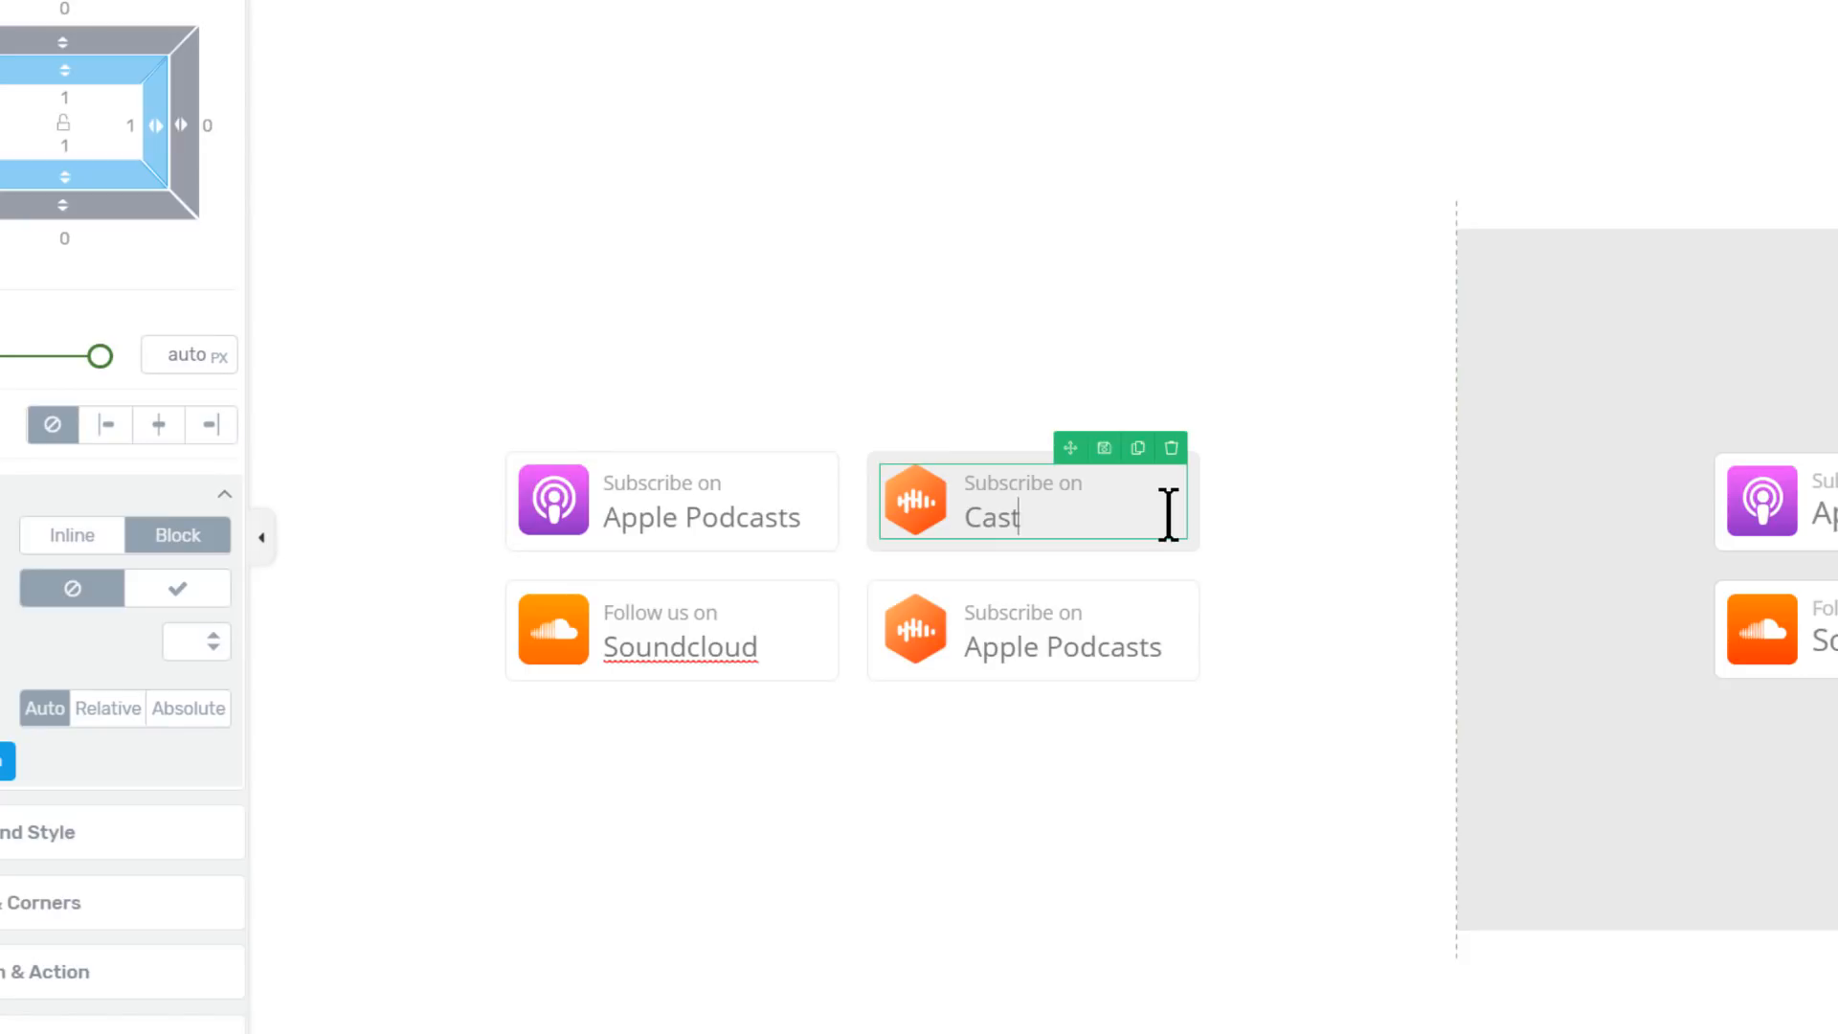
# Change the platform name in the lower box of the second column to "Stitcher Radio"
pyautogui.click(952, 644)
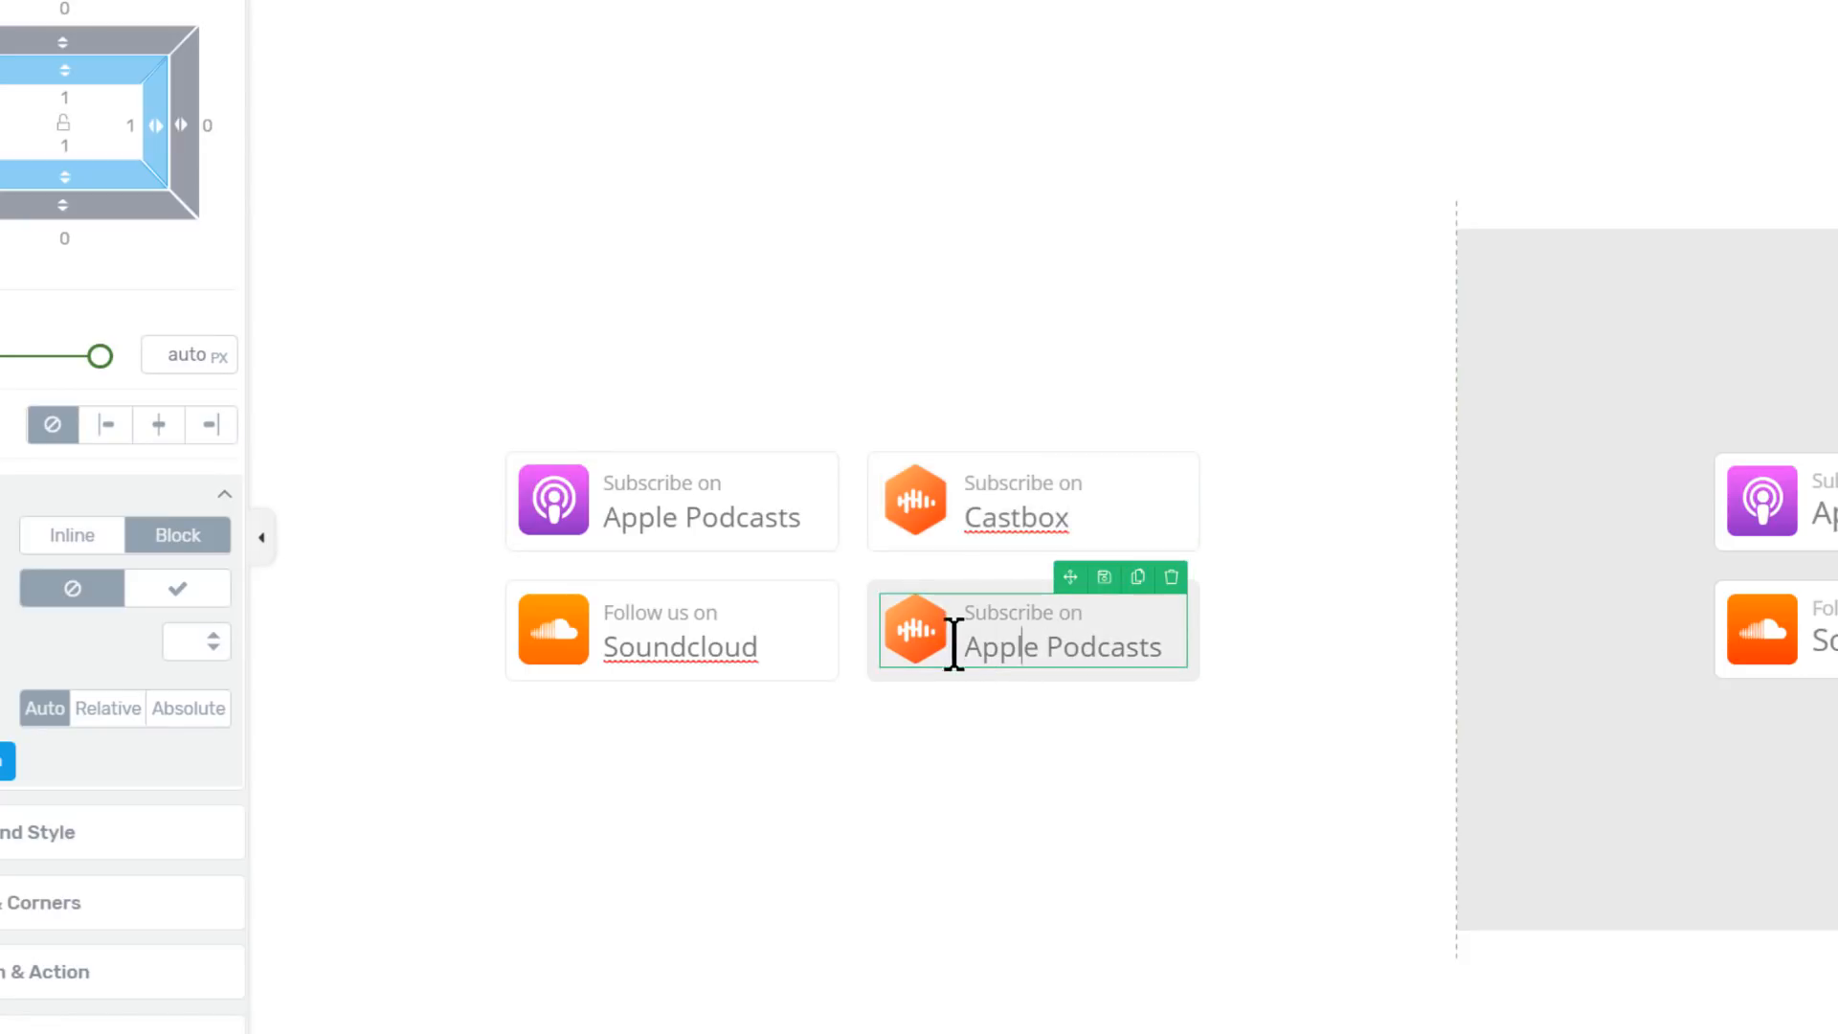
pyautogui.moveTo(952, 644); pyautogui.dragTo(1163, 647)
pyautogui.write('St')
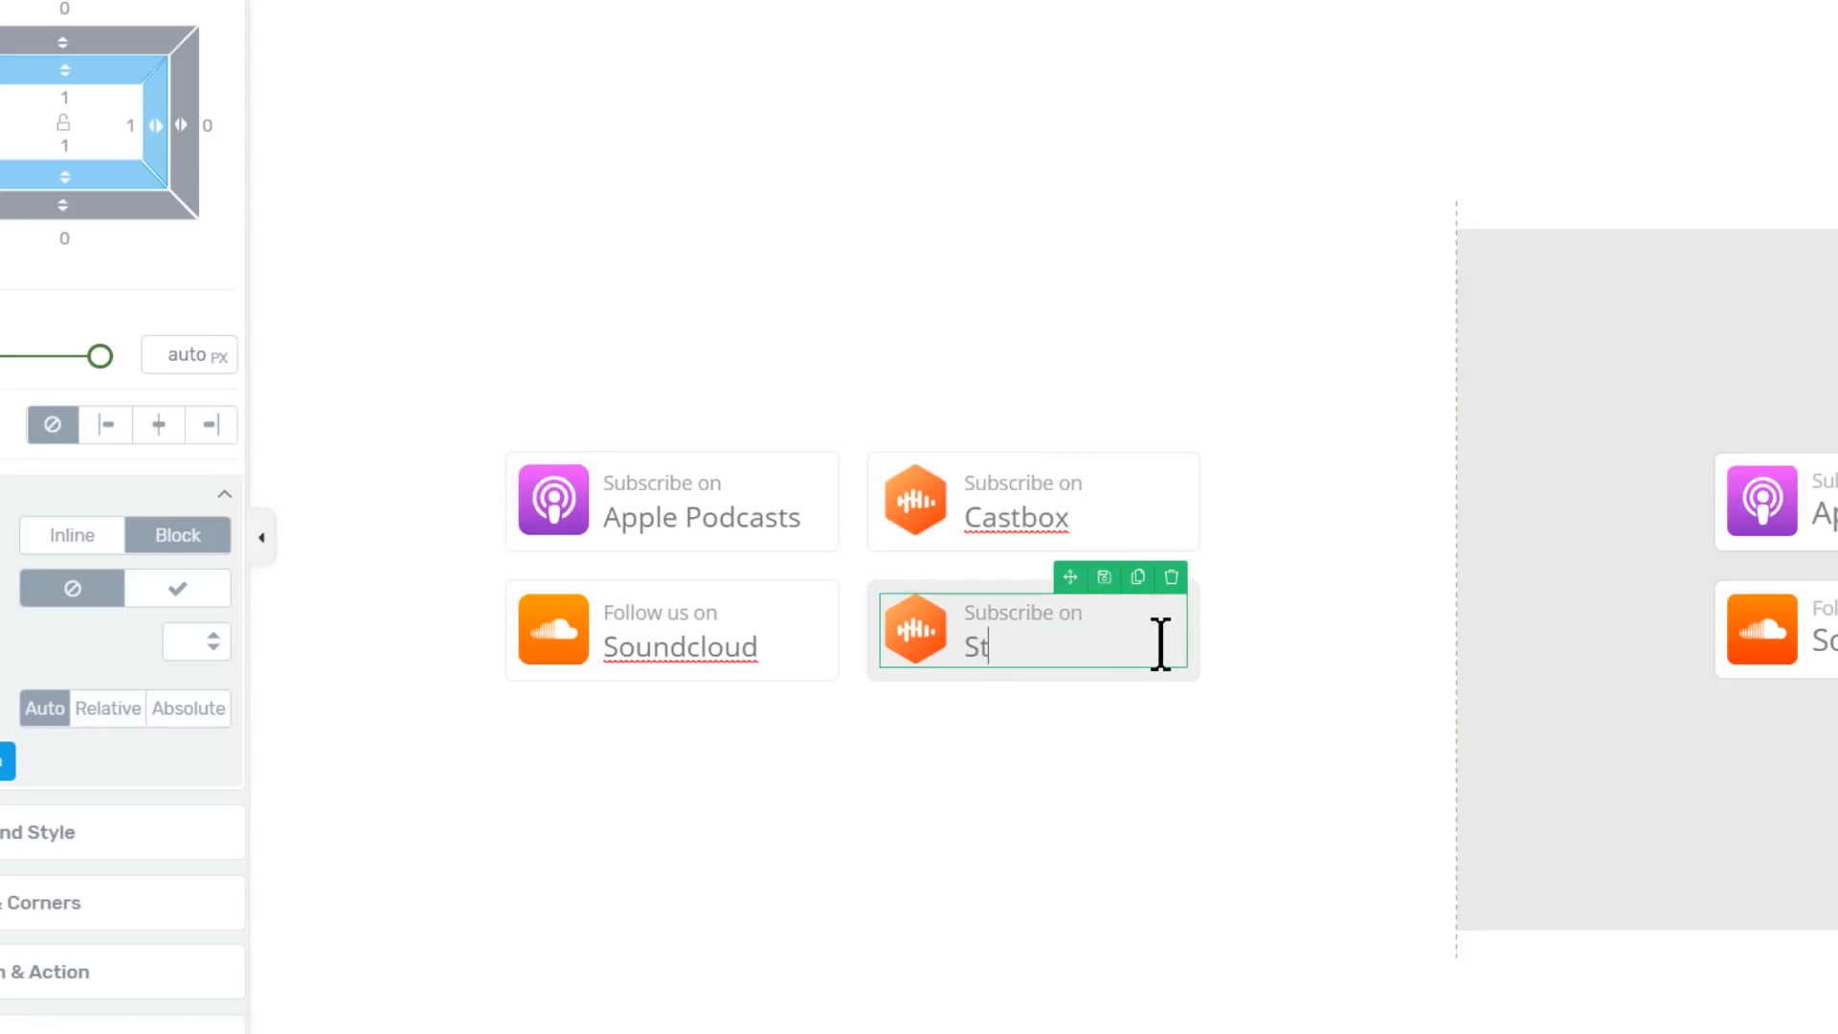
pyautogui.write('itcher Radio')
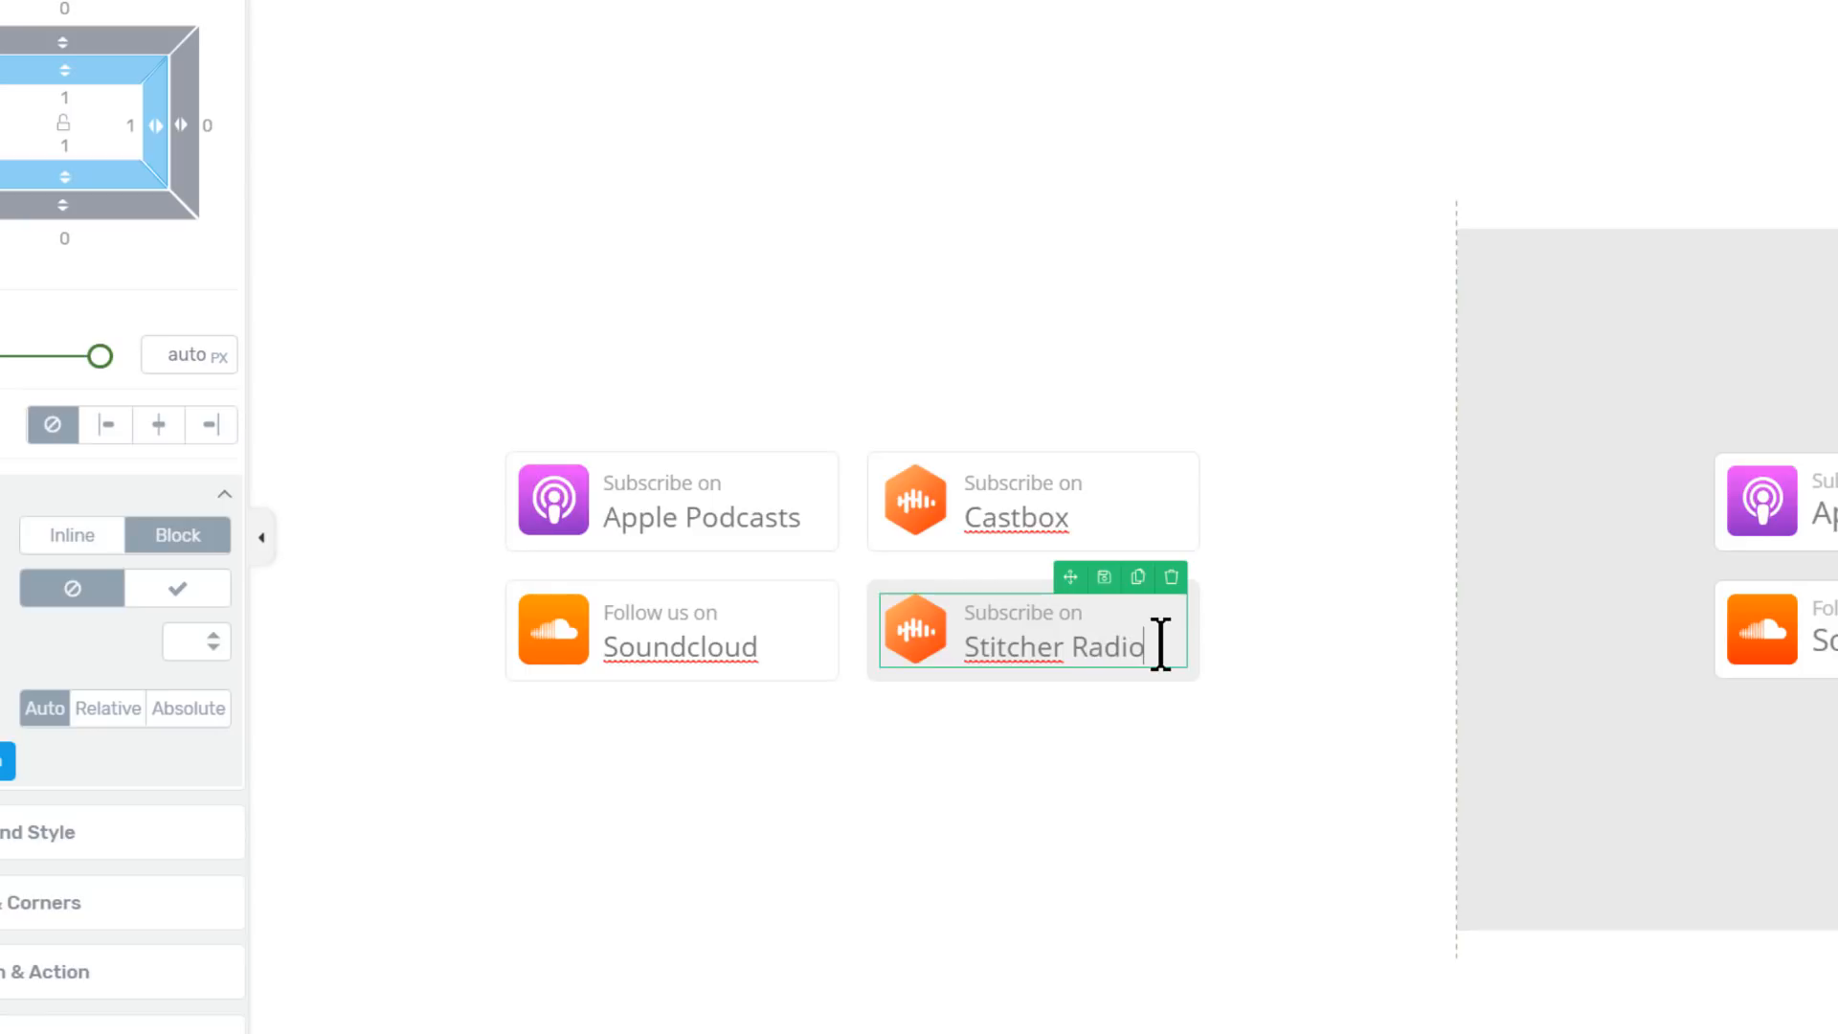
# Replace the Castbox logo in the Stitcher Radio box with the stitcher-68 image from the media library
pyautogui.click(928, 651)
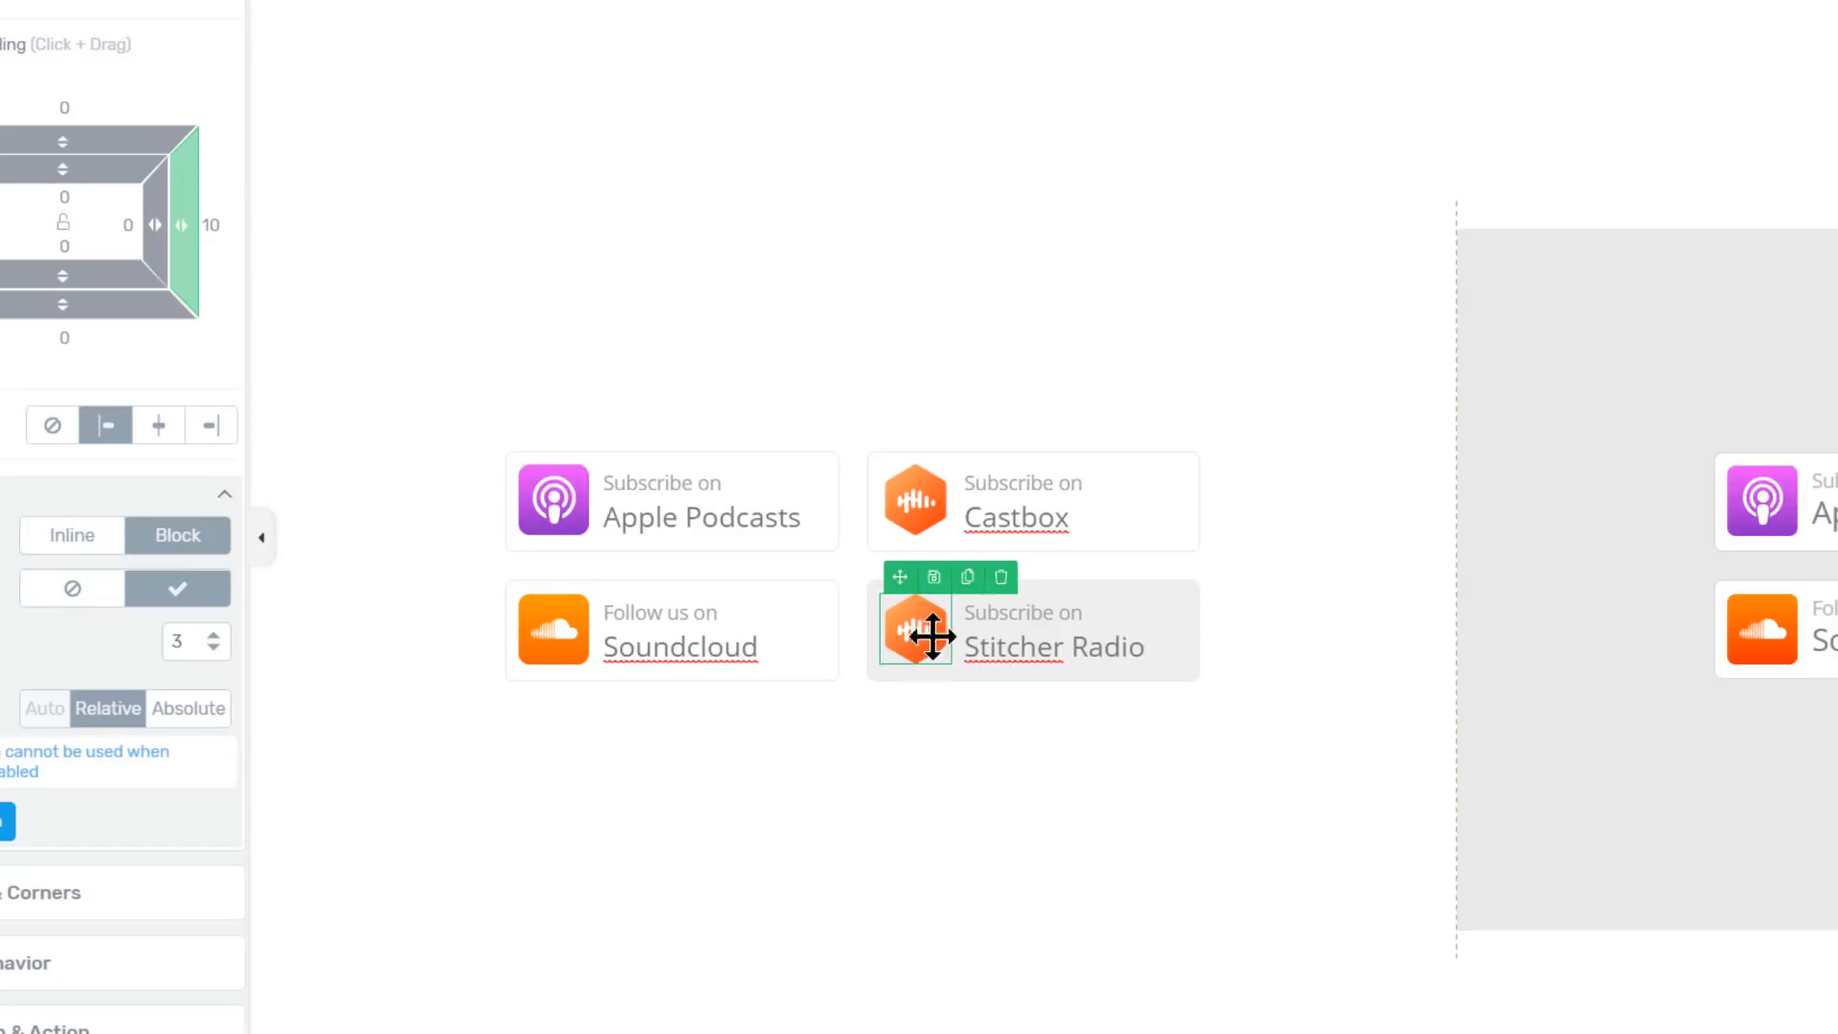
pyautogui.click(1002, 576)
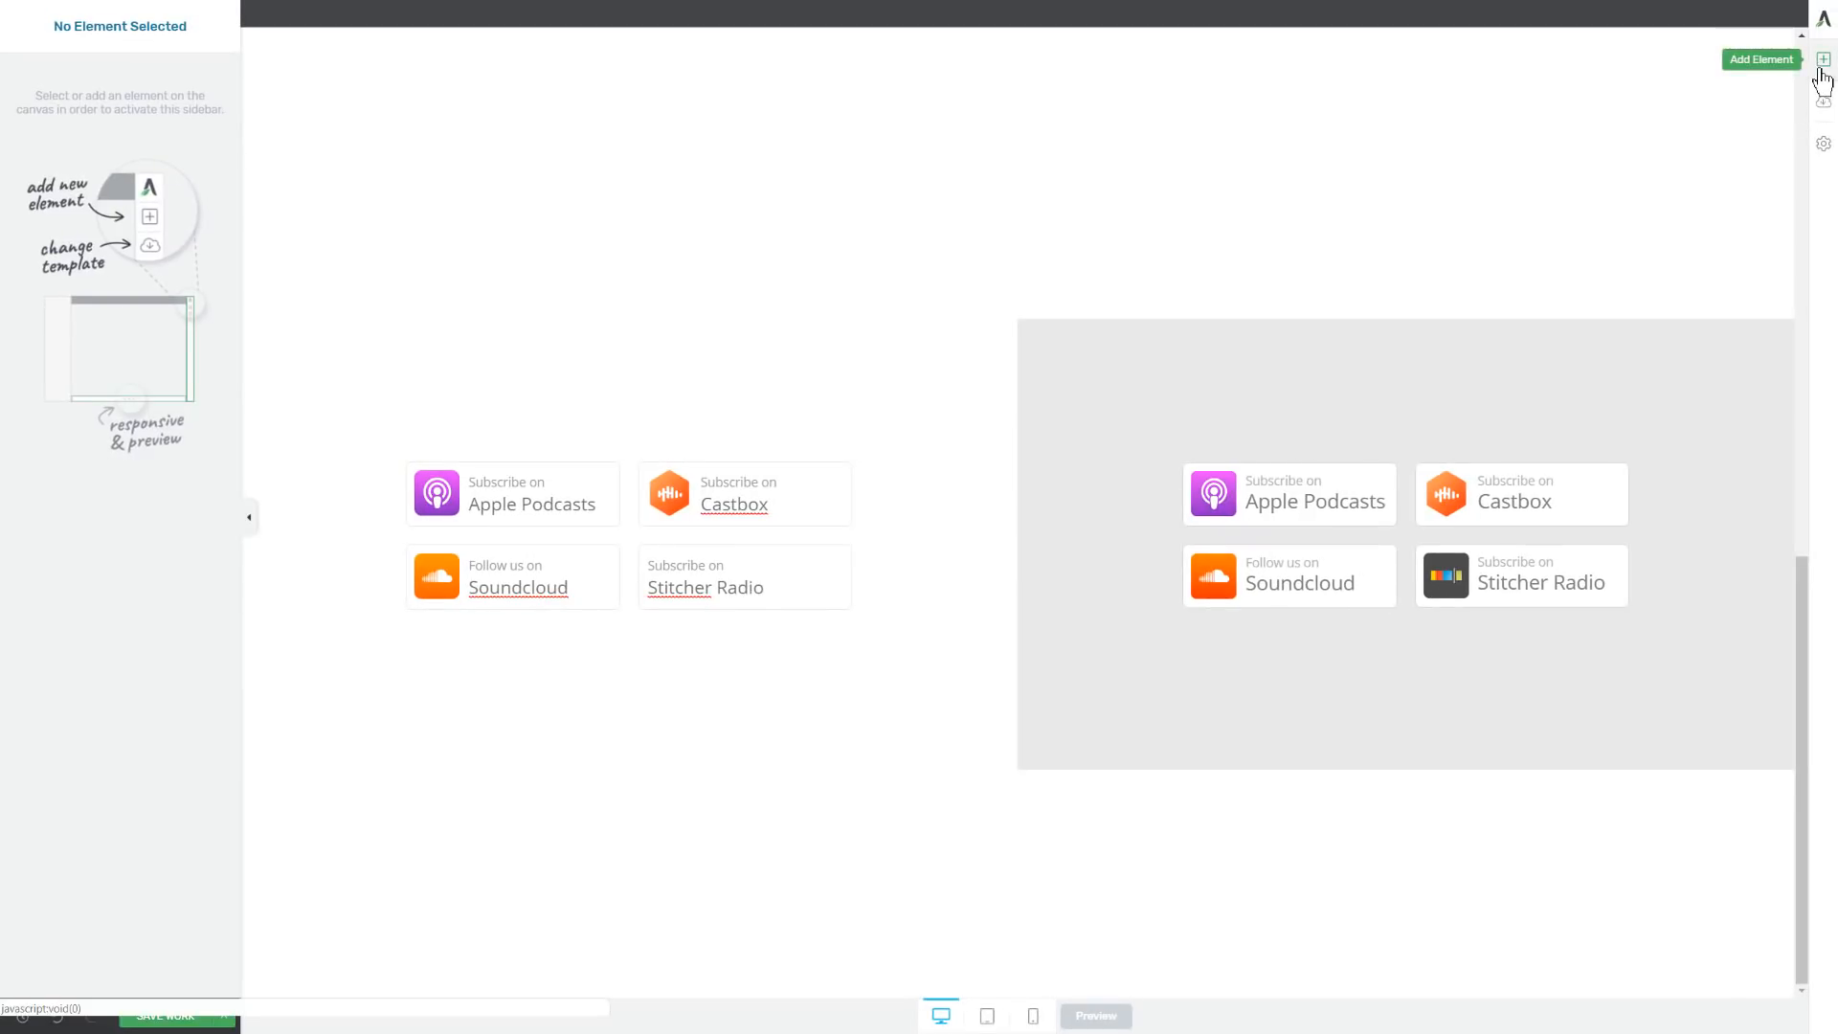
pyautogui.click(1822, 65)
pyautogui.moveTo(1675, 197); pyautogui.dragTo(695, 558)
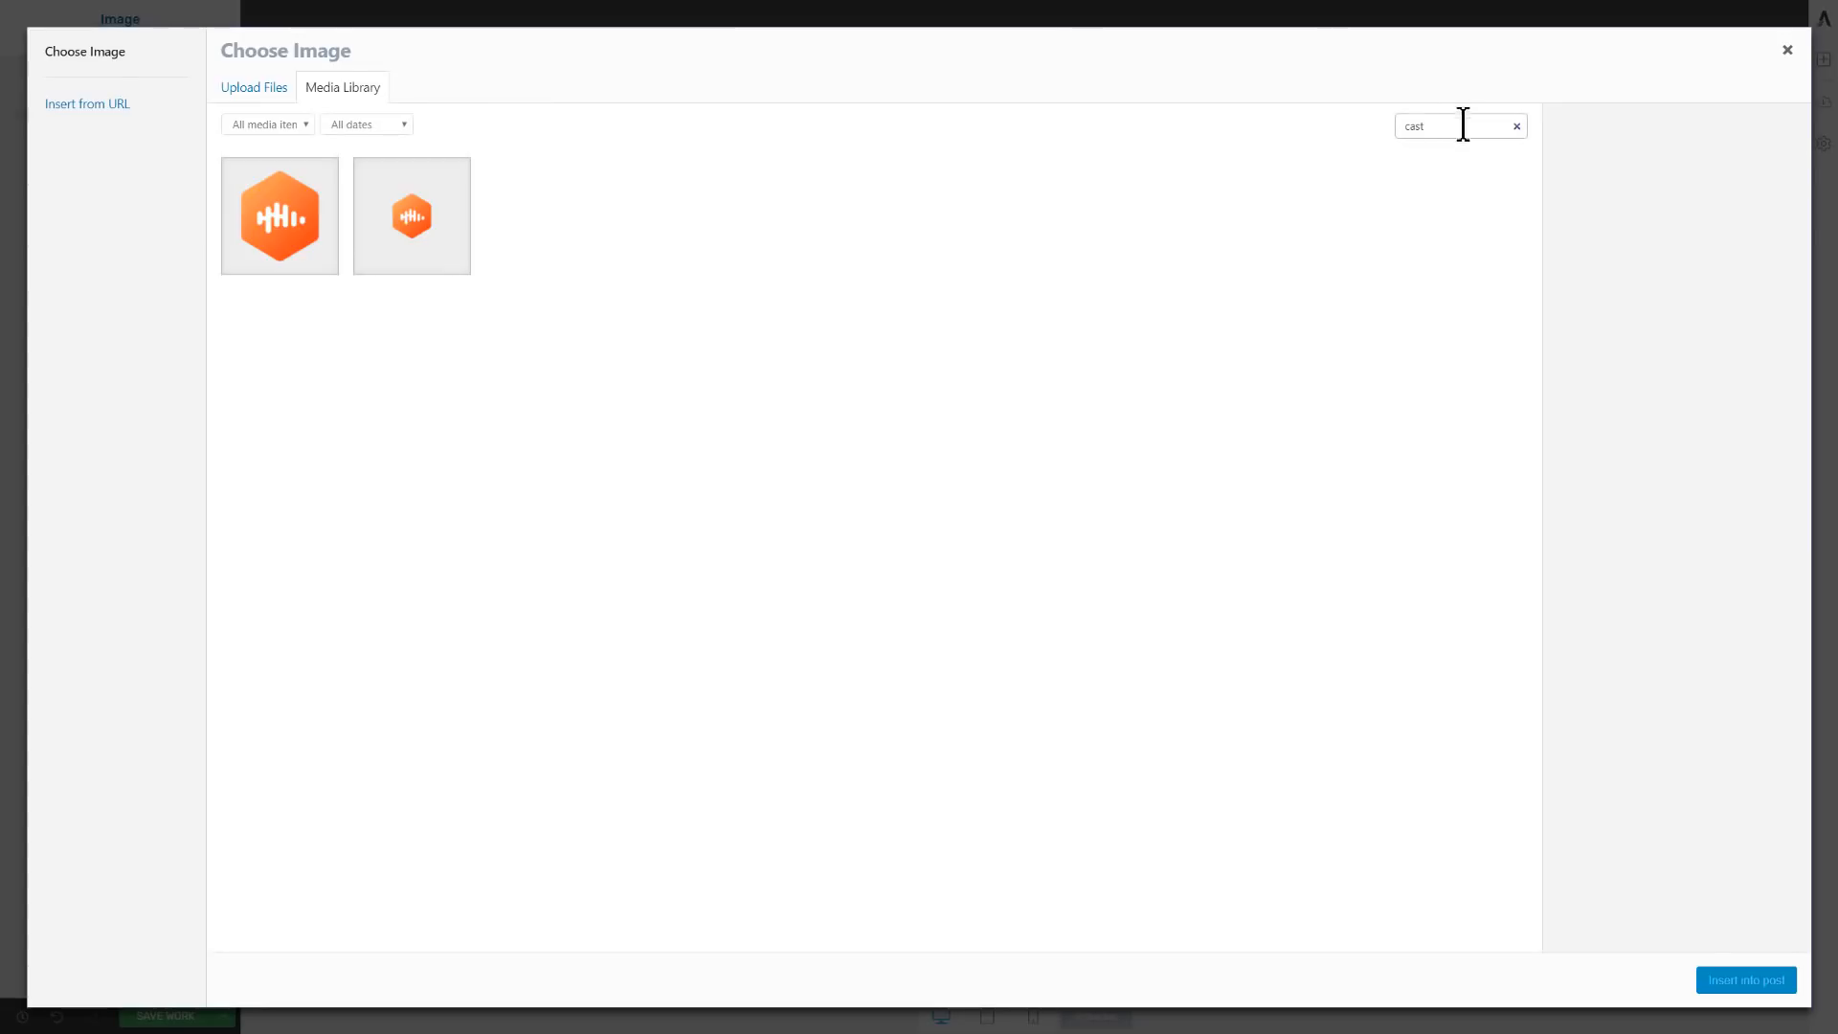
pyautogui.doubleClick(1455, 130)
pyautogui.write('stit')
pyautogui.click(323, 220)
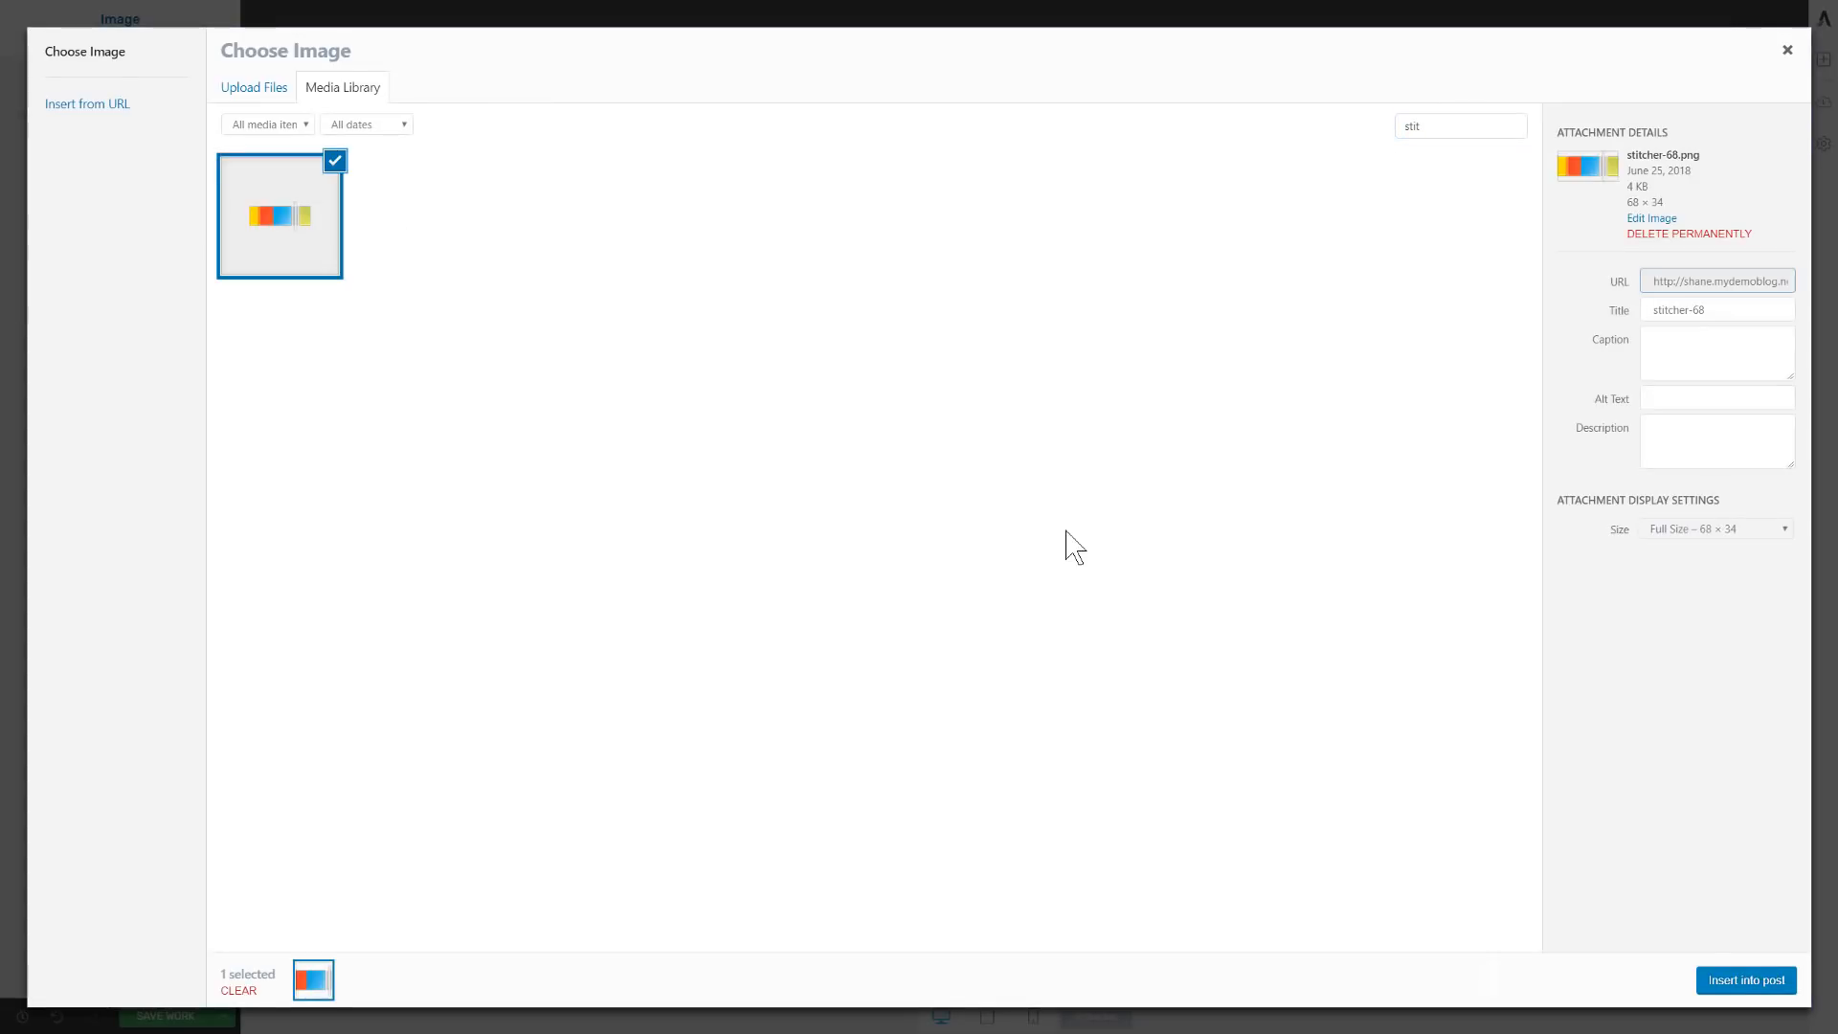
pyautogui.click(1744, 986)
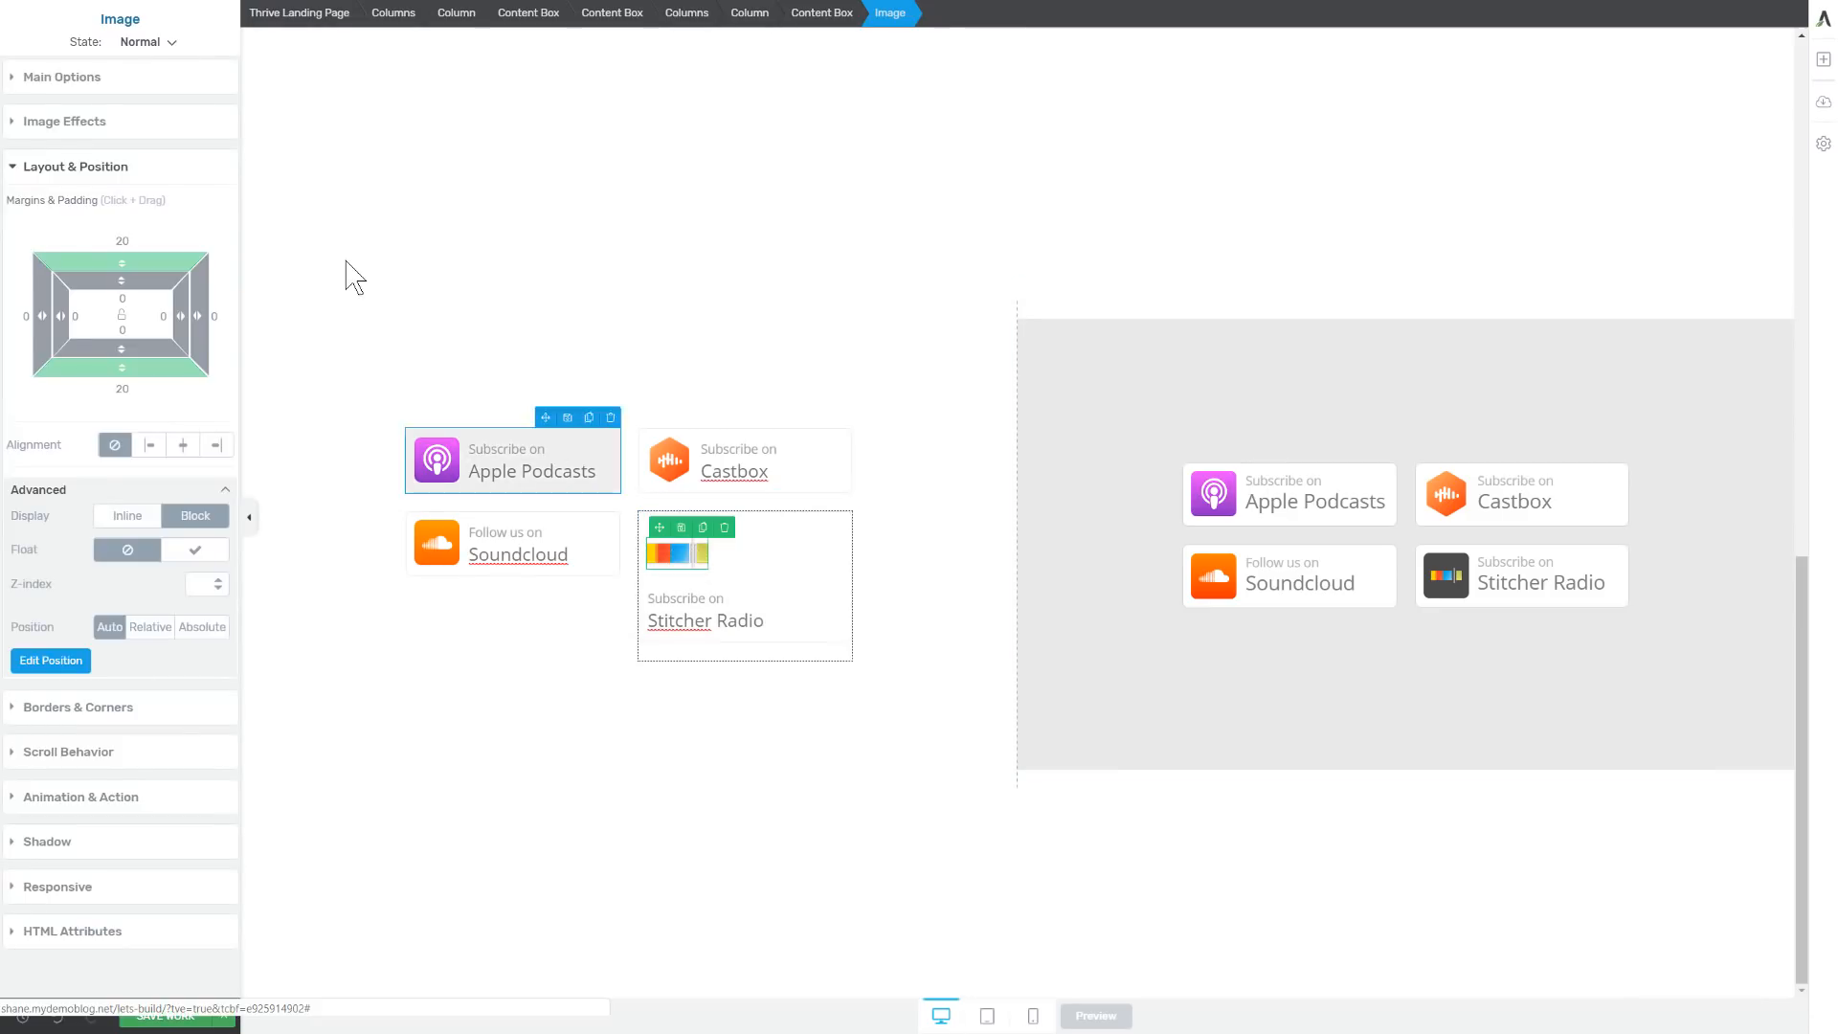
# Set the Stitcher logo's margins to 0 and its size to 34 px
pyautogui.click(122, 317)
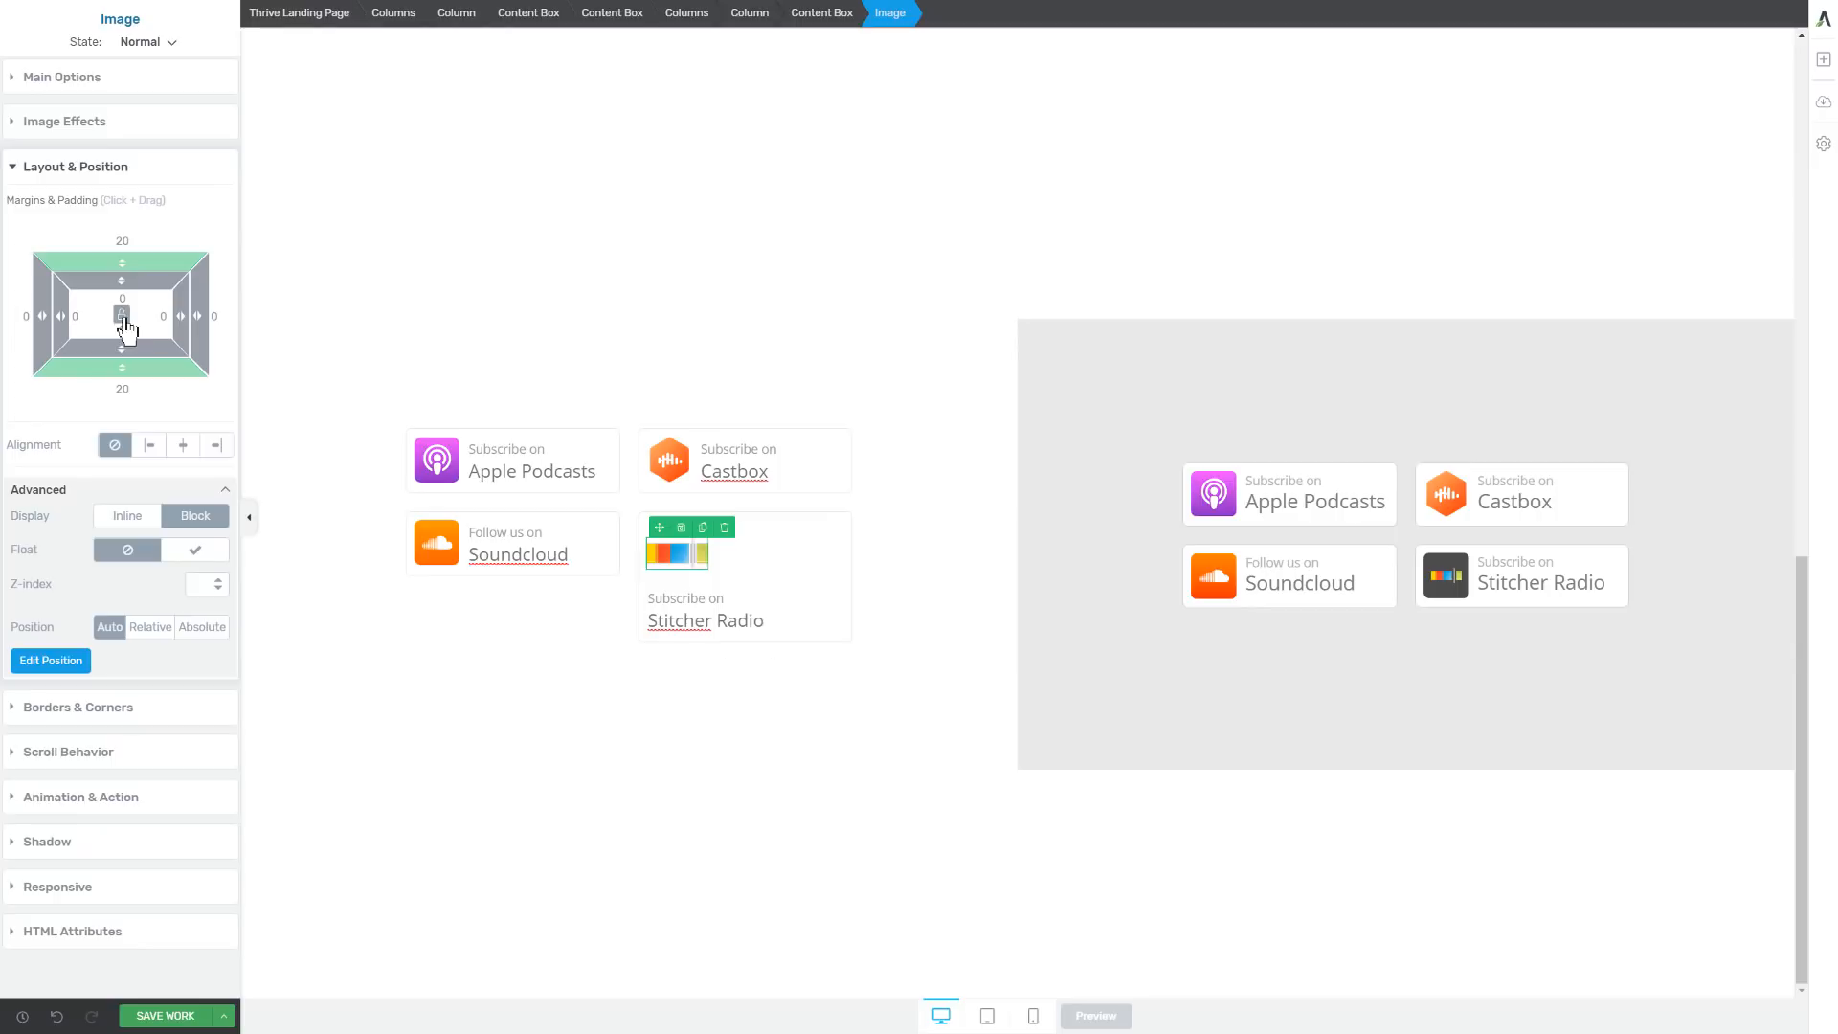
pyautogui.write('0')
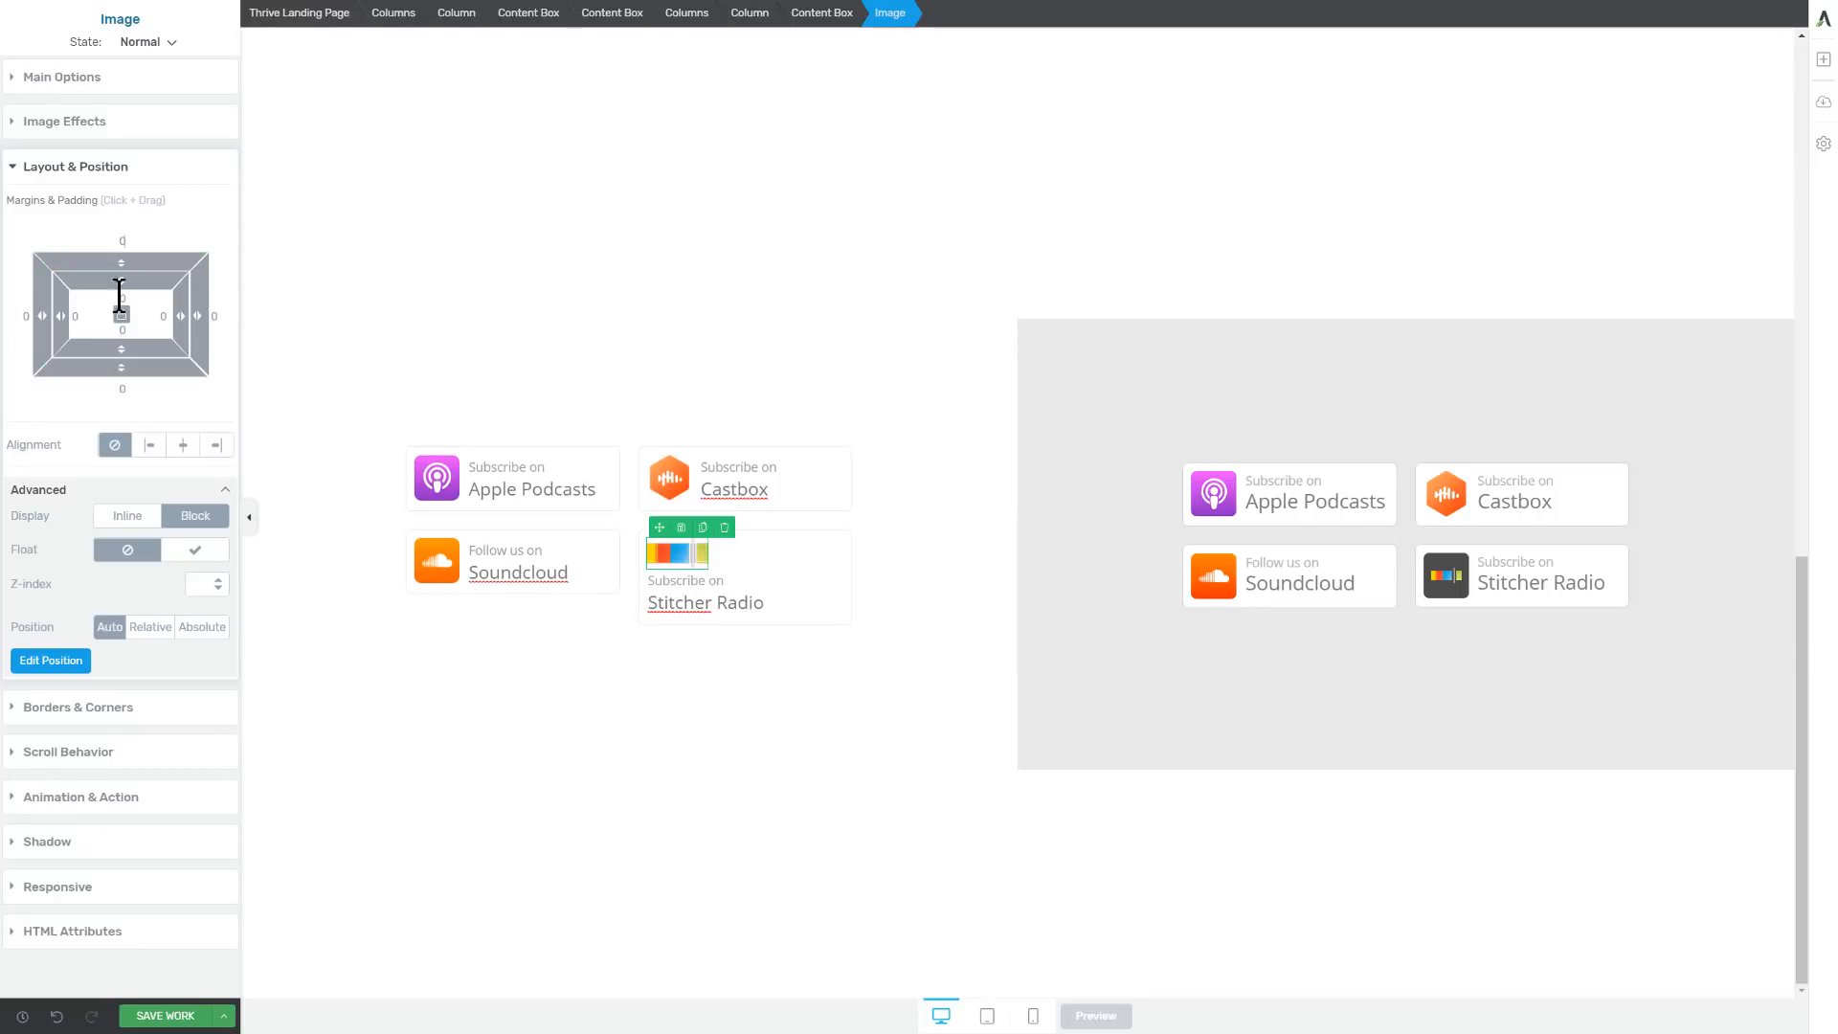
pyautogui.click(19, 79)
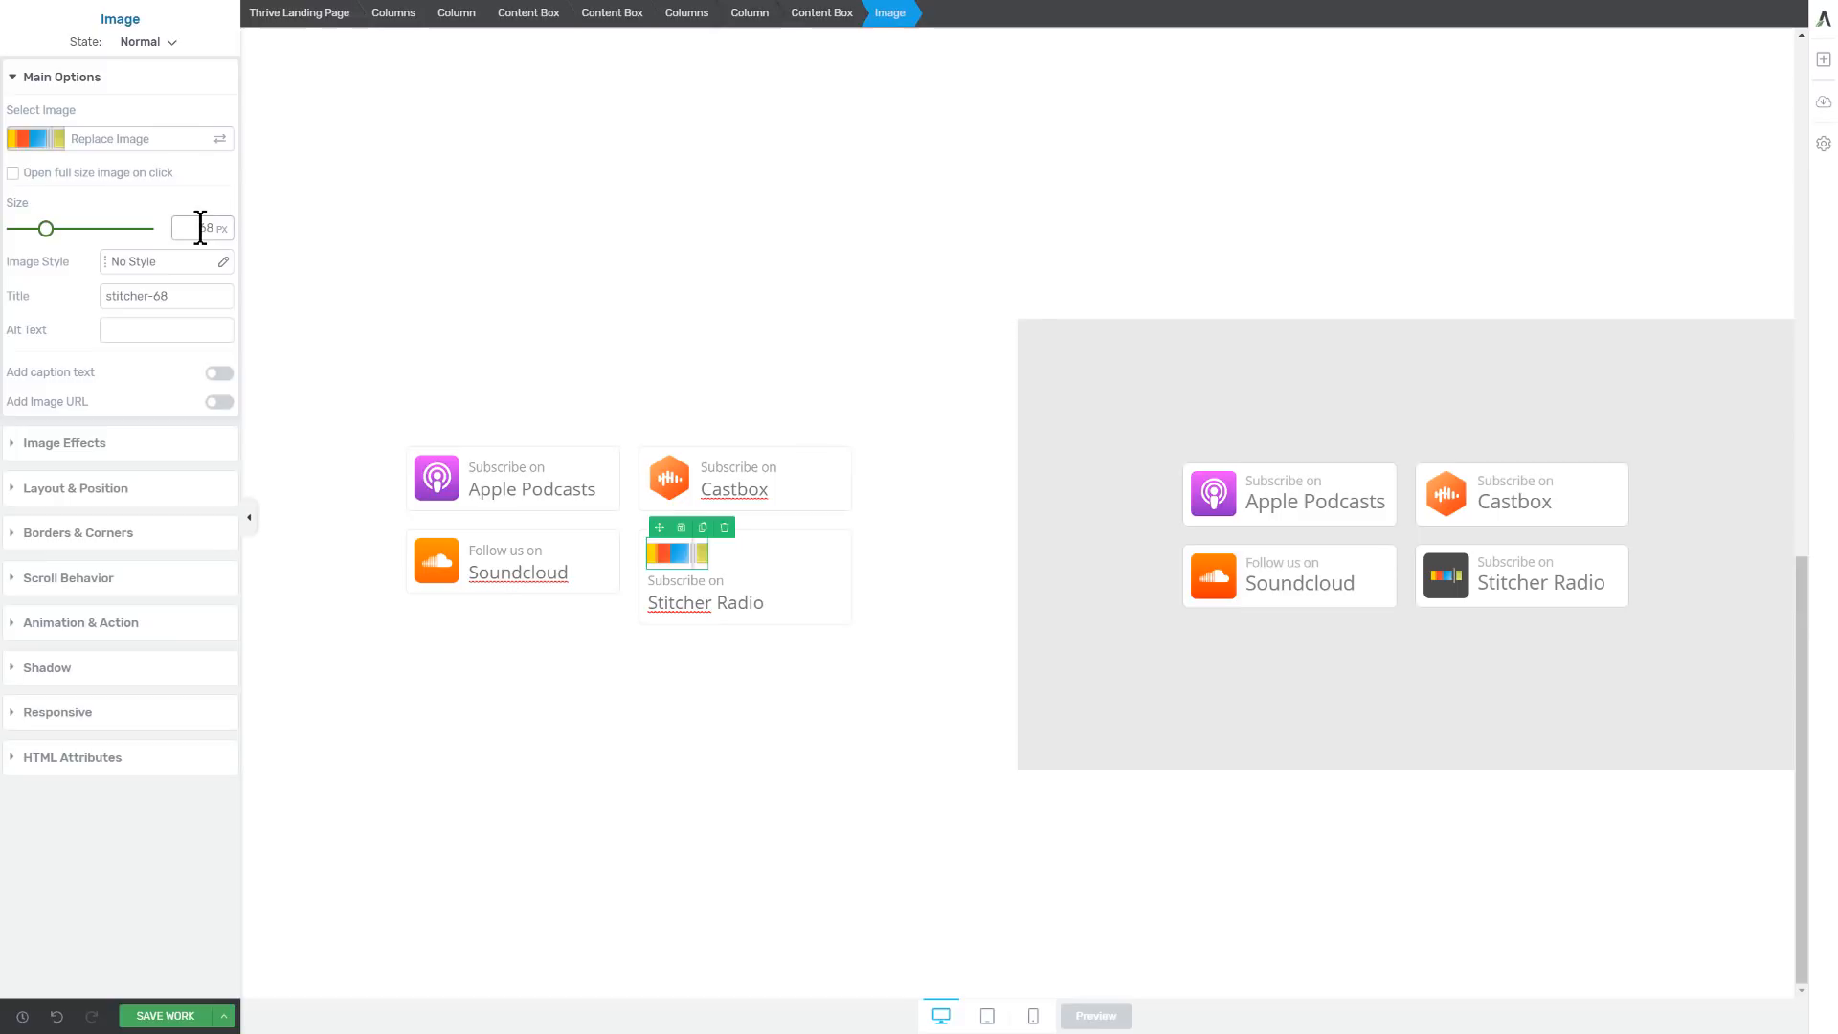
pyautogui.moveTo(201, 228); pyautogui.dragTo(233, 226)
pyautogui.press('BackSpace')
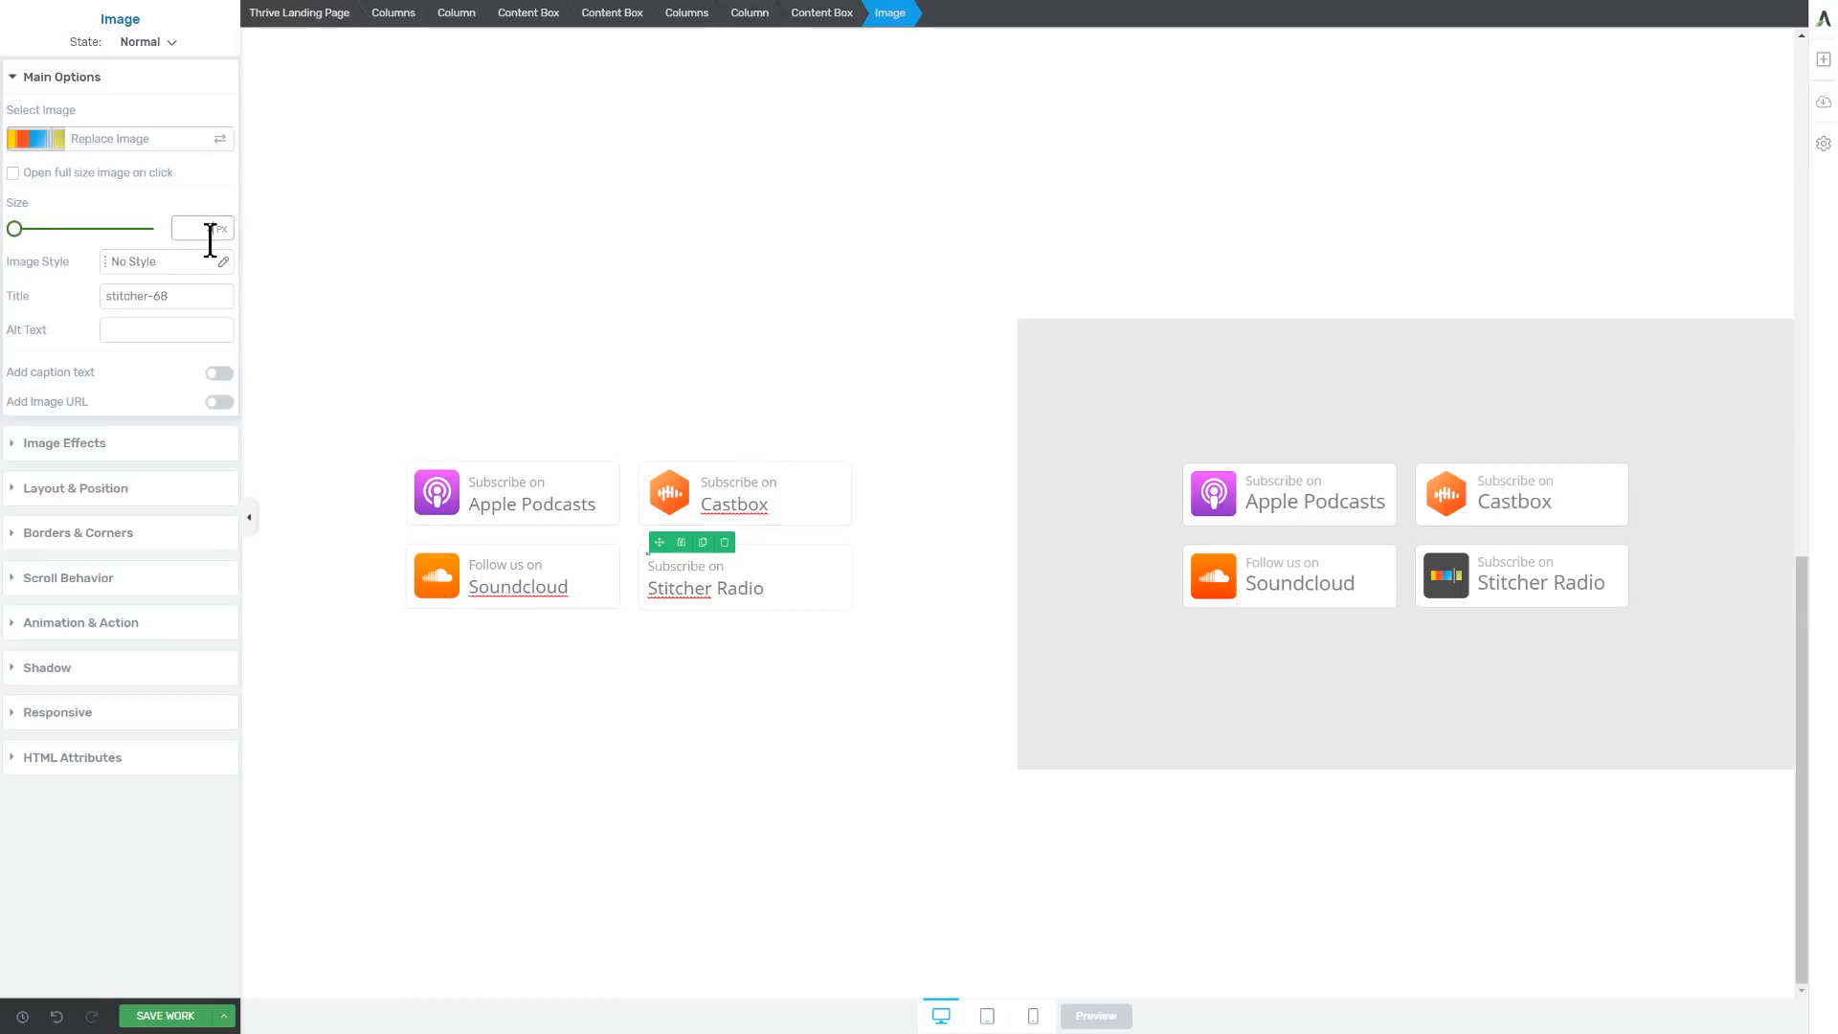
pyautogui.write('35')
pyautogui.press('BackSpace')
pyautogui.write('4')
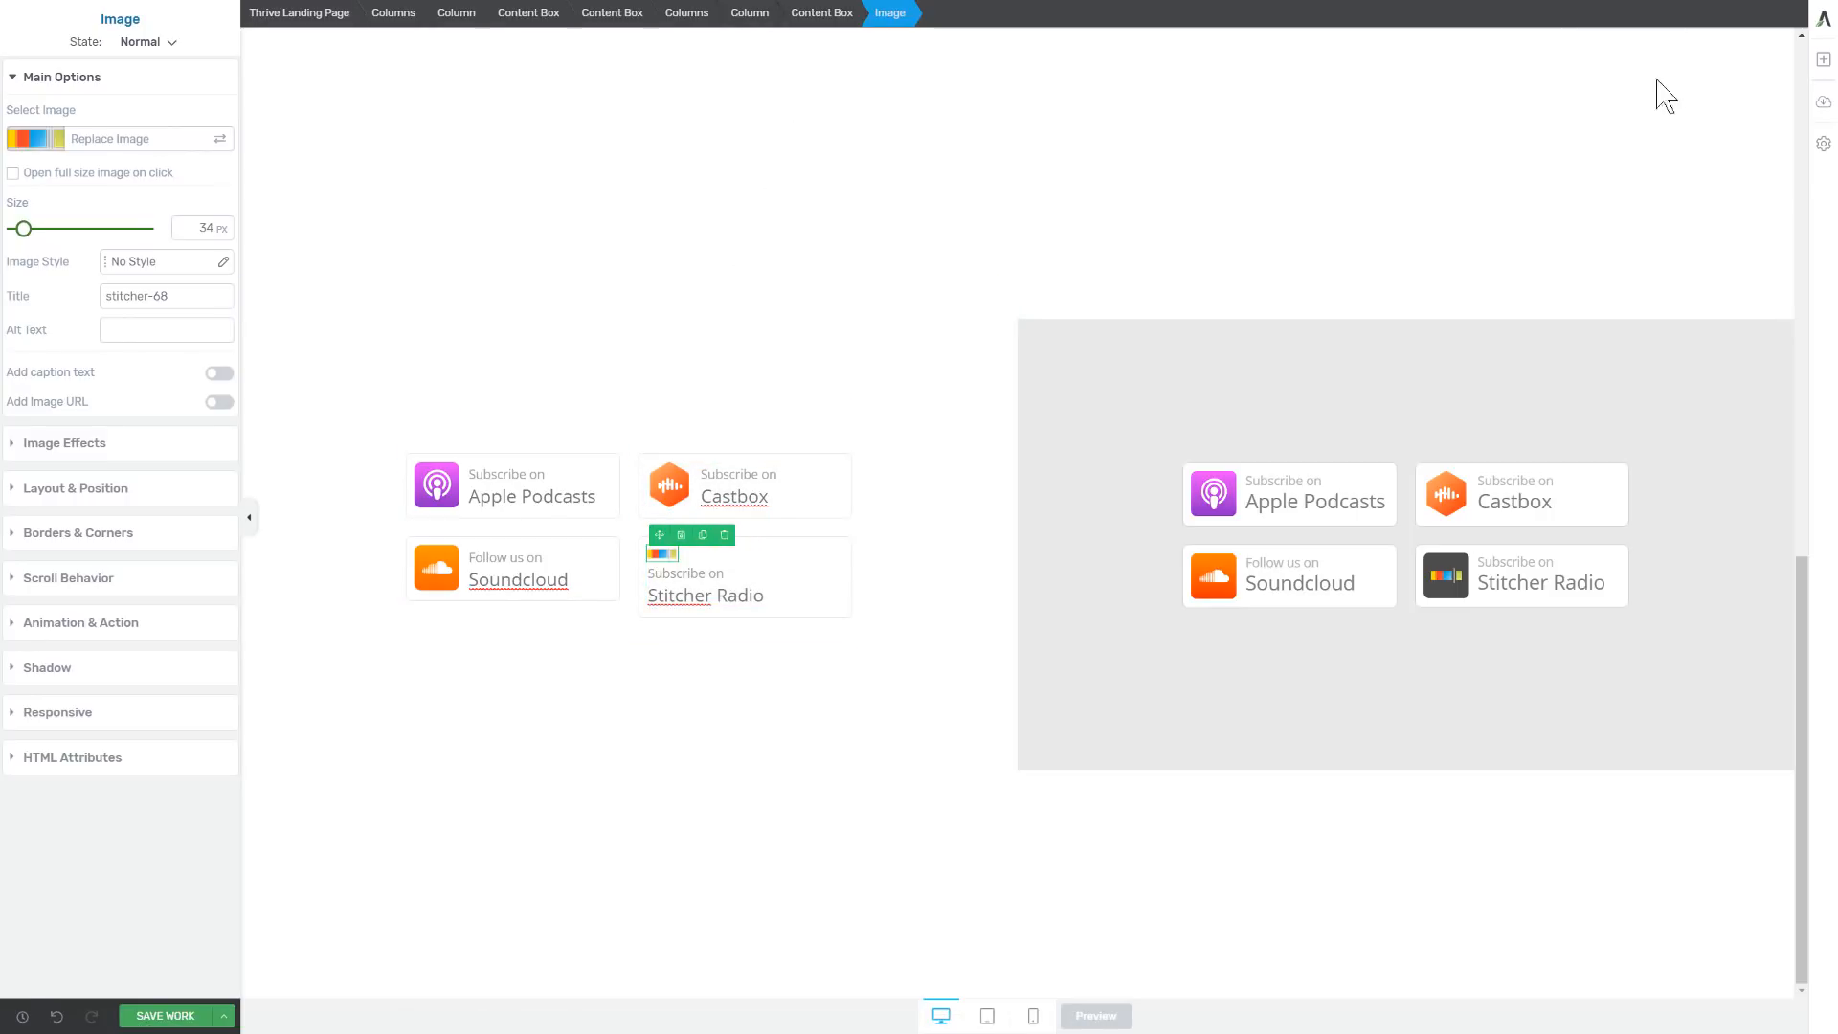
# Insert a new content box between the Stitcher logo and the text inside the Stitcher Radio box
pyautogui.click(1822, 63)
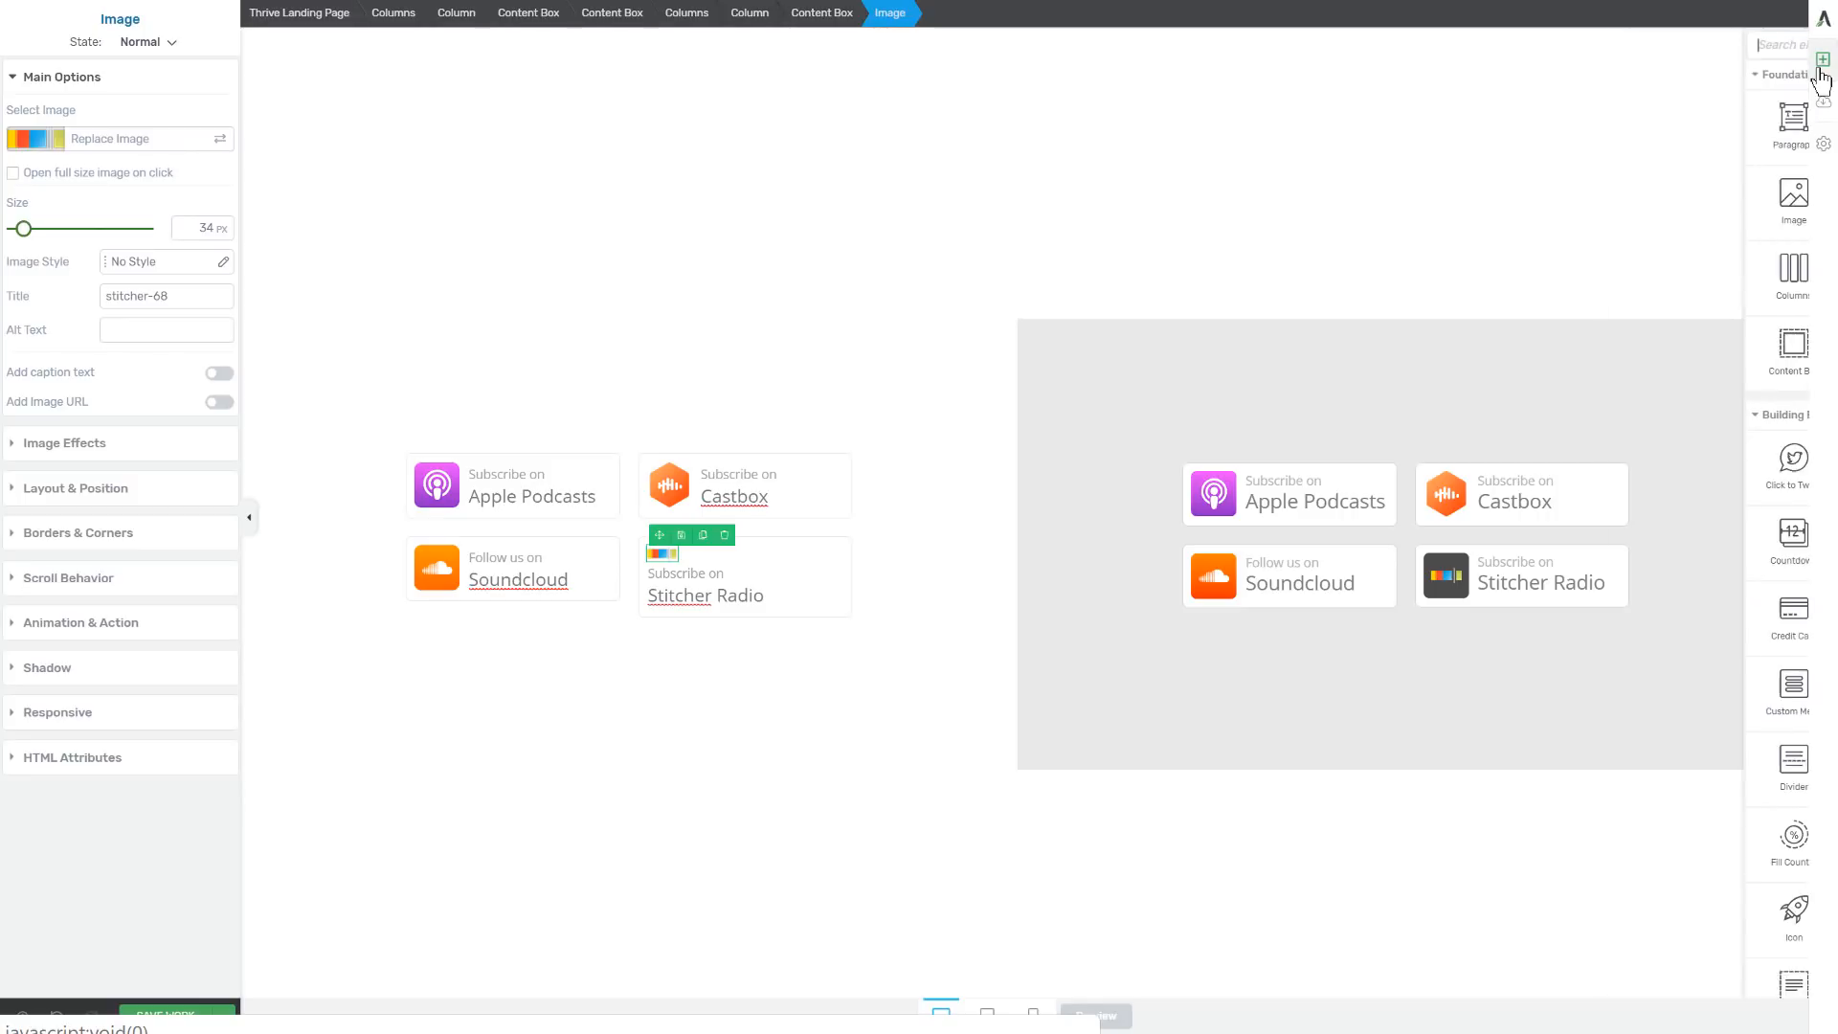
pyautogui.moveTo(1658, 350); pyautogui.dragTo(670, 564)
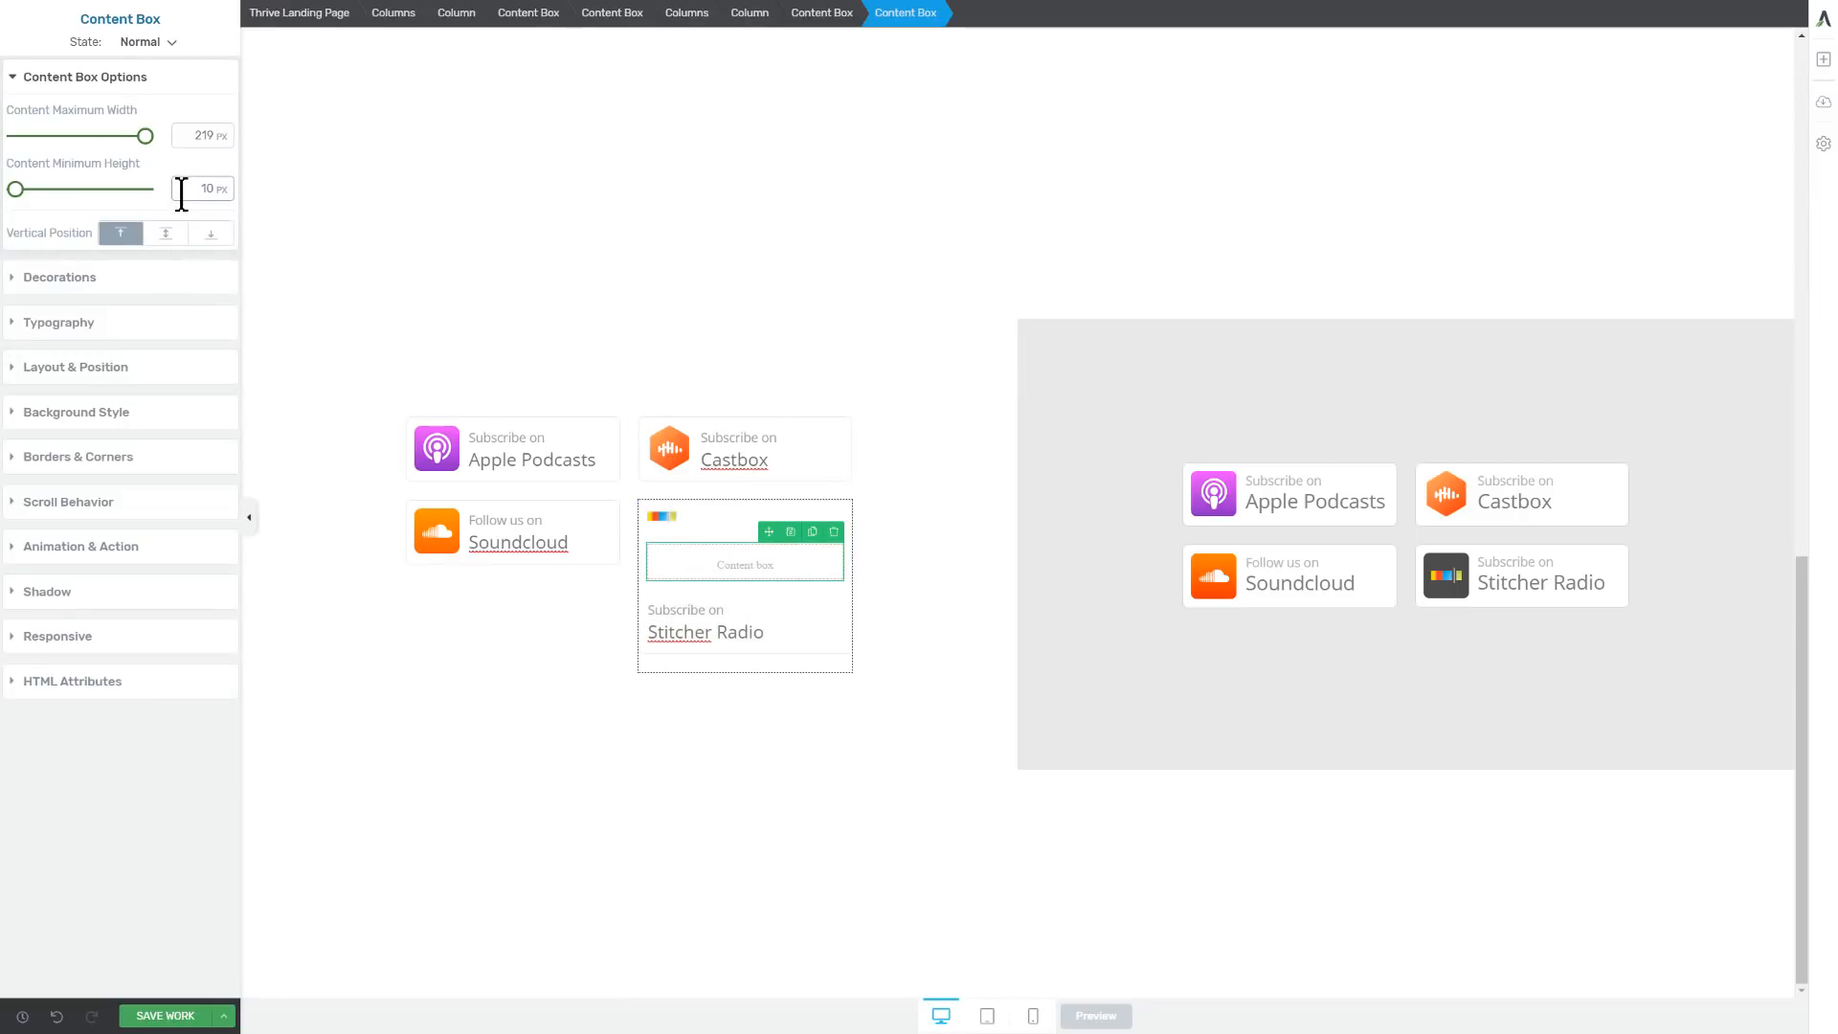
# Set the new content box's maximum width and minimum height to 50 px and centre its content vertically
pyautogui.doubleClick(204, 136)
pyautogui.write('50')
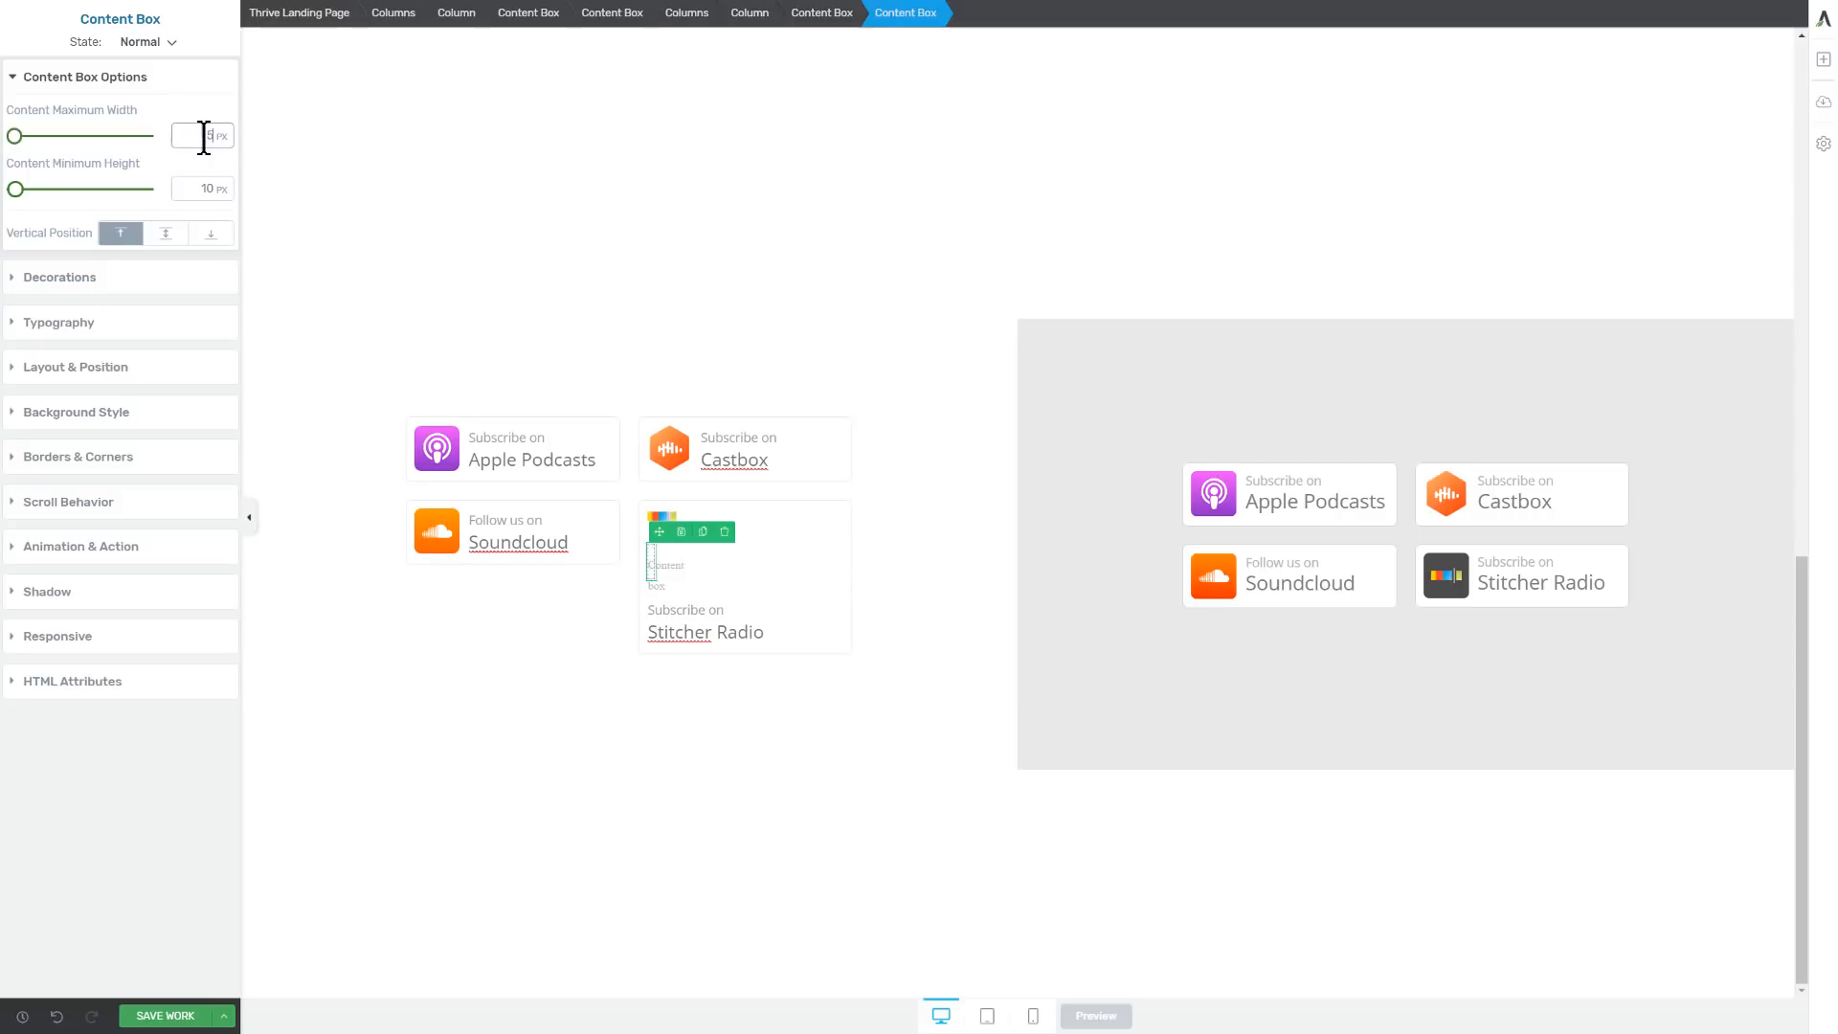
pyautogui.doubleClick(200, 189)
pyautogui.write('50')
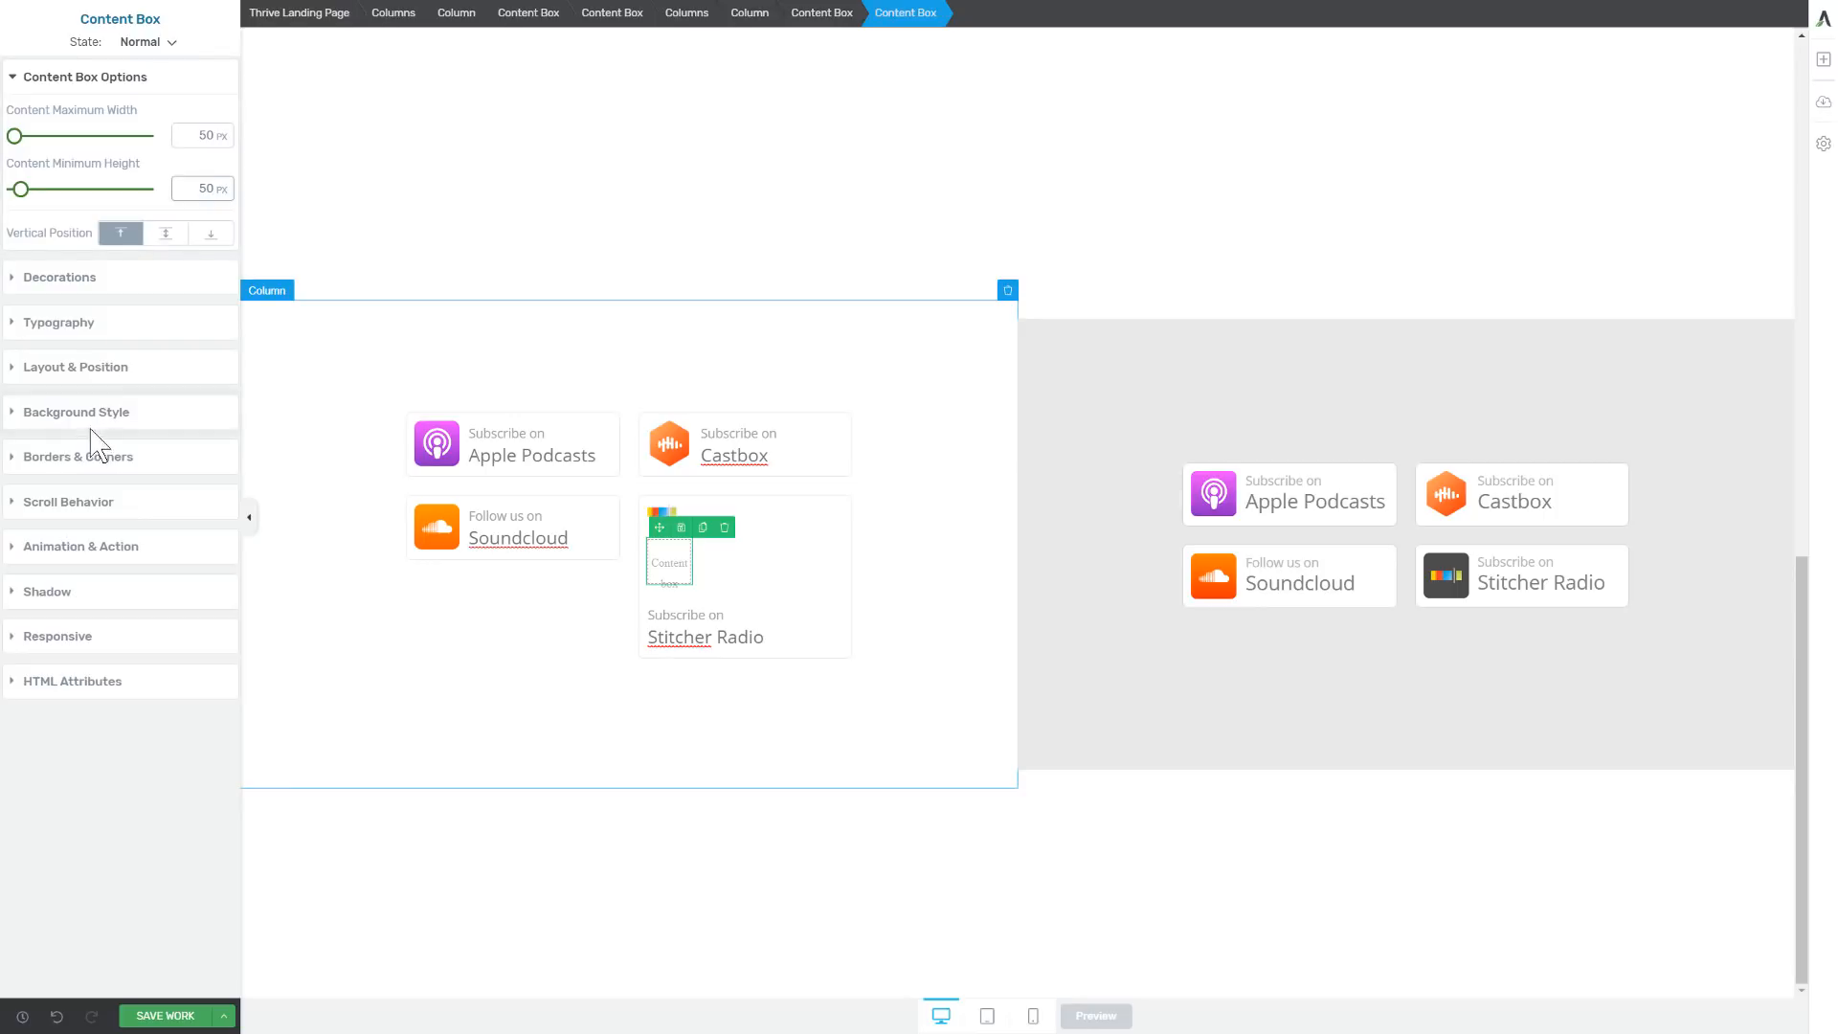
pyautogui.click(165, 234)
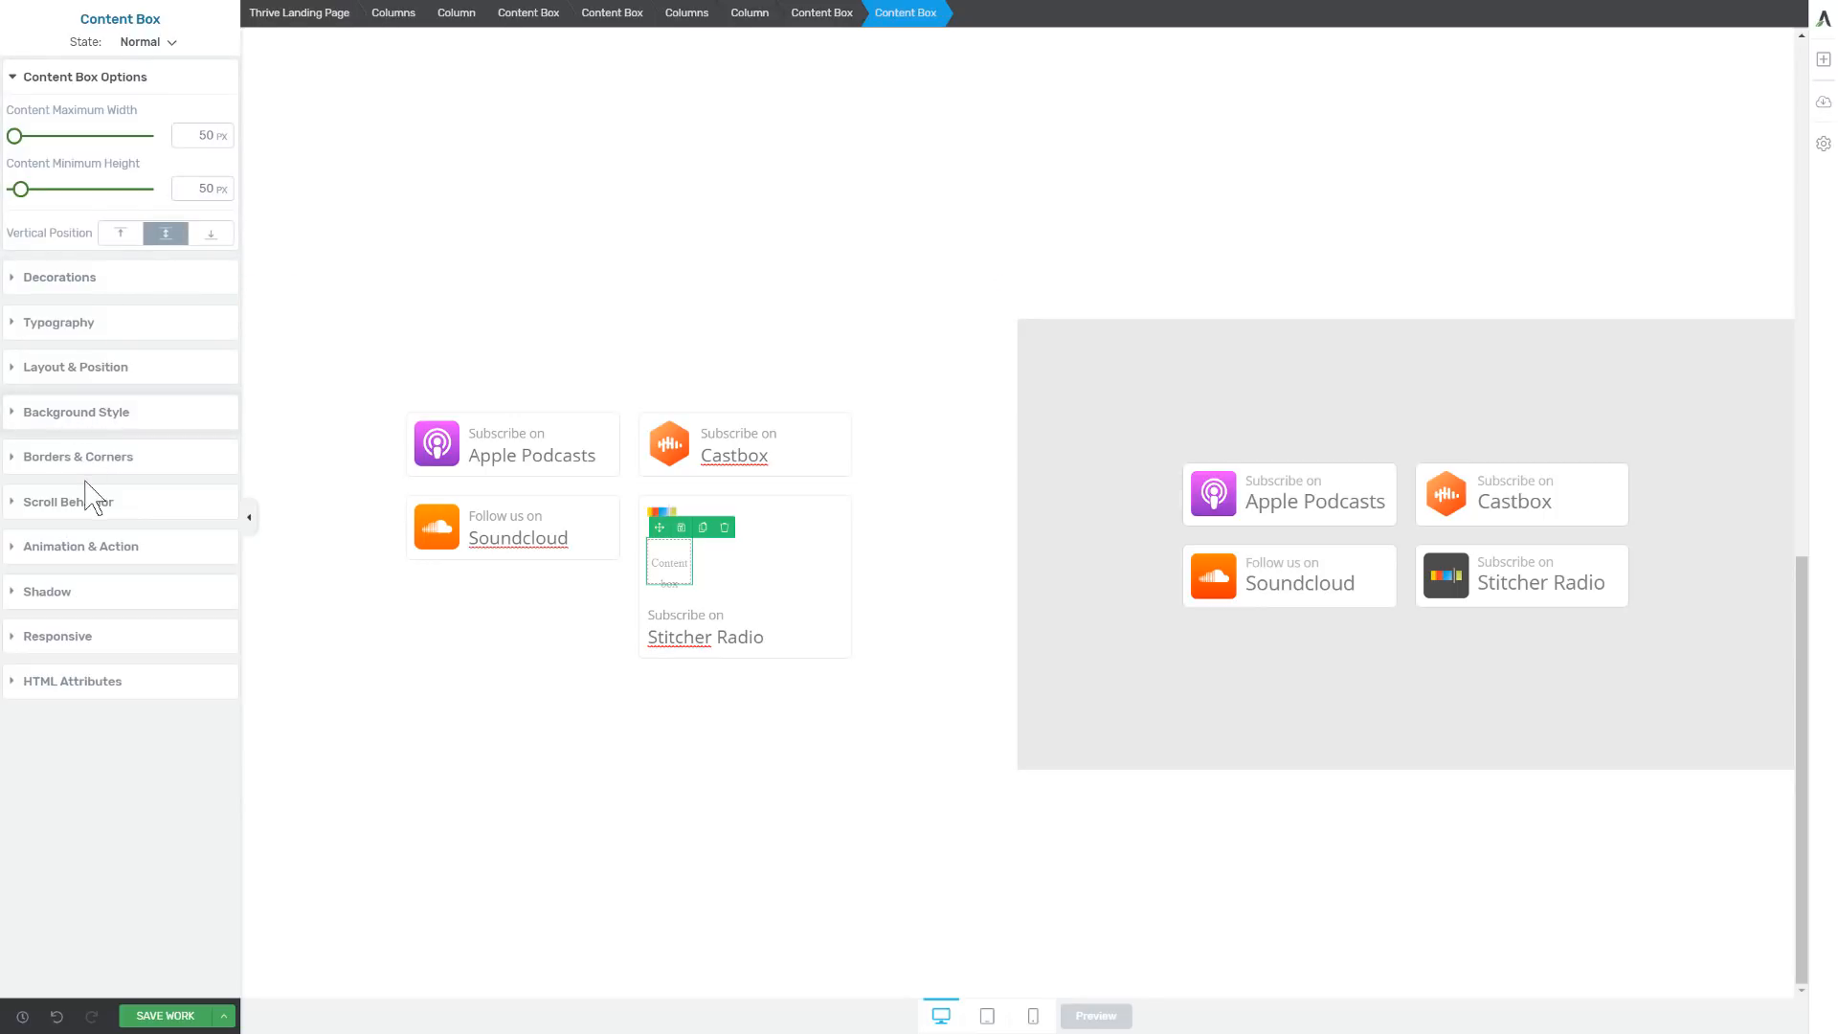
# Give the 50 px content box a dark grey #3a3a3a background and corners rounded by 10 px
pyautogui.click(89, 424)
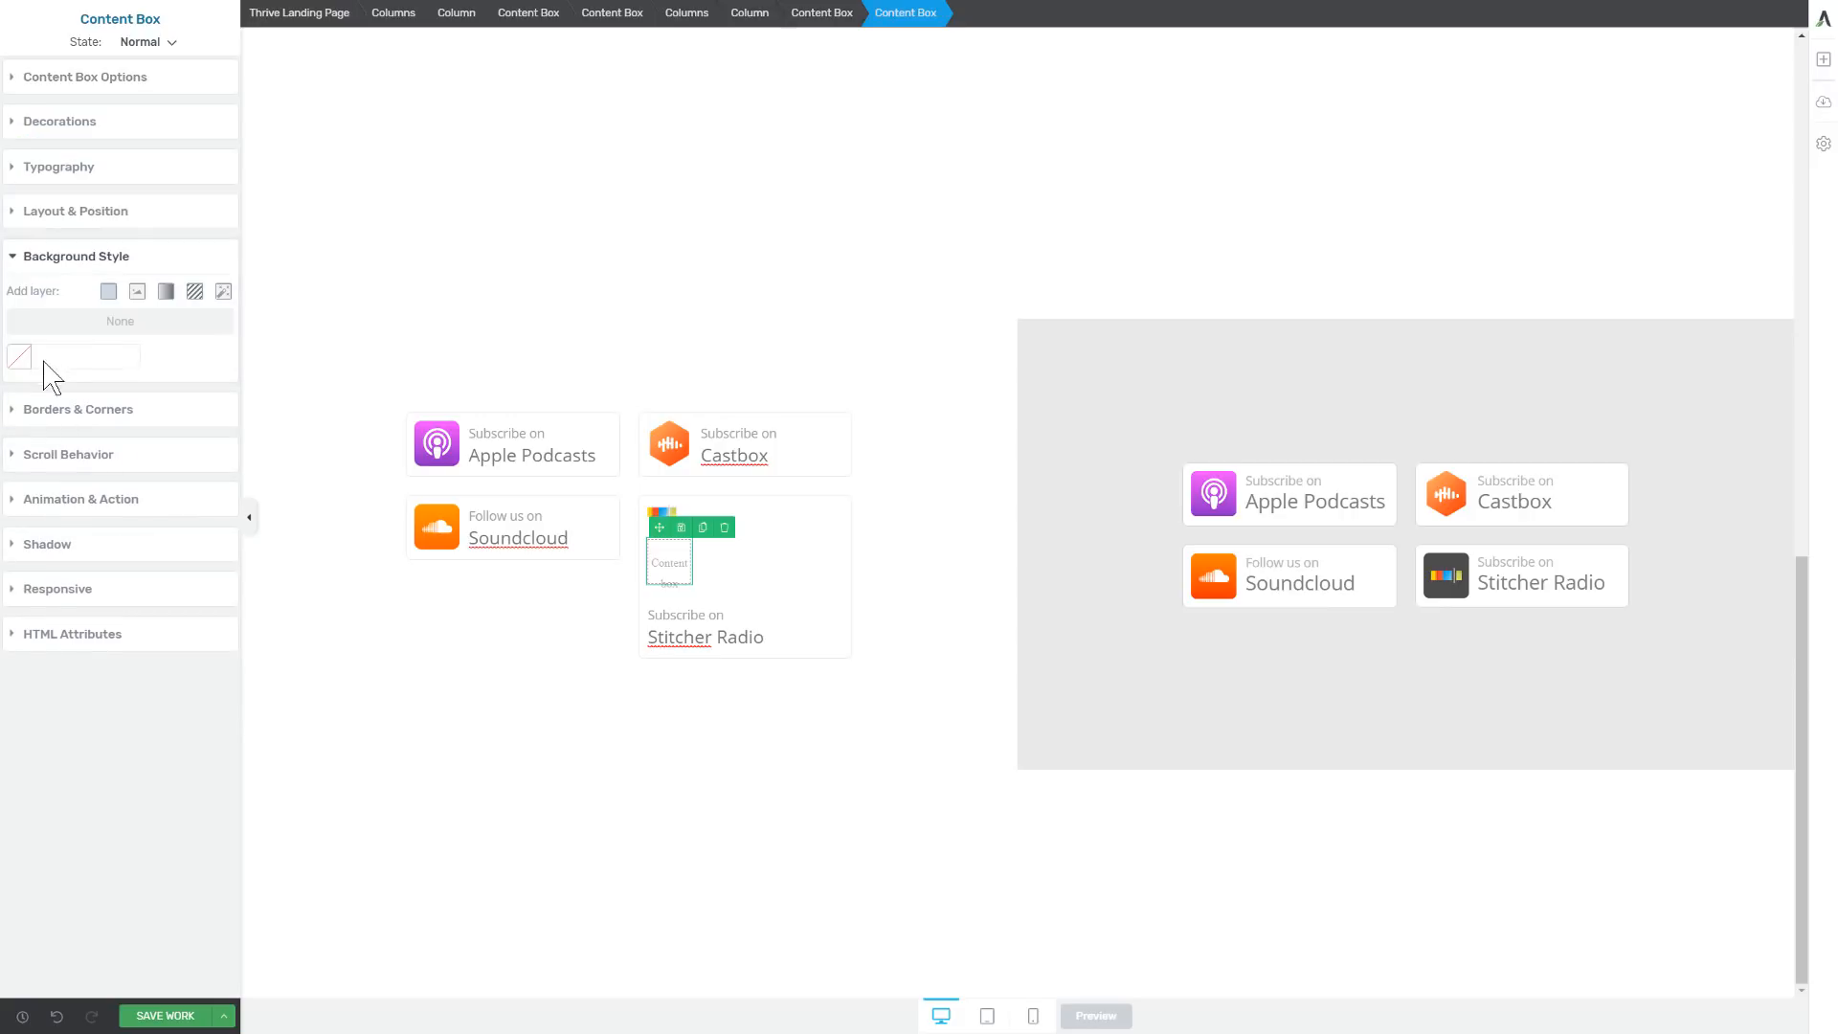
pyautogui.click(20, 356)
pyautogui.moveTo(46, 432); pyautogui.dragTo(18, 512)
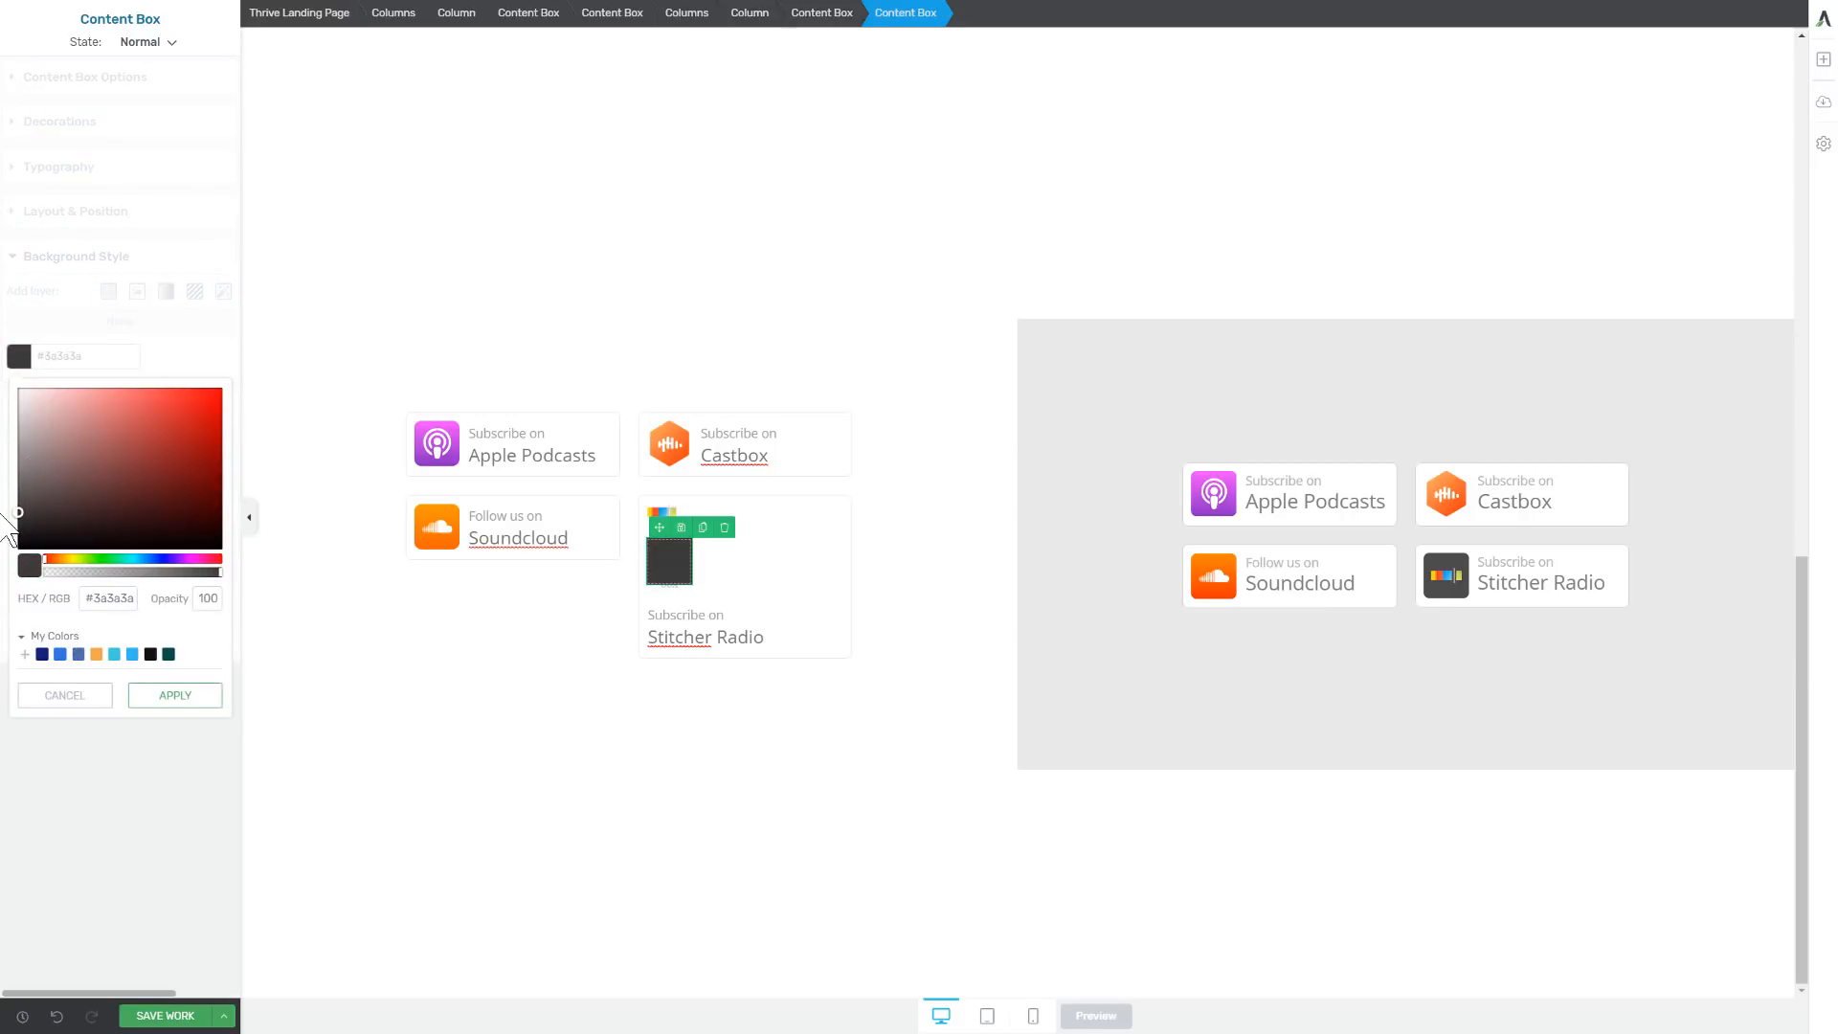
pyautogui.click(165, 700)
pyautogui.click(91, 412)
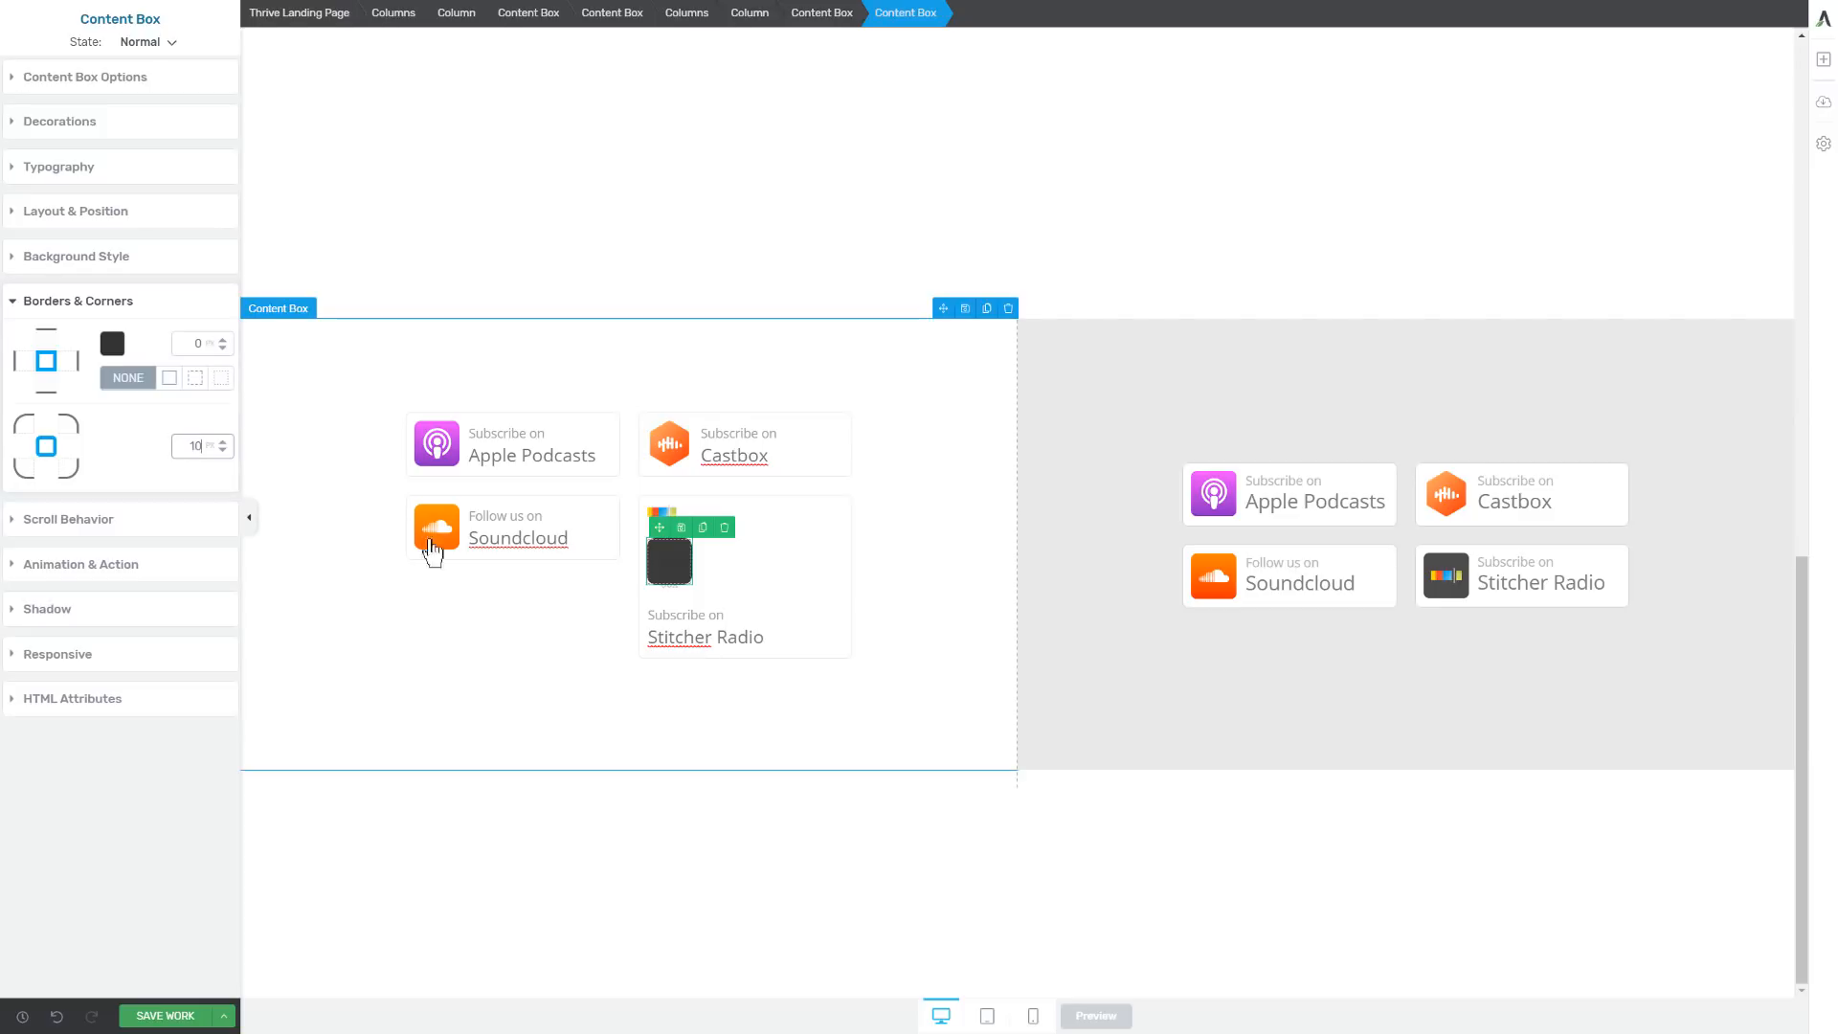
# Move the Stitcher logo into the dark content box and align it to the centre
pyautogui.click(667, 515)
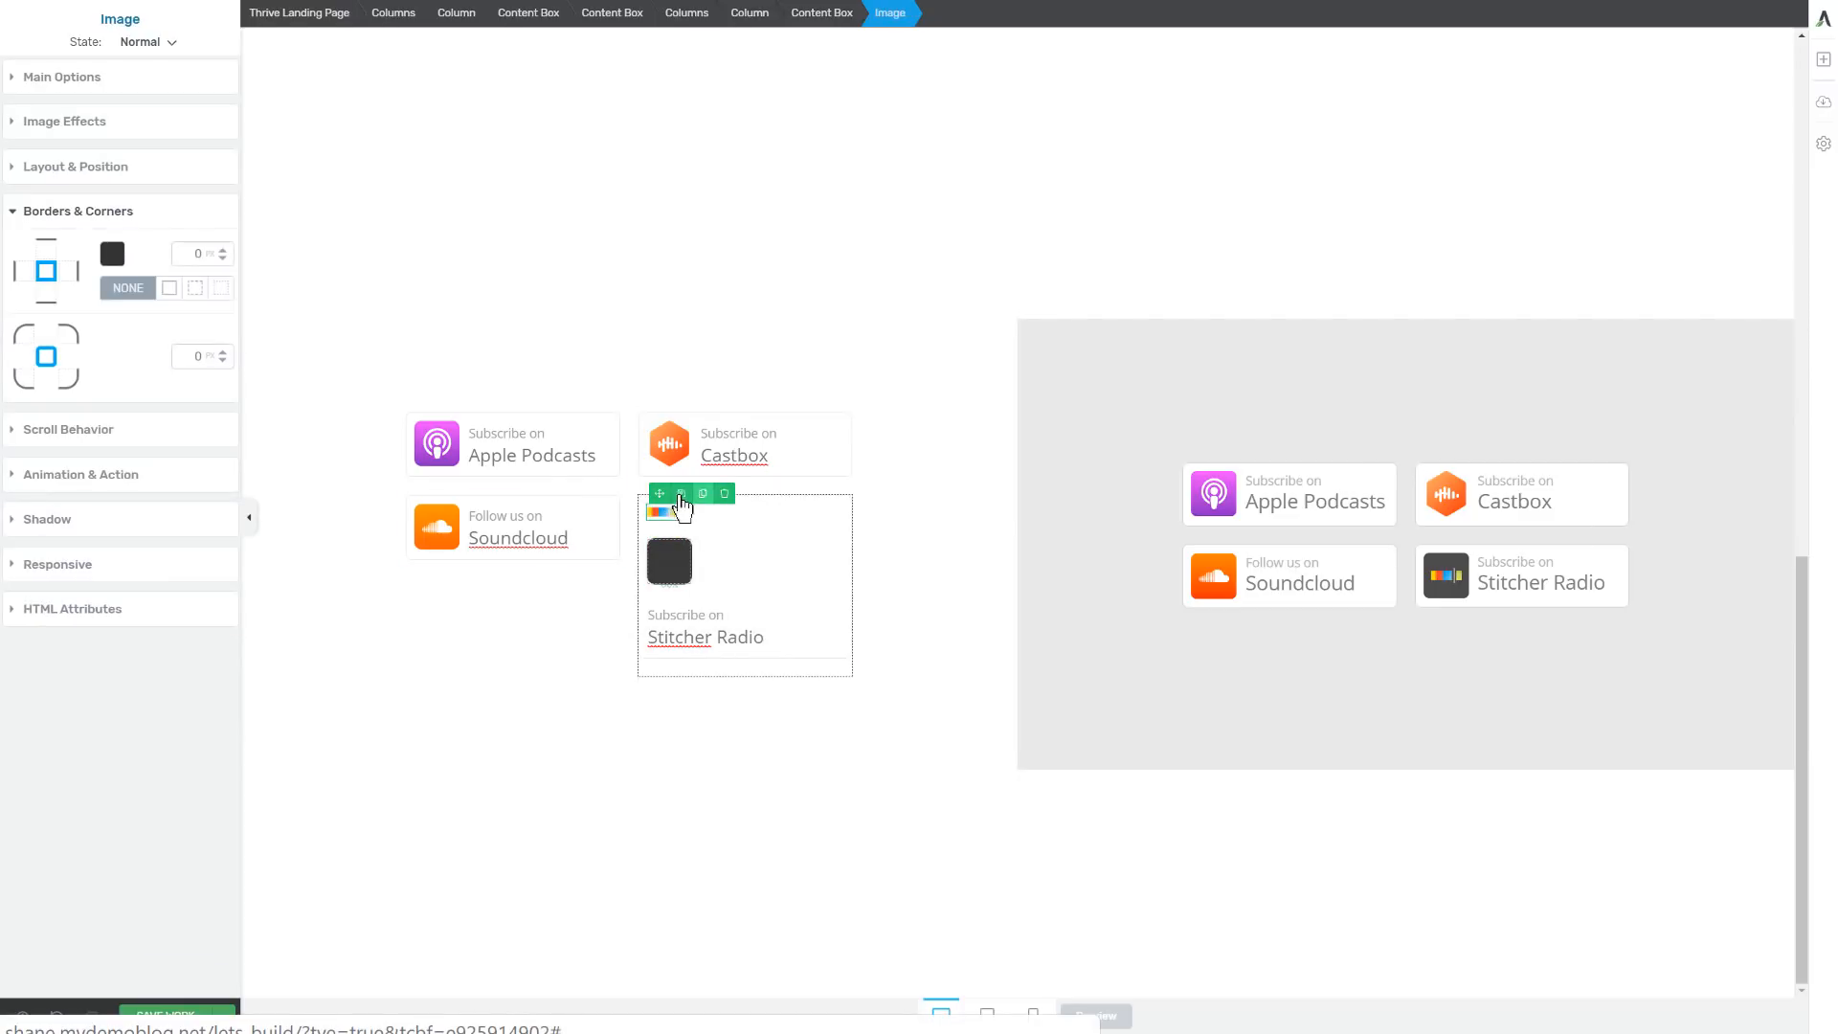
pyautogui.moveTo(660, 494); pyautogui.dragTo(669, 565)
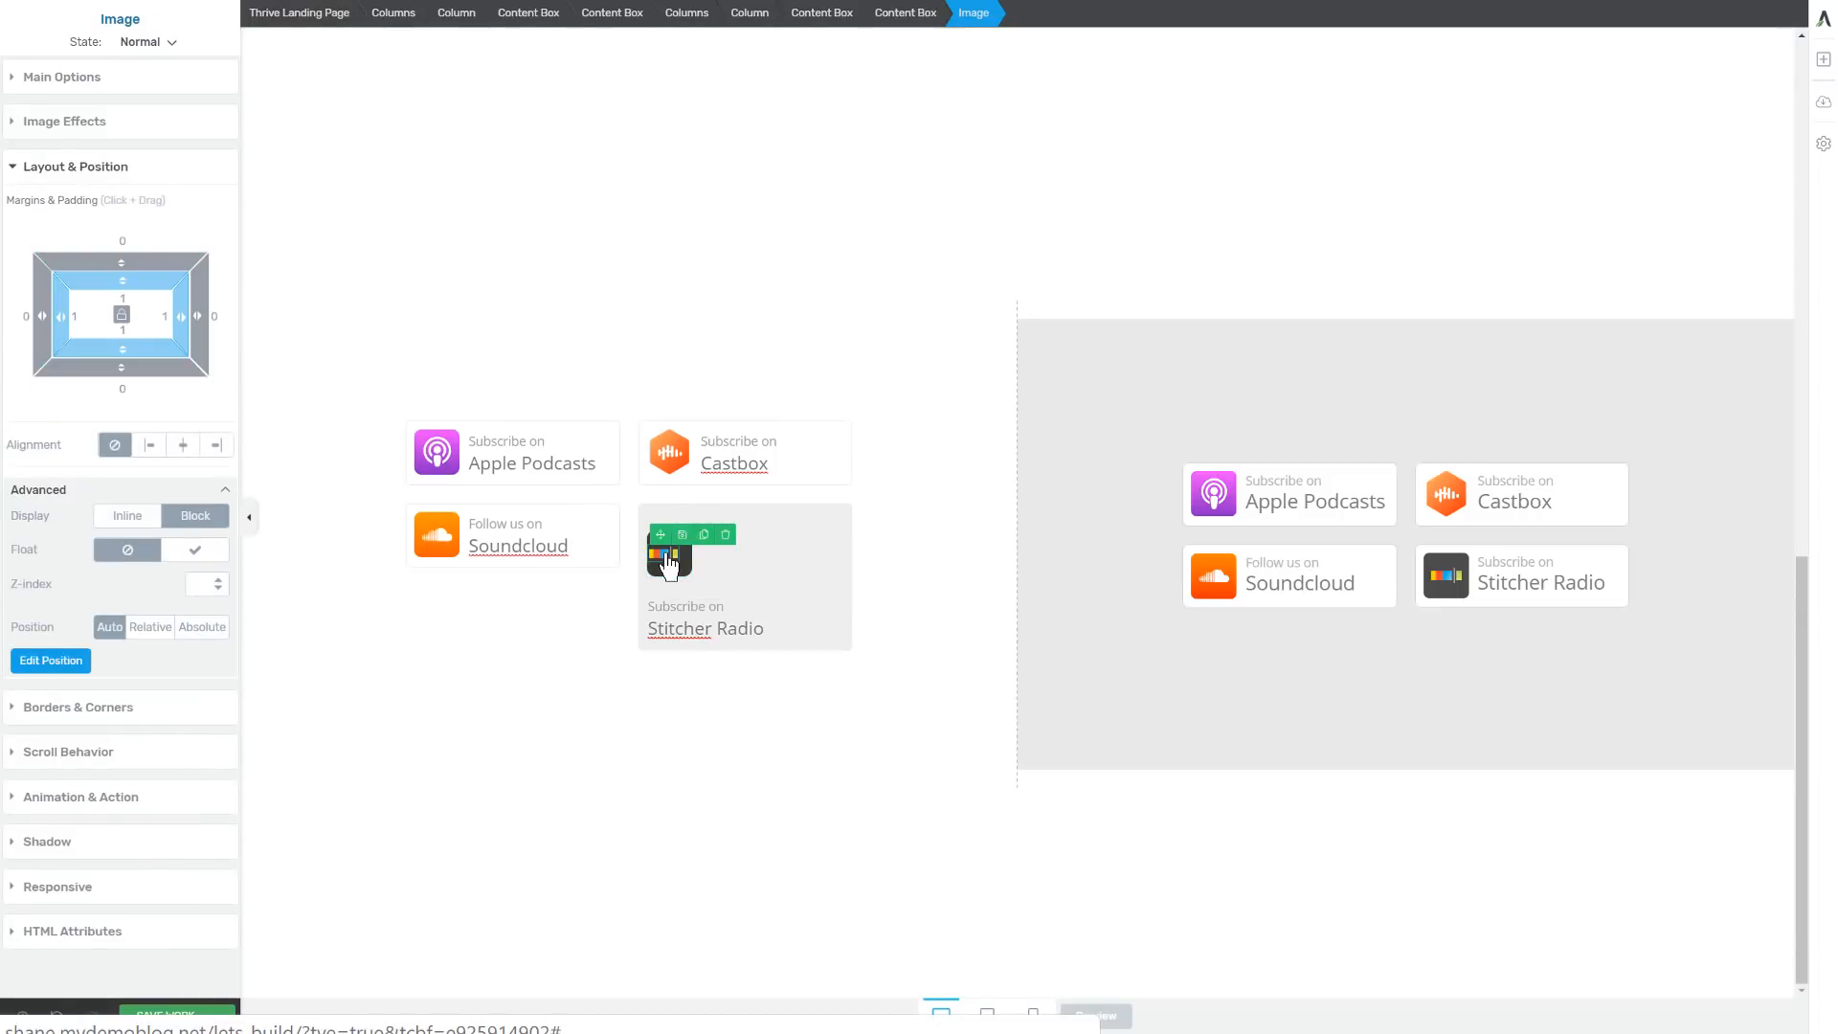
pyautogui.click(183, 445)
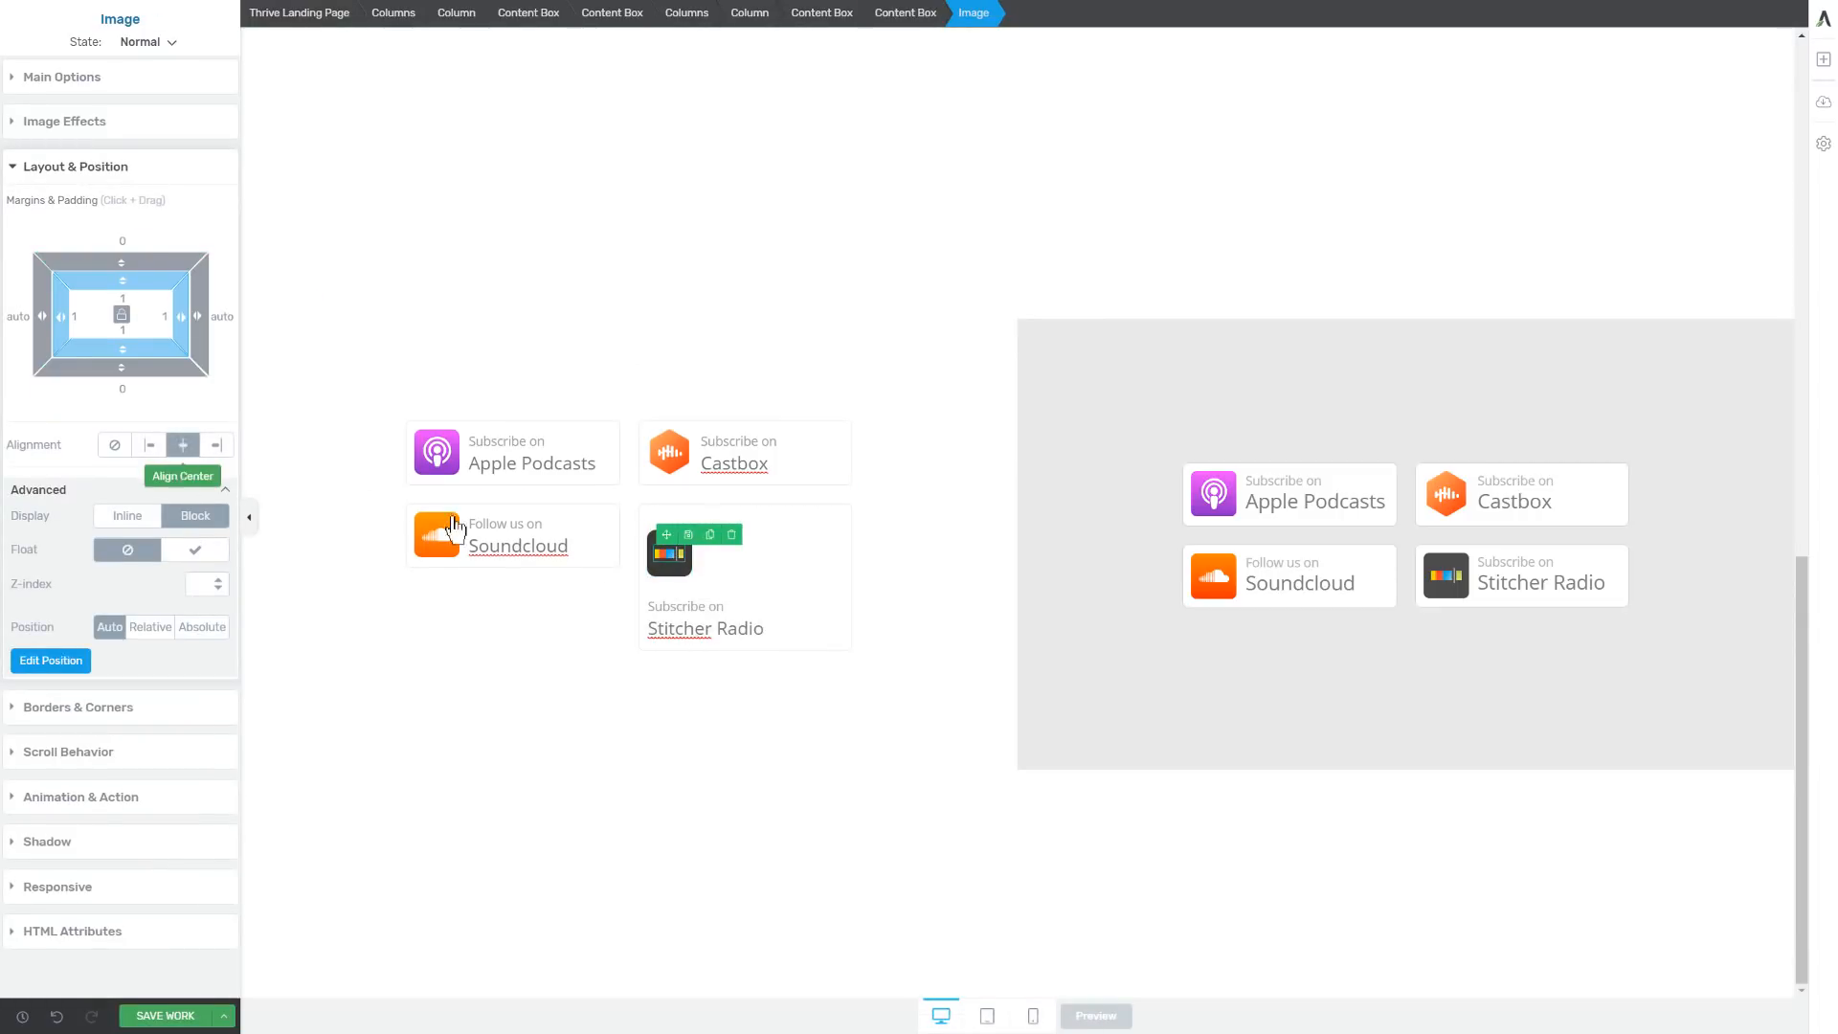
# Set the top and bottom margins of the dark box around the Stitcher logo to 0
pyautogui.click(666, 581)
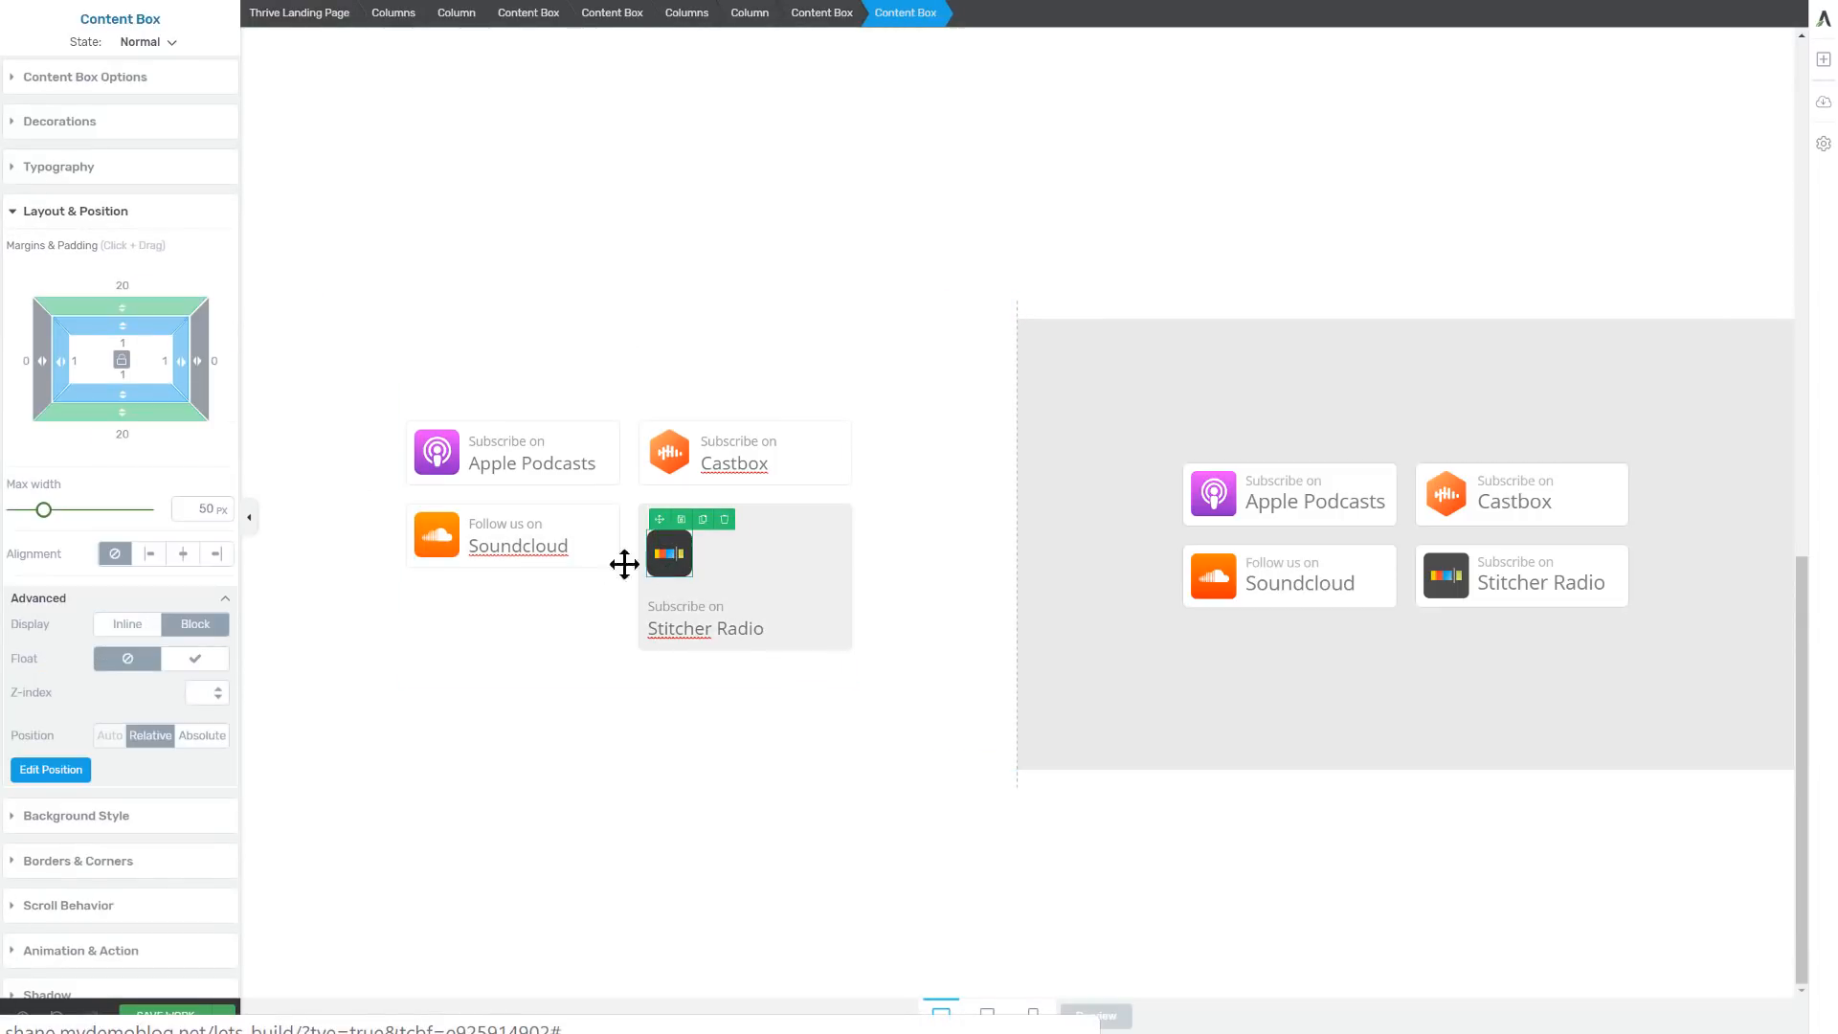
pyautogui.click(125, 284)
pyautogui.write('0')
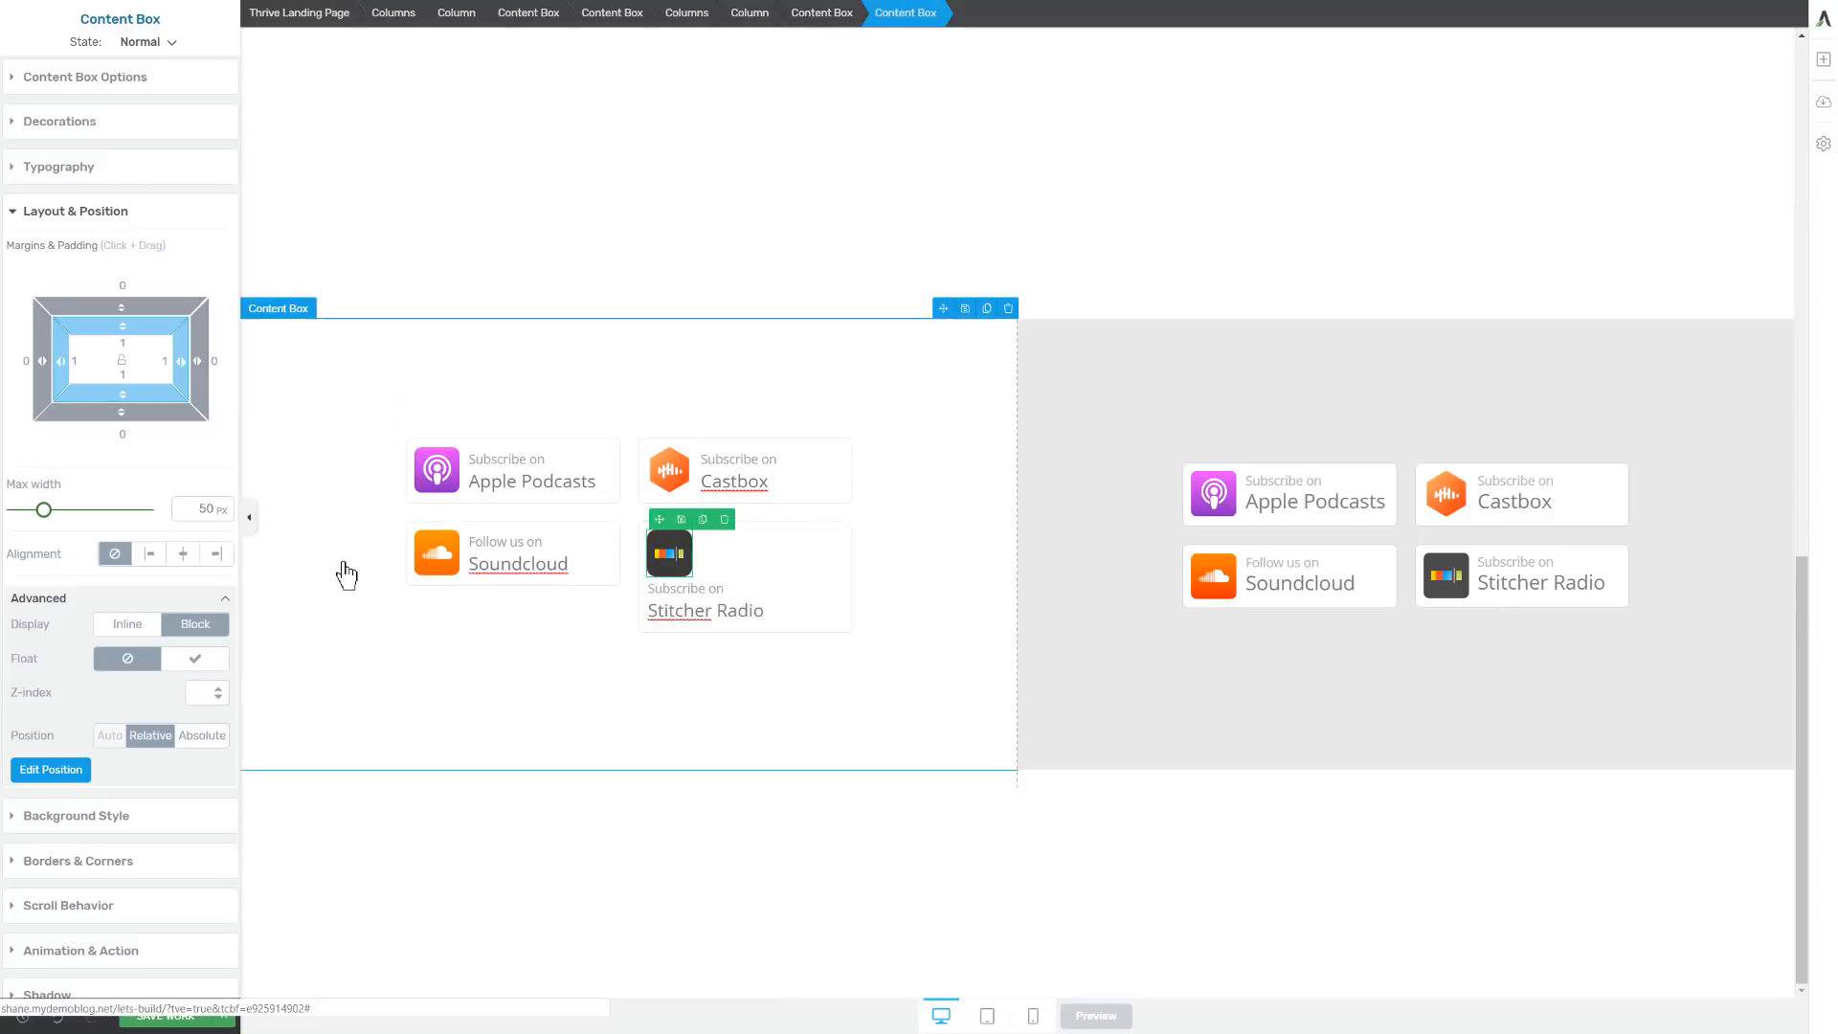
# Align the dark logo box left with floating enabled, and set its right margin to 10 px
pyautogui.click(149, 554)
pyautogui.click(201, 661)
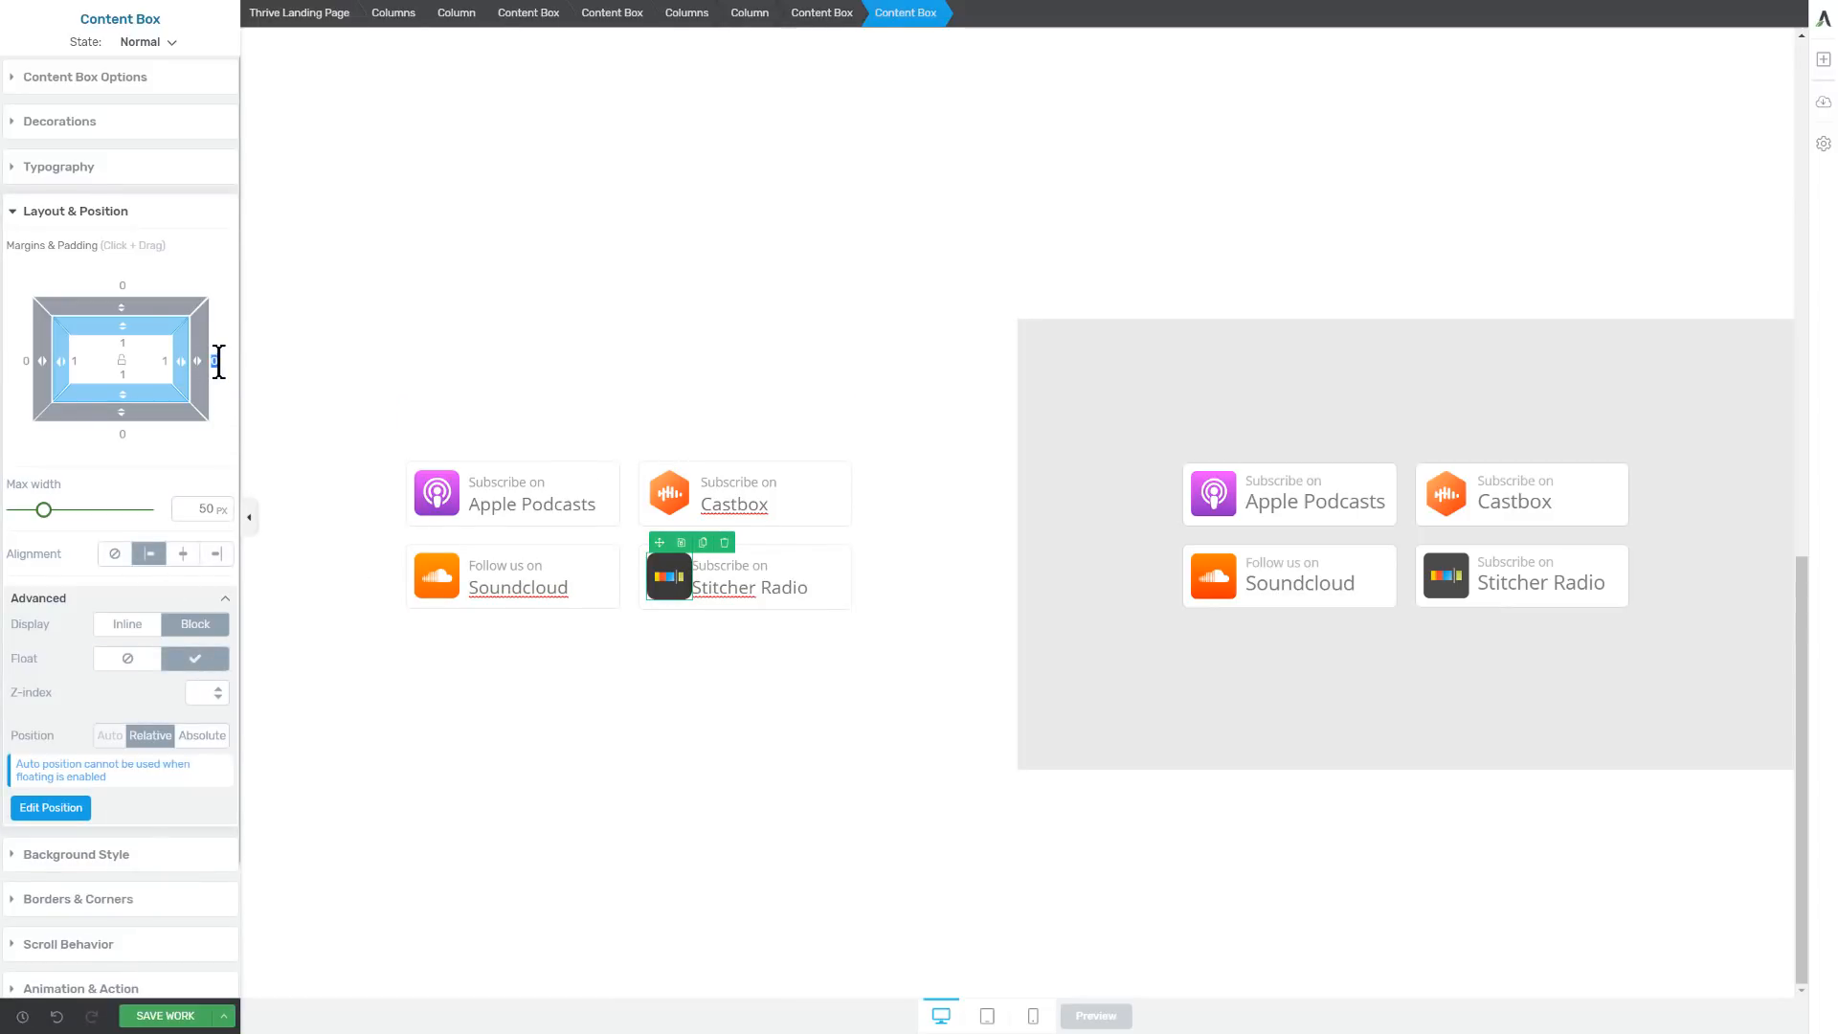
pyautogui.write('10')
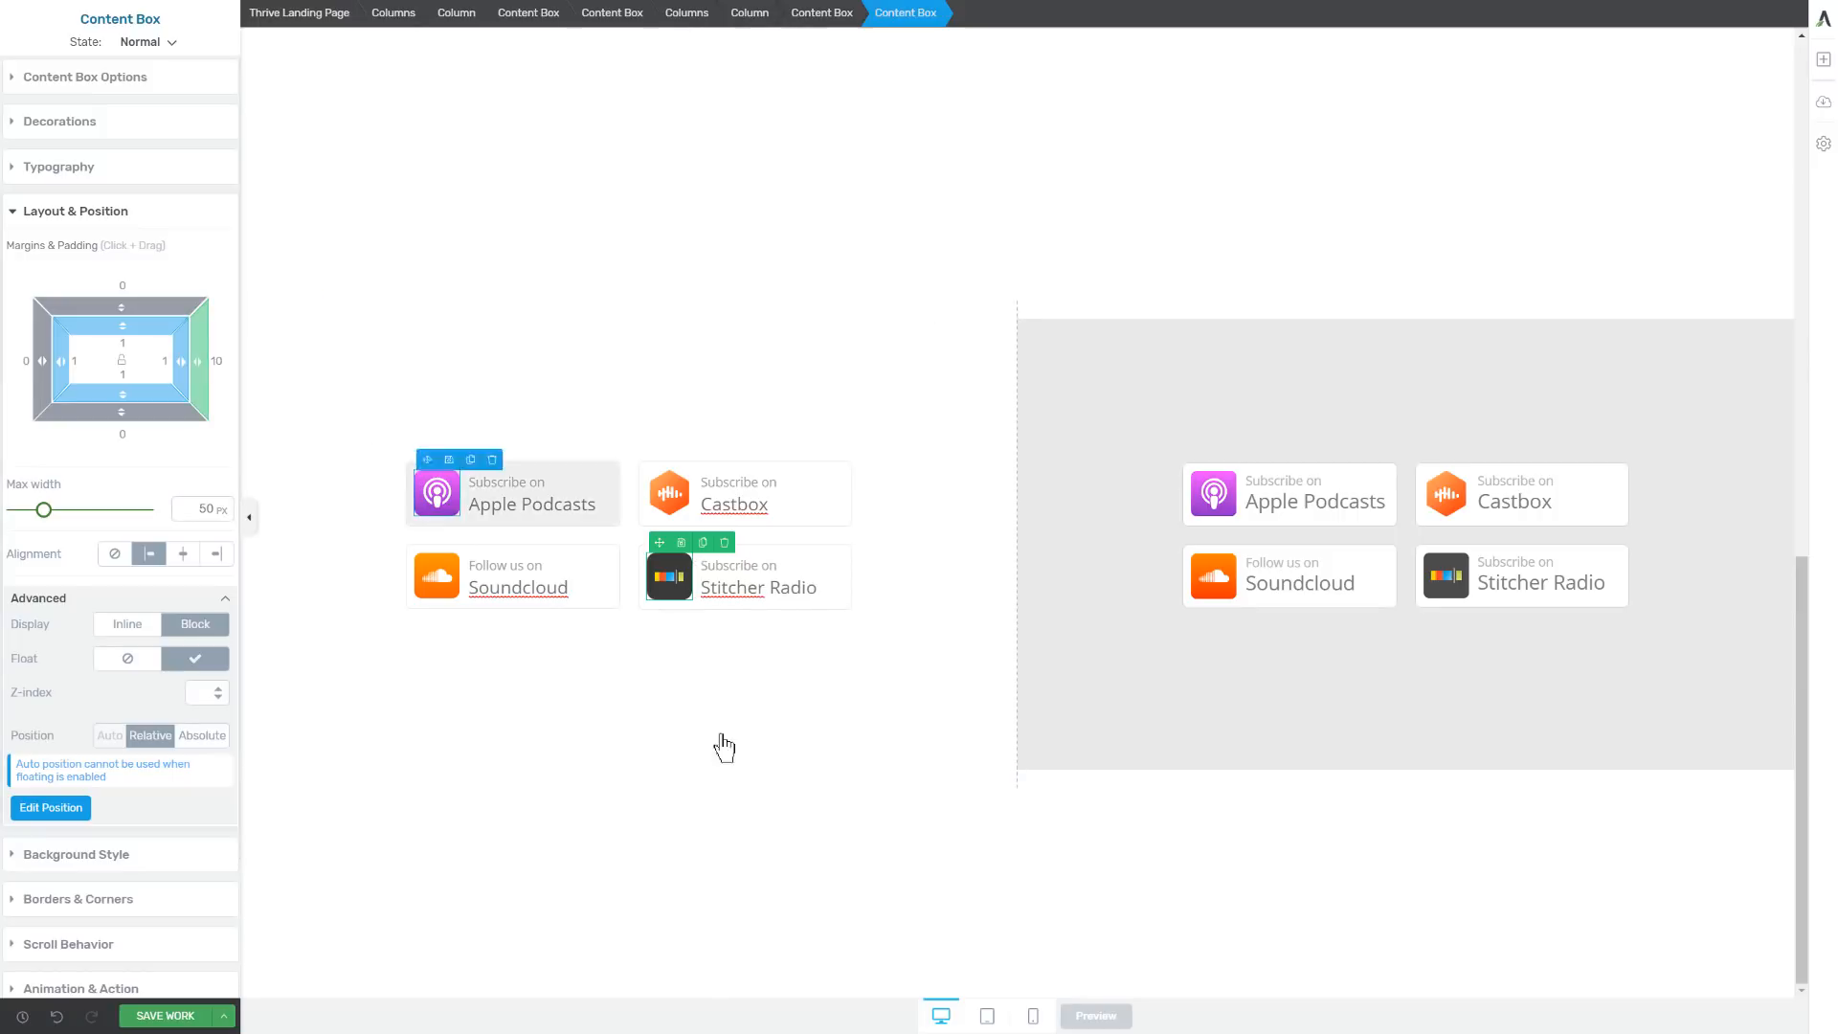
pyautogui.click(765, 700)
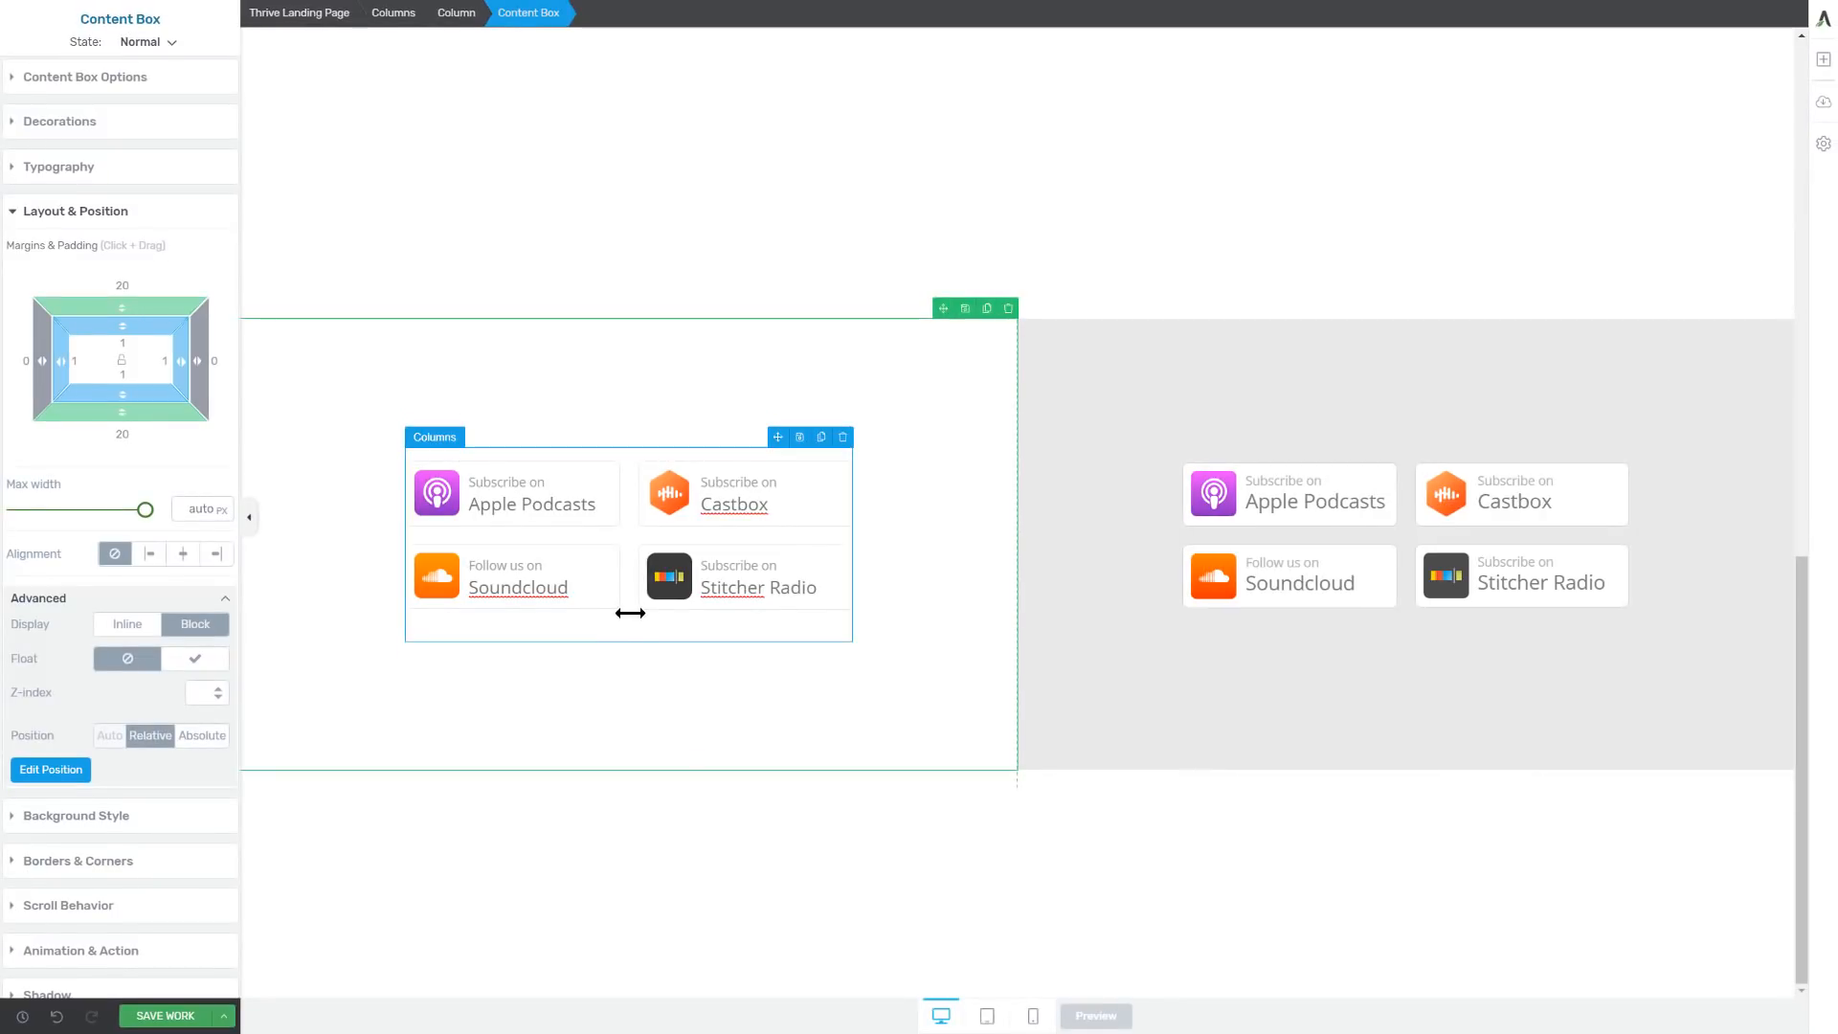
# Prepare to save the content box holding all four buttons as a symbol named "My podcast buttons", and close the dialog without saving
pyautogui.click(603, 587)
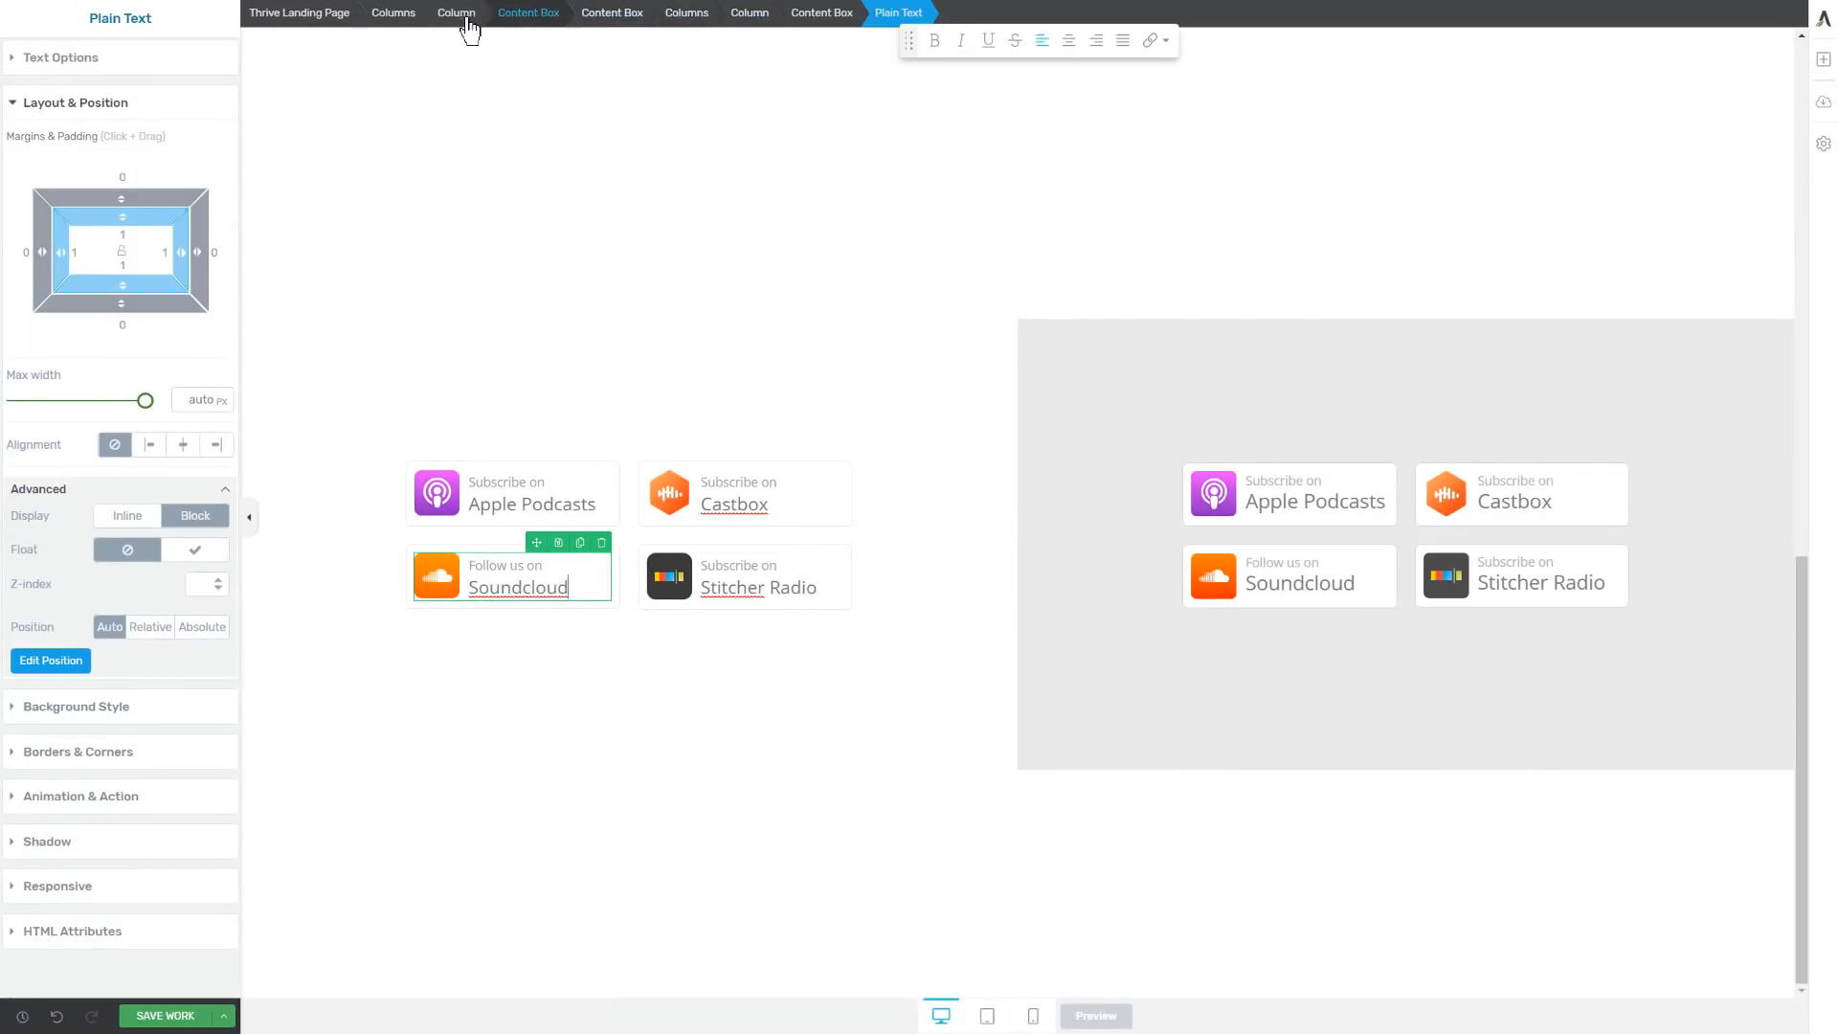
pyautogui.click(543, 35)
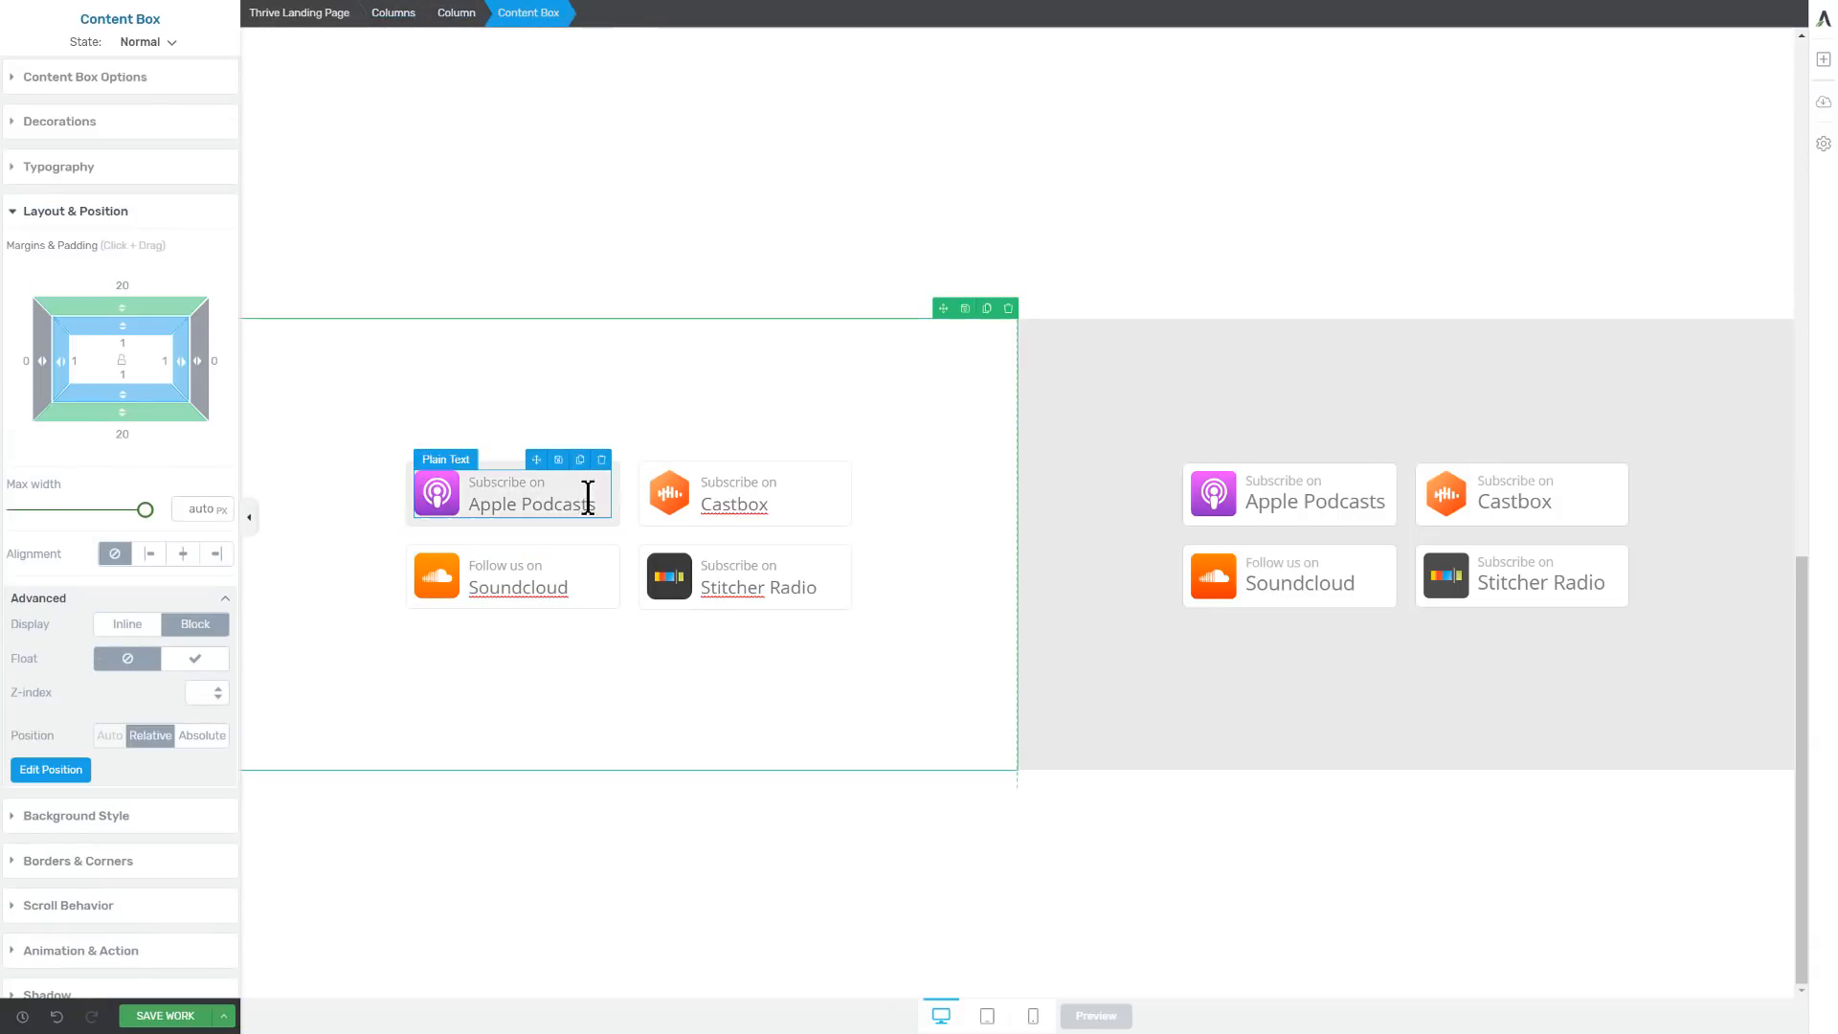
pyautogui.click(607, 525)
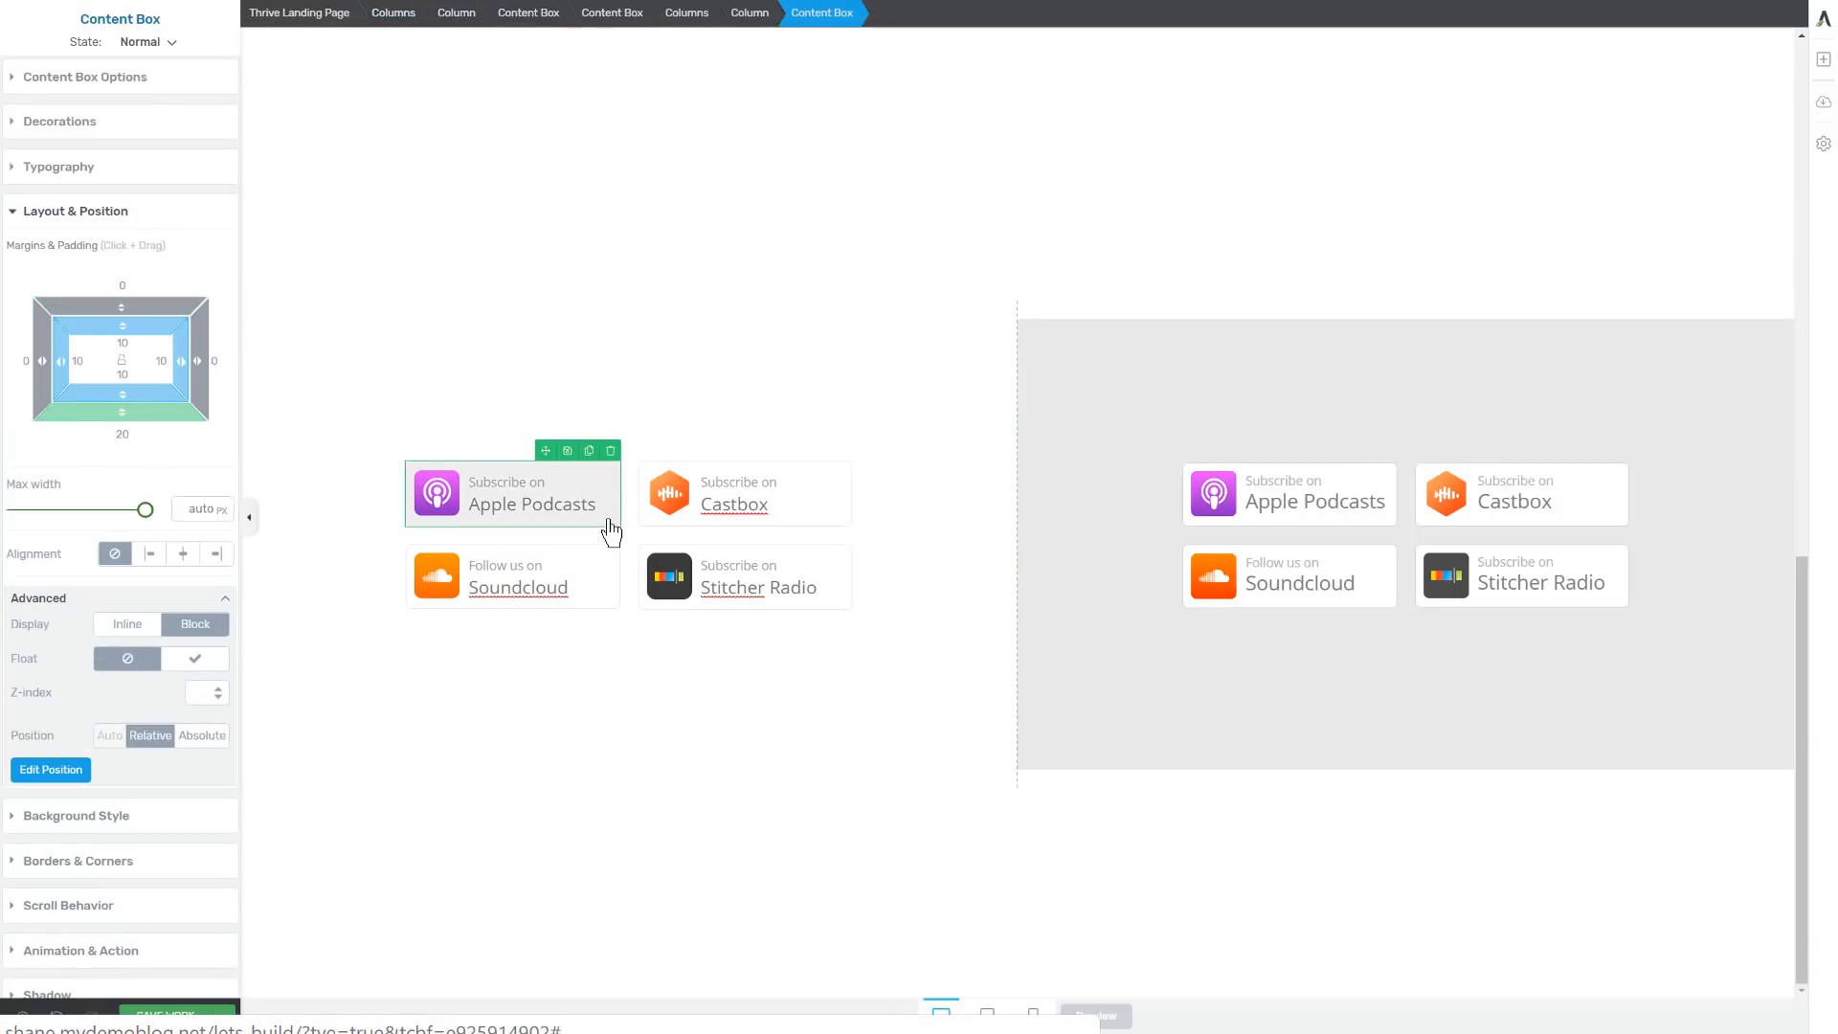
pyautogui.click(590, 17)
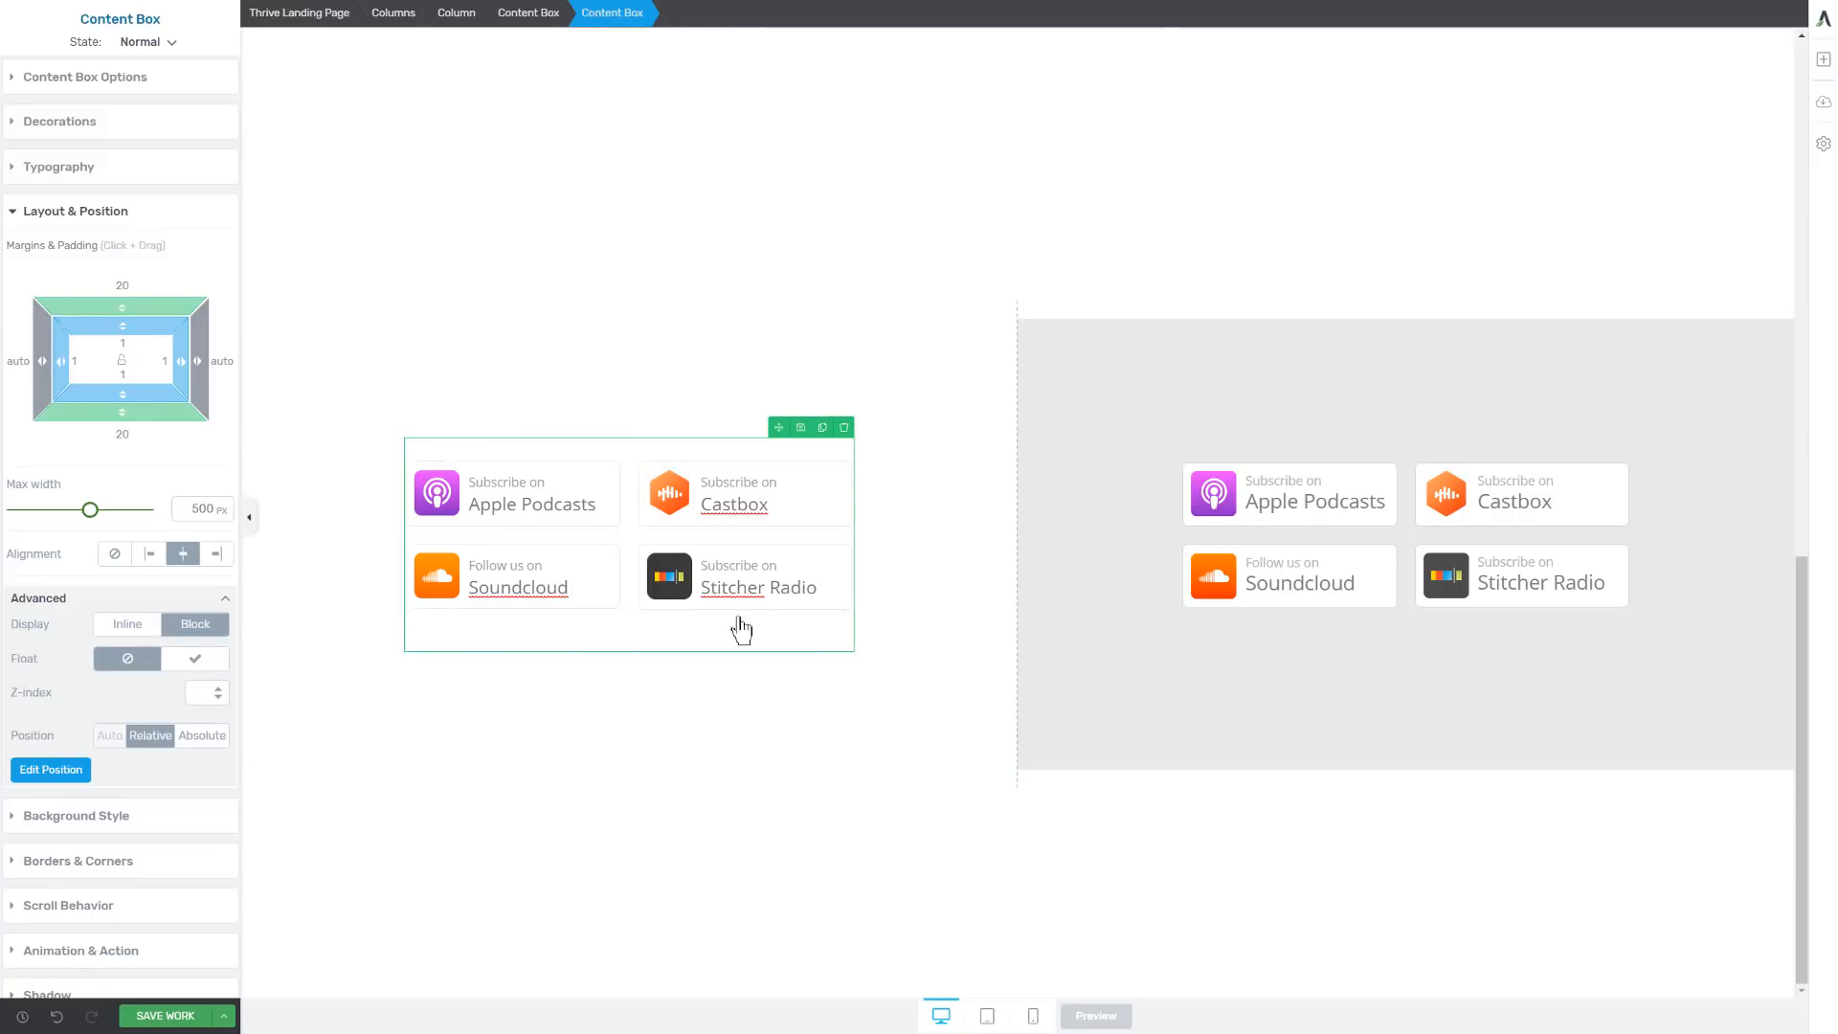
pyautogui.click(802, 430)
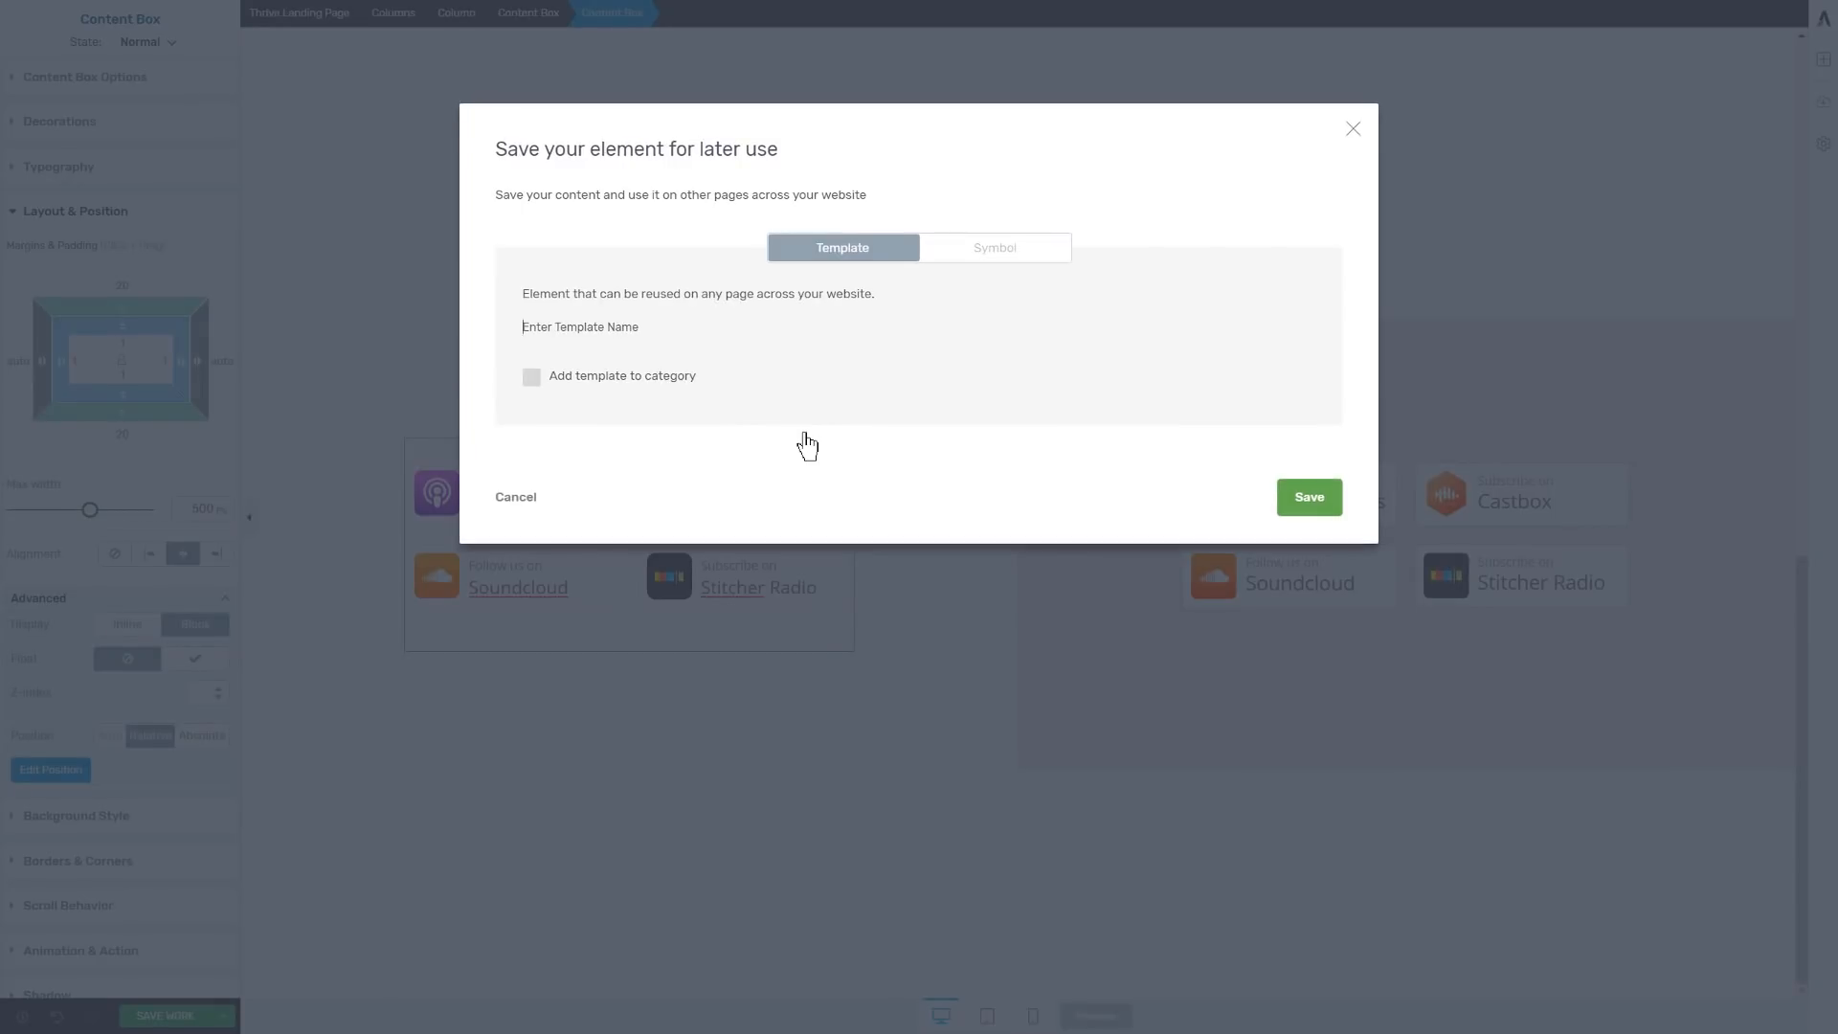
pyautogui.click(1012, 261)
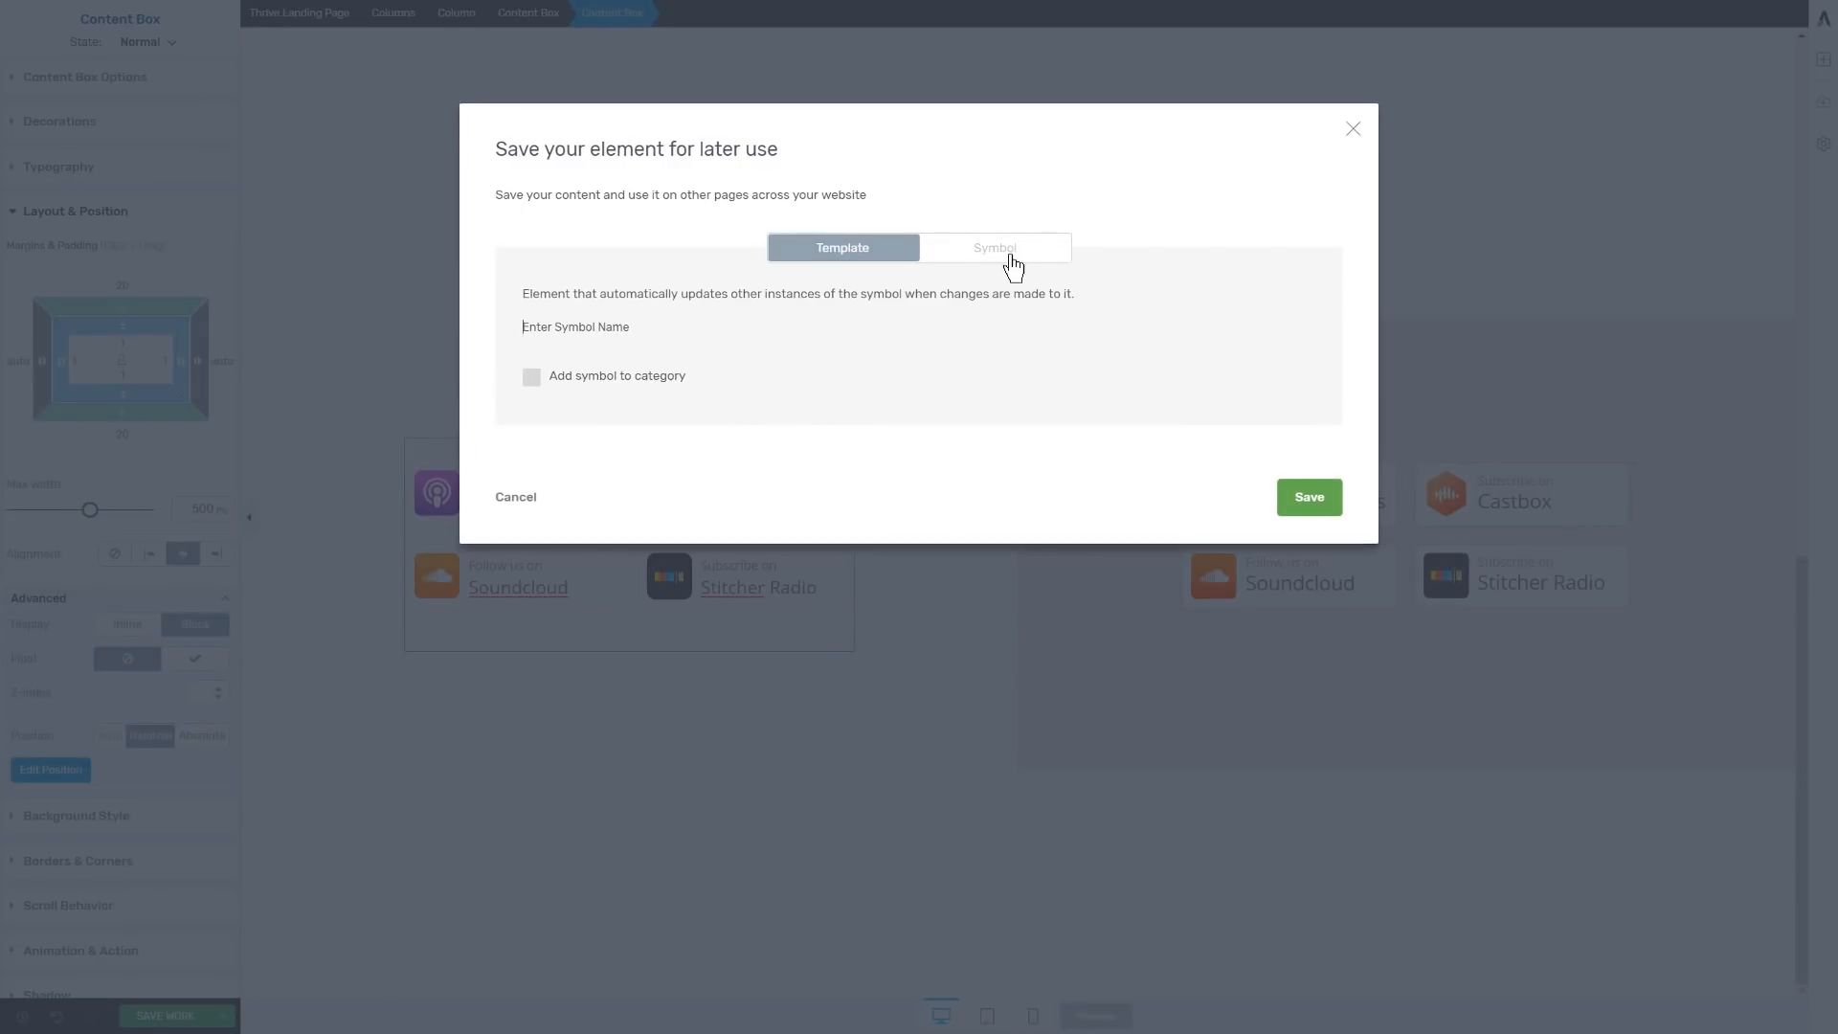
pyautogui.write('My podcast buttons')
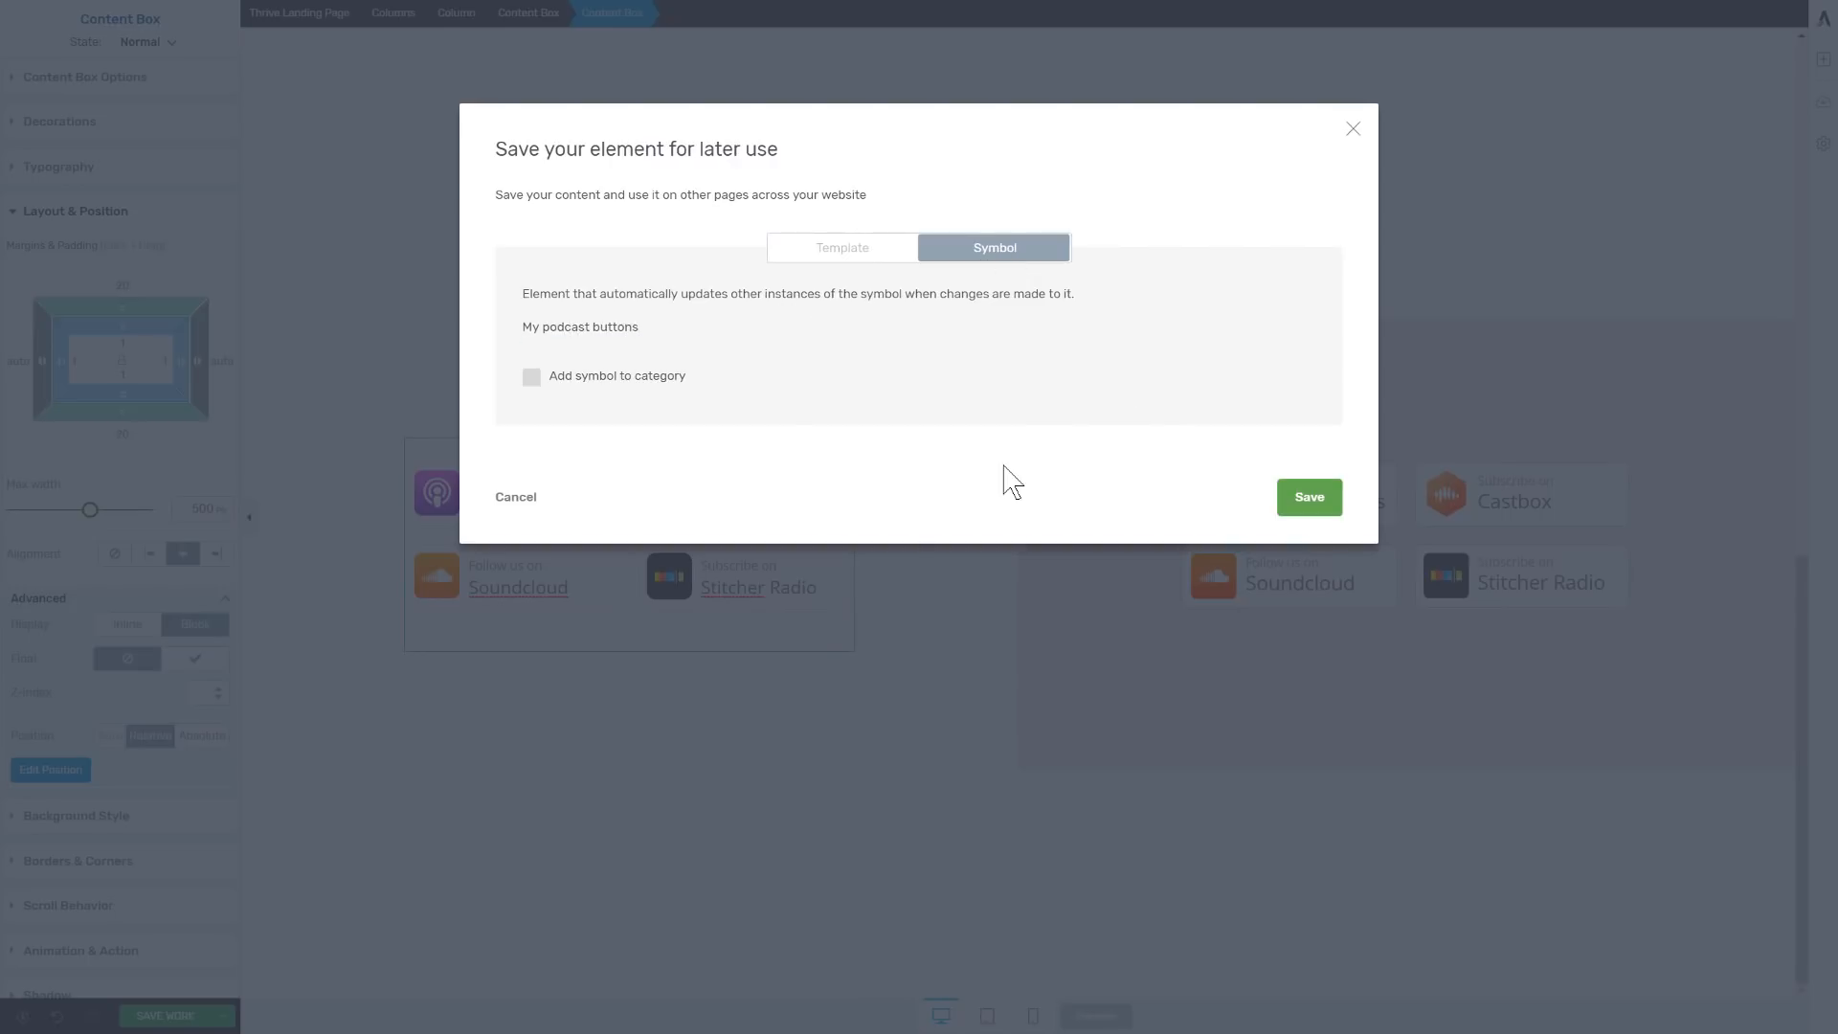
pyautogui.click(1353, 130)
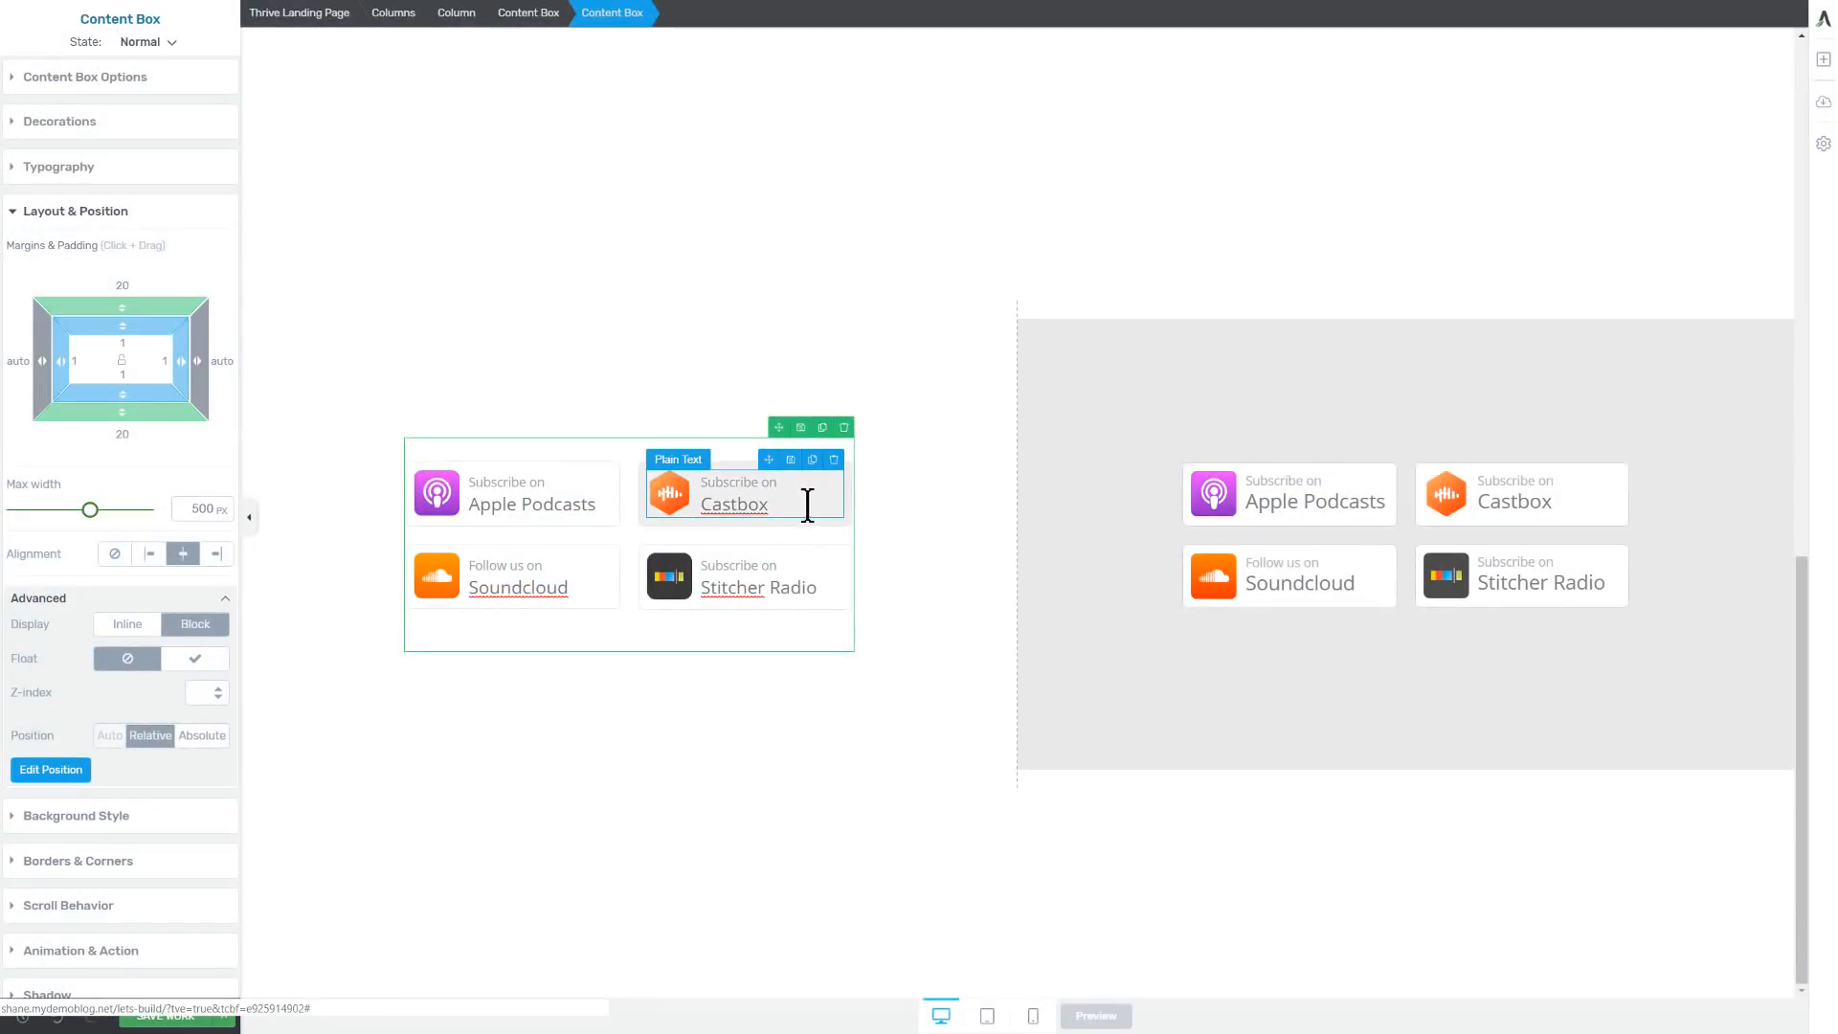
pyautogui.click(830, 513)
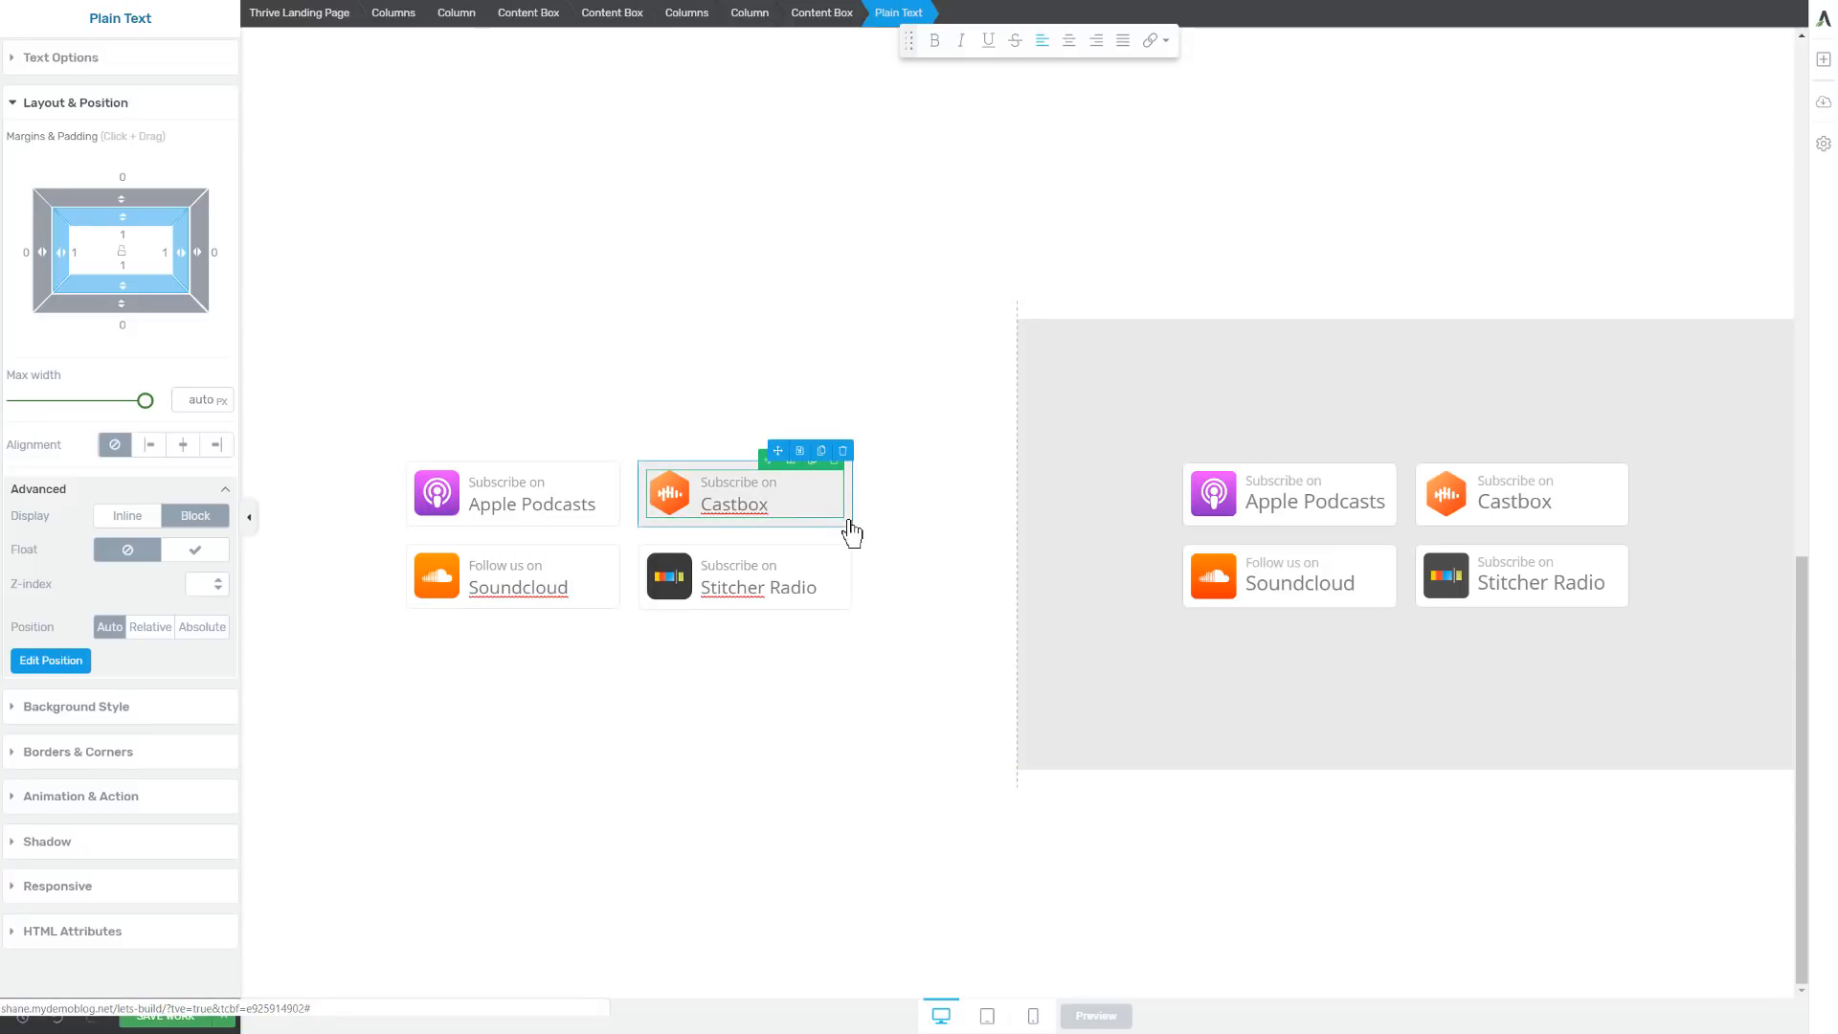
pyautogui.click(930, 572)
pyautogui.click(807, 762)
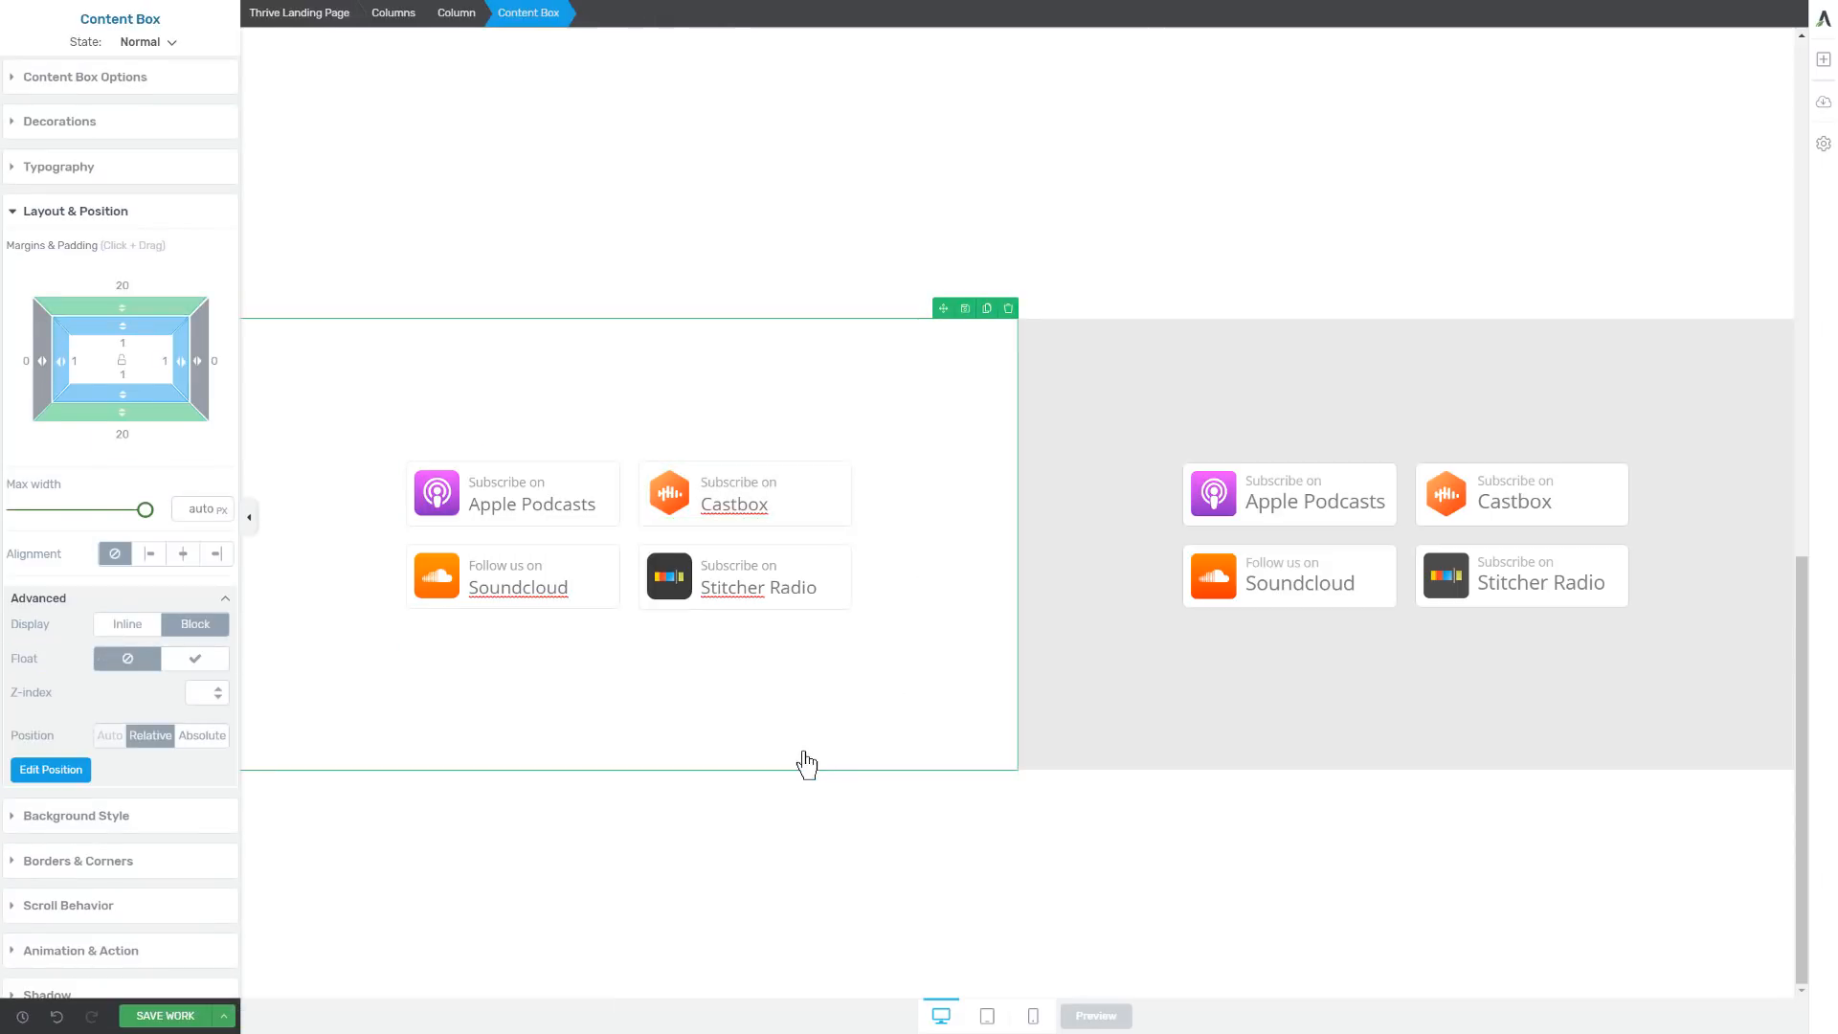